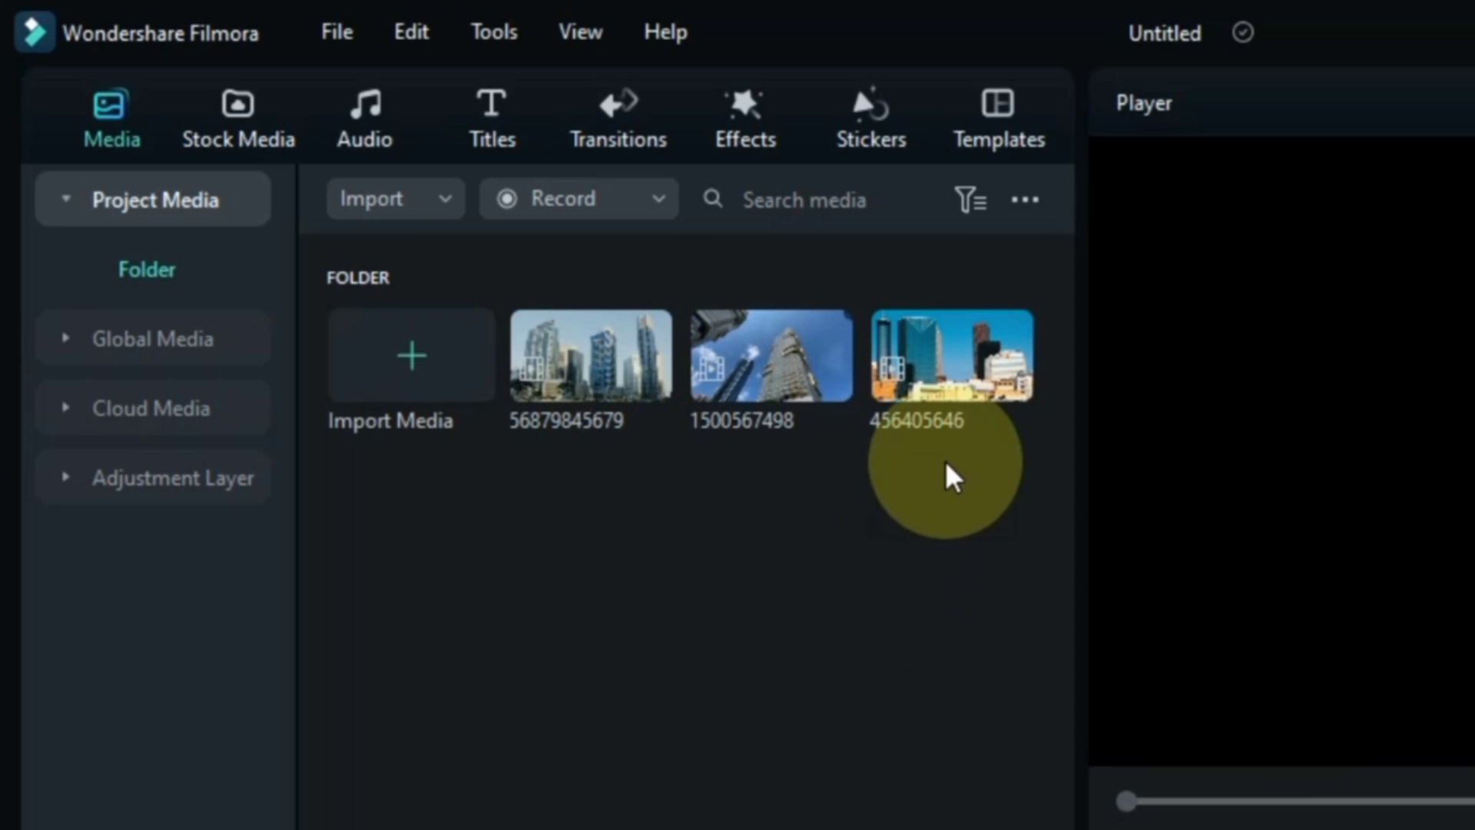
Place clip 456405646 at the start of video track 1 and play it back
left_click_drag(953, 361, 212, 829)
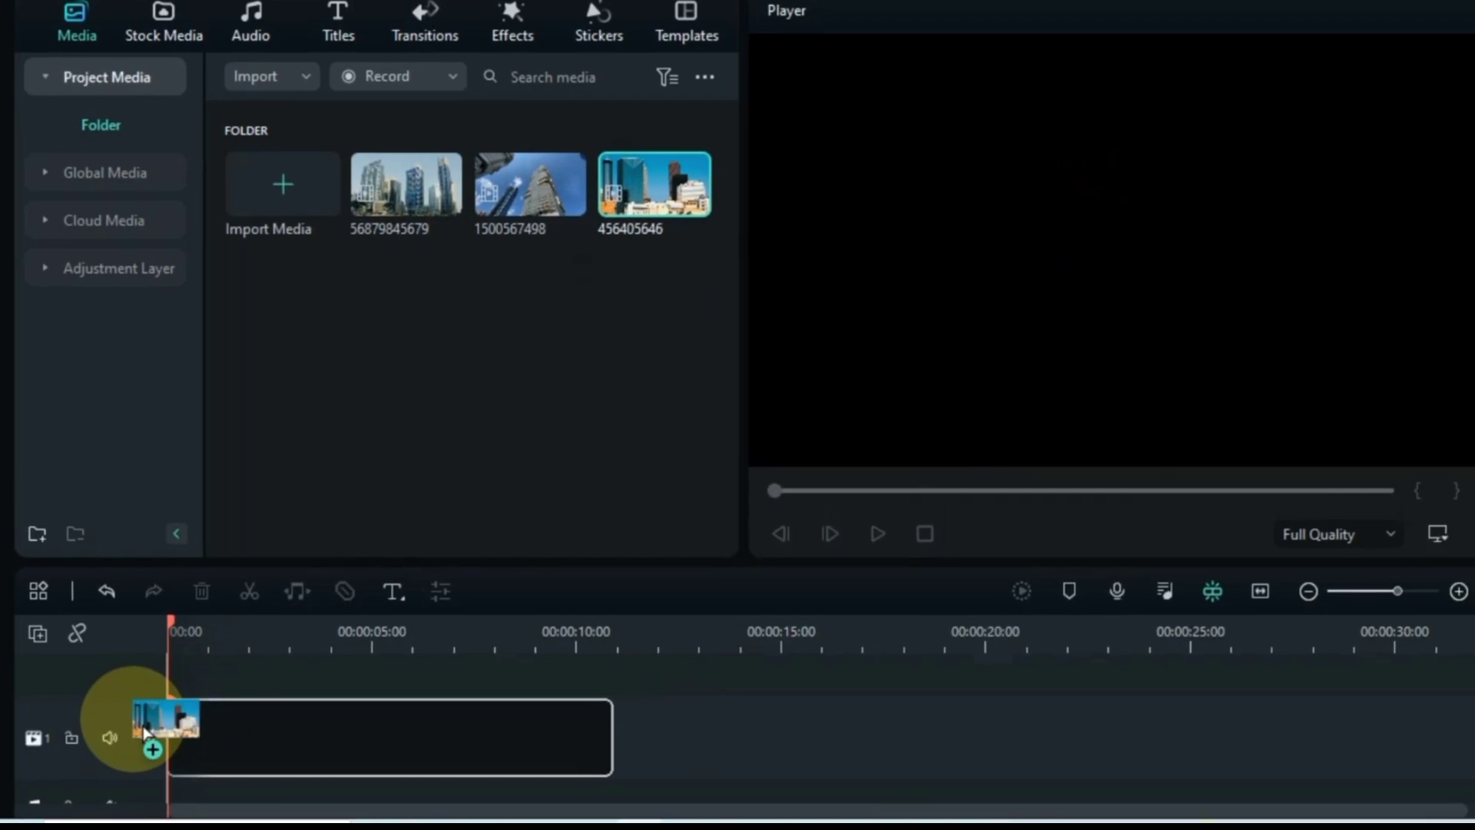
left_click_drag(144, 730, 133, 717)
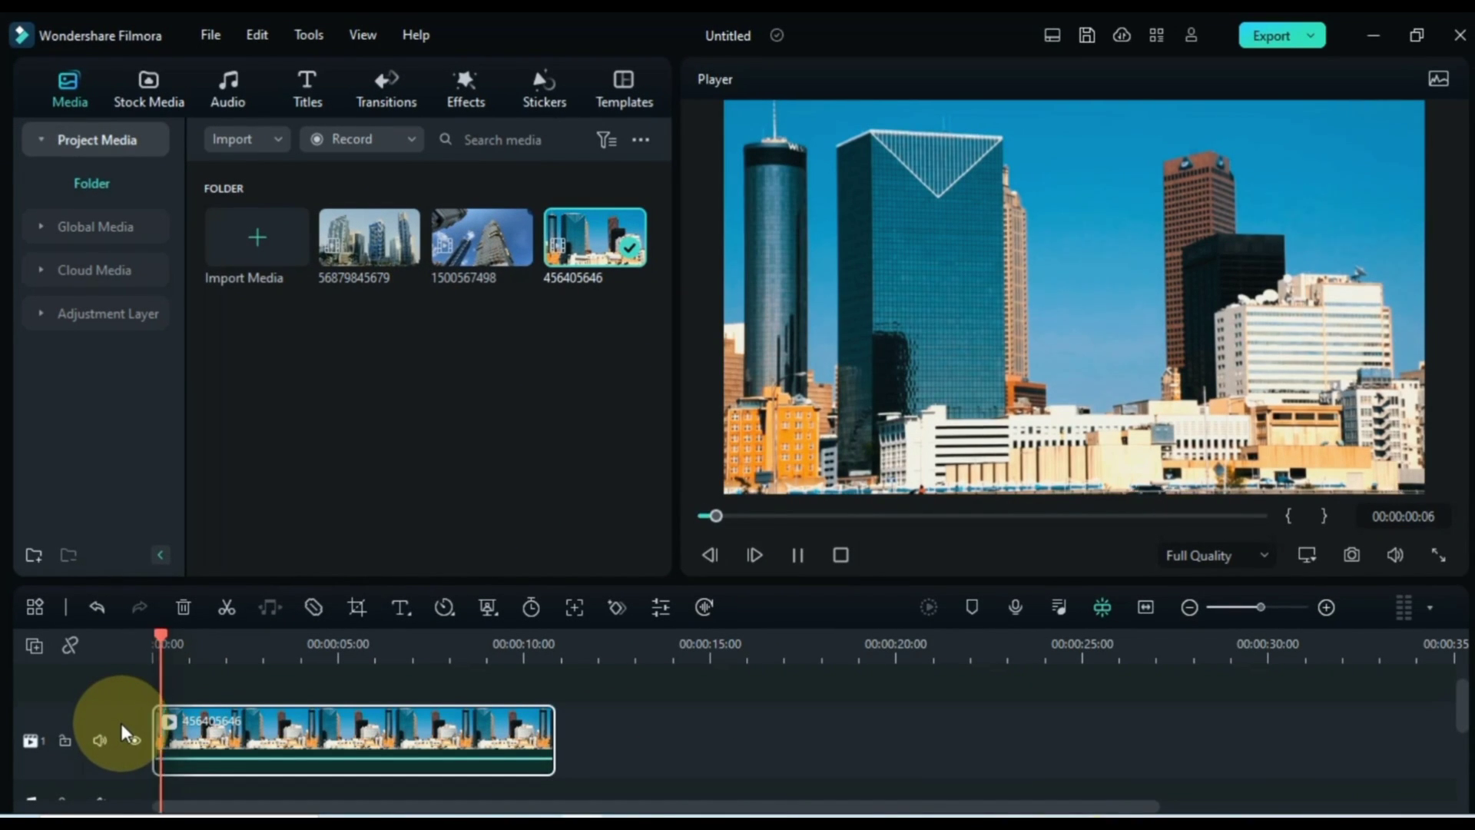
key("space")
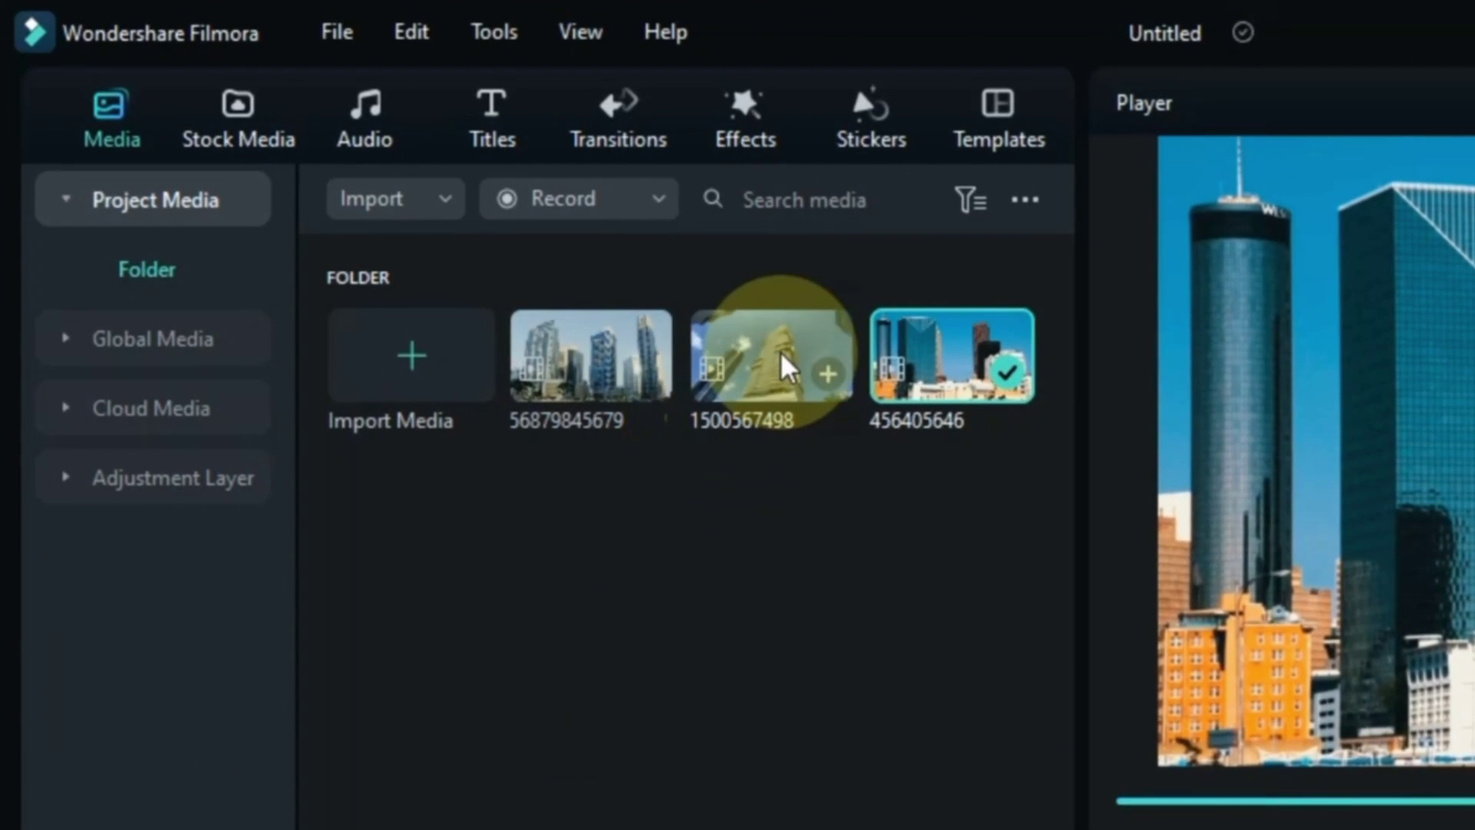
left_click_drag(788, 368, 607, 767)
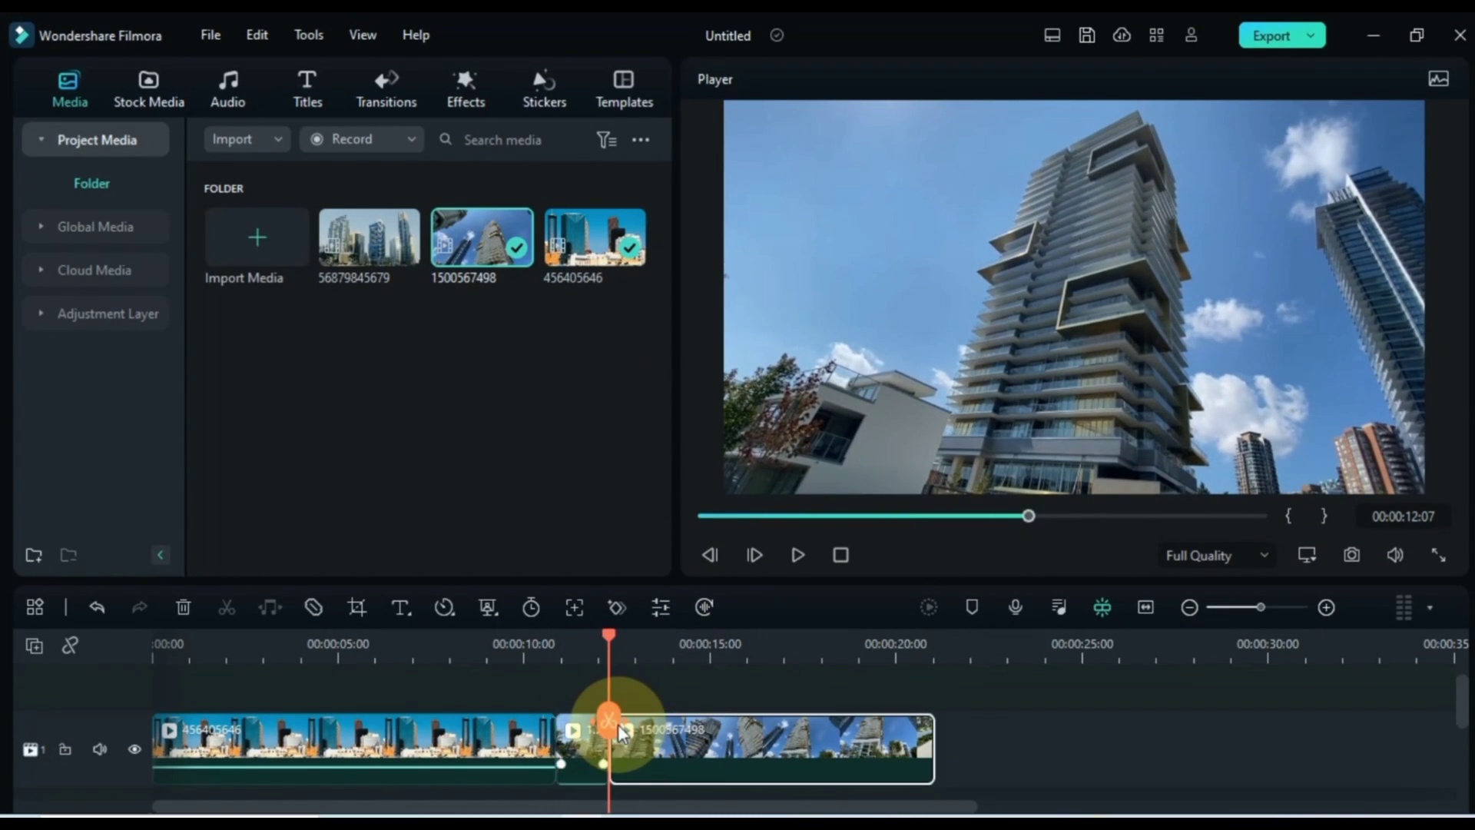
key("Delete")
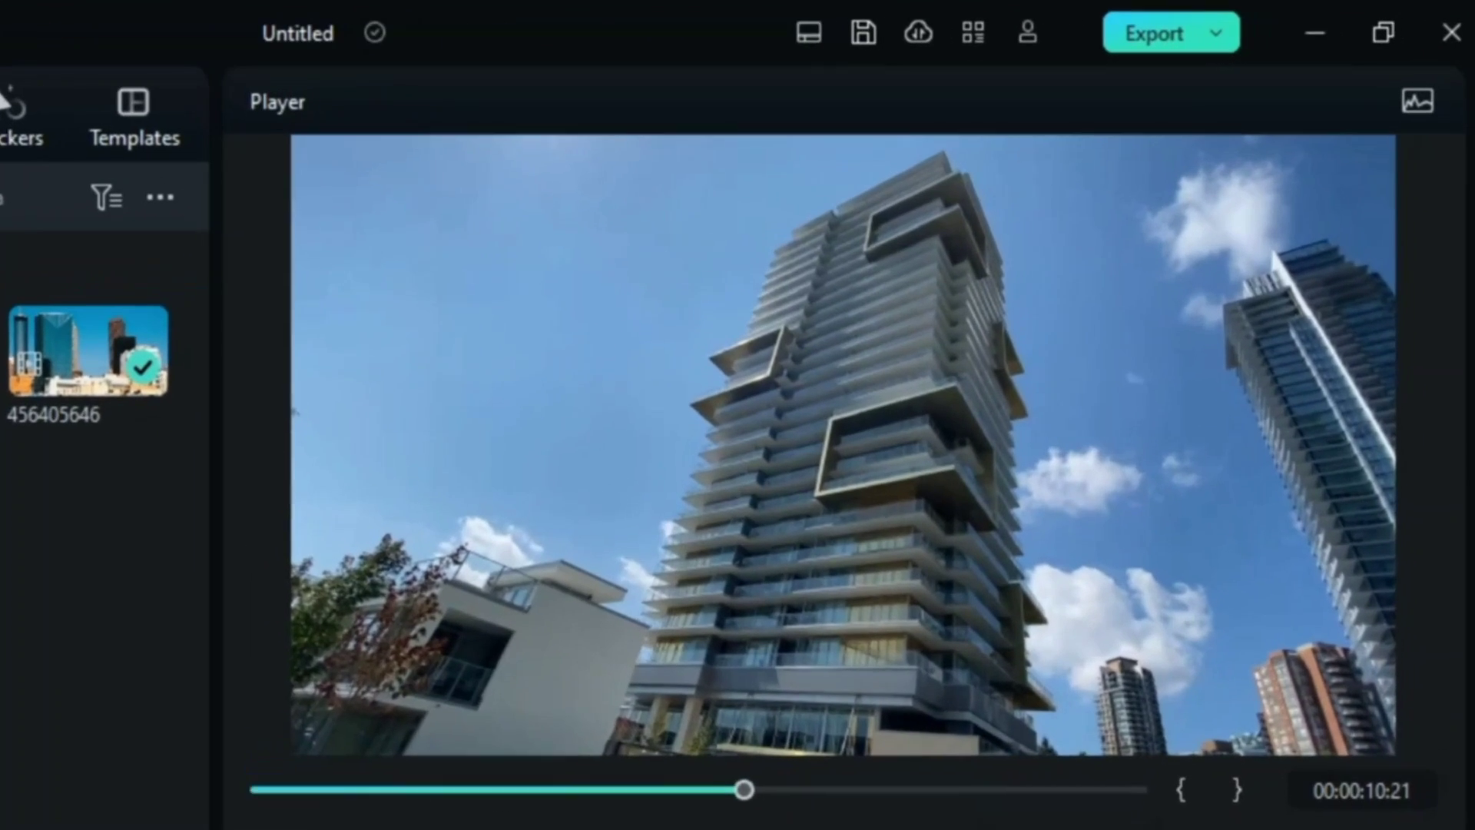
key("space")
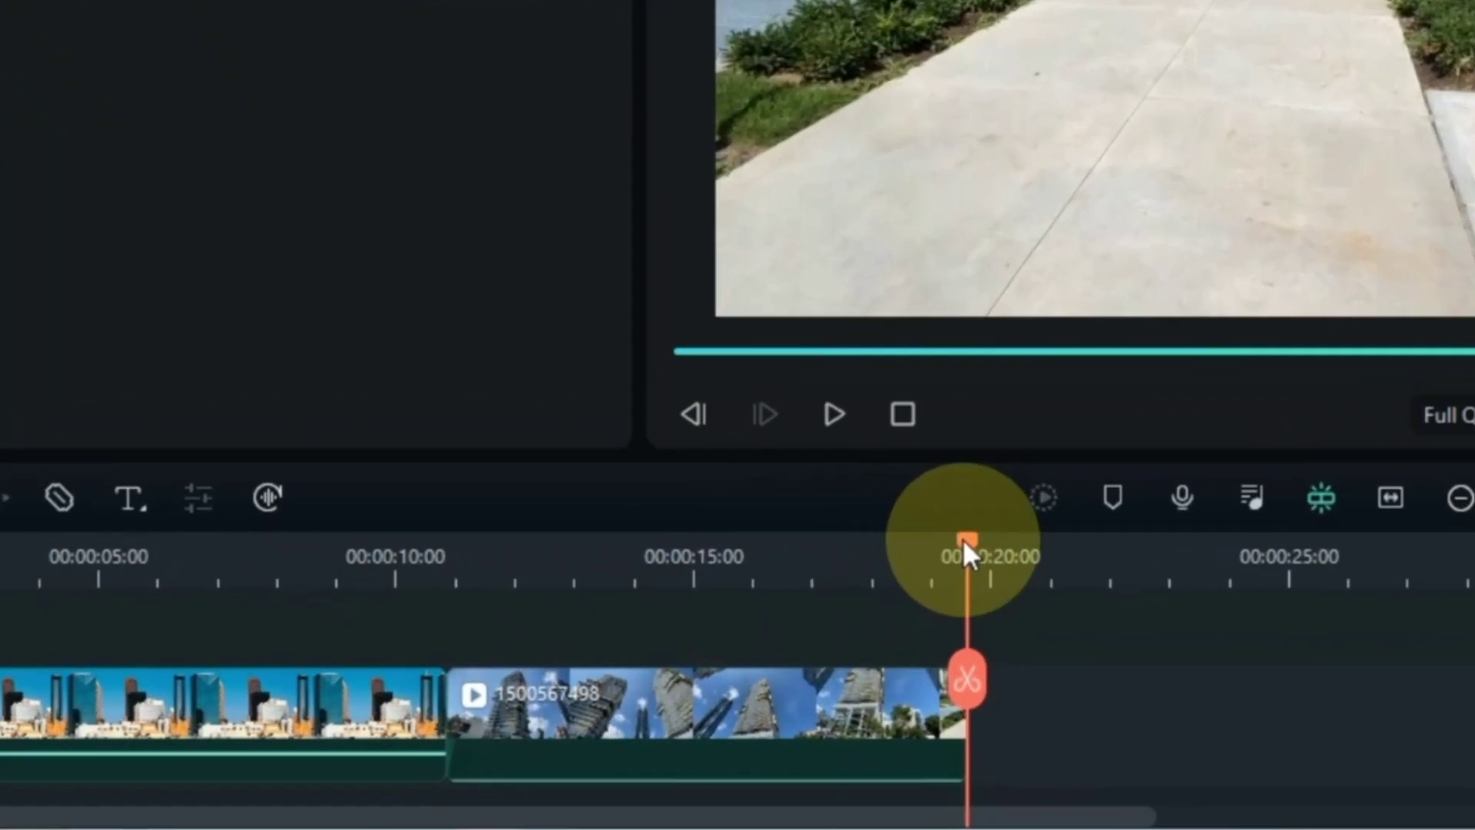
Save a PNG snapshot of the second clip's first frame at the cut between the two clips
left_click_drag(964, 544, 476, 644)
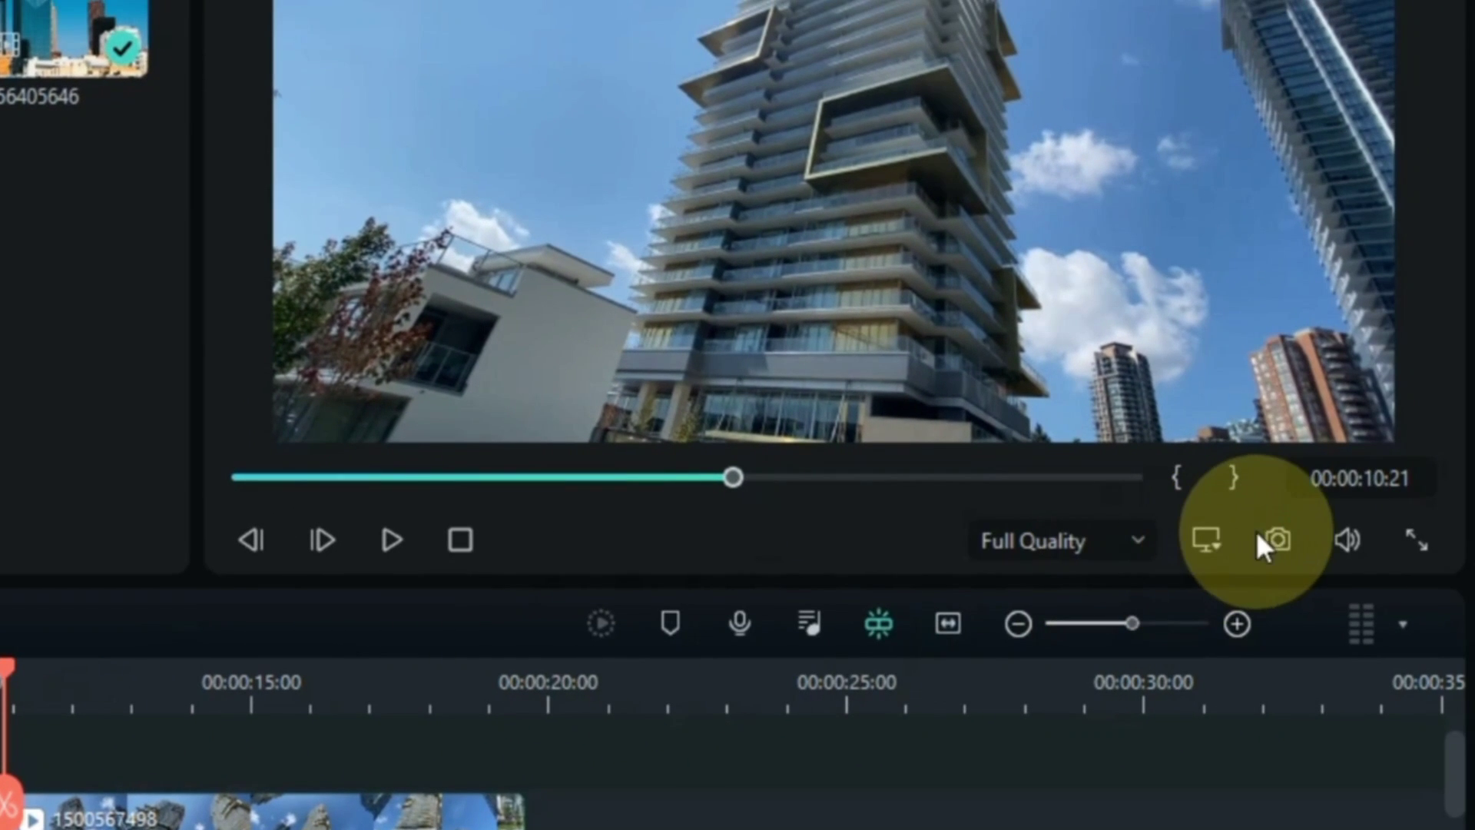
left_click(1275, 538)
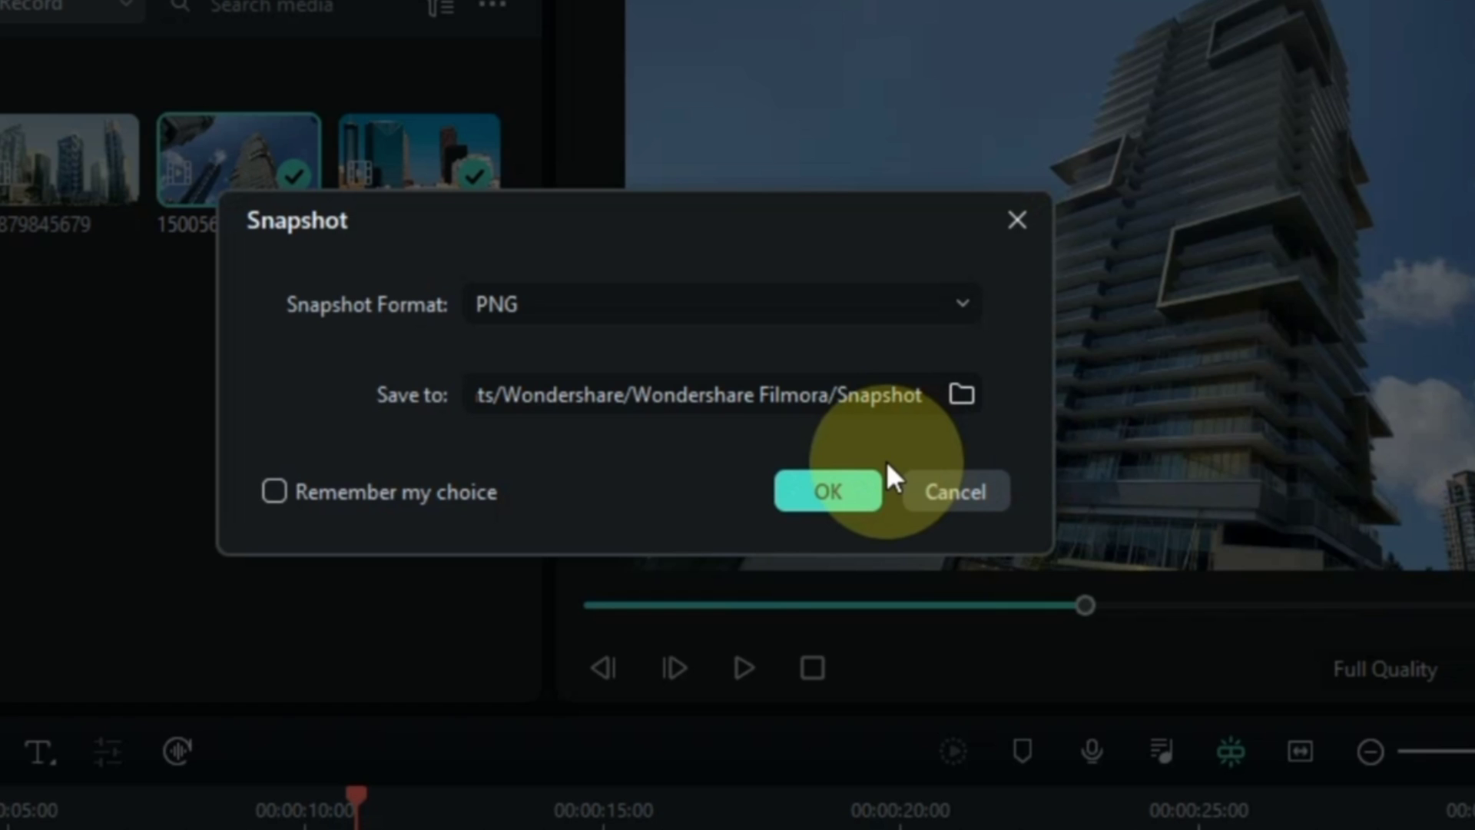
left_click(848, 482)
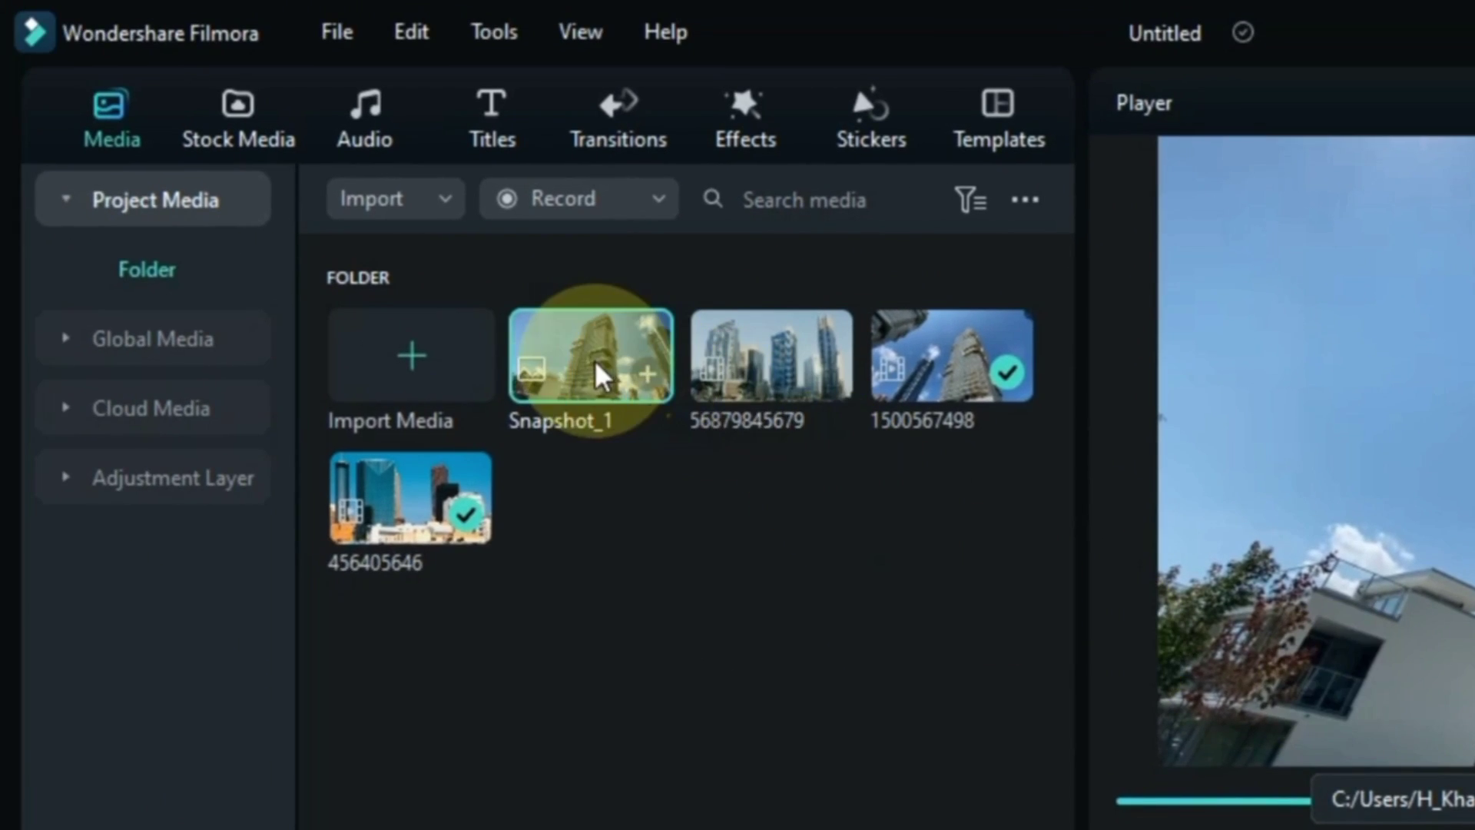
Place Snapshot_1 on track 2 above the start of the second clip and give it a Draw Mask
left_click_drag(595, 360, 898, 829)
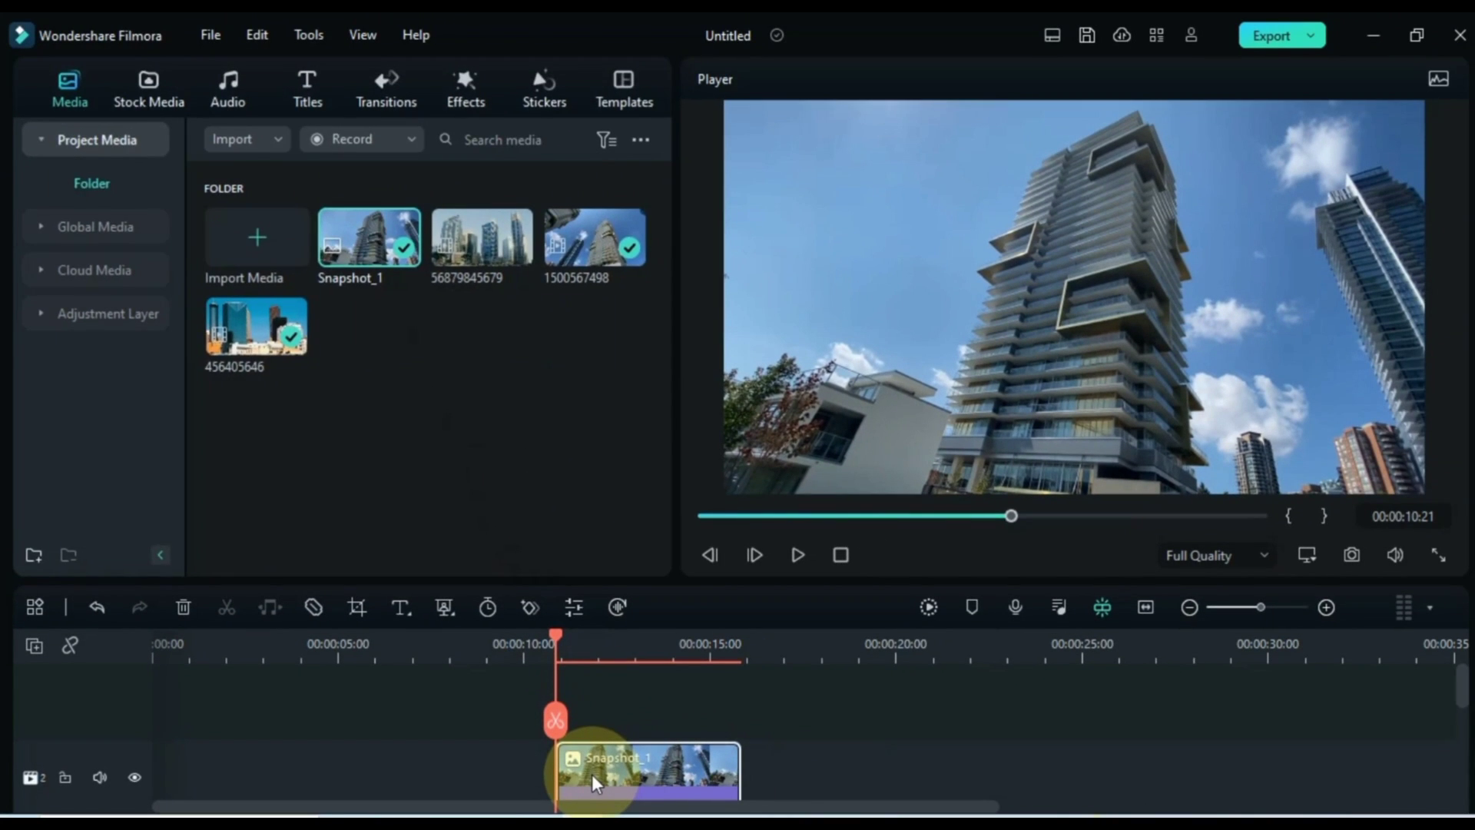
double_click(940, 764)
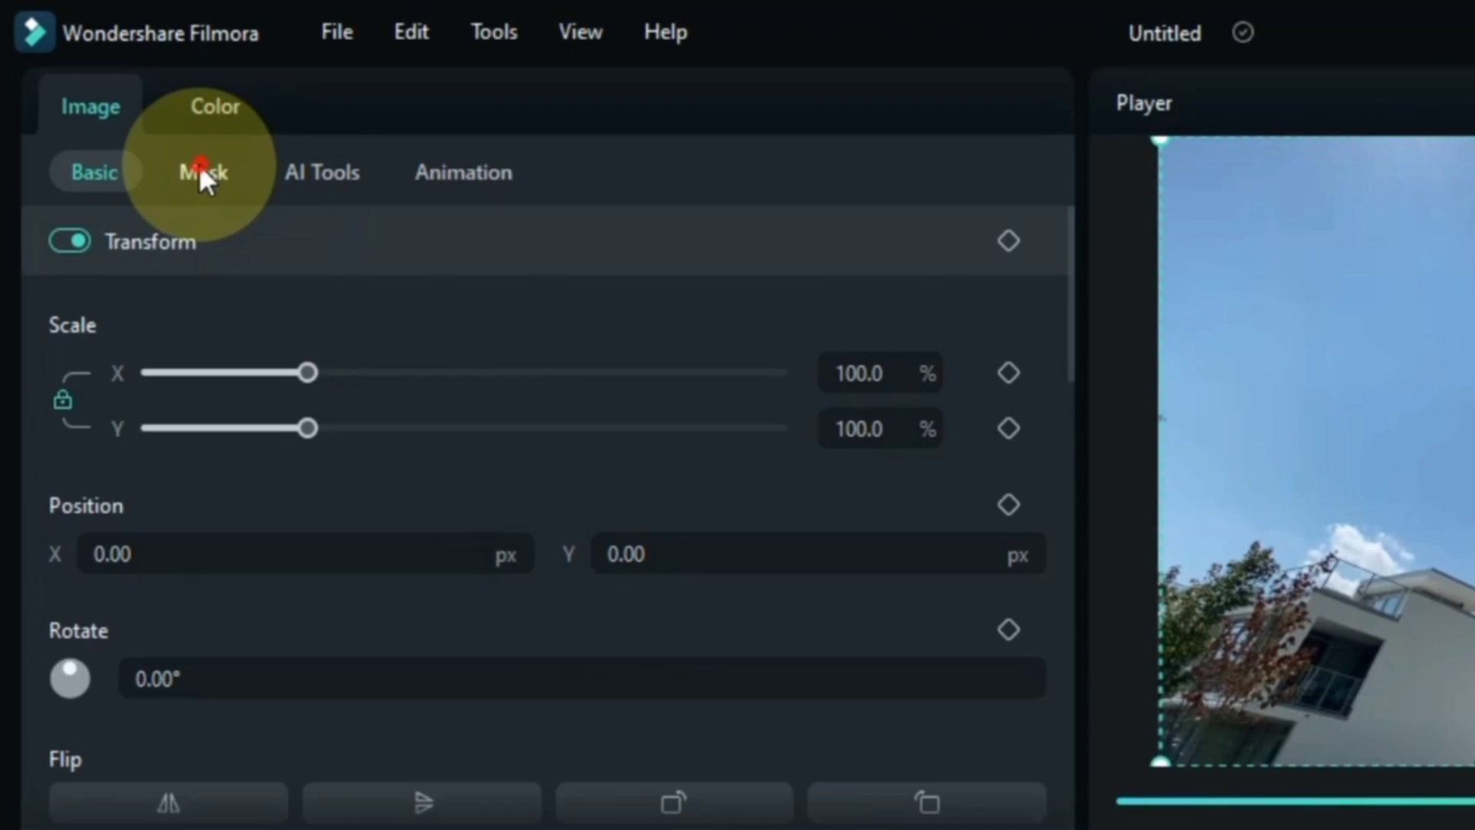
left_click(201, 170)
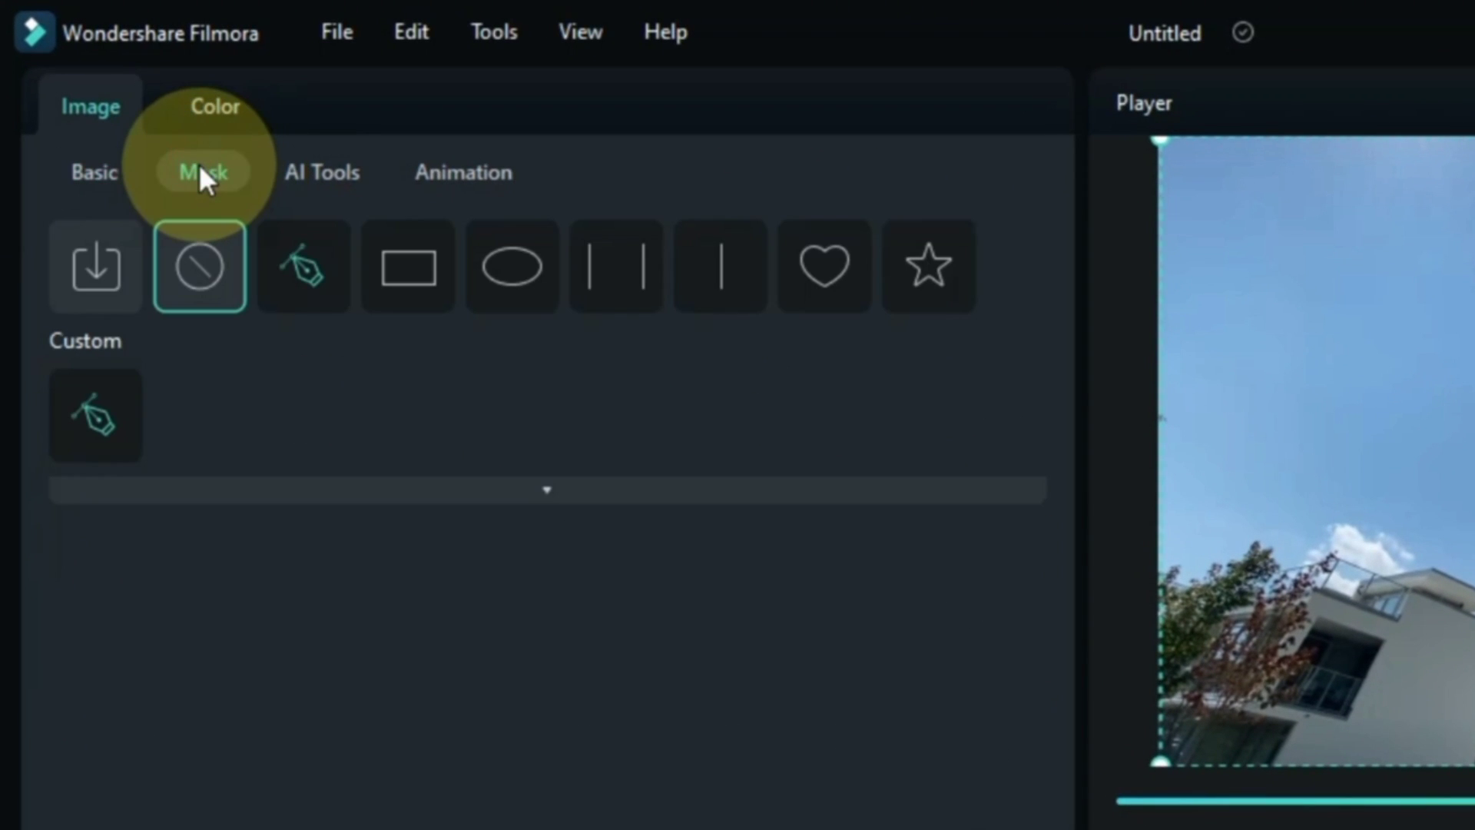
left_click(269, 247)
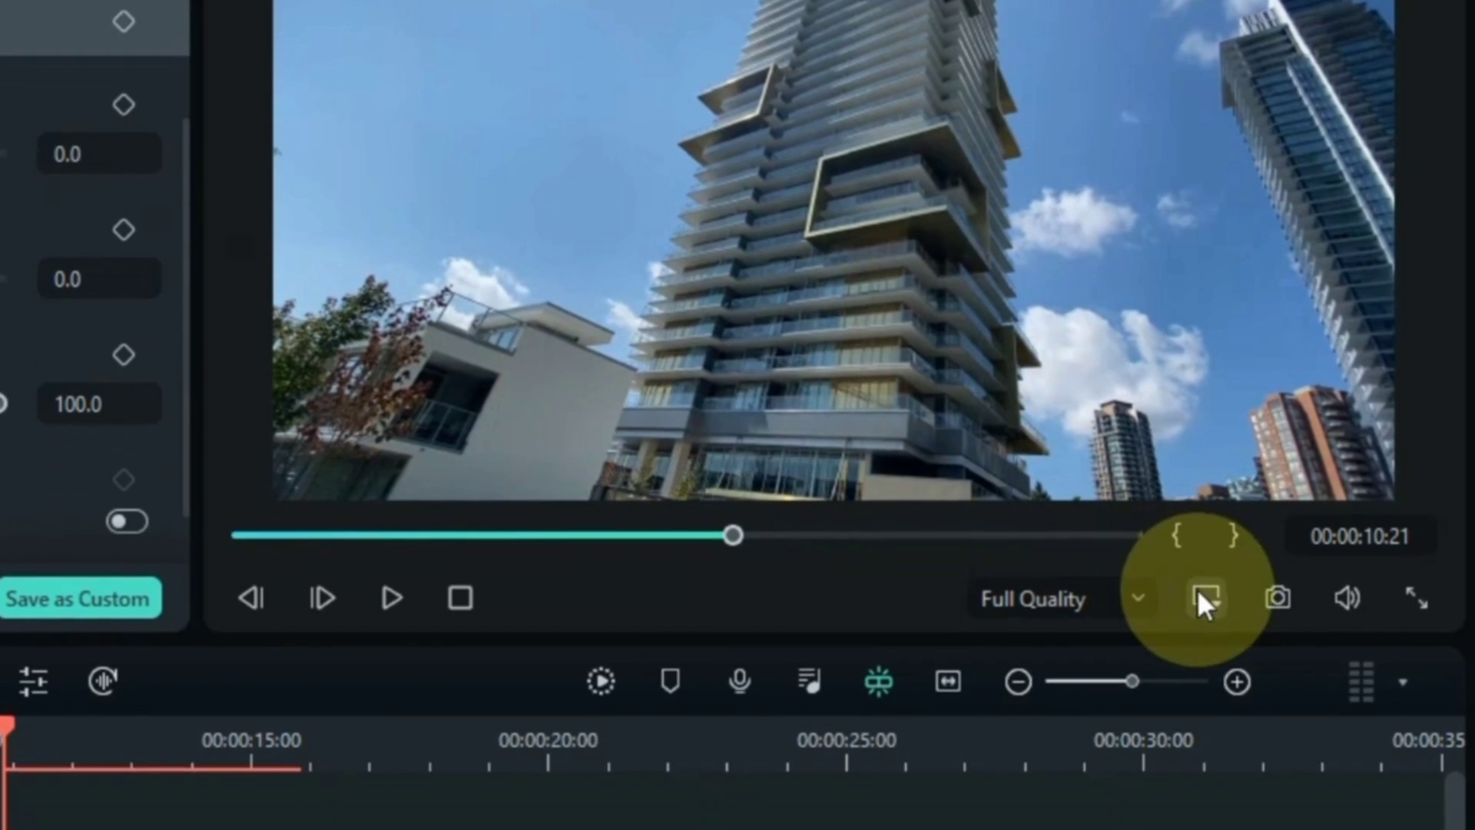
Enlarge the player preview for detailed masking and lock video track 1
left_click(1206, 761)
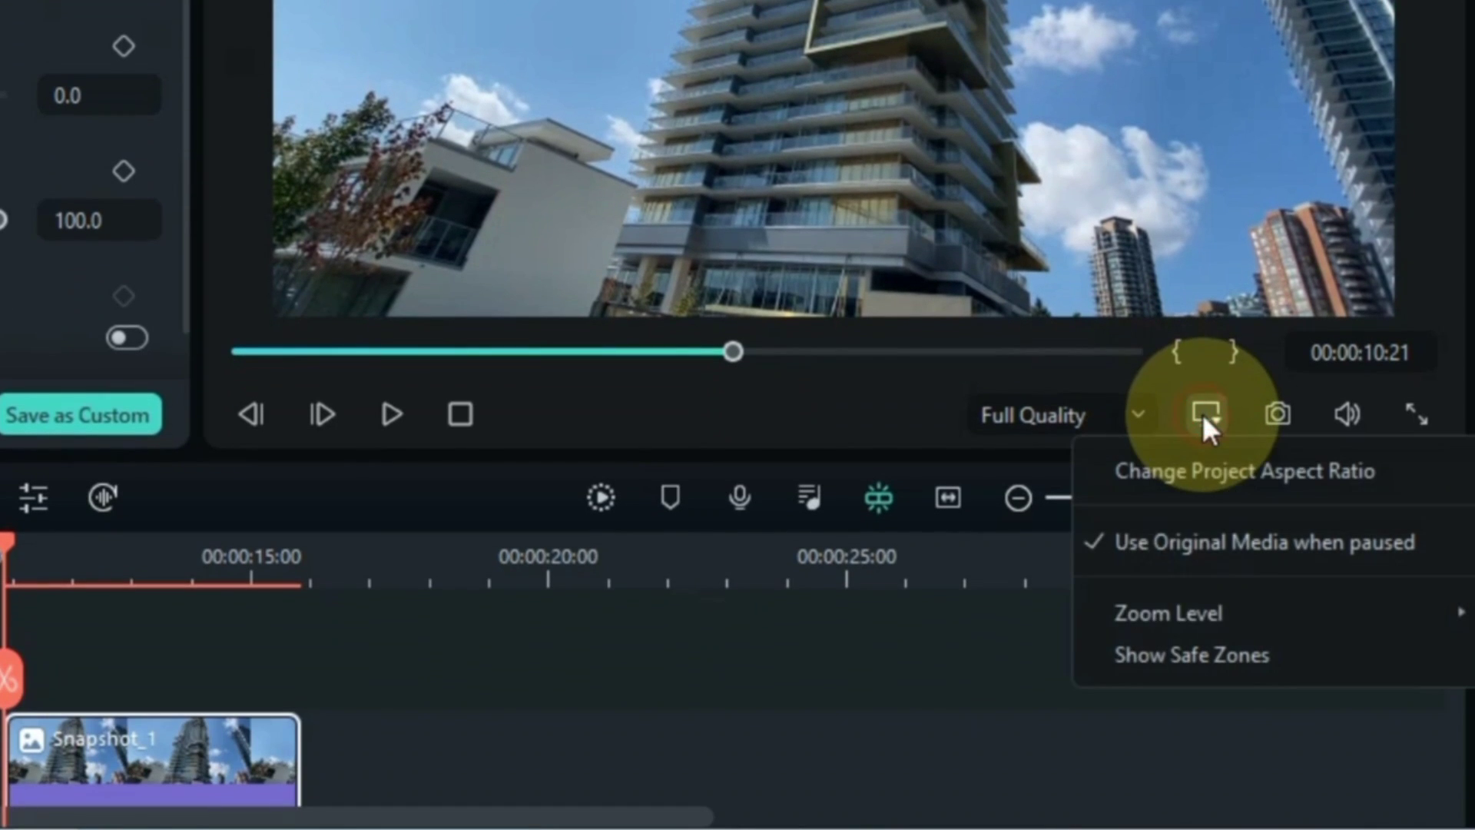
mouse_move(1165, 611)
left_click(824, 773)
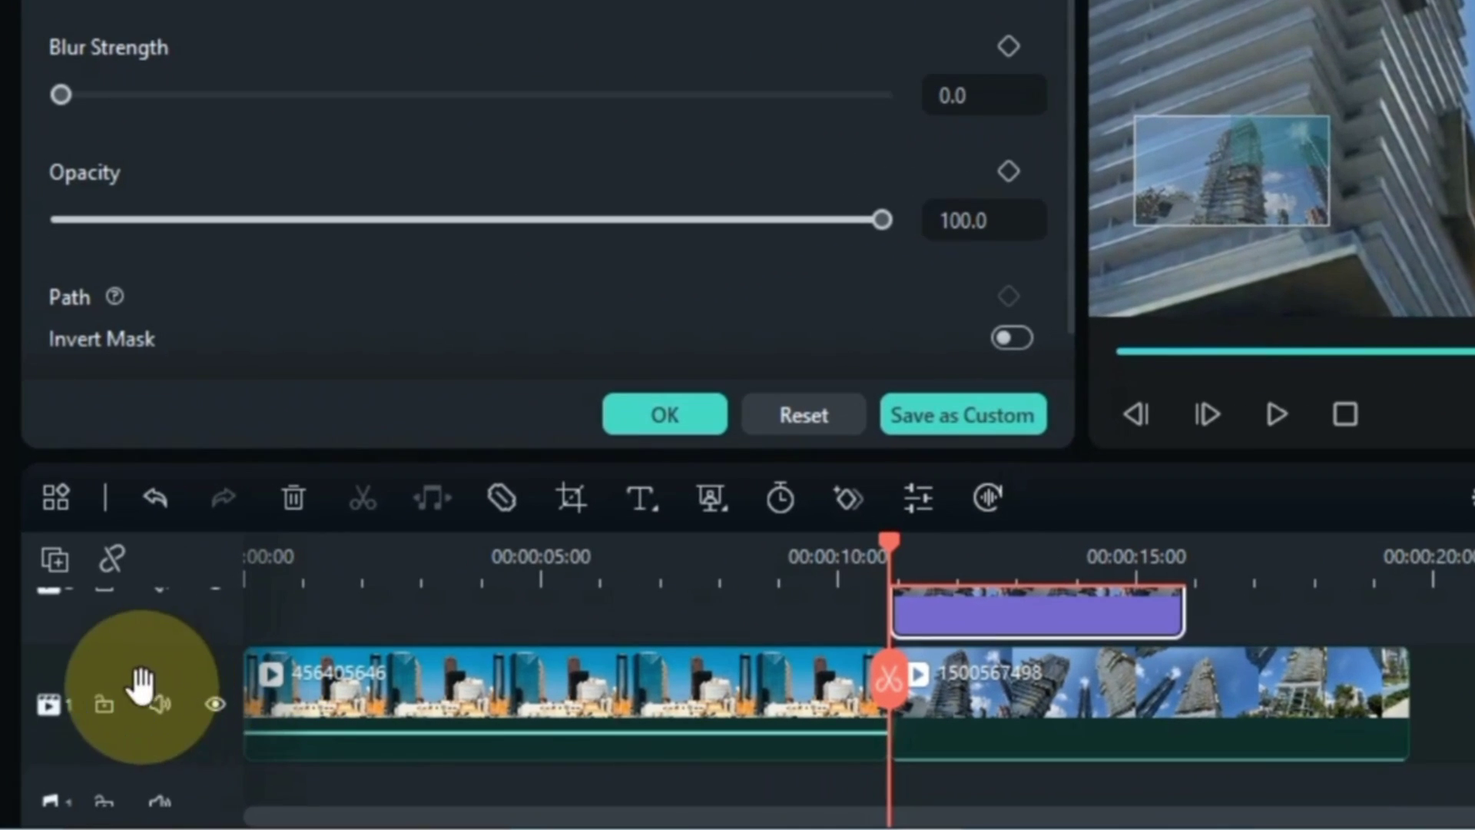
left_click(105, 704)
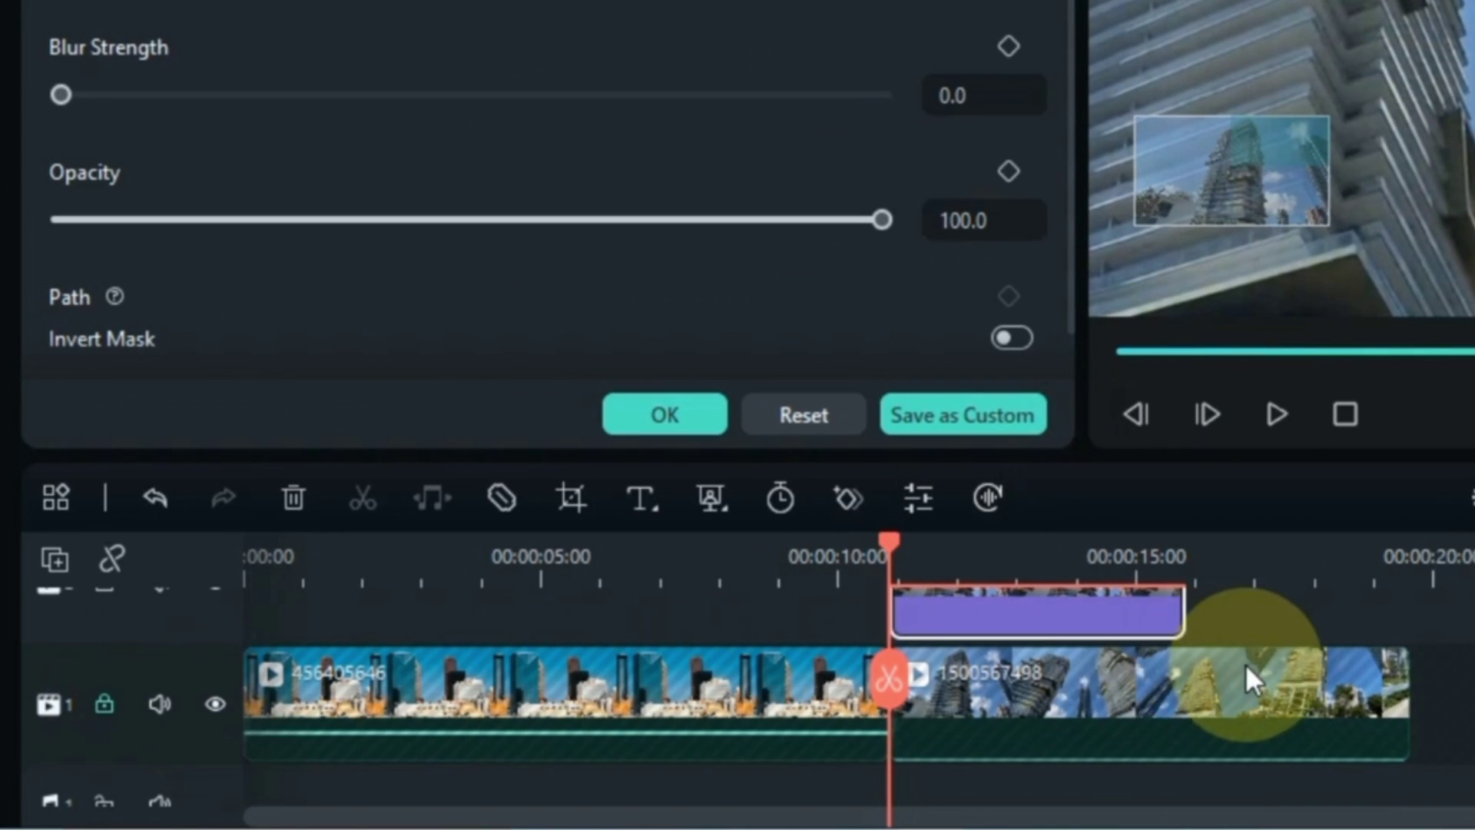
scroll(1247, 663, "up", 2)
scroll(1247, 662, "up", 1)
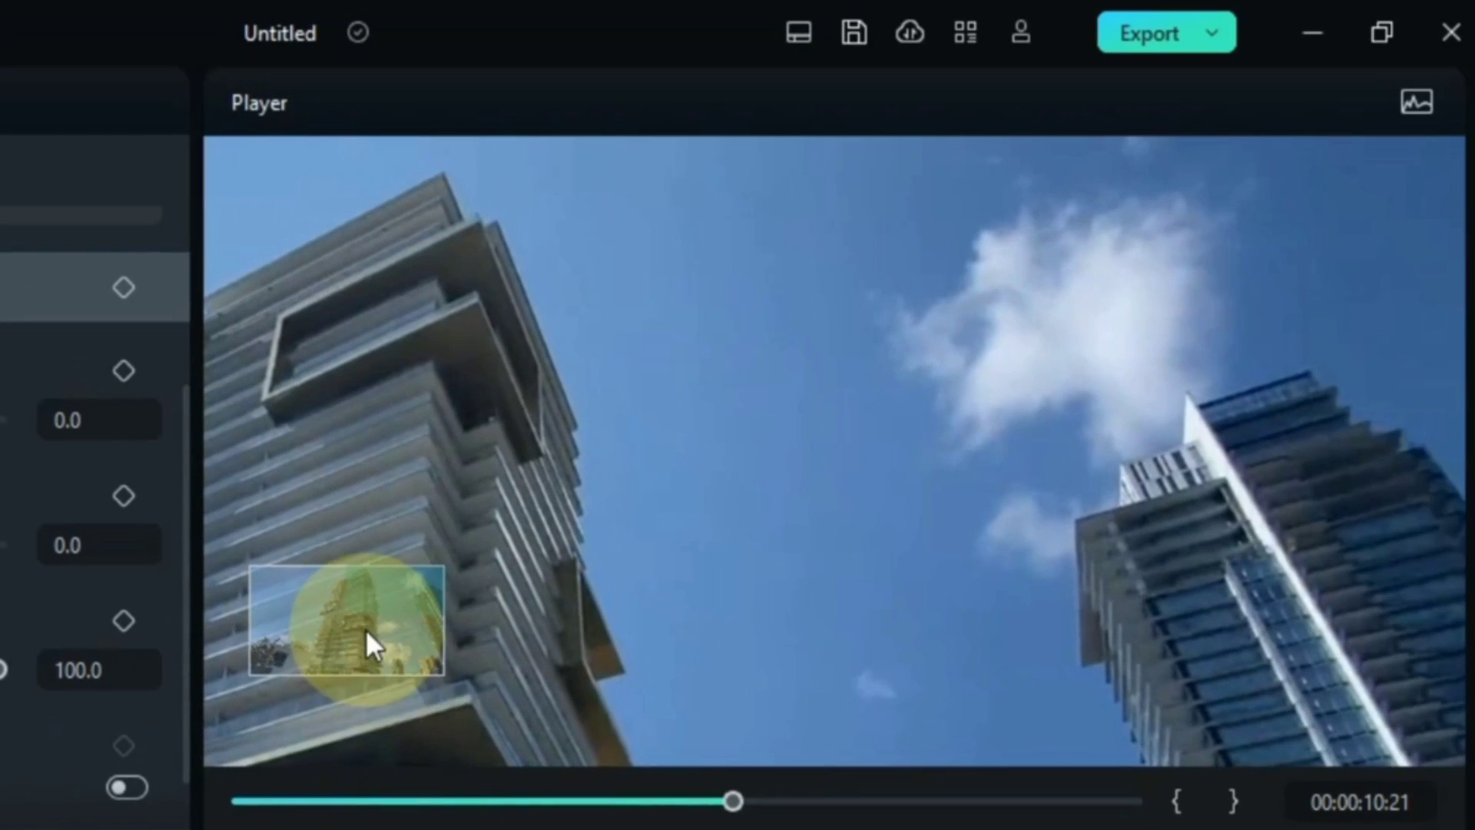
Trace mask points along the roofline and down the left edge of the glass tower at the picture's right side
left_click_drag(412, 629, 515, 670)
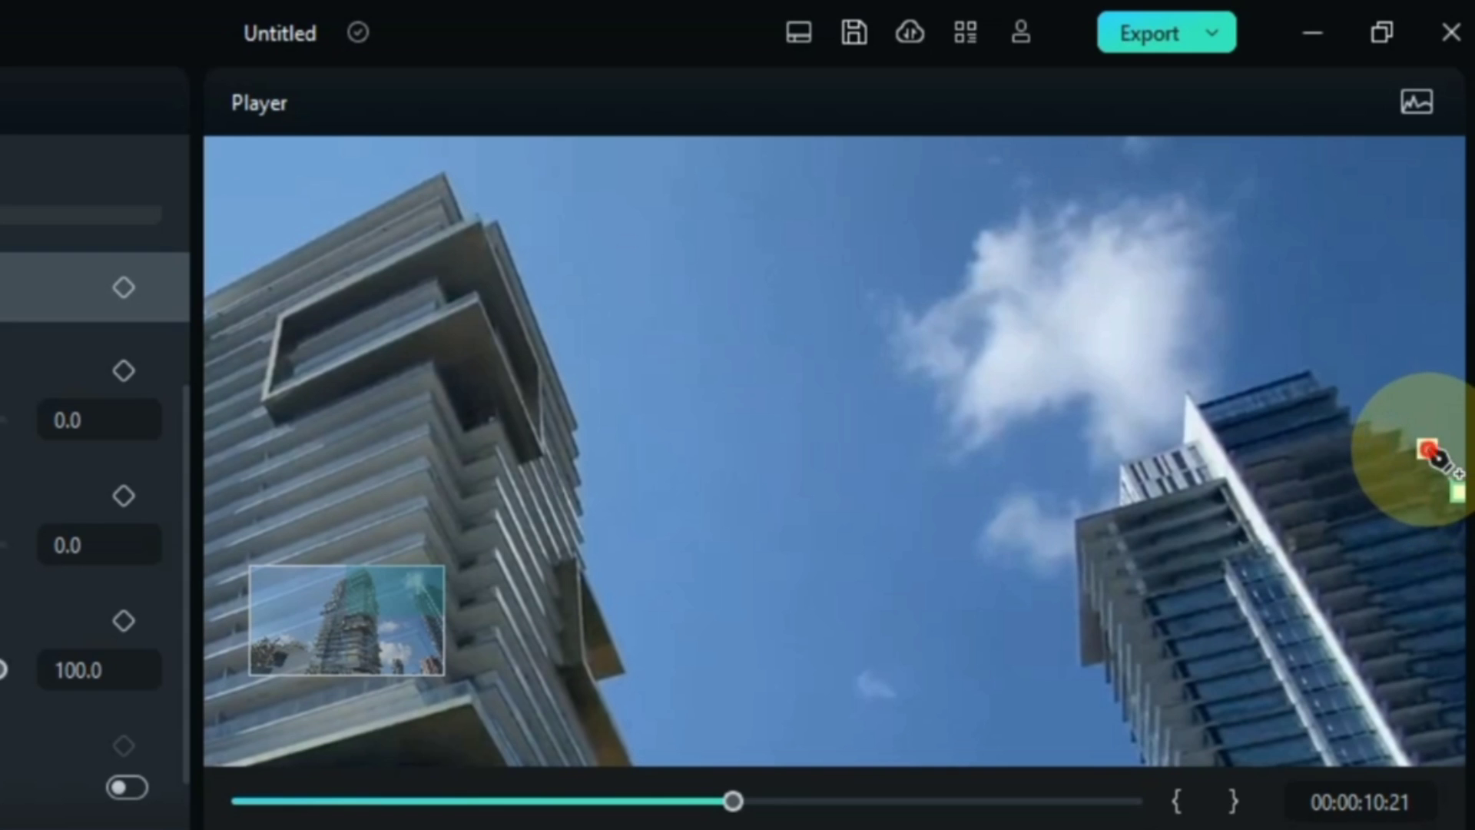
left_click(1407, 437)
left_click(1379, 433)
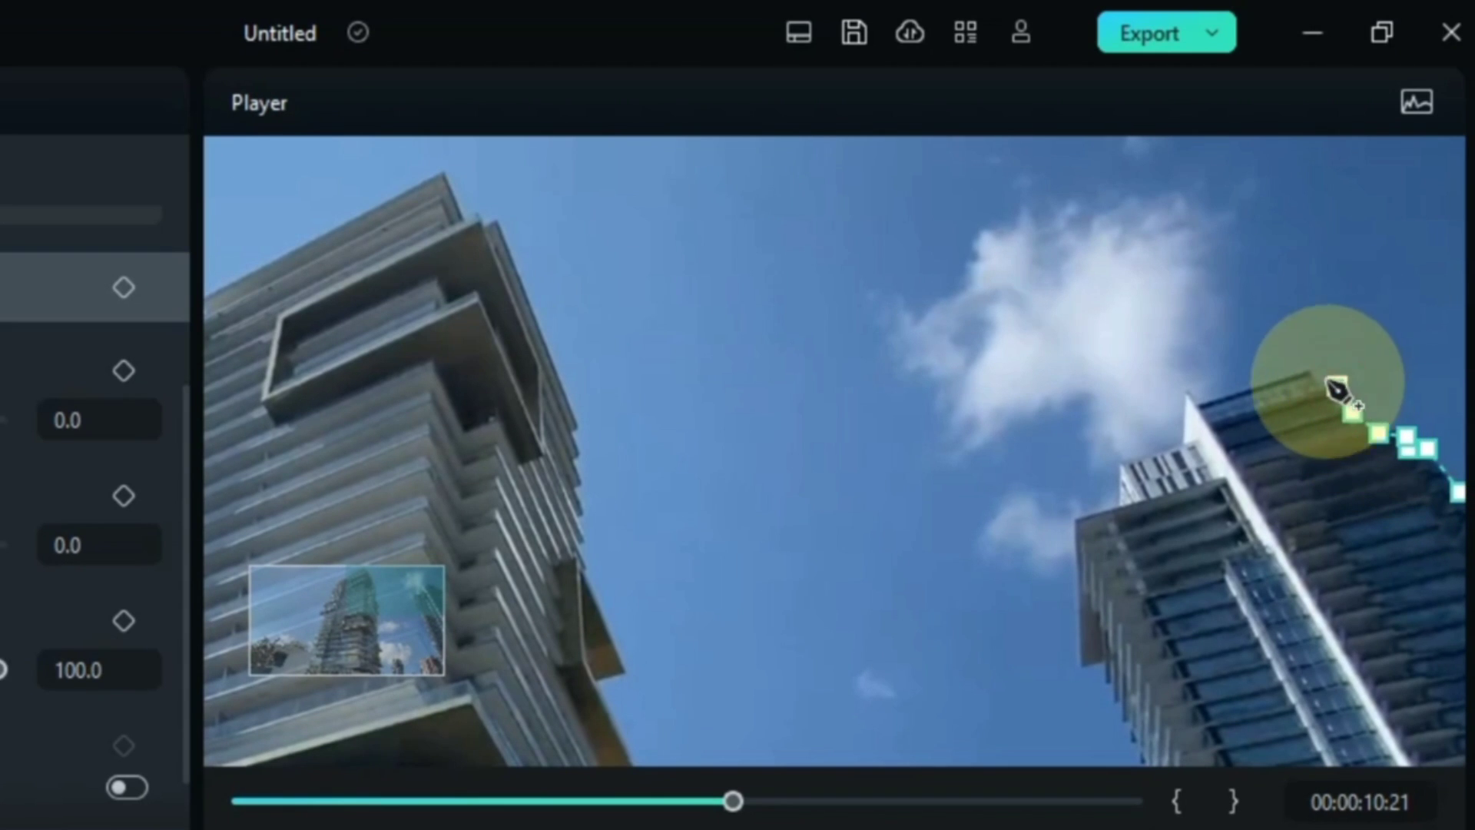
left_click(1338, 386)
left_click(1318, 372)
left_click(1190, 444)
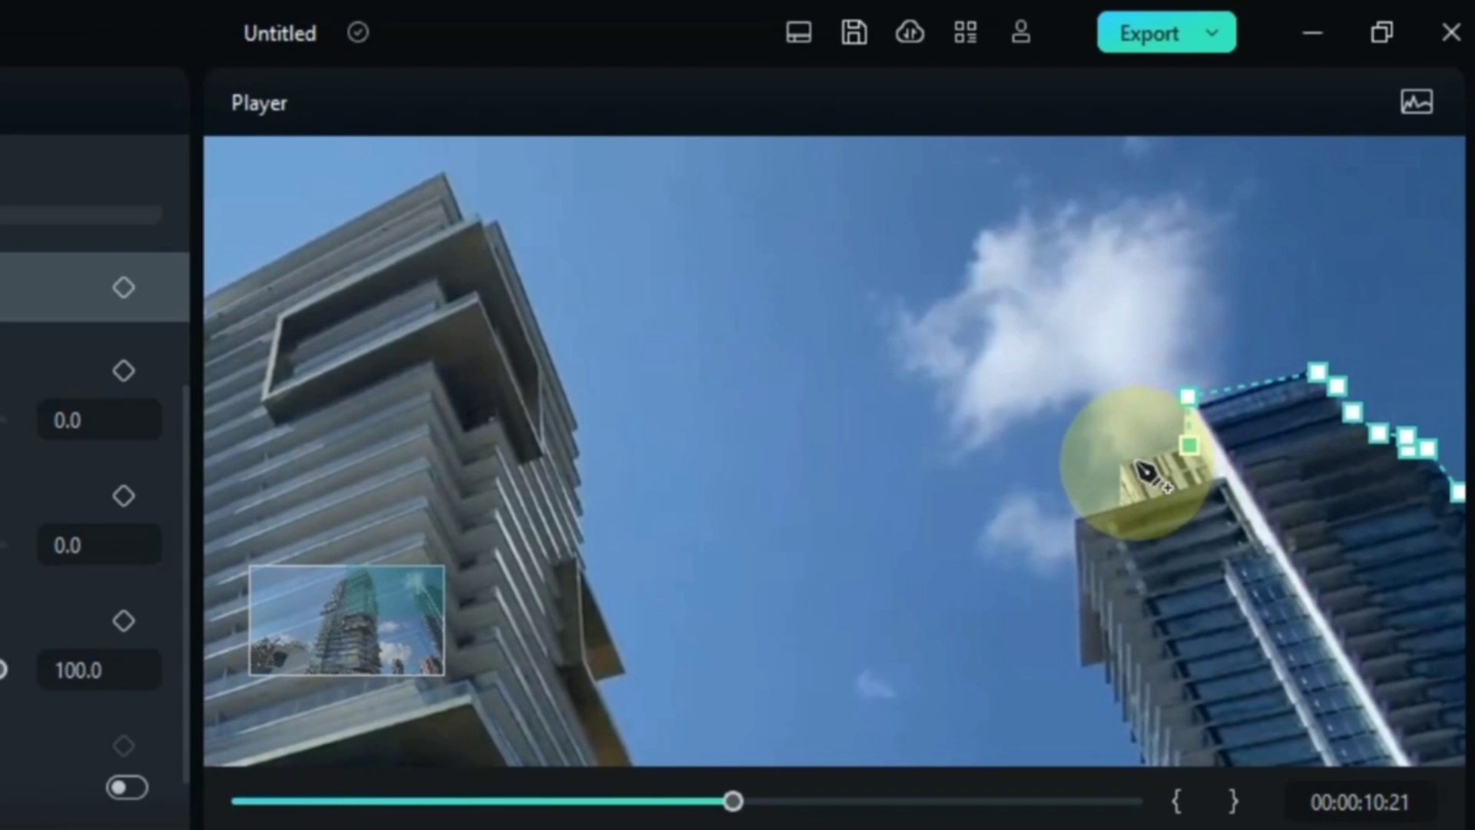
left_click(1122, 504)
left_click(1080, 520)
left_click(1101, 667)
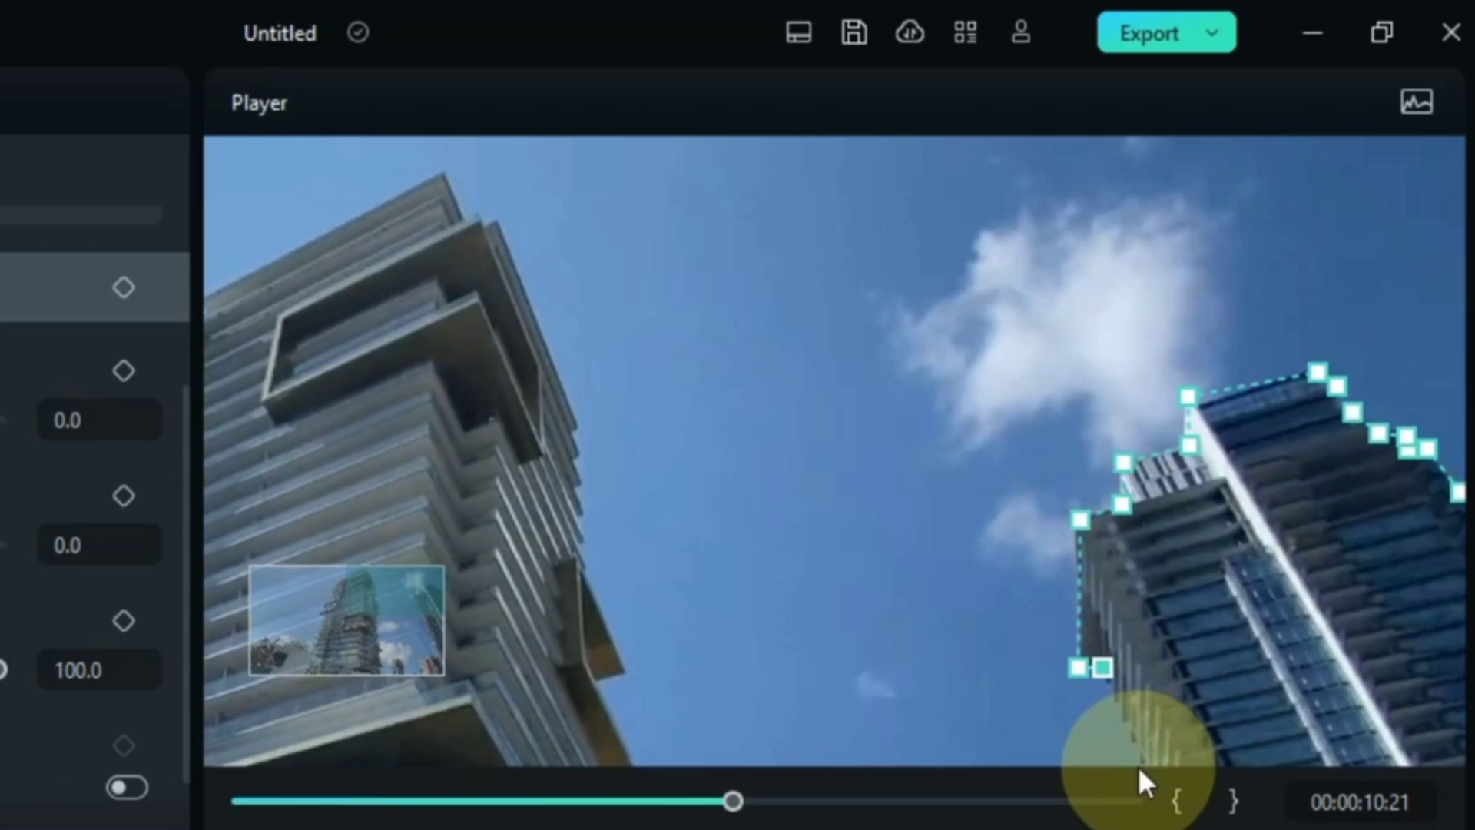
left_click(1145, 751)
left_click_drag(368, 624, 459, 671)
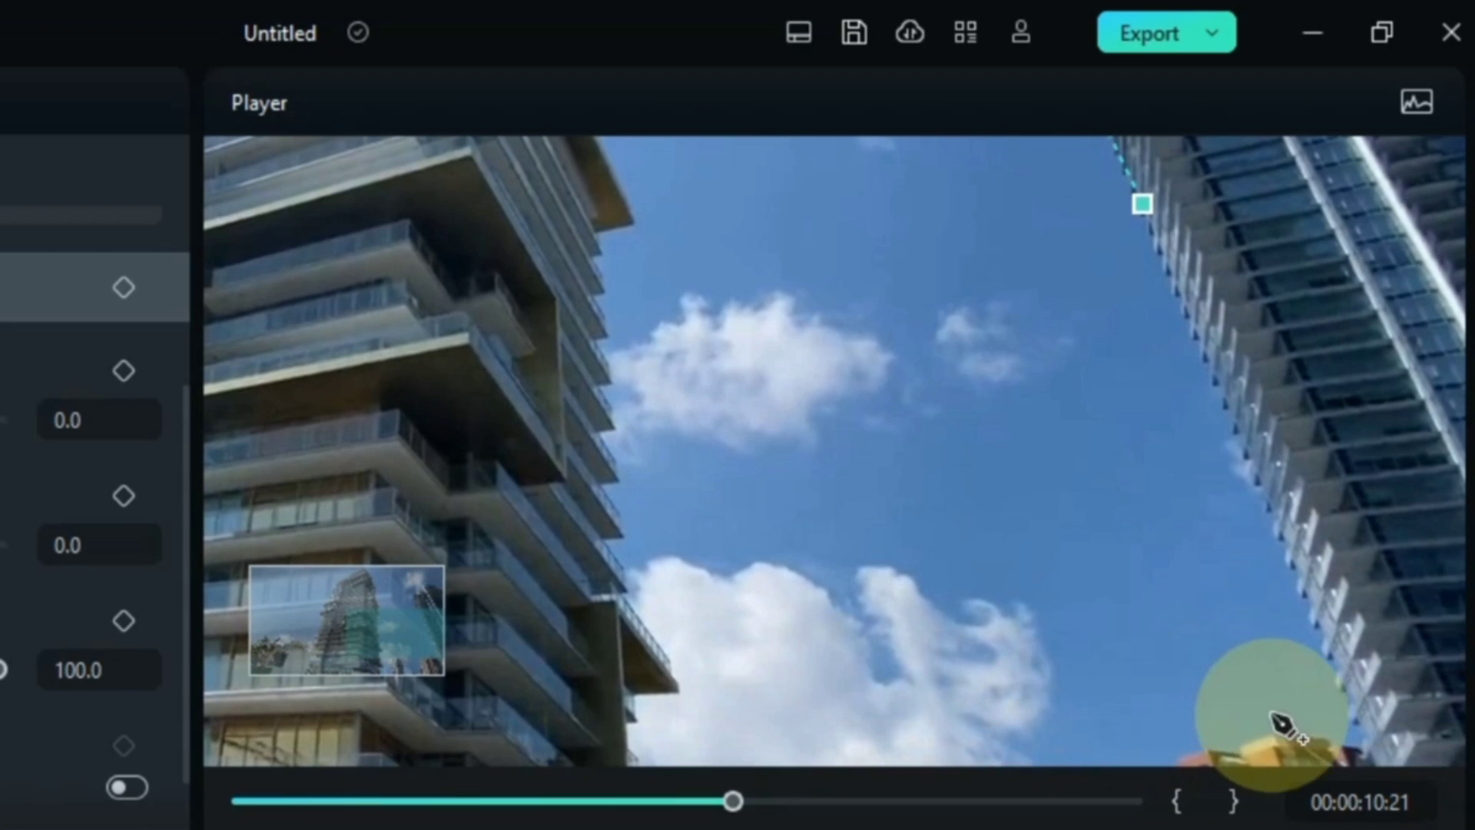
left_click(1354, 715)
Continue the mask path along the roof and left edge of the red-brick buildings beside the glass tower
left_click_drag(374, 626, 441, 654)
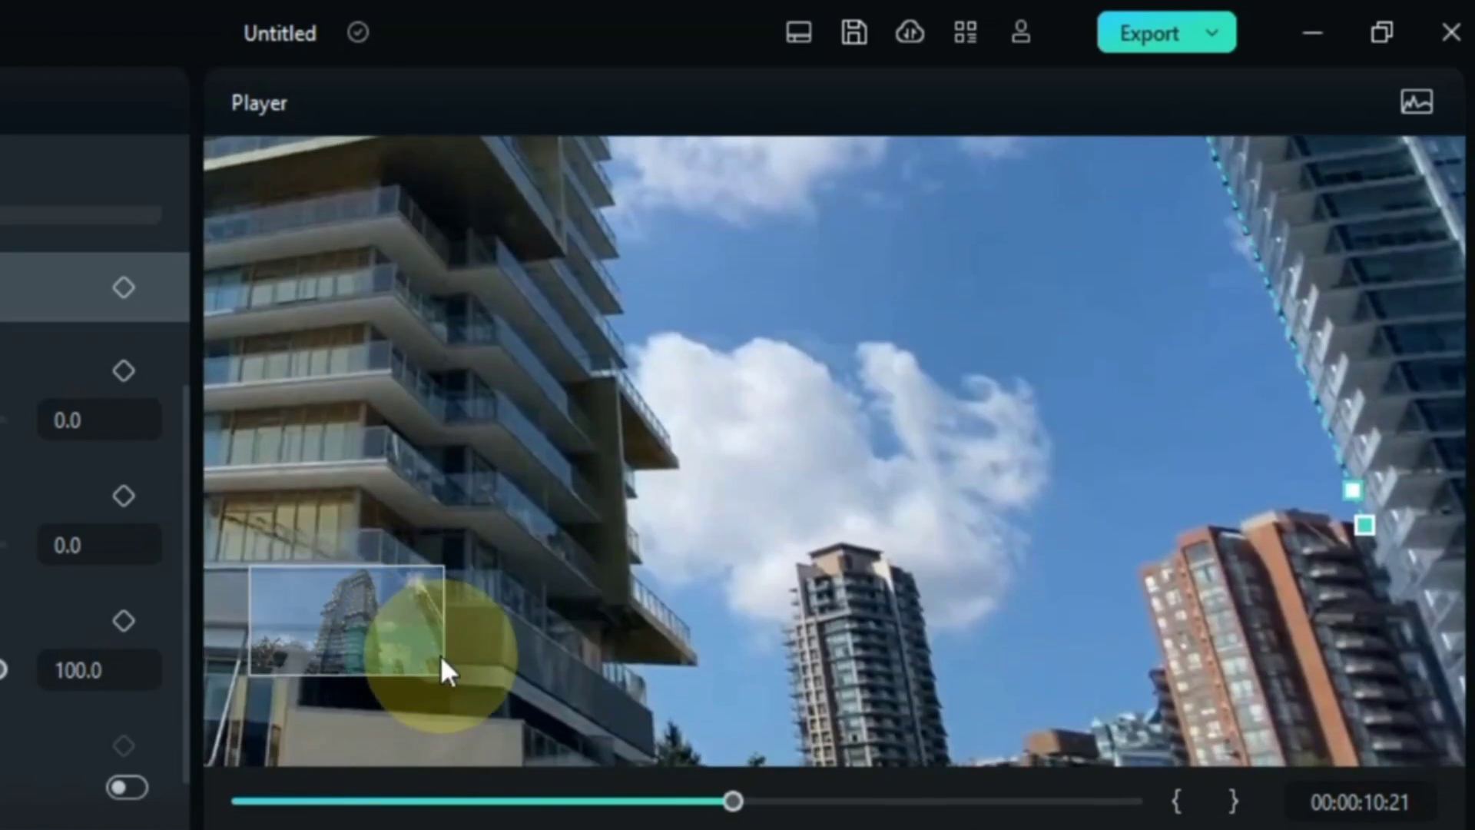
left_click(1278, 517)
left_click(1245, 520)
left_click(1224, 532)
left_click(1195, 532)
left_click(1165, 567)
left_click(1144, 590)
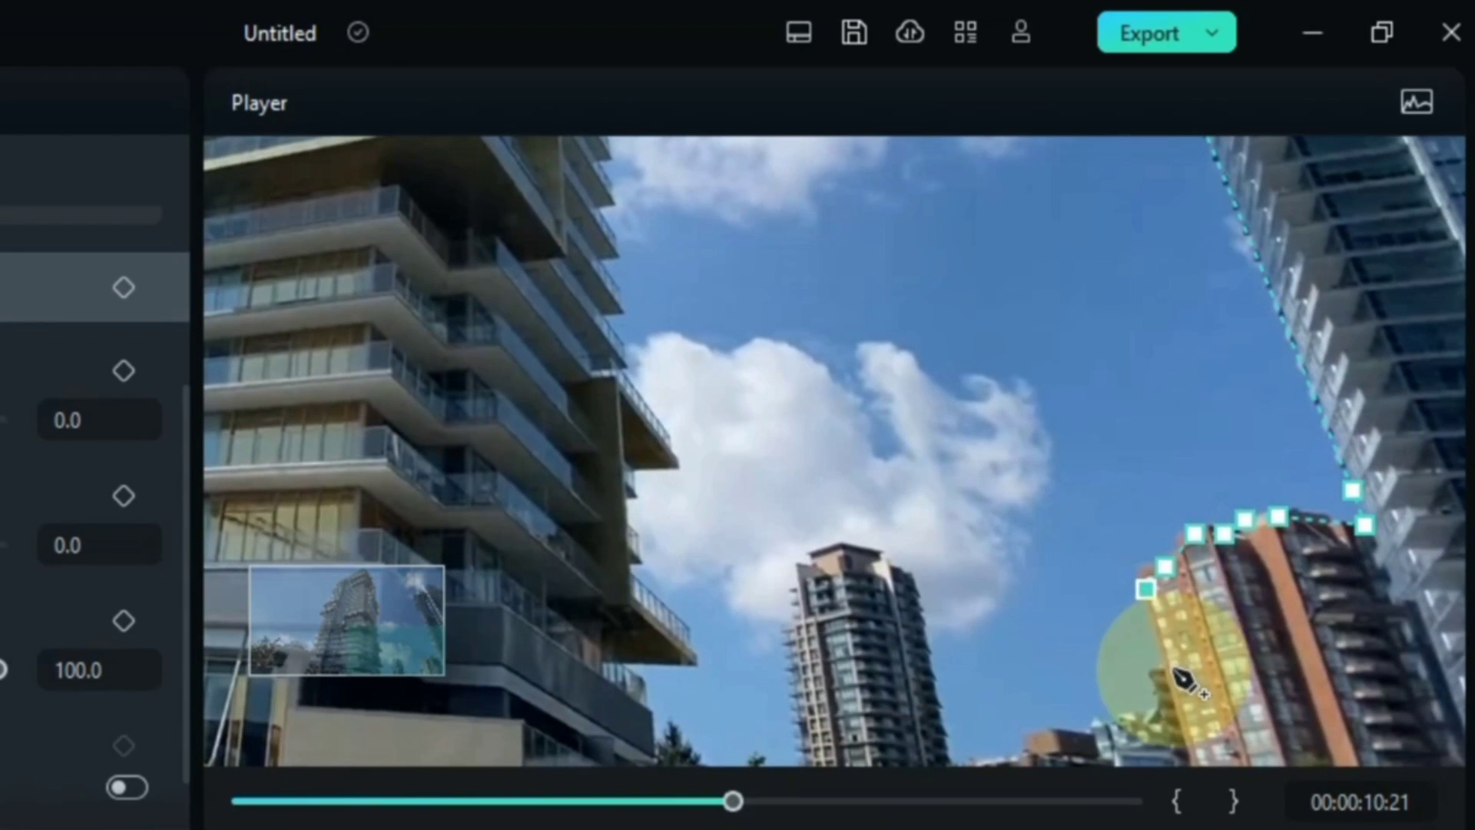
left_click(1151, 668)
left_click(1155, 711)
Extend the mask path across the low rooftops and around the distant grey high-rise
left_click(1083, 736)
left_click(1042, 739)
left_click(963, 765)
left_click(962, 760)
left_click(914, 584)
left_click(891, 556)
left_click(859, 546)
left_click(815, 547)
left_click(796, 572)
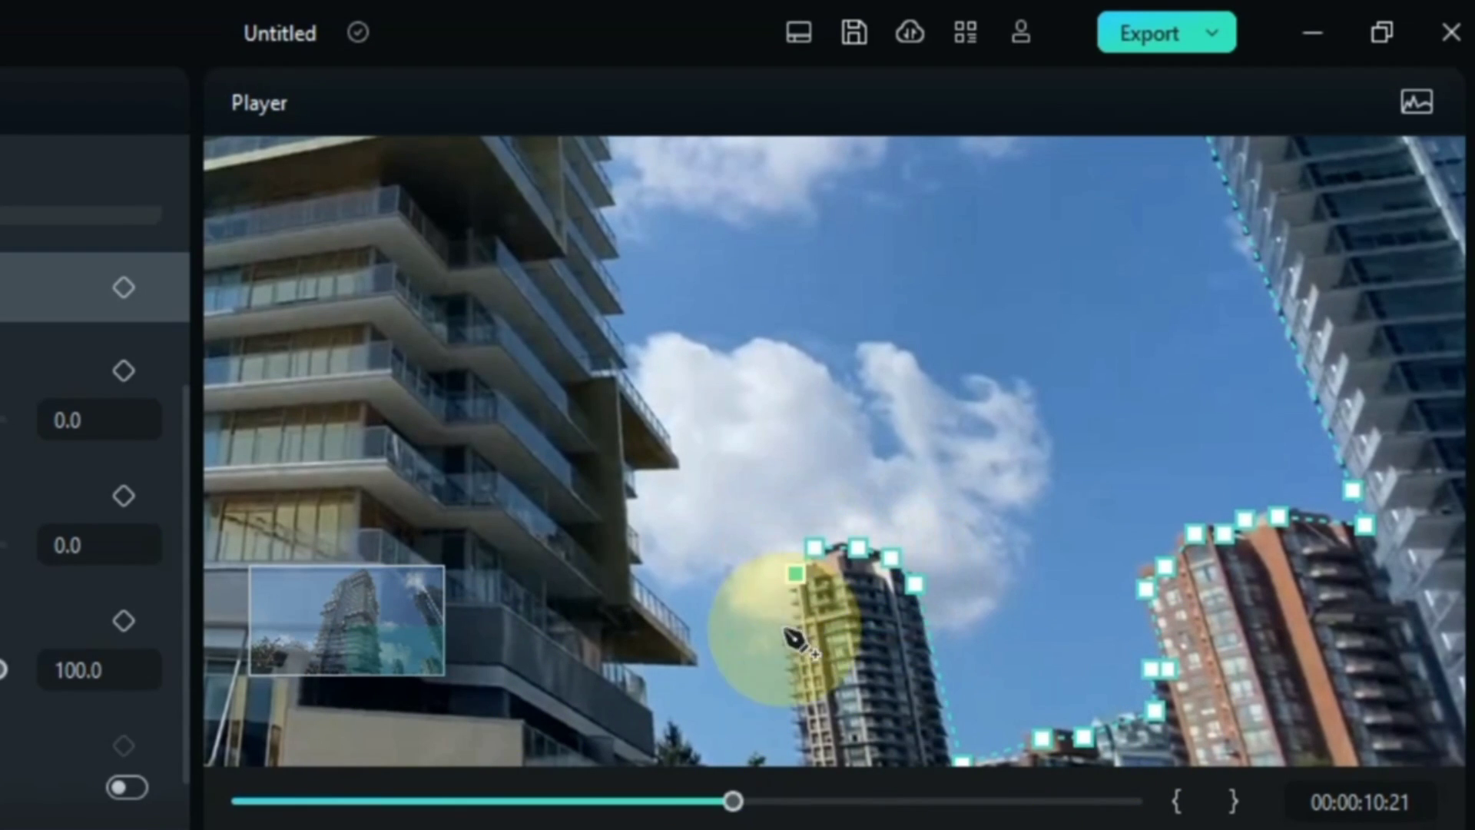
left_click(783, 629)
left_click(807, 762)
Trace the mask up the lower right edge of the main tower, following its projecting balconies
left_click(665, 736)
left_click(639, 675)
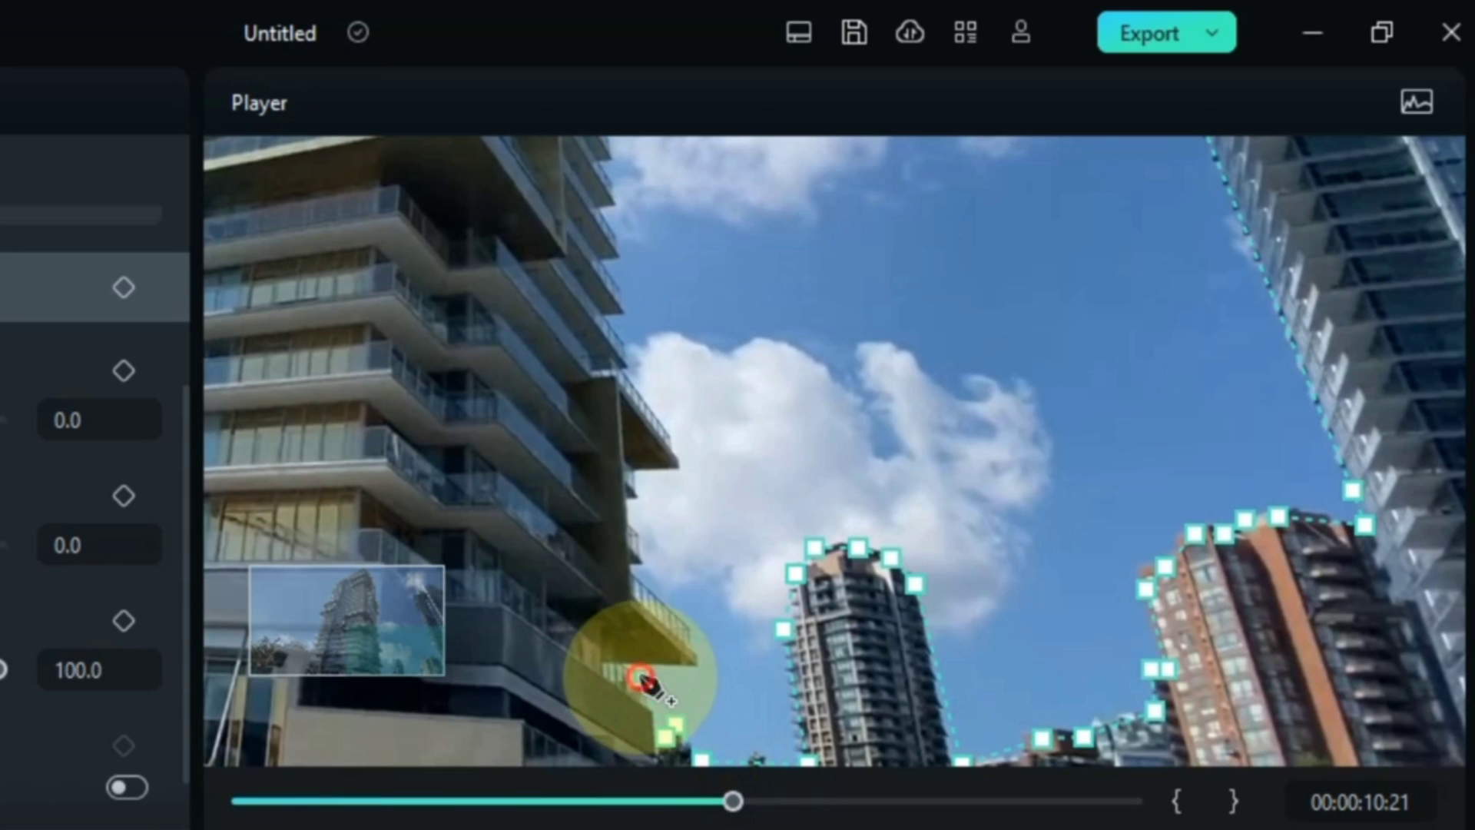
left_click(689, 666)
left_click(693, 629)
left_click(639, 578)
left_click(627, 561)
left_click(643, 546)
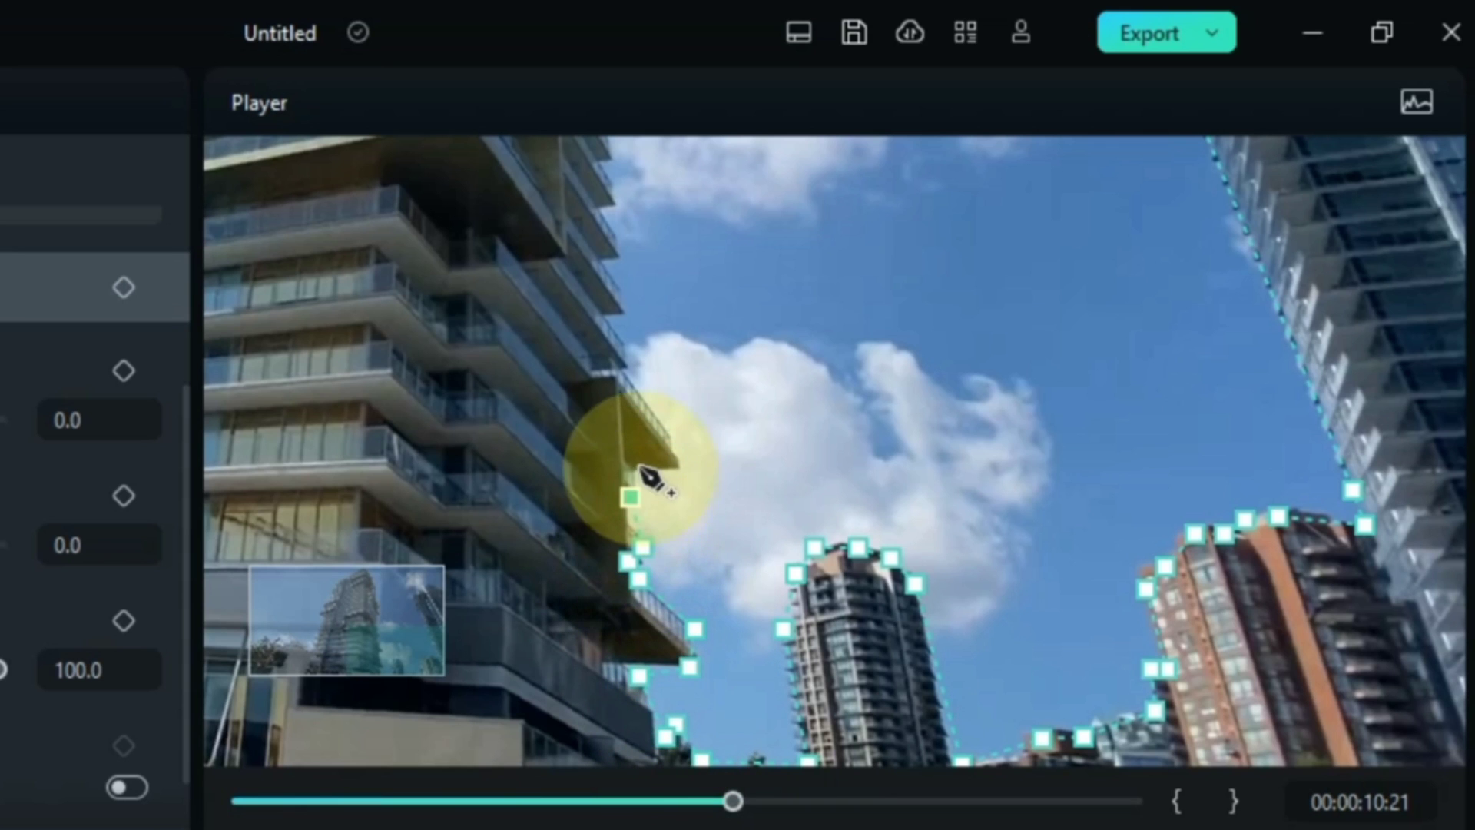
left_click(629, 379)
left_click(620, 354)
left_click(612, 320)
Continue the mask path up the main tower's upper right edge to its stepped top
mouse_move(413, 638)
left_mouse_down()
mouse_move(431, 613)
mouse_move(379, 598)
left_mouse_up()
left_click(606, 341)
left_click(634, 325)
left_click(604, 232)
left_click(626, 231)
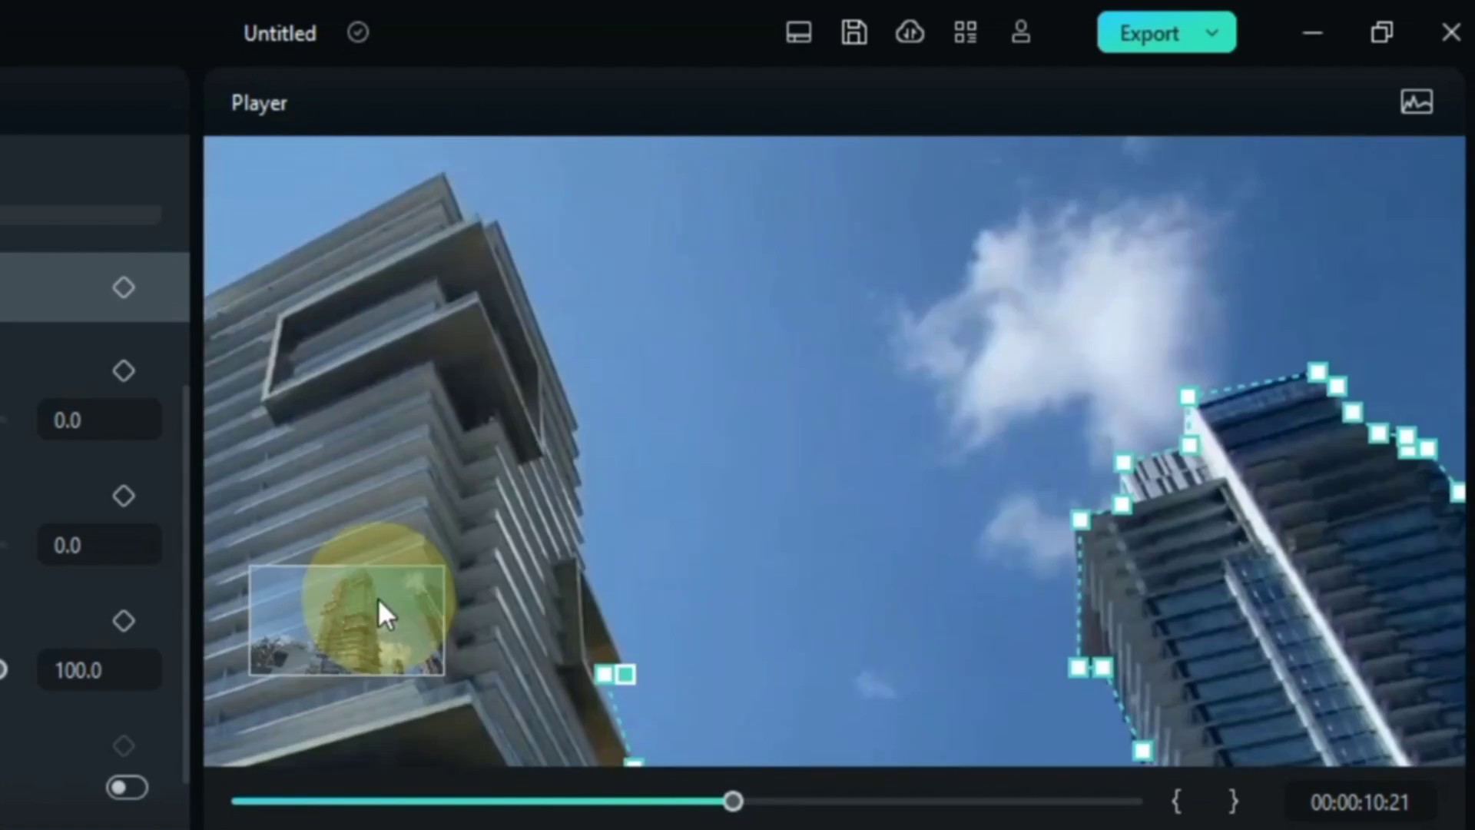
left_click(625, 658)
left_click(586, 565)
left_click(574, 410)
left_click(507, 224)
left_click(476, 211)
Trace the main tower's sloping roofline and upper left edge to the tip of the projecting balcony frame
left_click(346, 628)
left_click(512, 346)
left_click(372, 626)
left_click(433, 484)
left_click(363, 518)
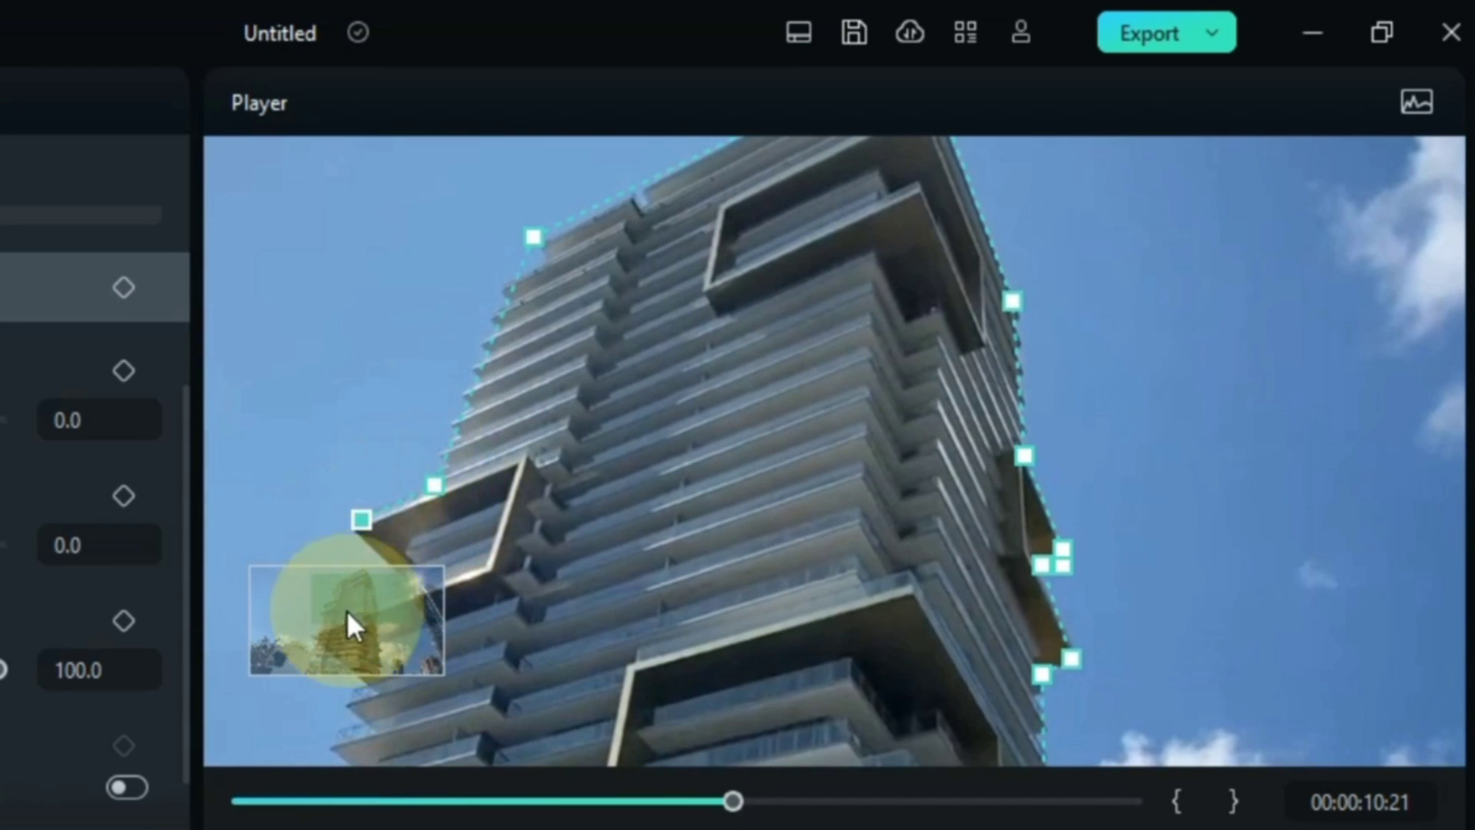
Trace around the projecting frame and down the main tower's left edge to the white building
left_click(344, 627)
left_click(826, 480)
left_click(830, 500)
left_click(754, 537)
left_click(808, 595)
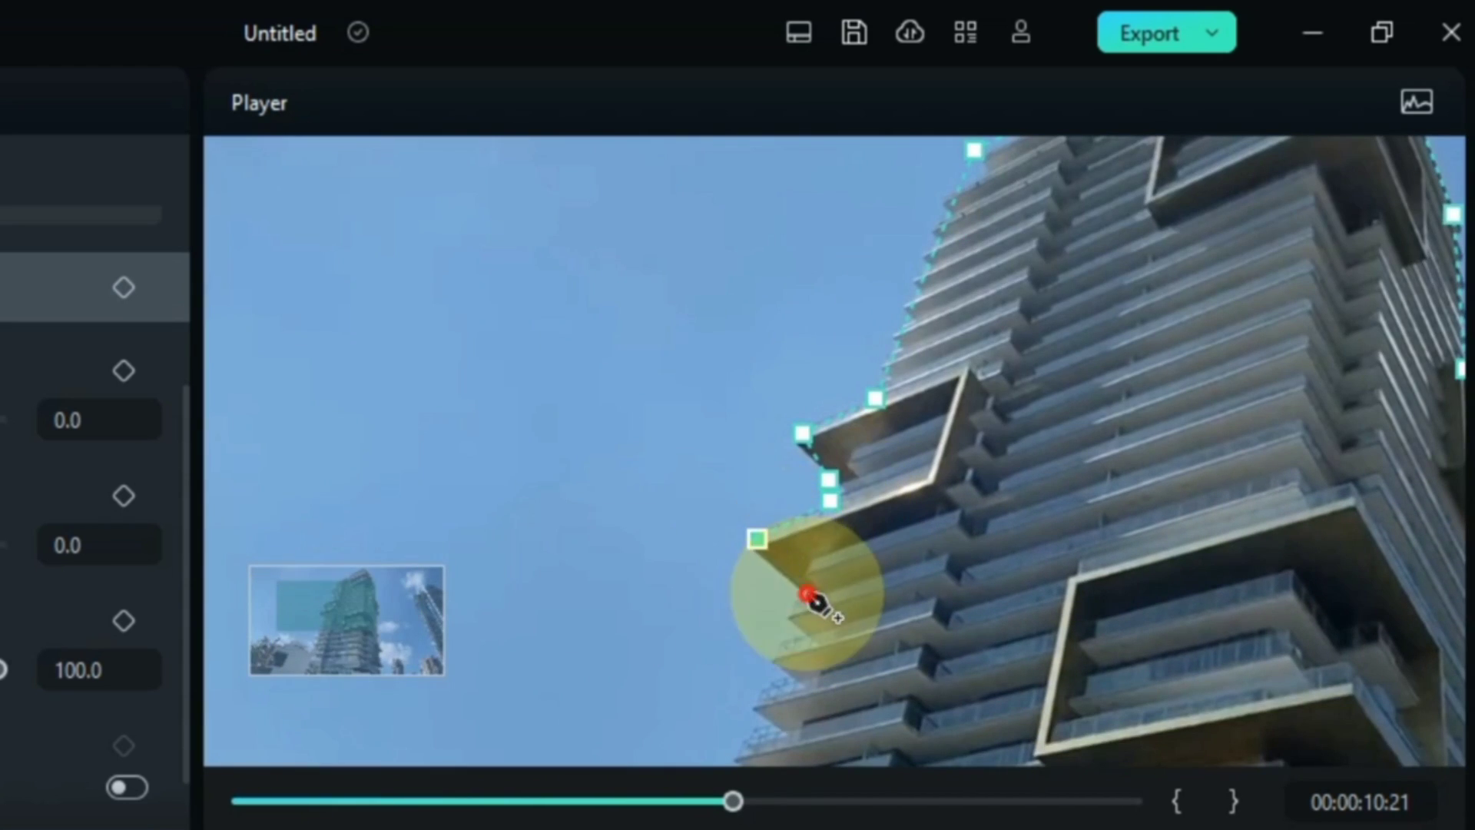
left_click(320, 624)
left_click(298, 633)
left_click(906, 695)
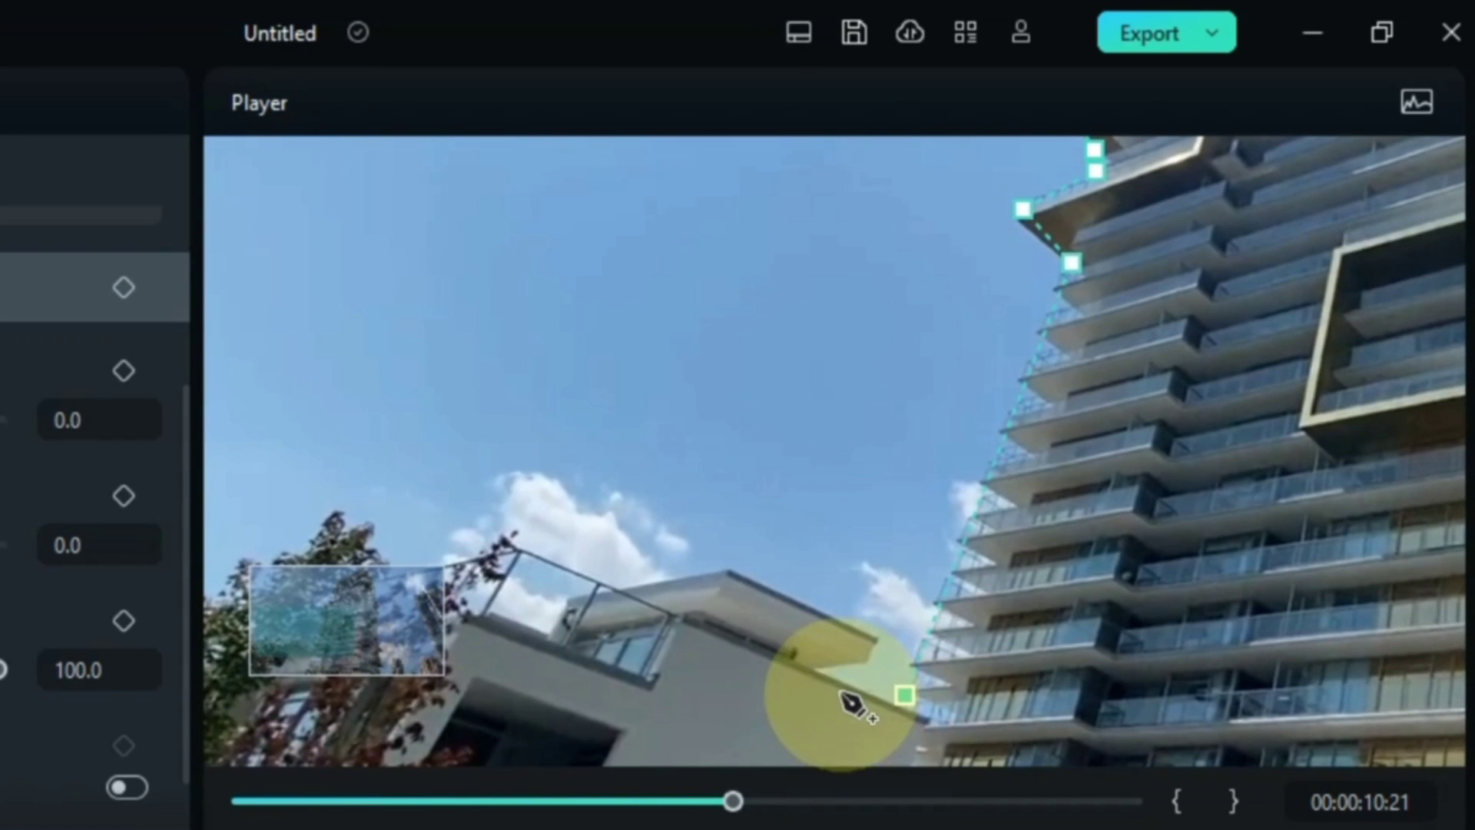
Continue the mask path along the white building's roof and terrace railing
left_click(826, 675)
left_click(869, 658)
left_click(876, 637)
left_click(733, 575)
left_click(611, 587)
left_click(509, 549)
left_click_drag(347, 626, 338, 637)
Trace the mask over the treetops to the picture's left edge and down to its lower left corner
left_click(479, 439)
left_click(448, 400)
left_click(387, 409)
left_click(294, 452)
left_click(262, 473)
left_click(209, 455)
left_click(332, 659)
left_click(213, 762)
Close the mask path along the picture's lower and right edges at its first point on the glass tower
left_click_drag(345, 653, 522, 656)
left_click(1459, 763)
left_click(427, 618)
left_click(1426, 441)
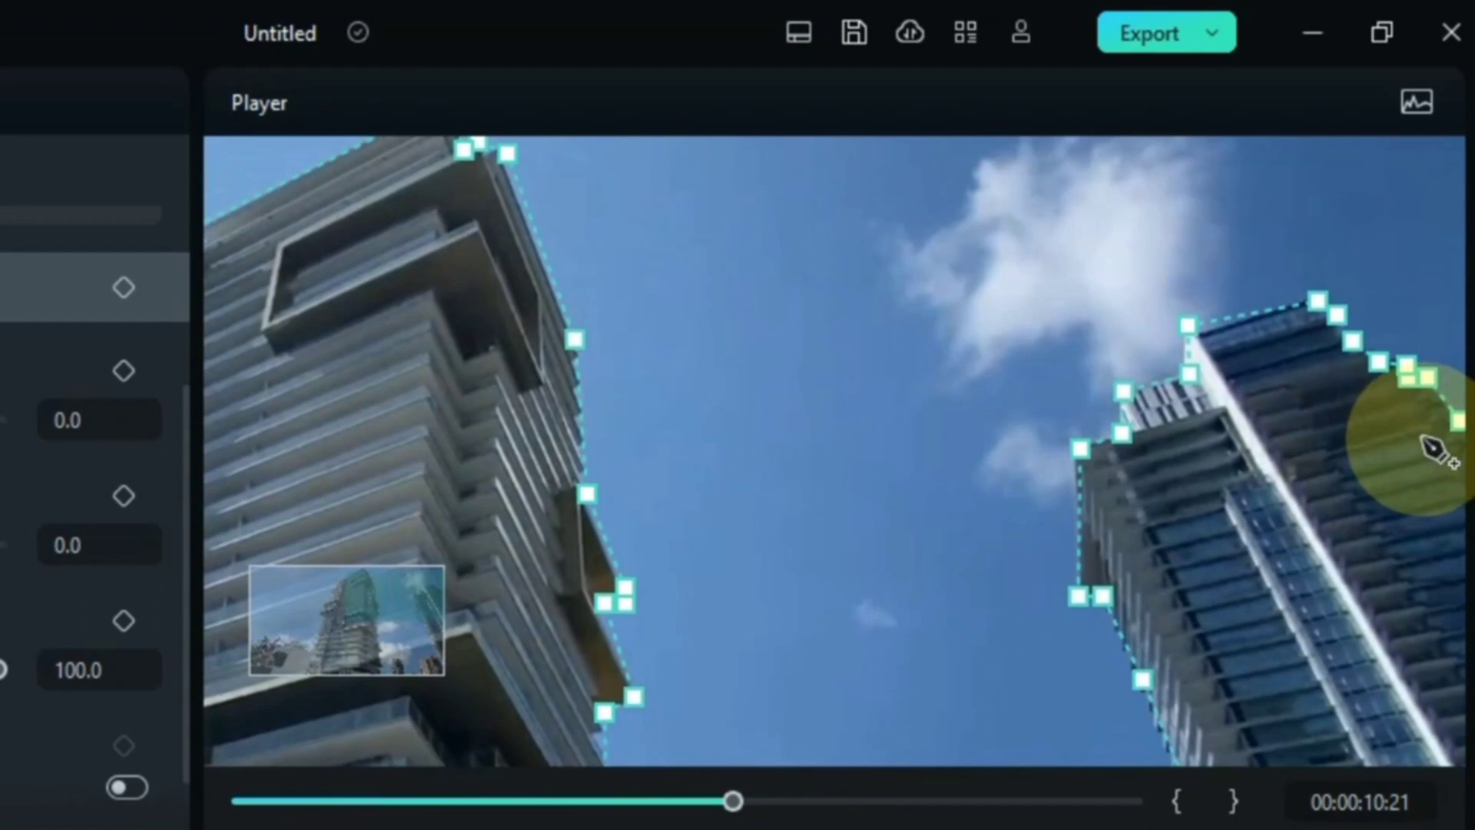
left_click(1461, 424)
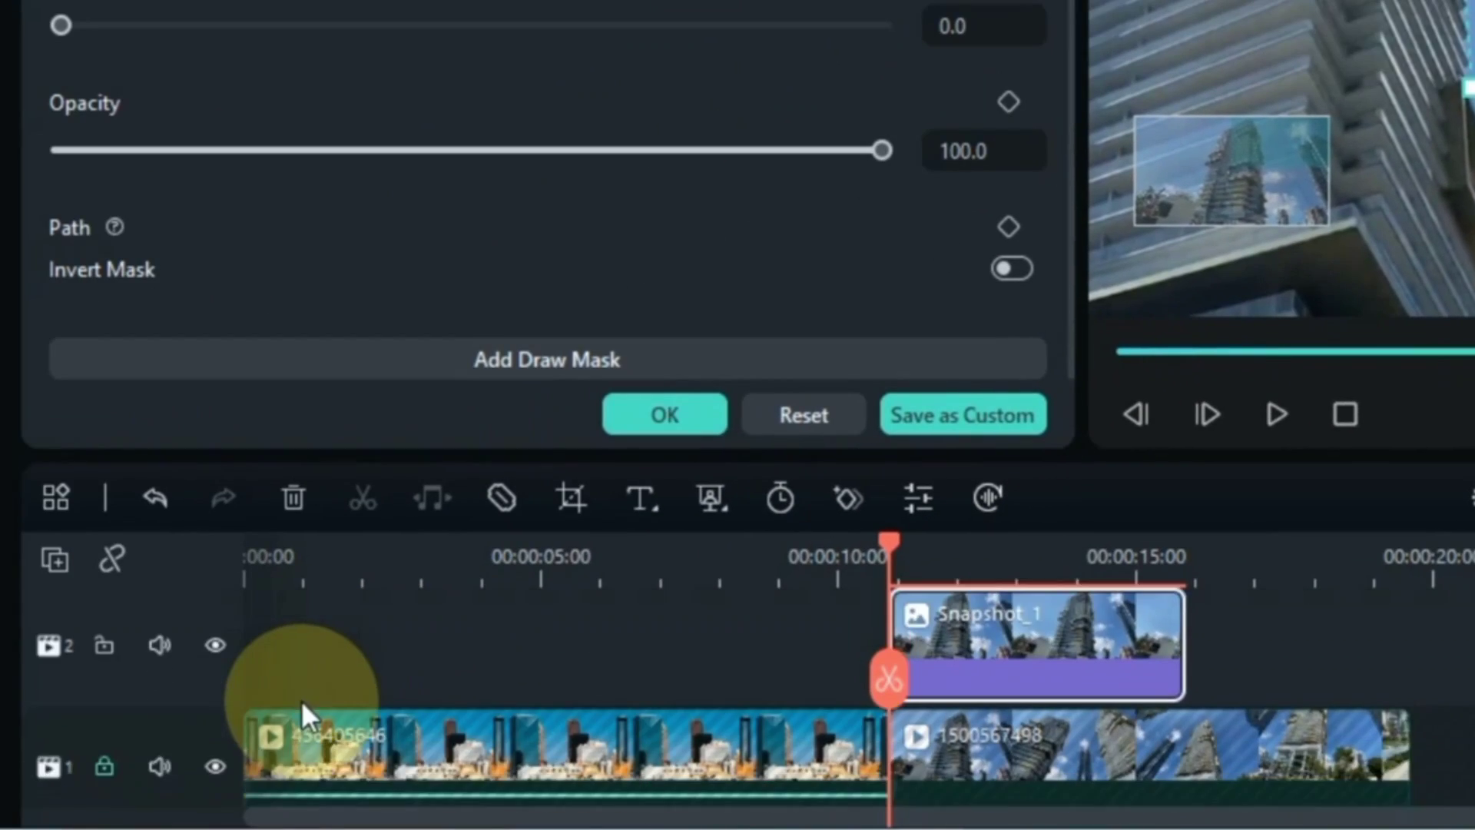
Hide video track 1 so that only the masked snapshot shows in the preview
scroll(301, 699, "down", 2)
left_click(215, 708)
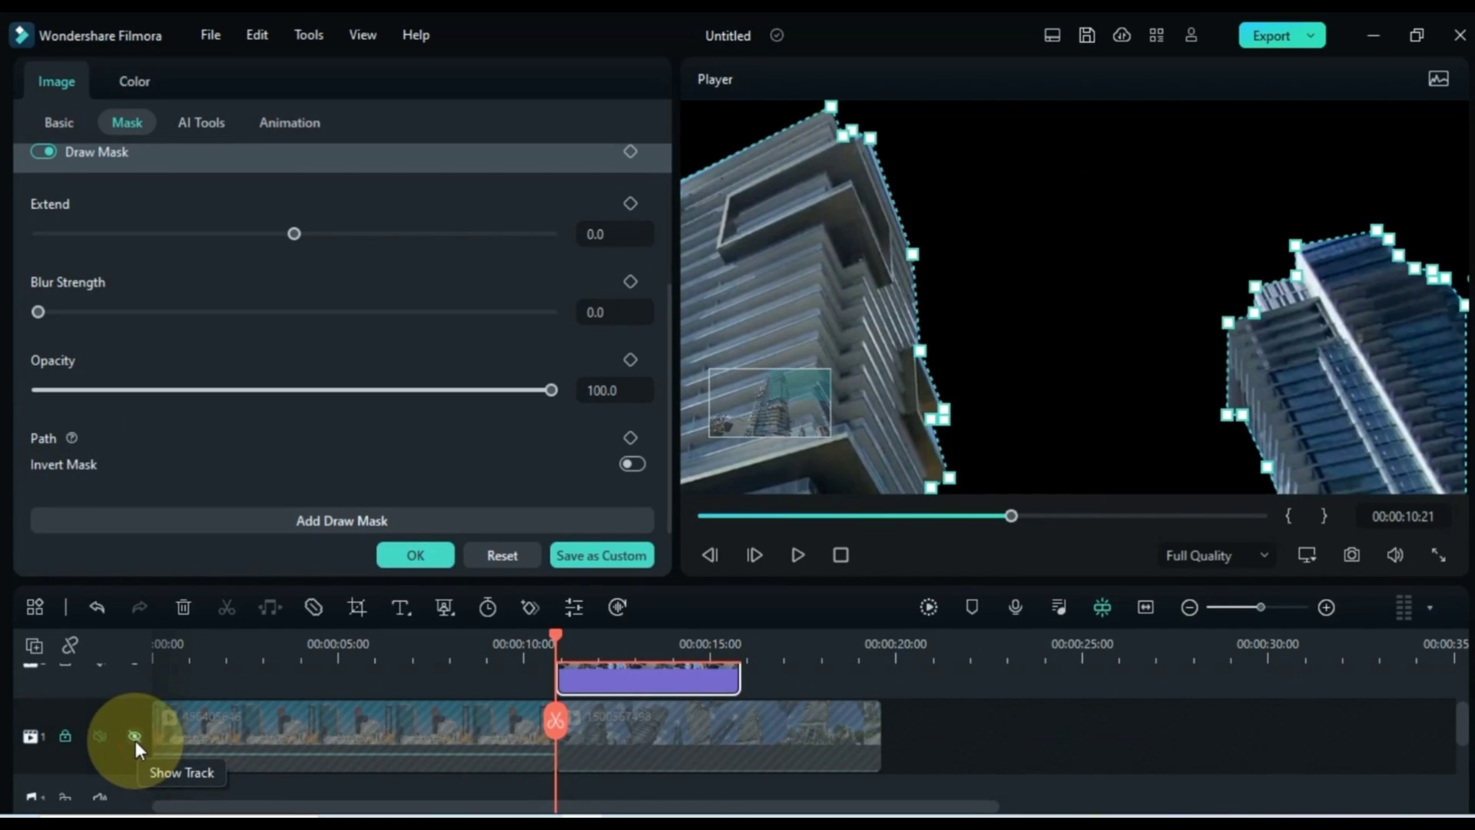
left_click(135, 737)
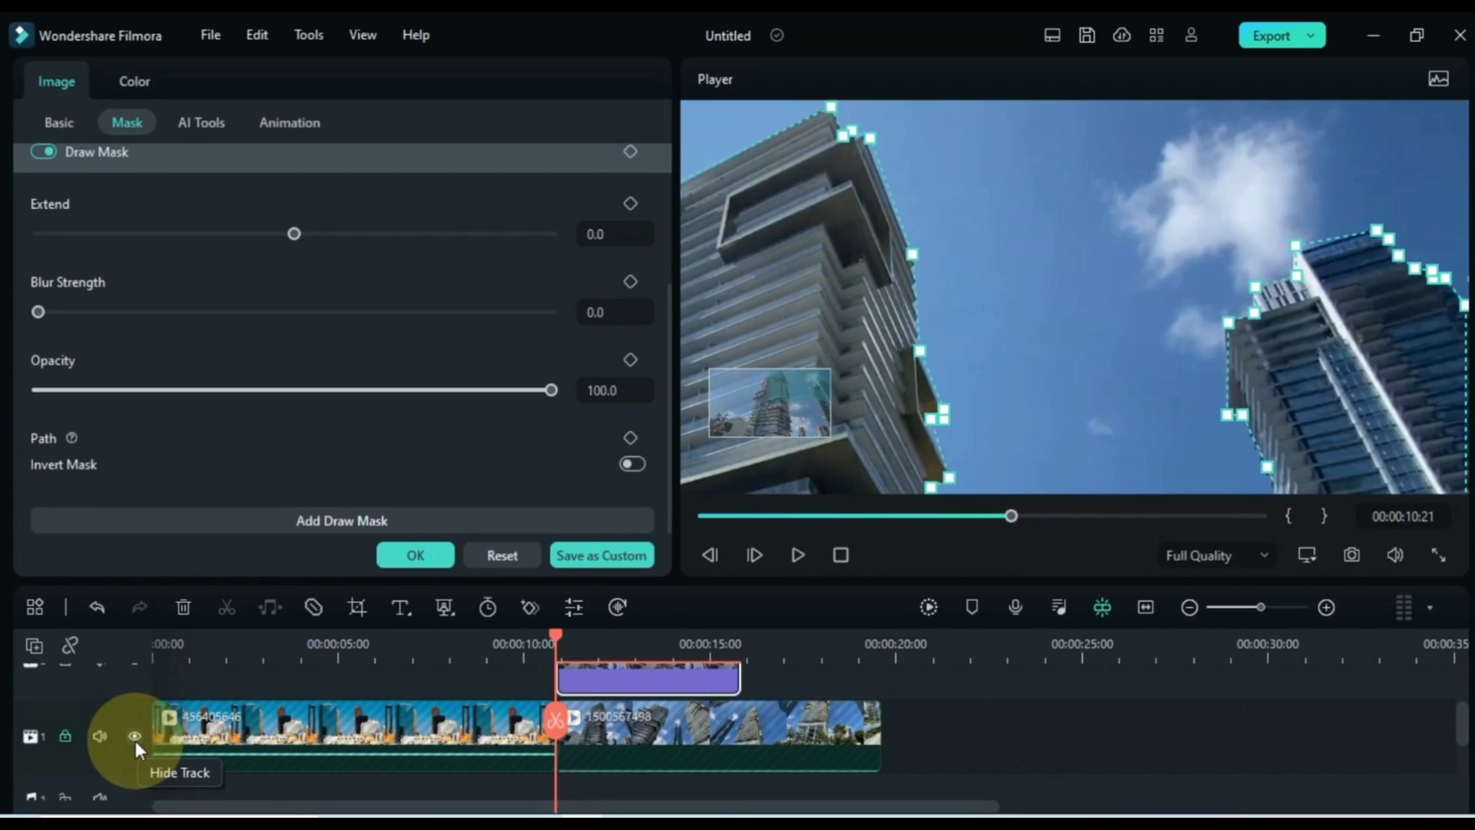
left_click(135, 737)
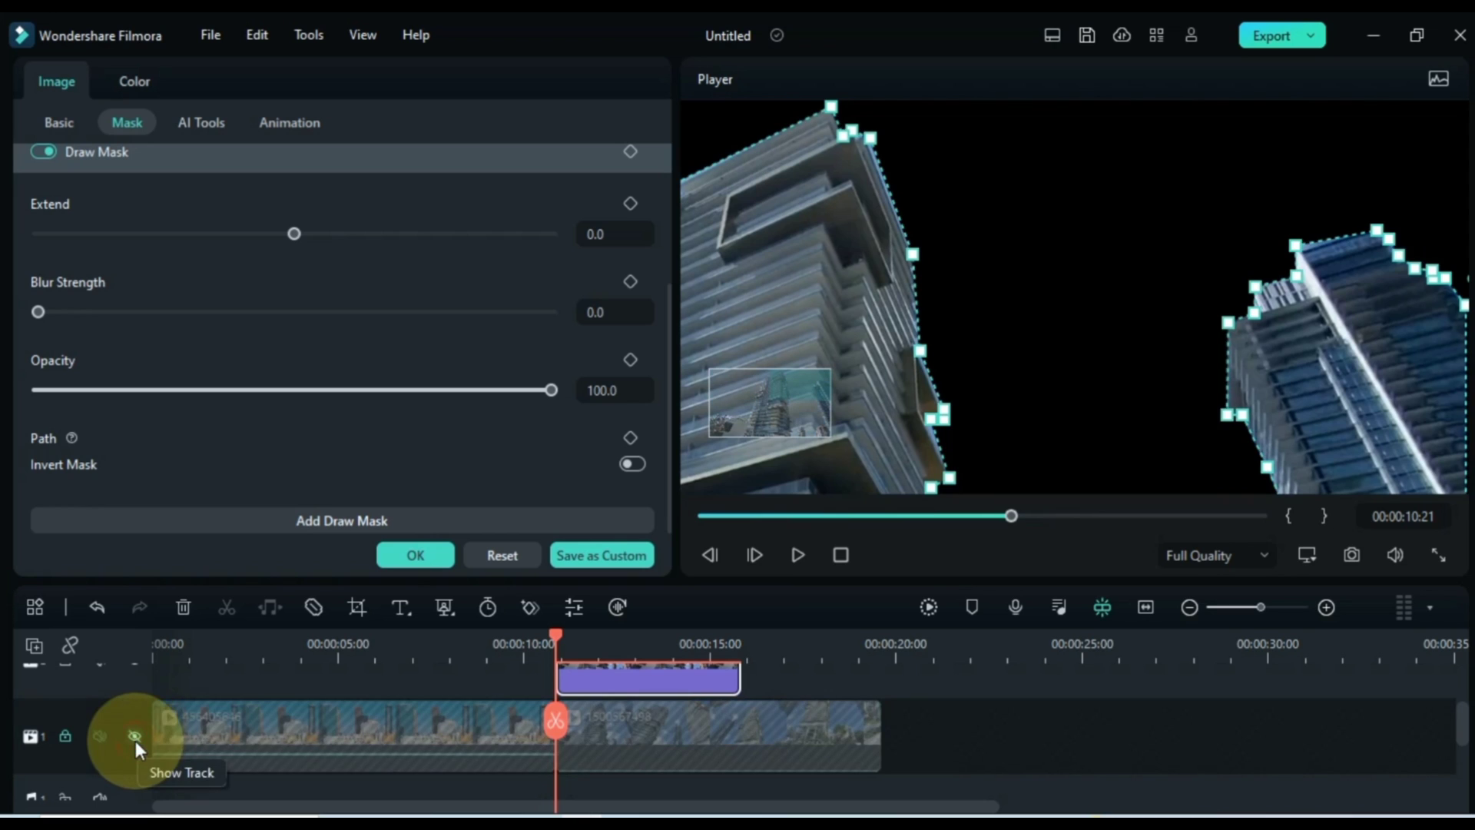
Set the preview zoom level to Fit and make video track 1 visible again
left_click(1308, 555)
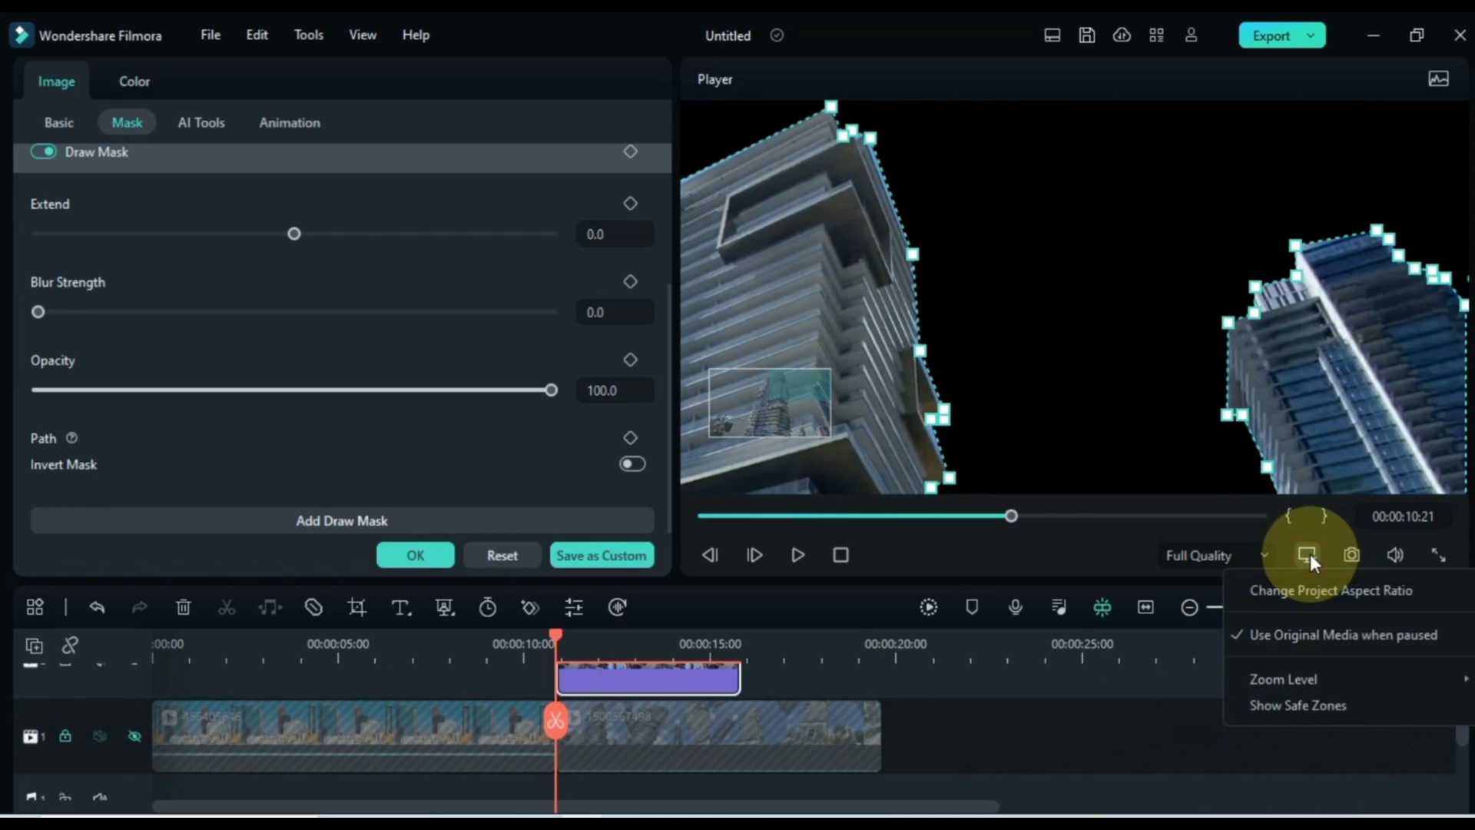
mouse_move(1258, 685)
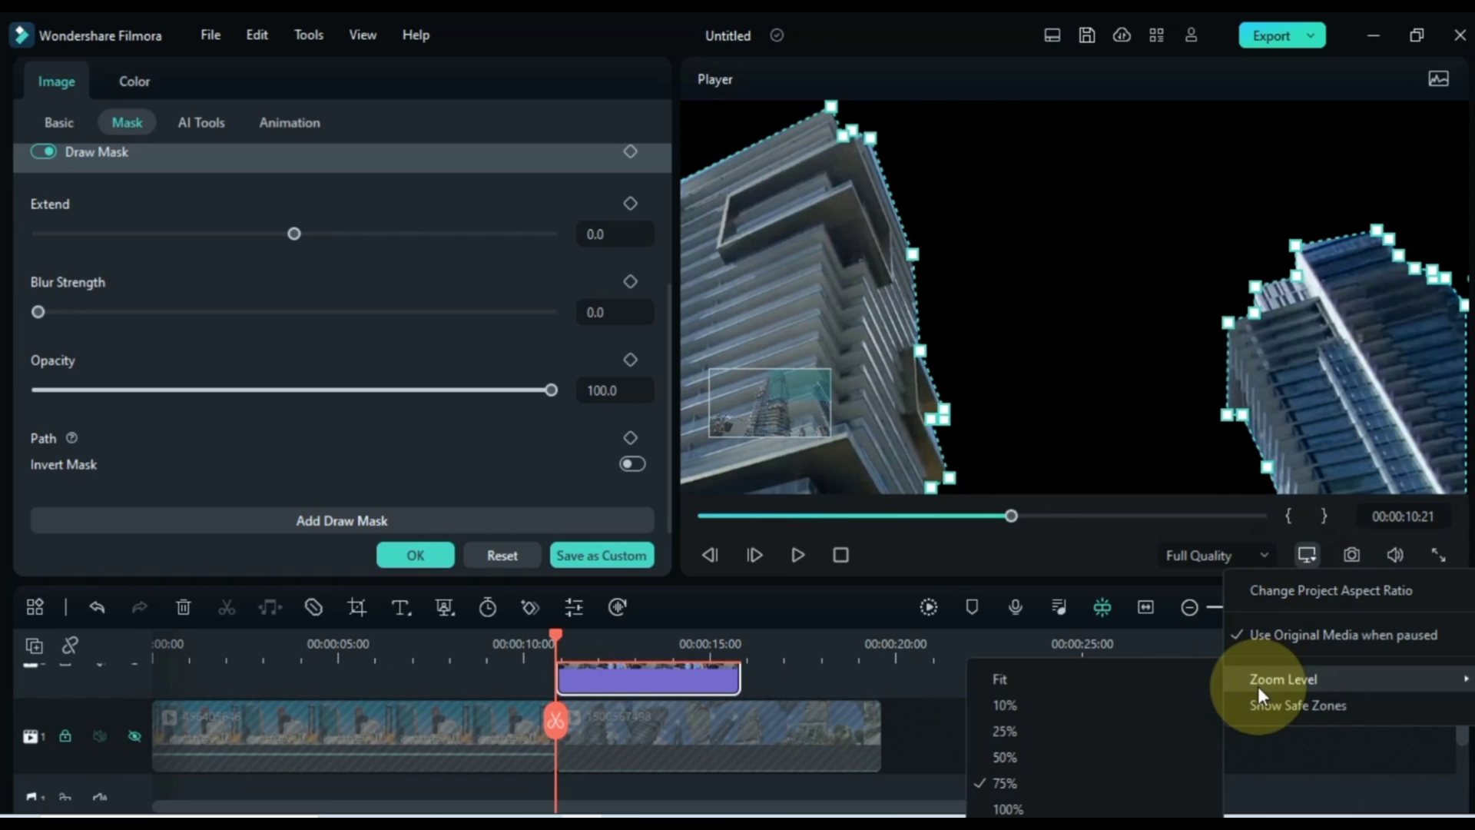
left_click(1012, 684)
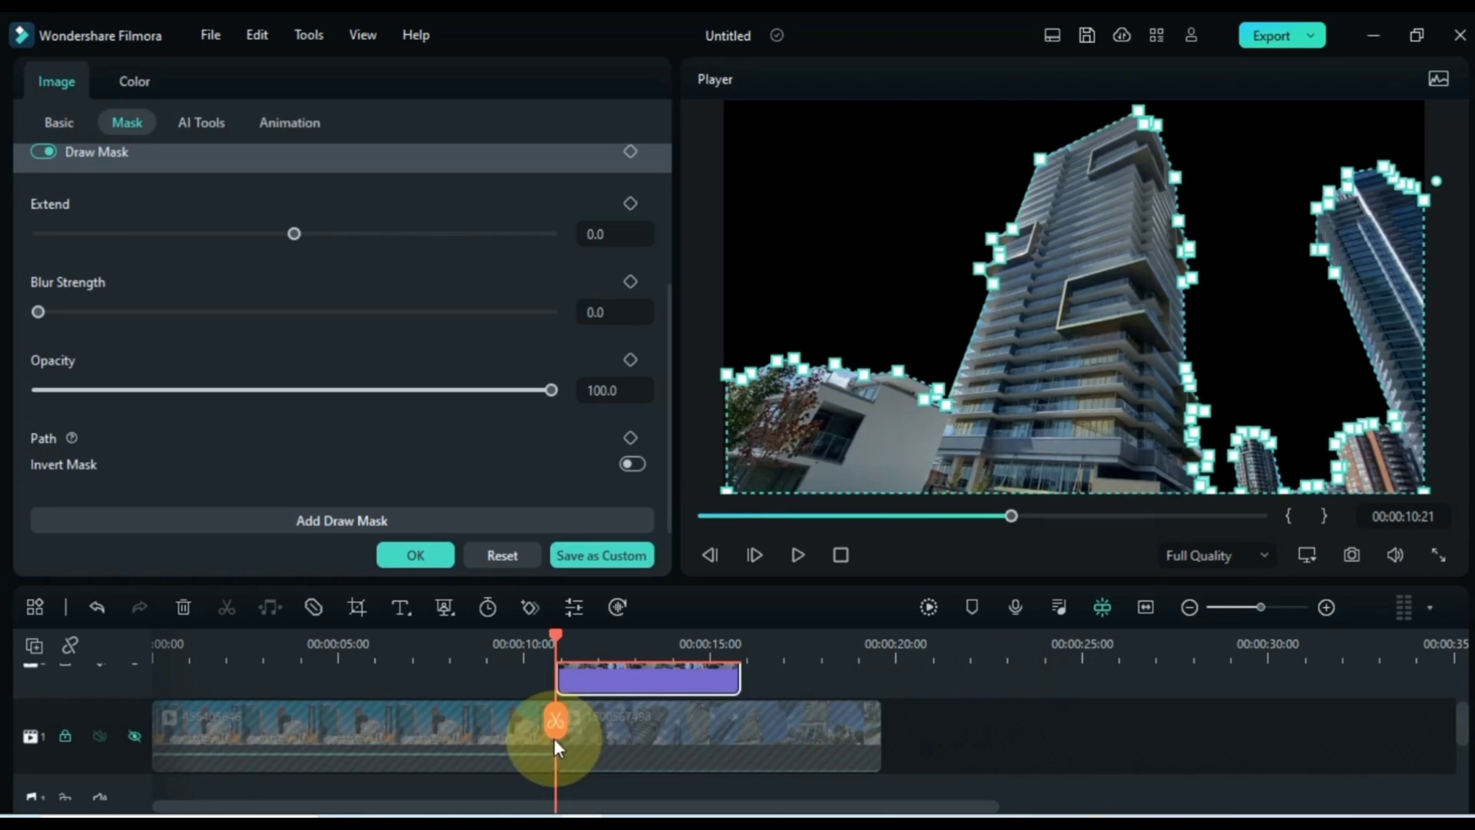
left_click(136, 738)
left_click(136, 738)
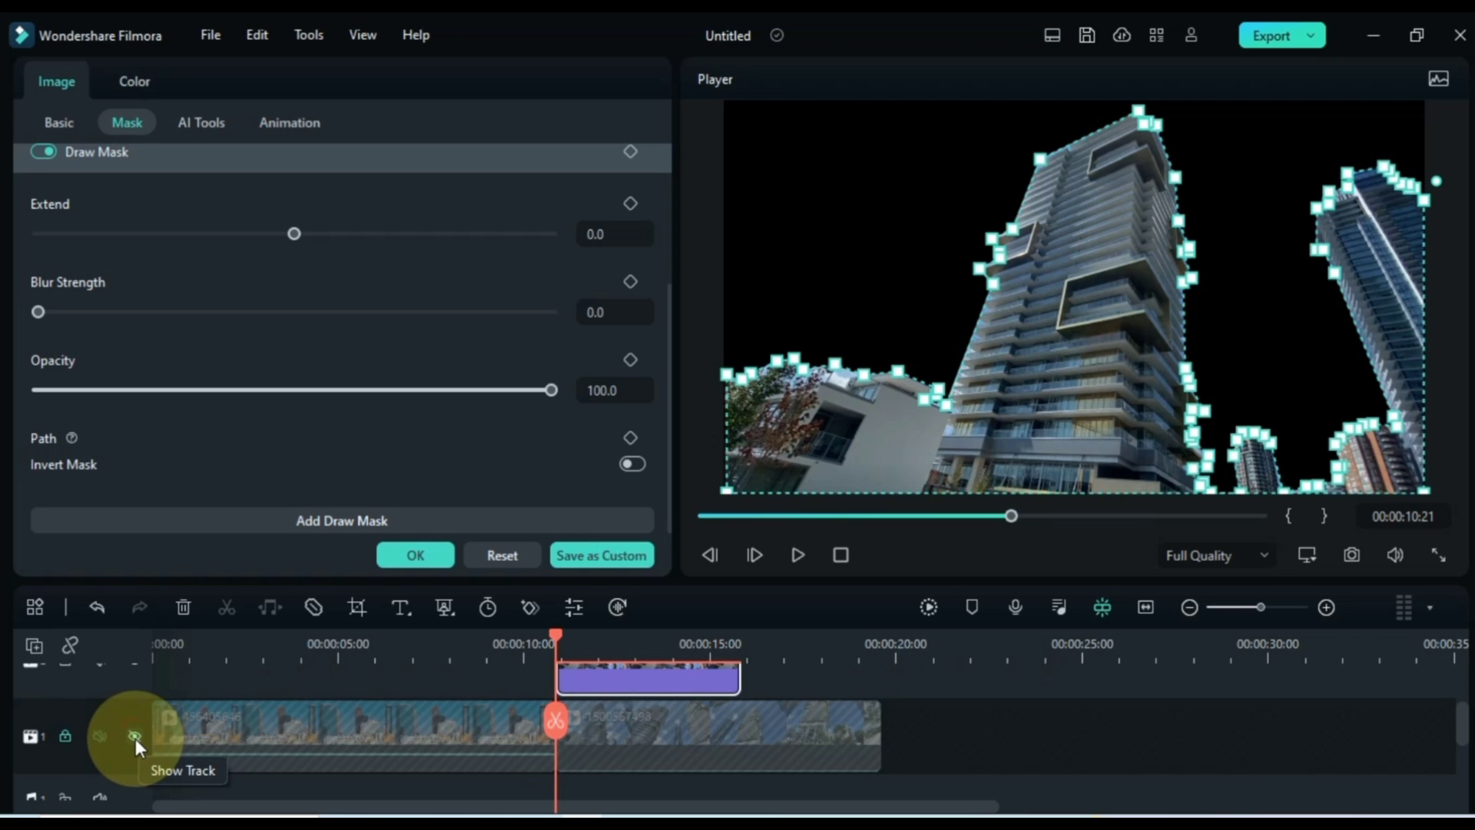
left_click(135, 739)
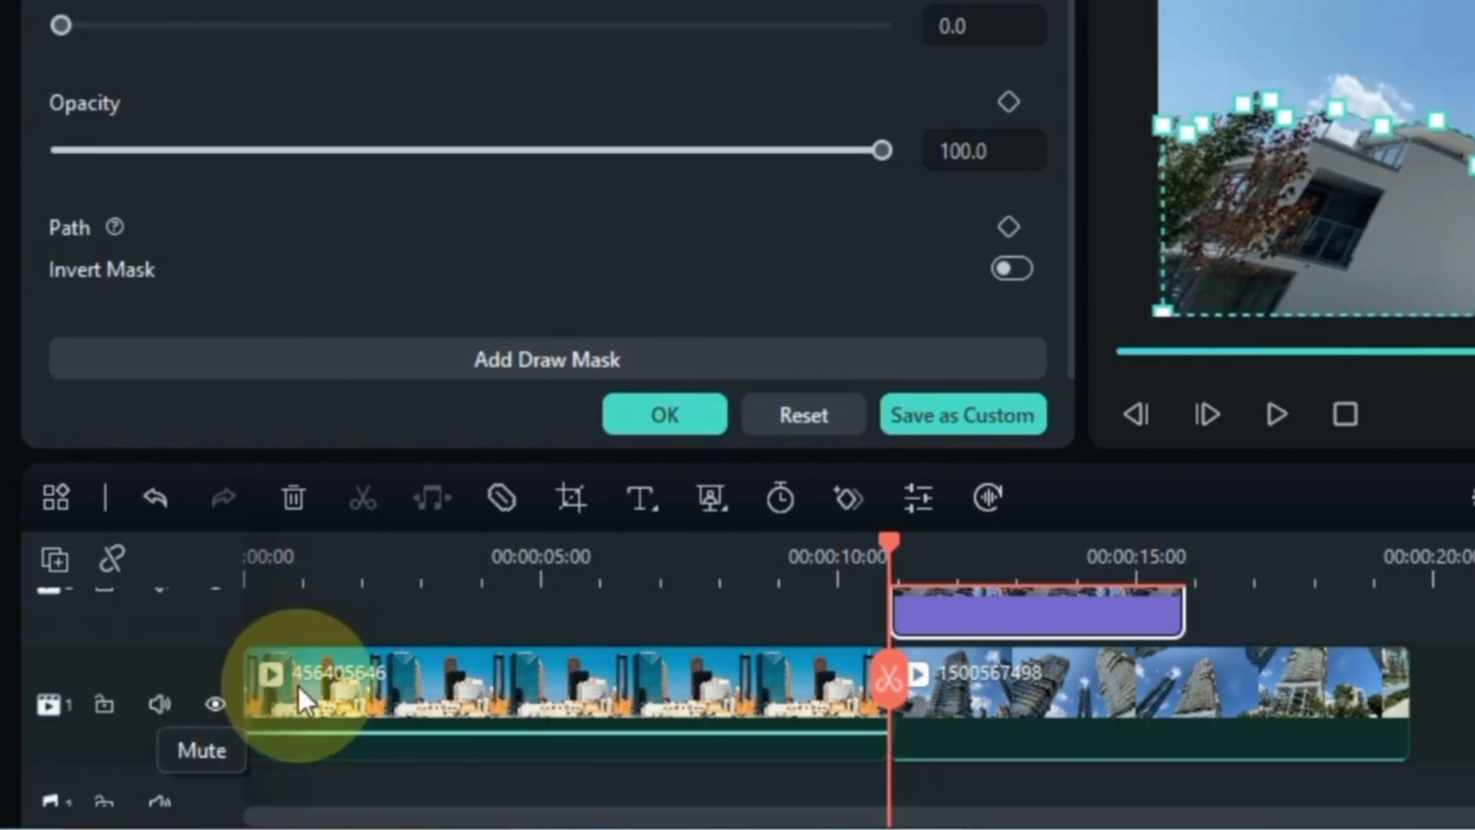
Move Snapshot_1 on track 2 to start about one second before the cut, and add a Transform keyframe at its start
scroll(761, 639, "up", 1)
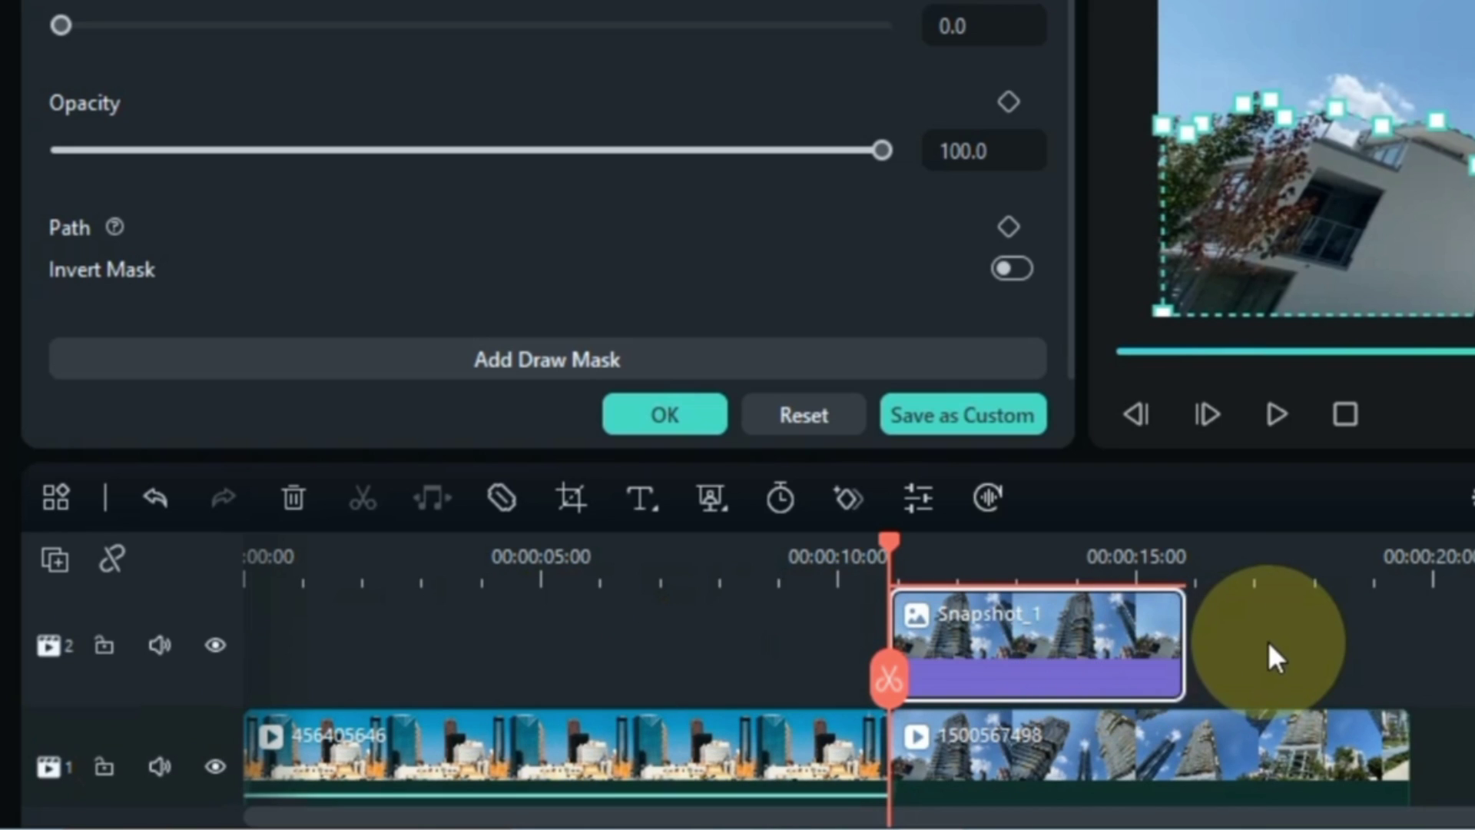
left_click_drag(977, 642, 939, 643)
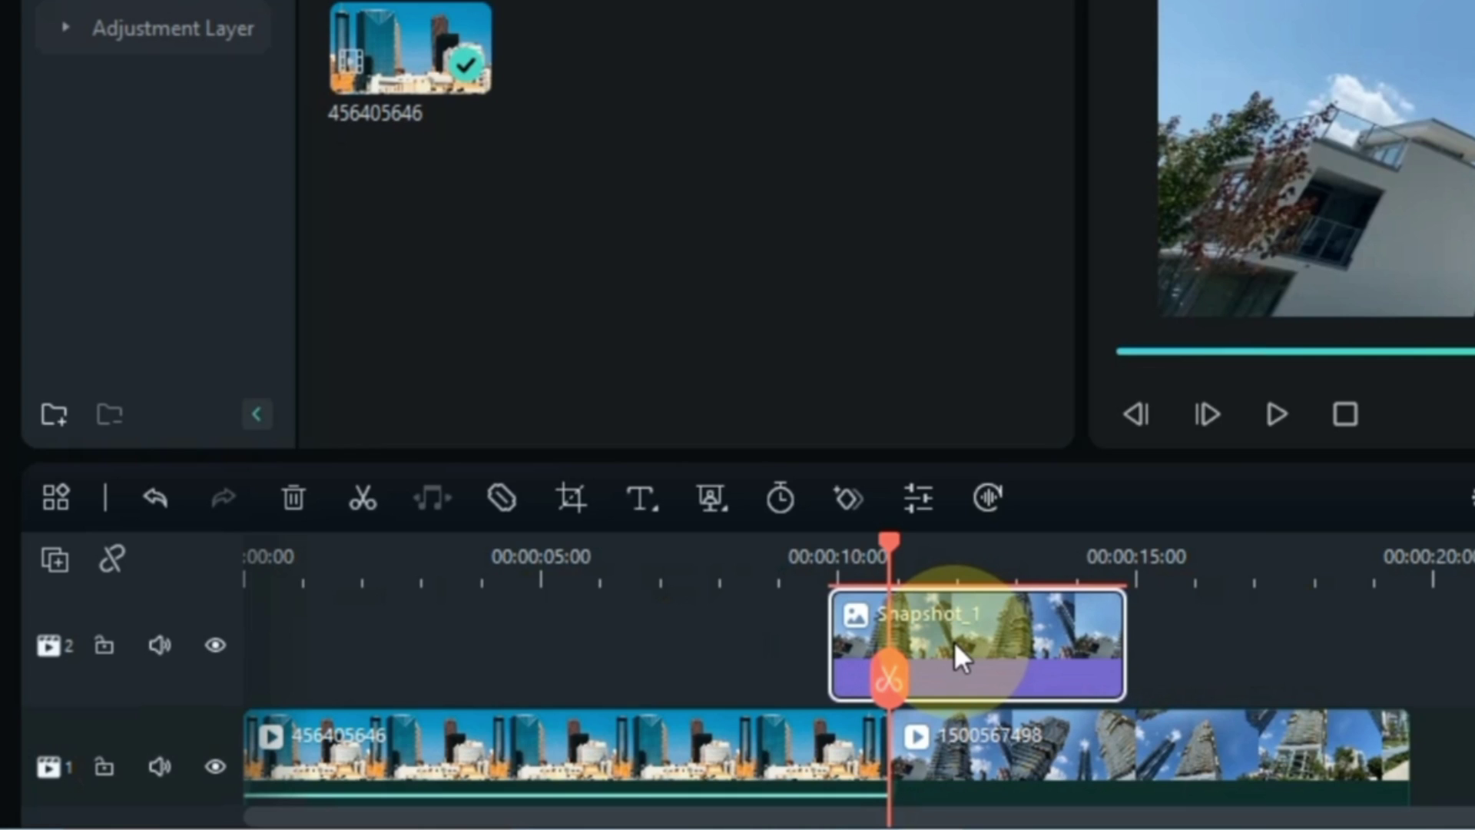
left_click(828, 554)
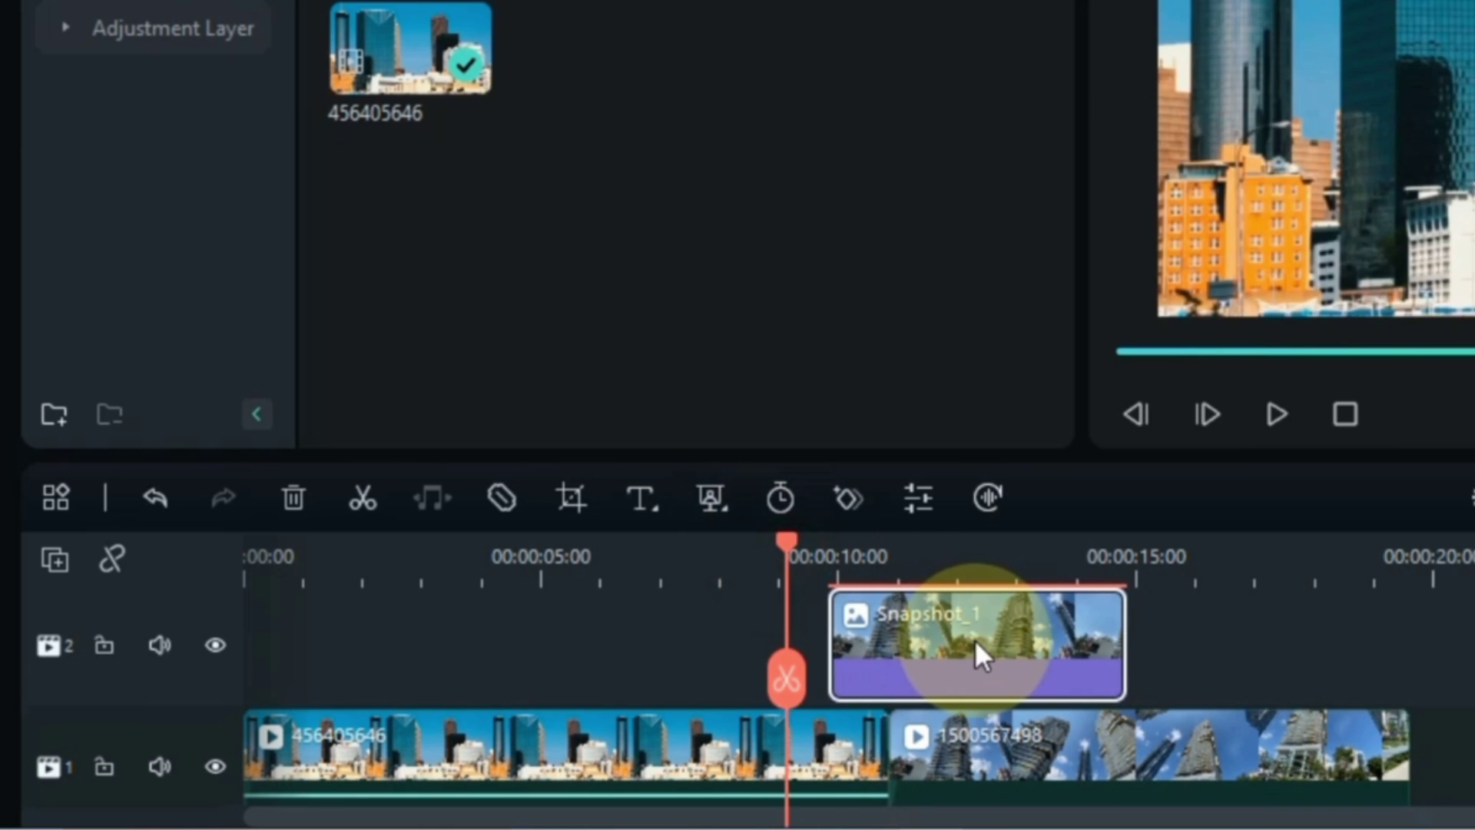
double_click(974, 641)
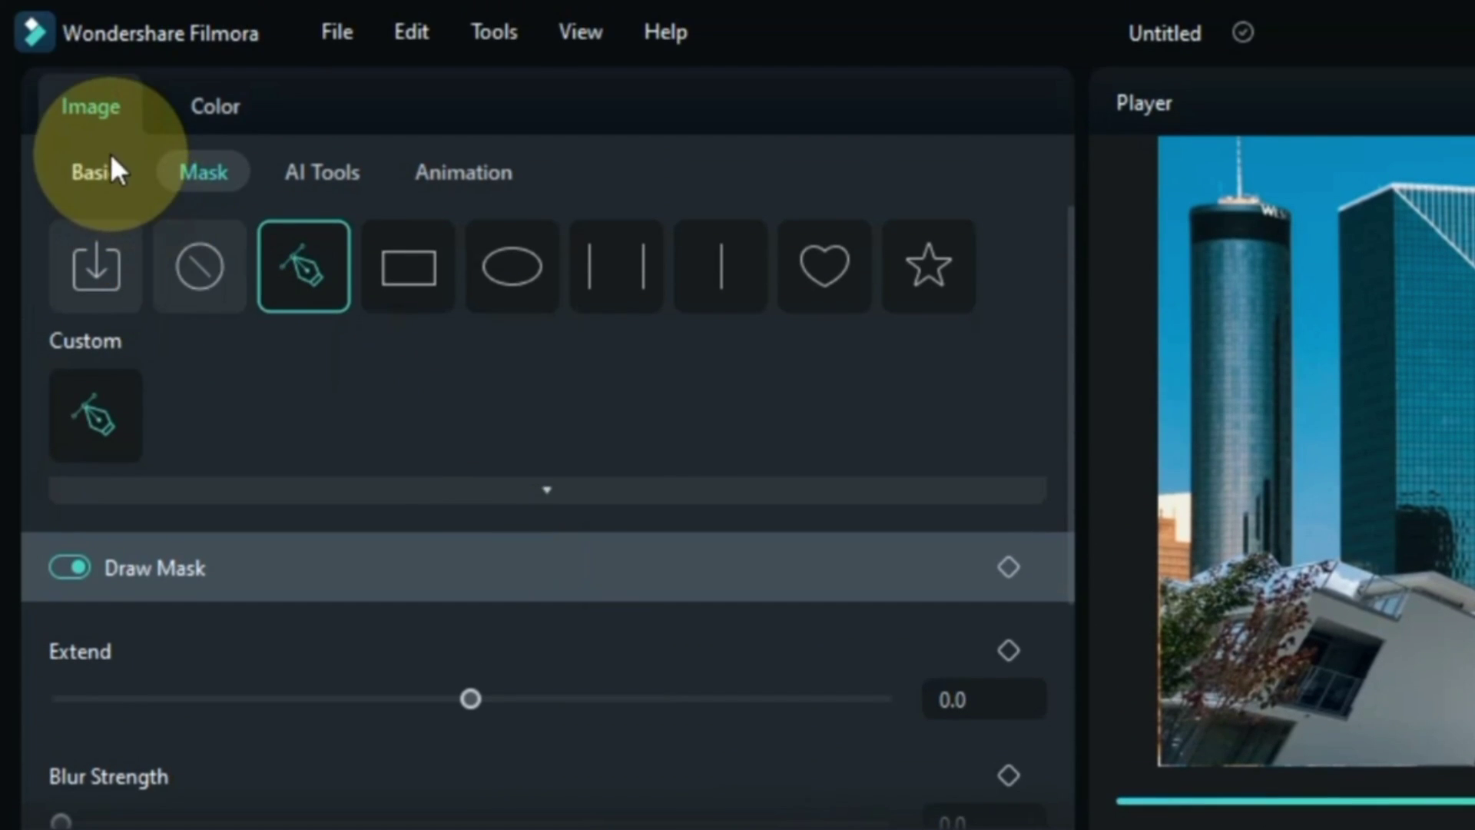
left_click(77, 164)
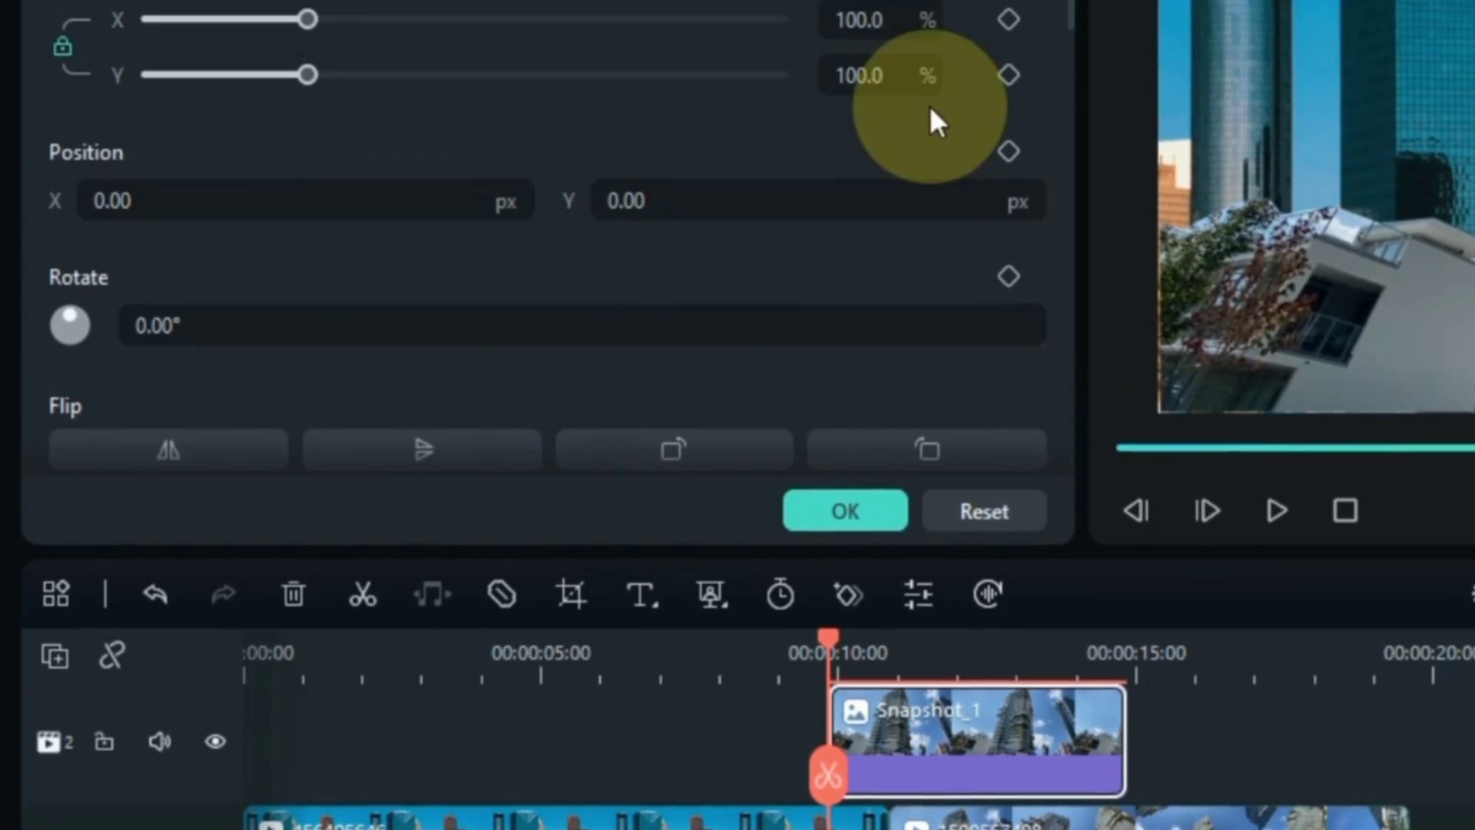
left_click(1006, 240)
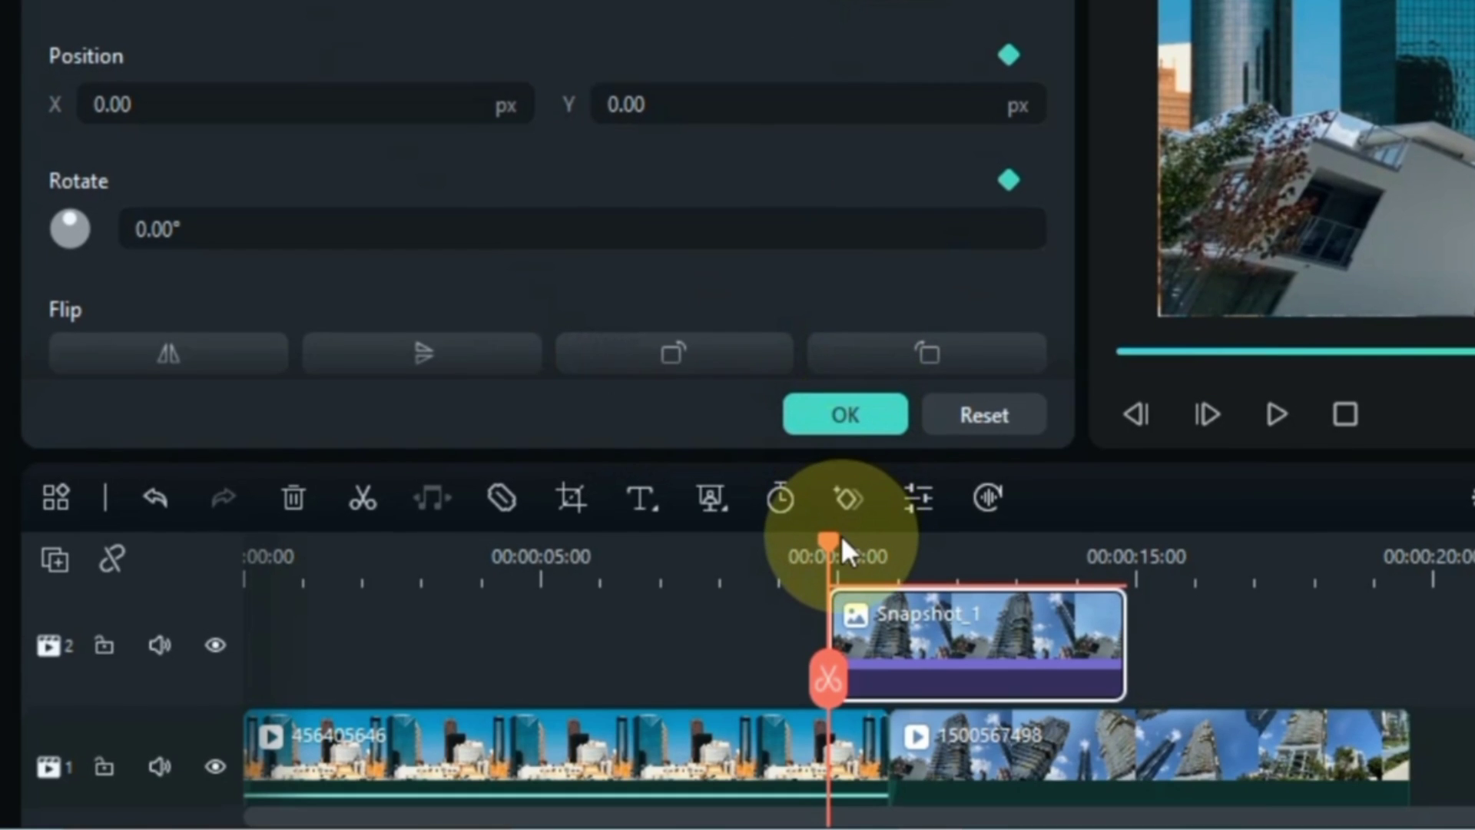
Add a second Transform keyframe to the snapshot at the cut between the two city clips
left_click_drag(841, 535, 870, 553)
key("Down")
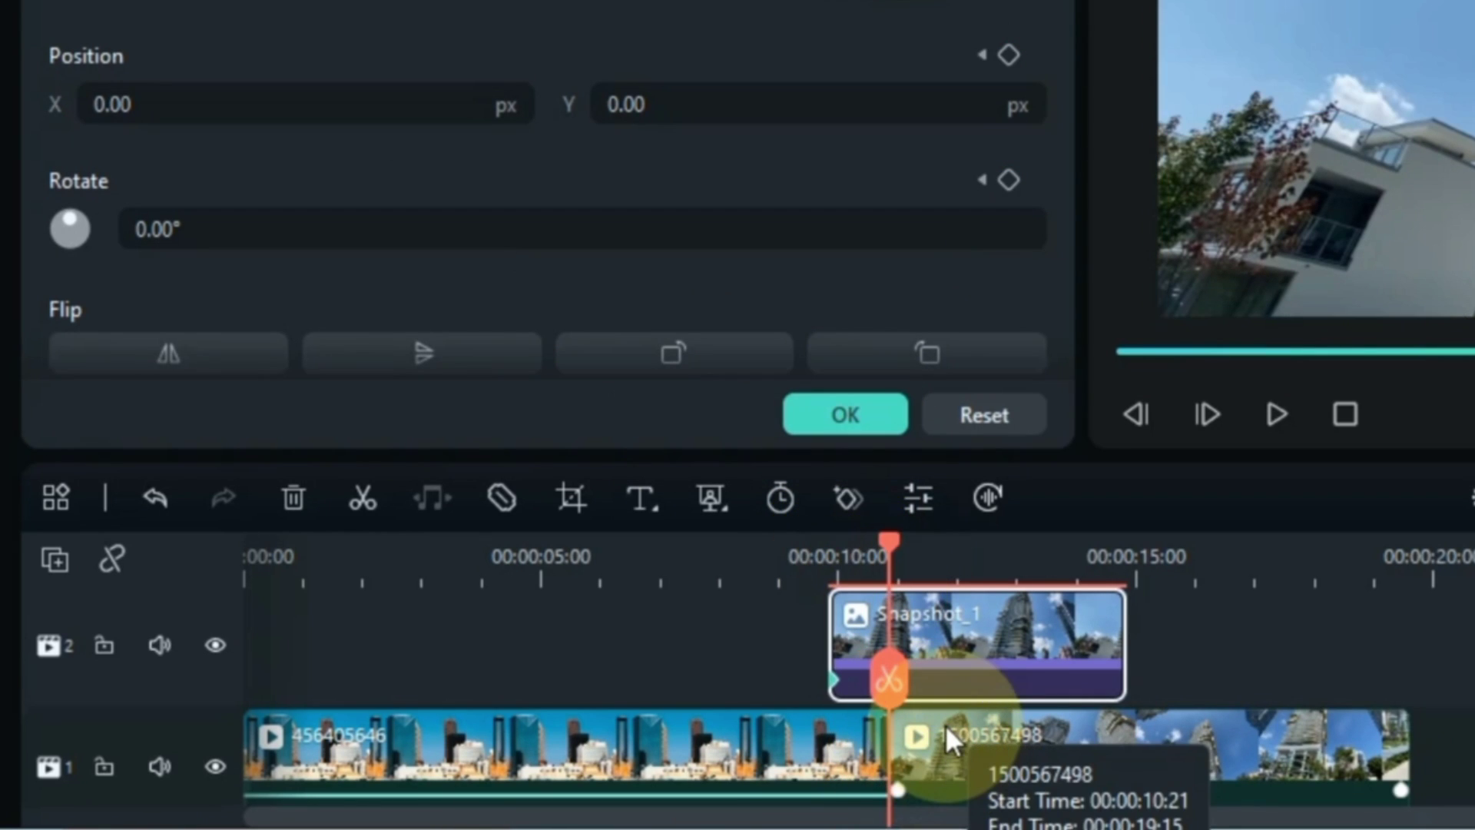
left_click(925, 648)
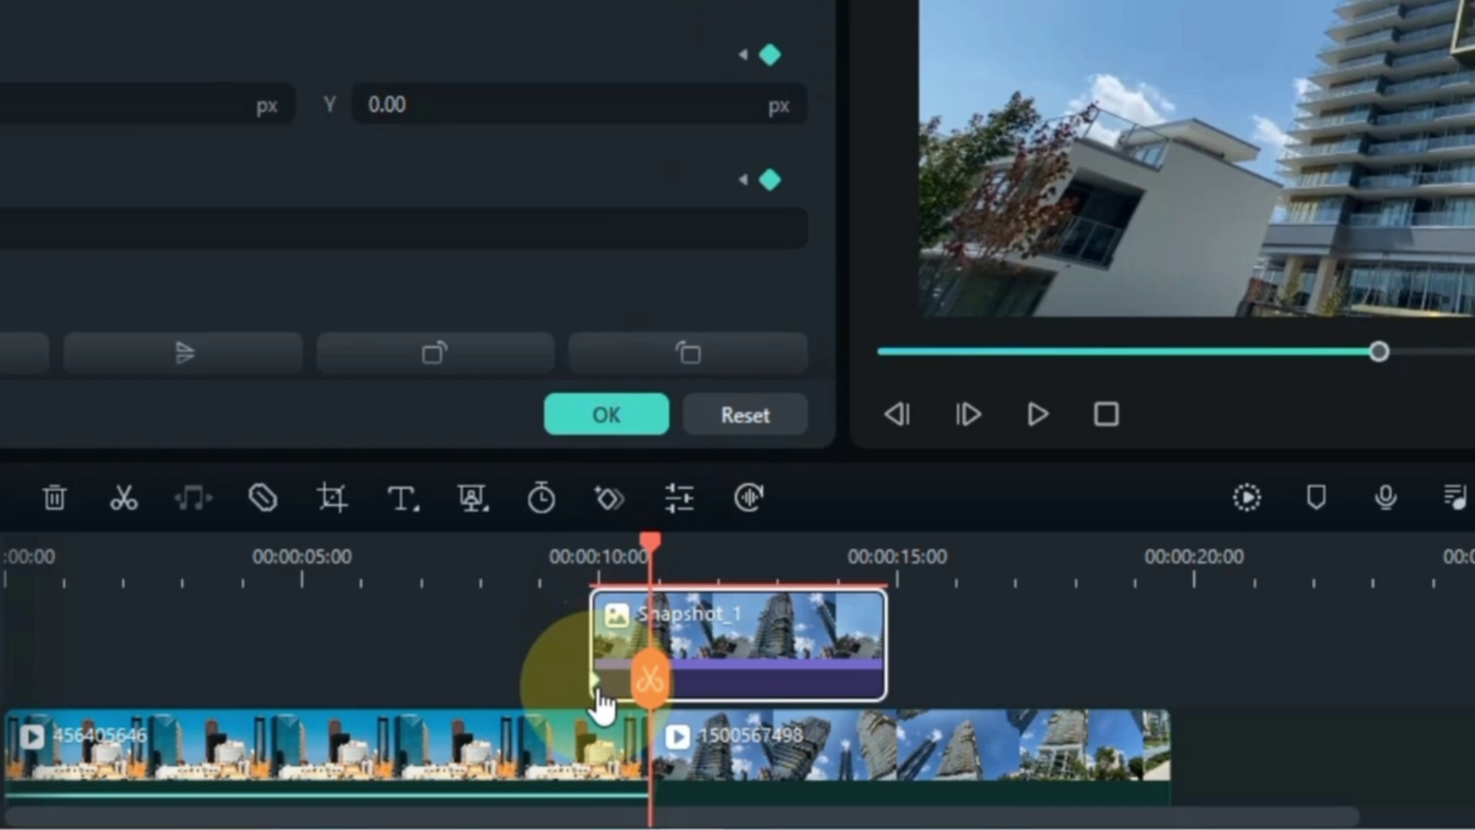
At the snapshot's first keyframe, set its Y position to -1041 px and play back the transition
left_click(593, 686)
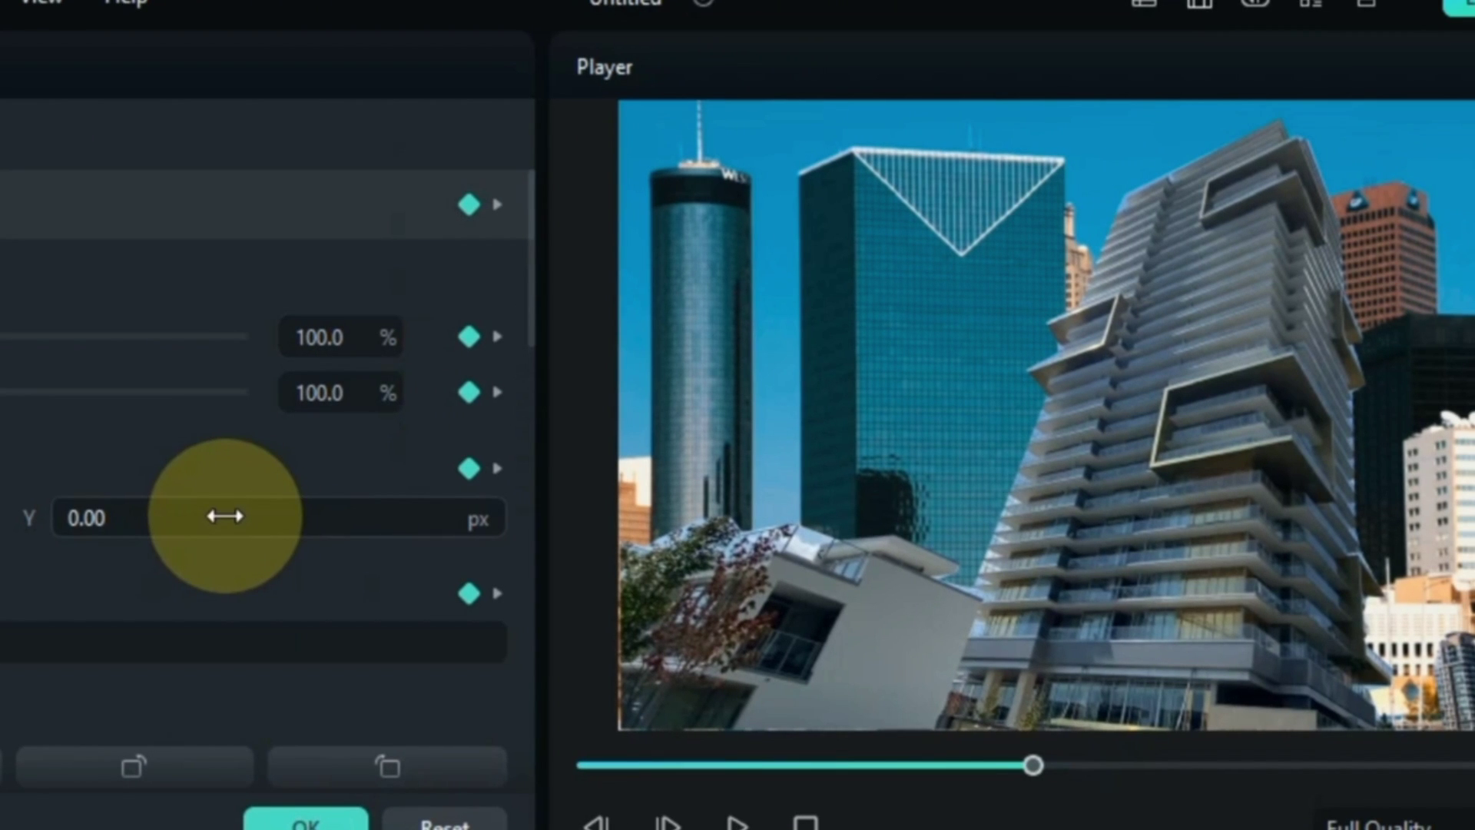
left_click_drag(224, 516, 70, 517)
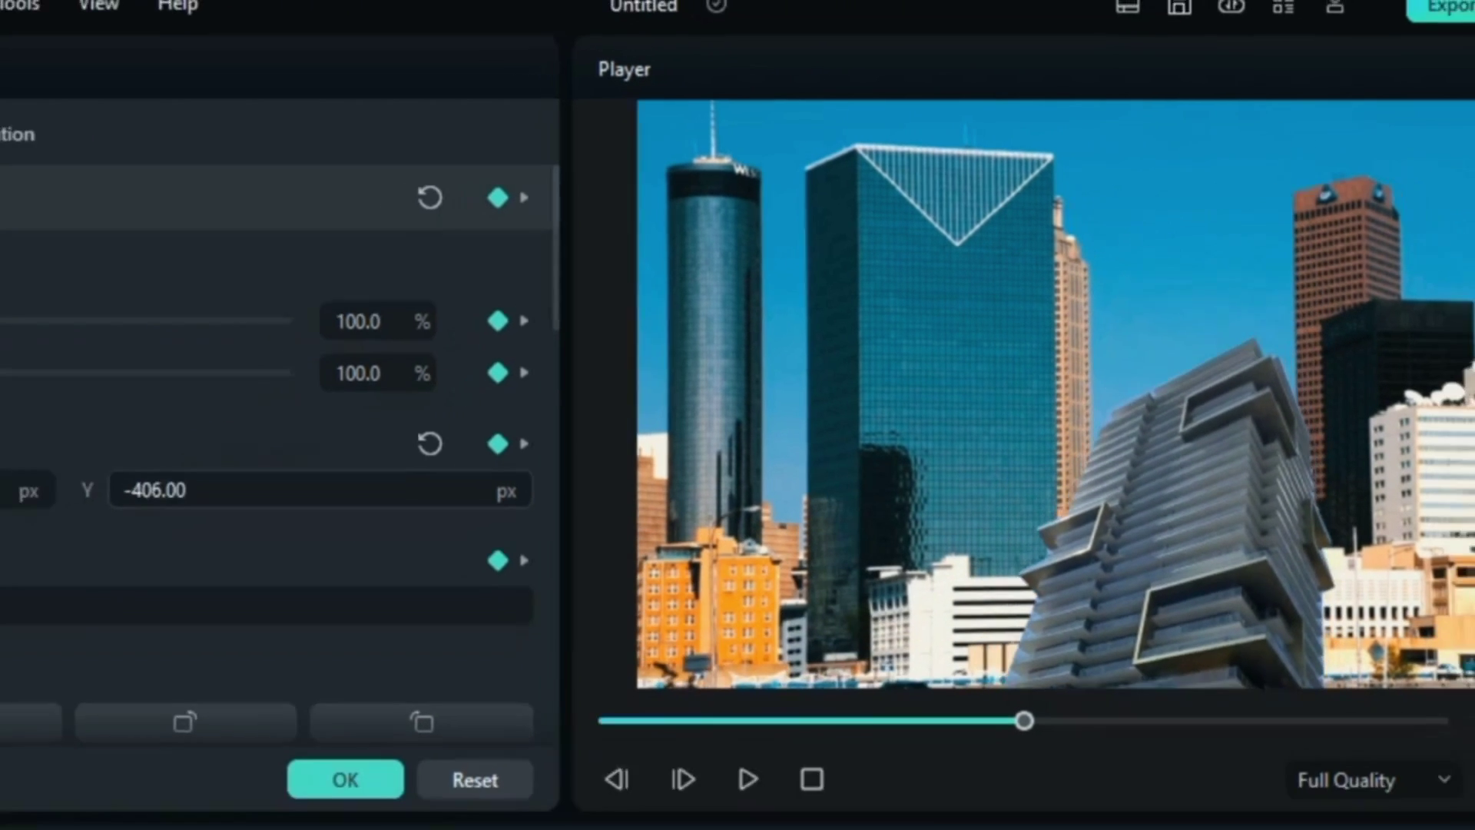
left_click_drag(155, 490, 492, 829)
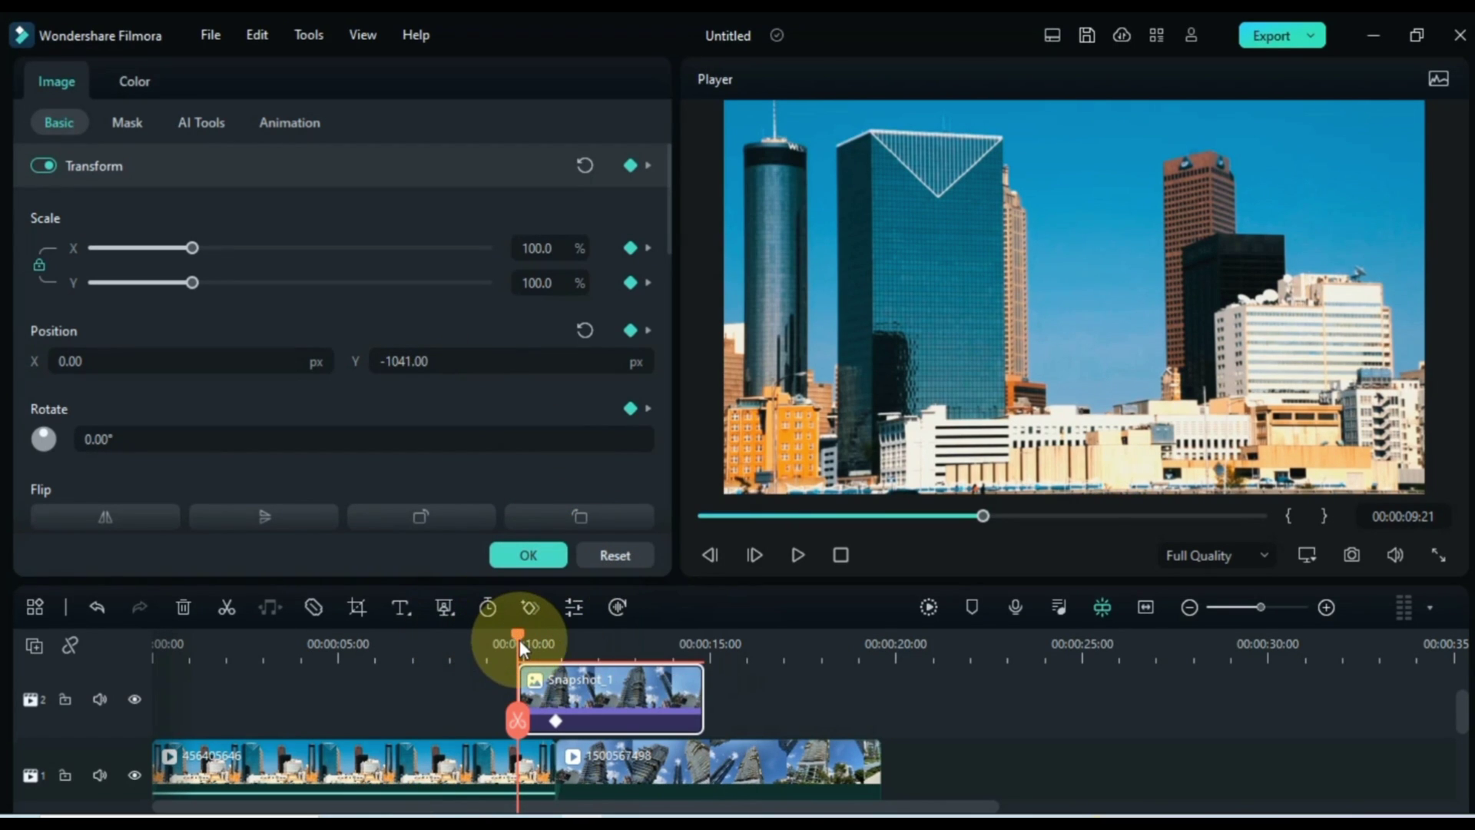
left_click_drag(452, 645, 449, 645)
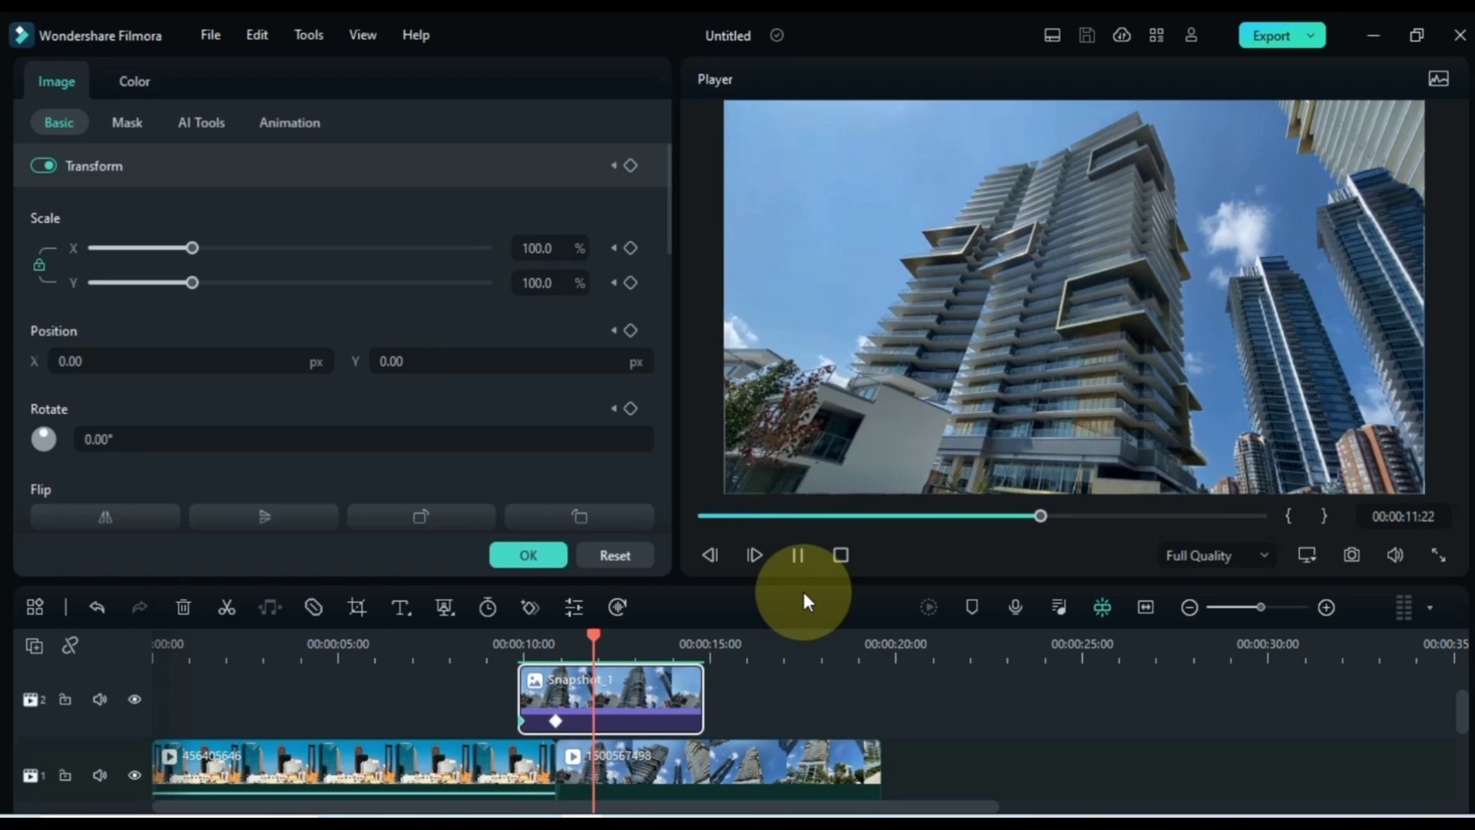
key("space")
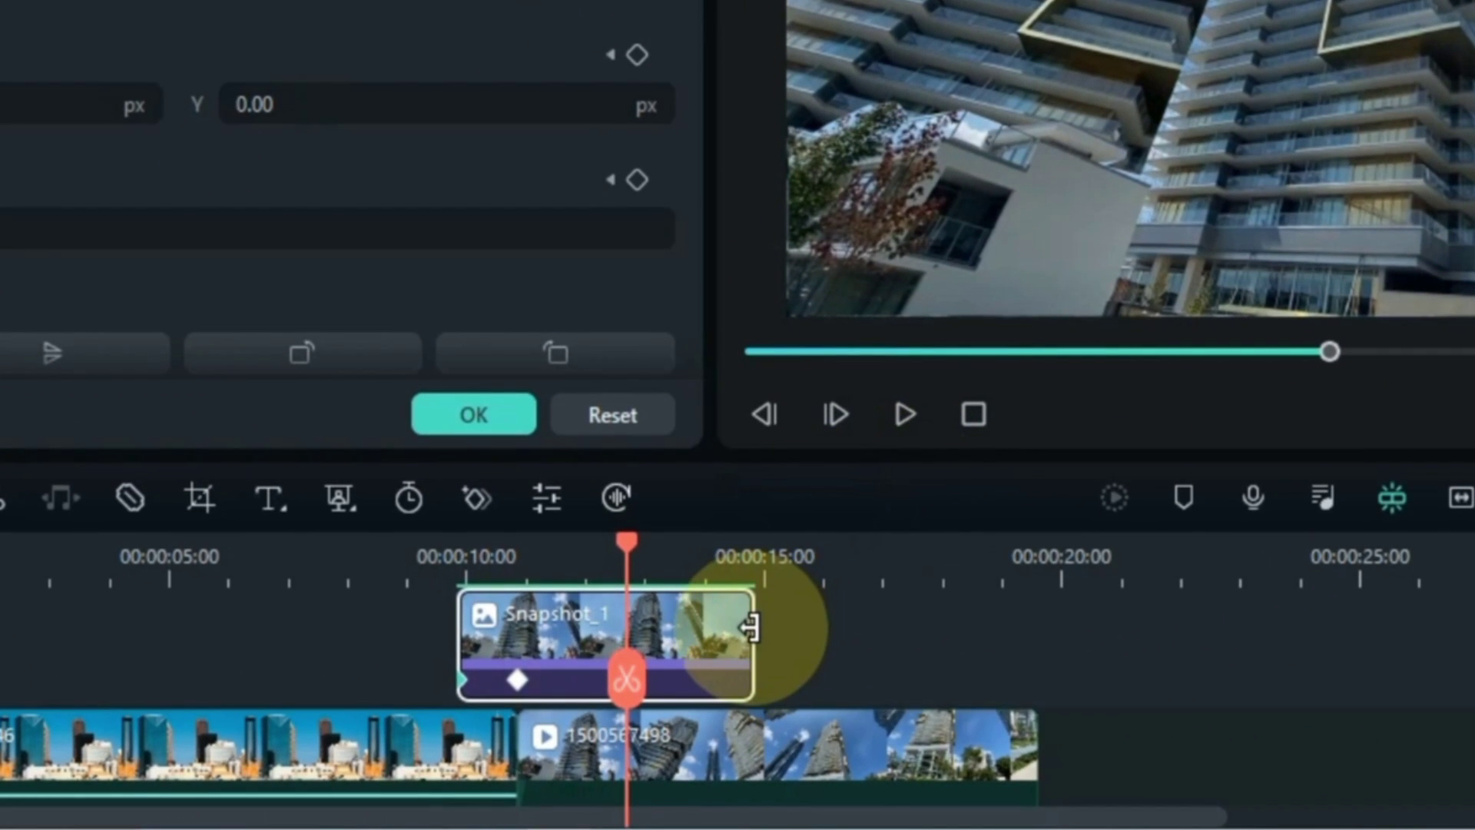
Trim the snapshot's end to the cut between the two city clips and play back the finished transition
left_click_drag(749, 626, 505, 625)
left_click(400, 539)
key("space")
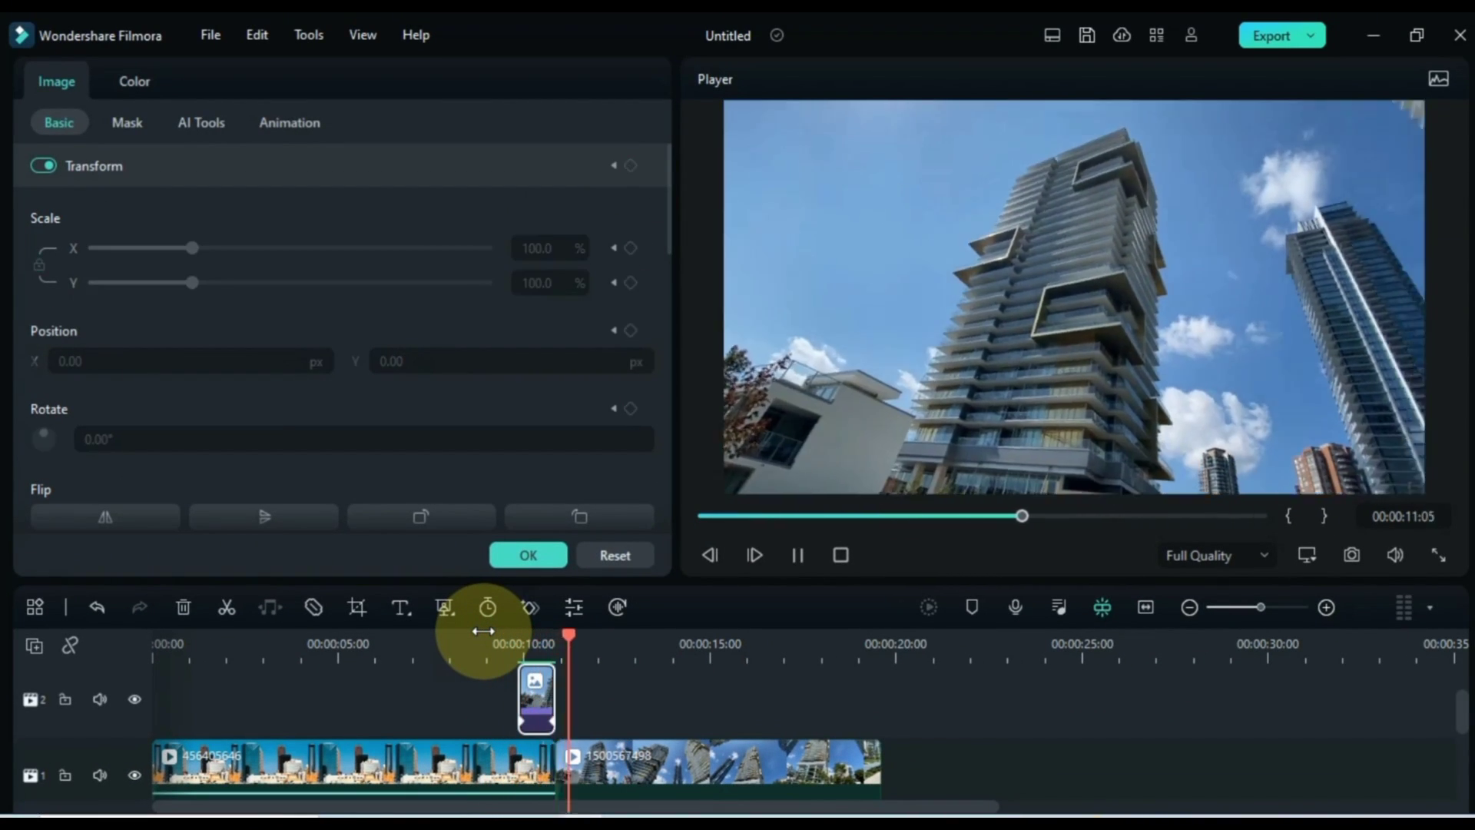
left_click(435, 665)
left_click(233, 676)
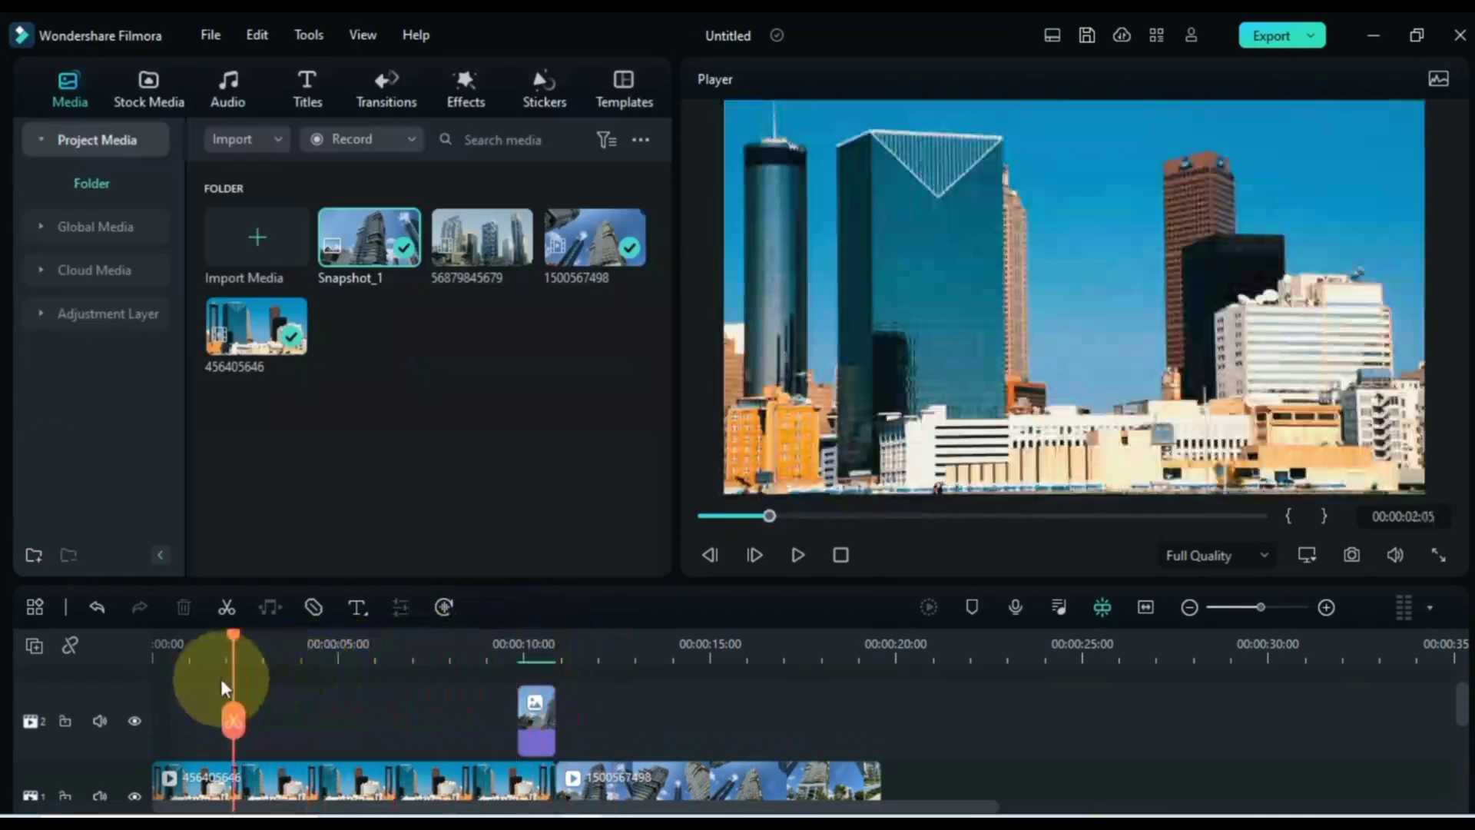
key("space")
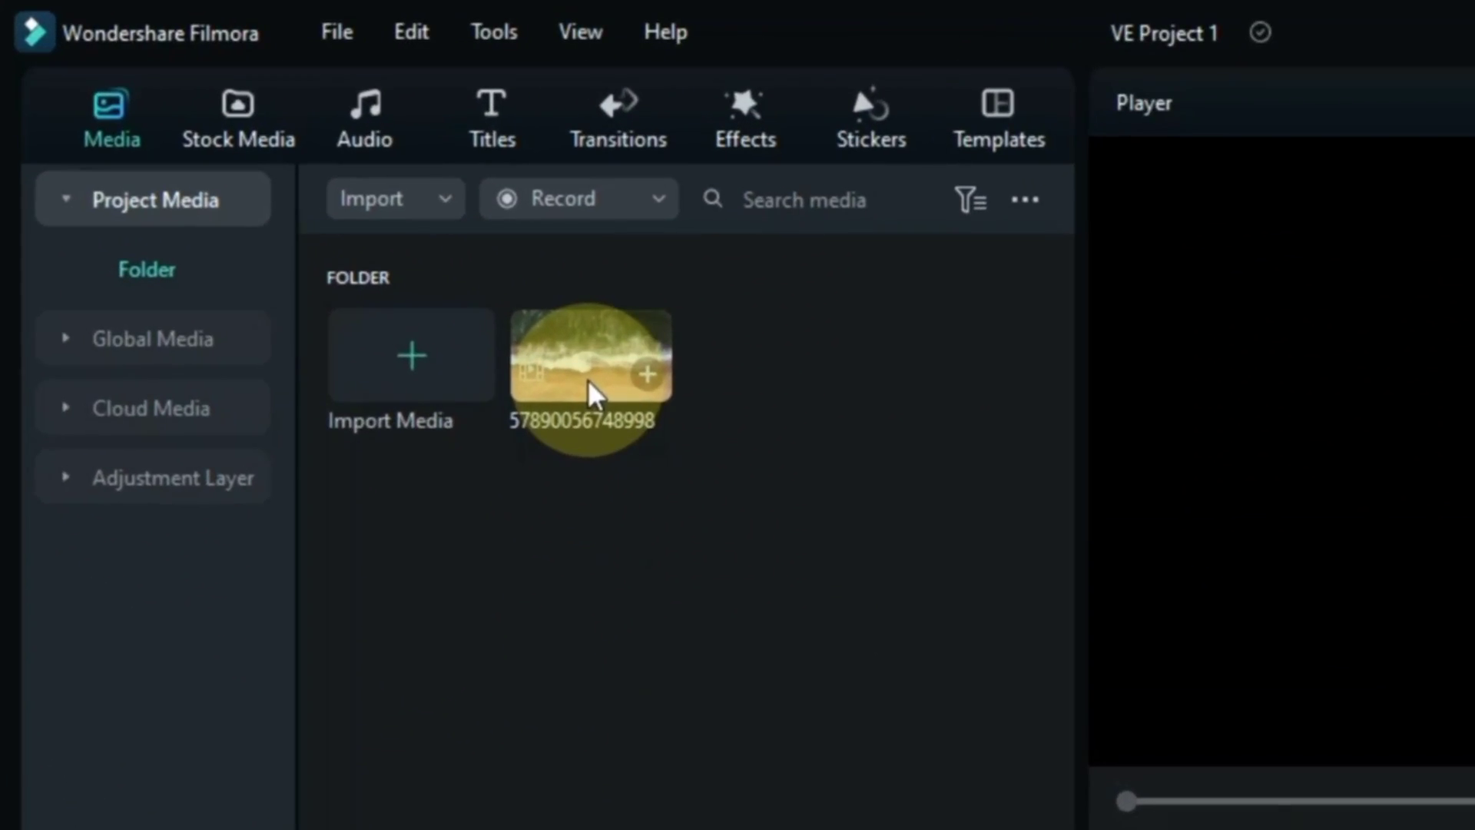
left_click_drag(588, 380, 260, 813)
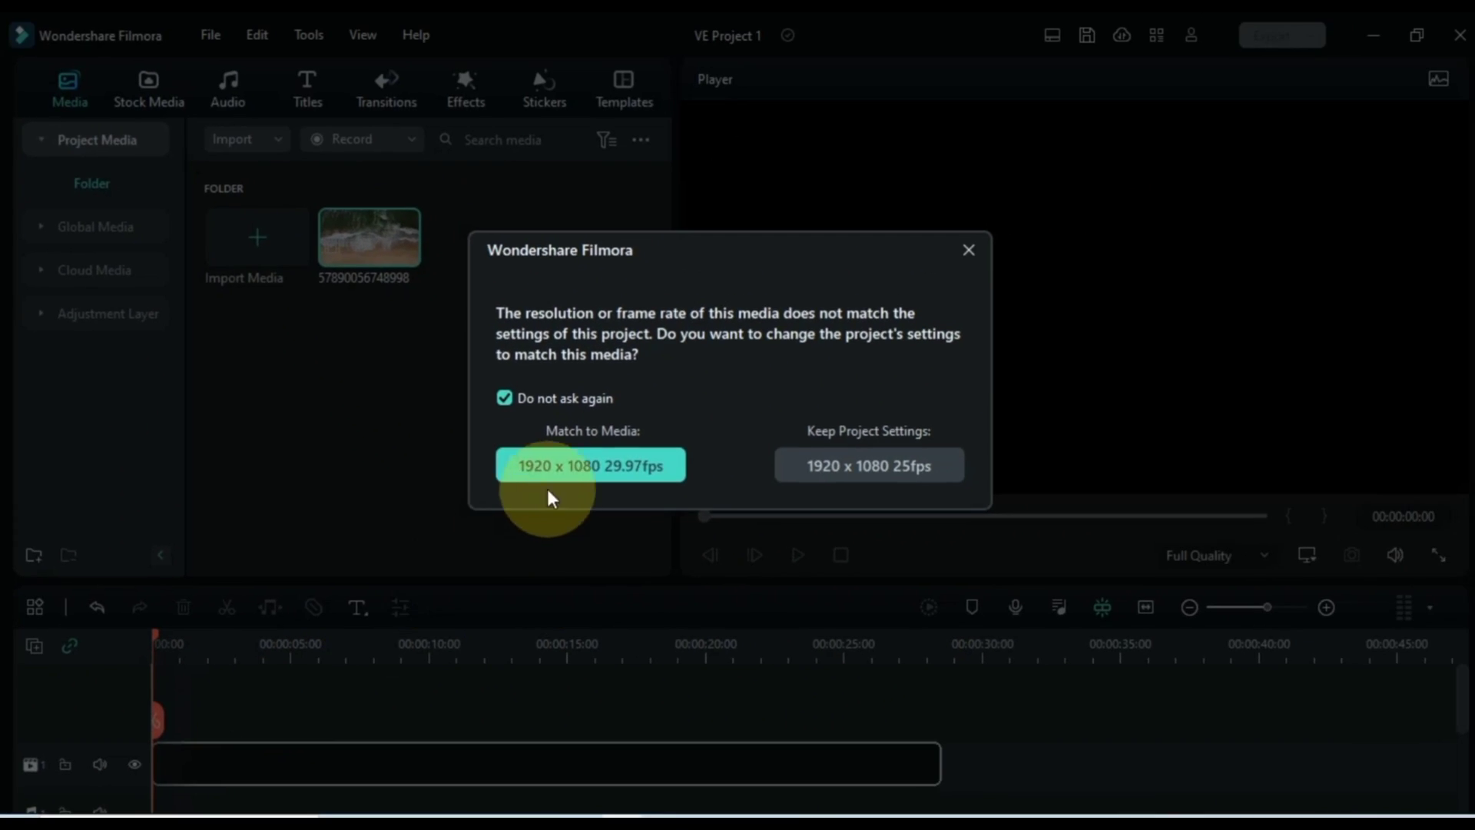
left_click(557, 465)
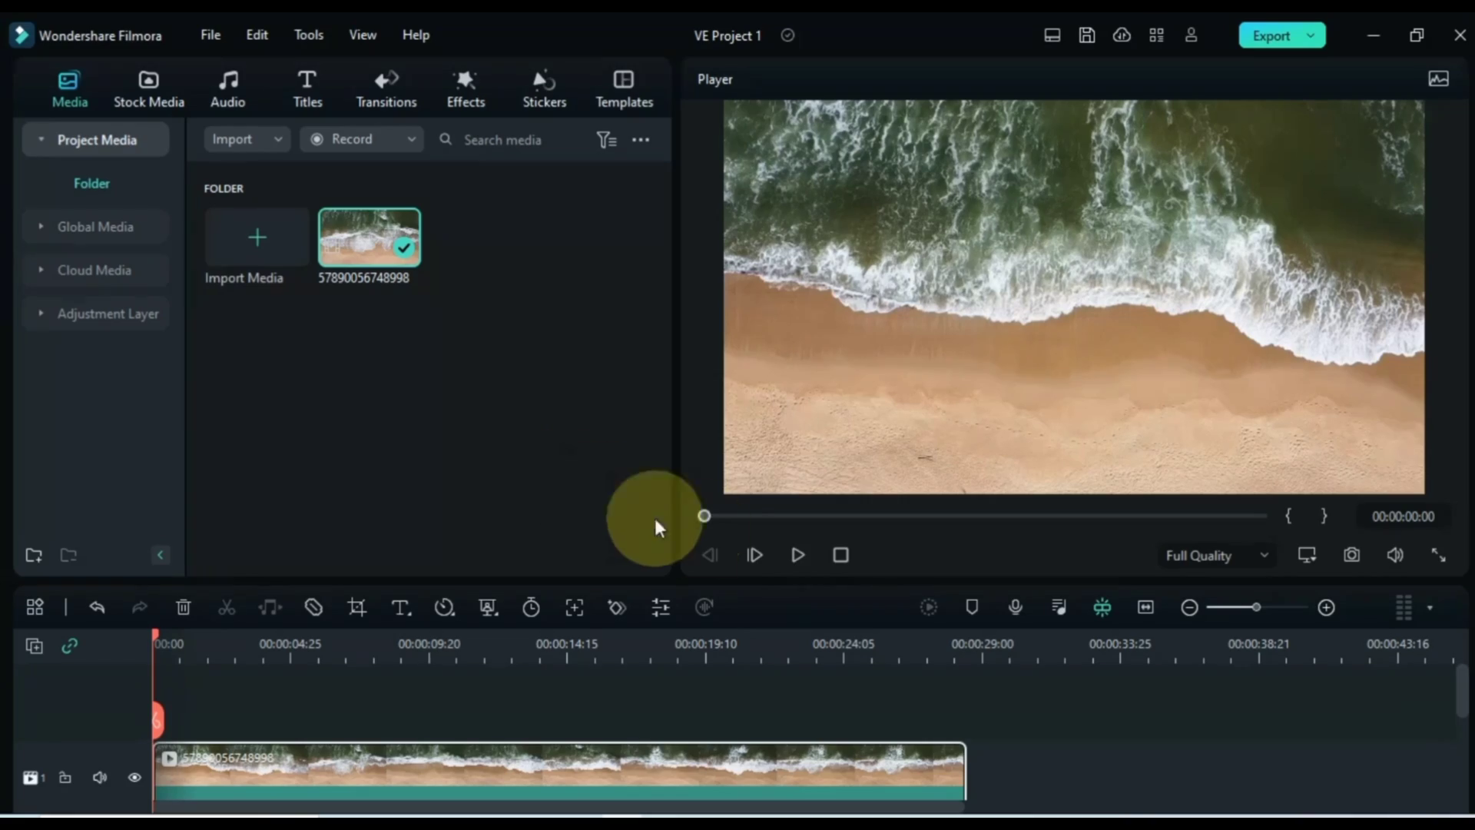
left_click(797, 554)
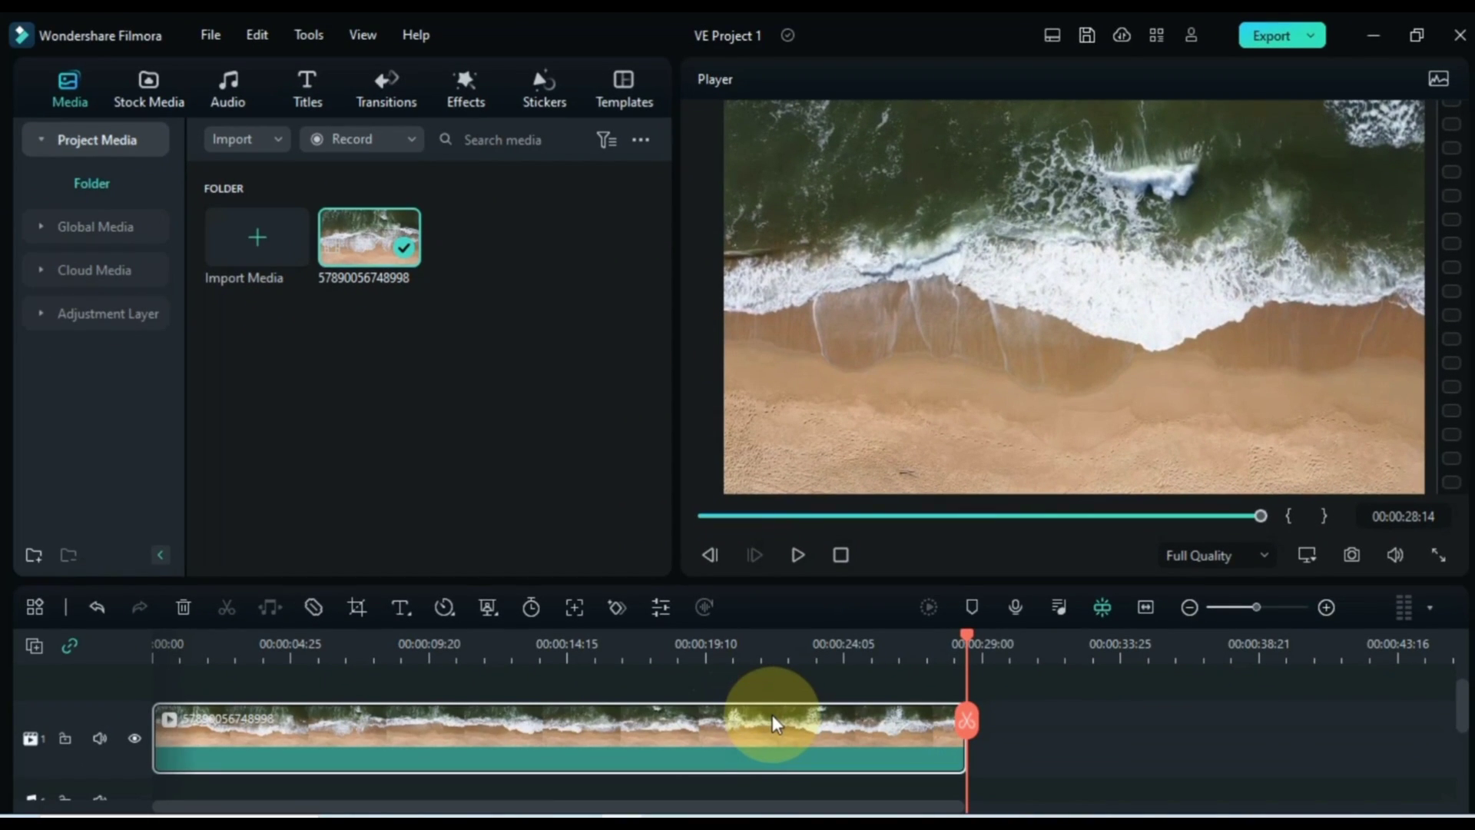
Add a Quick Text title above the beach clip at the timeline's start and enter a first name as its text
left_click_drag(967, 649, 96, 704)
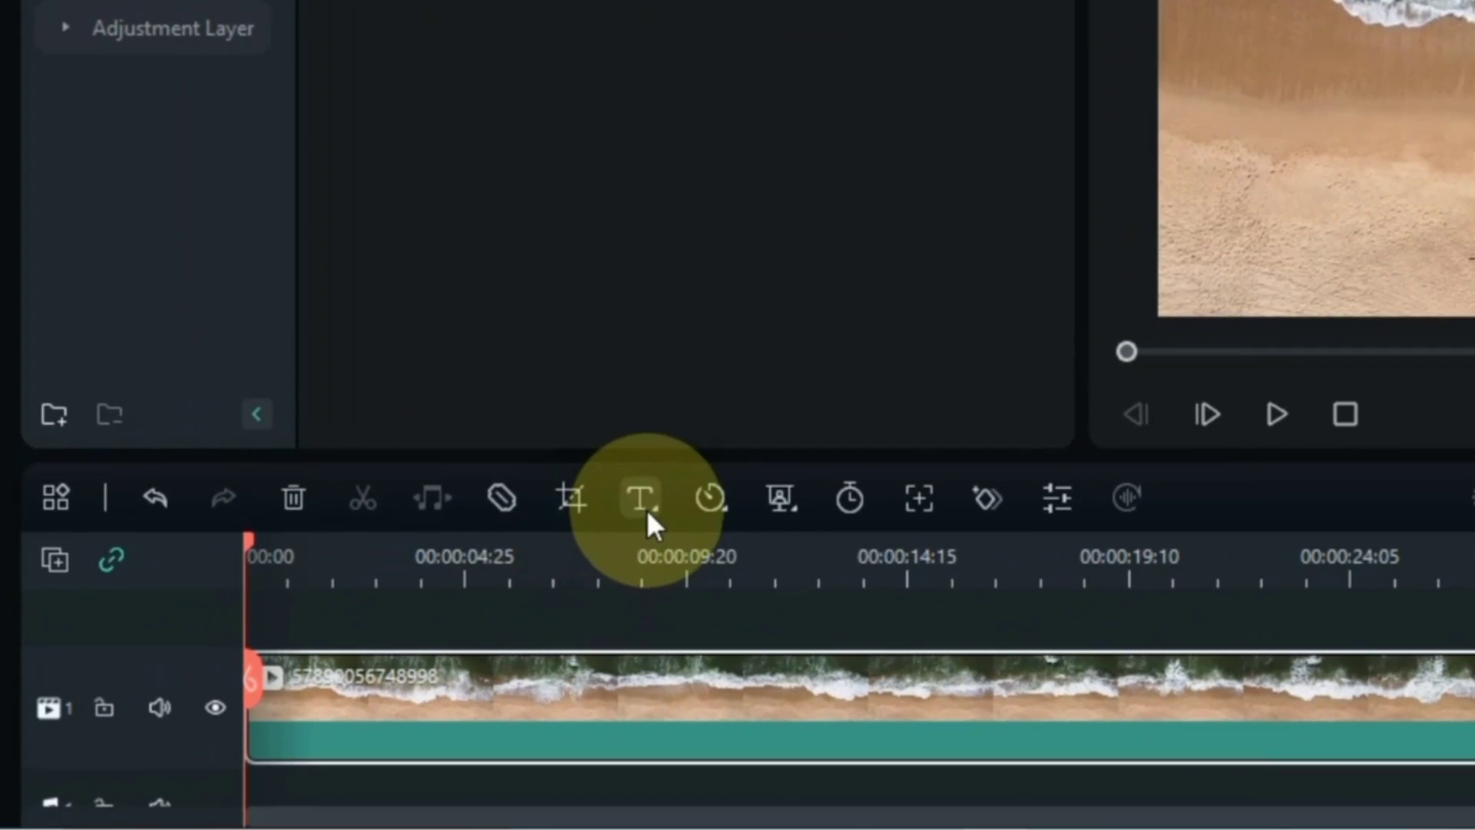
left_click(648, 513)
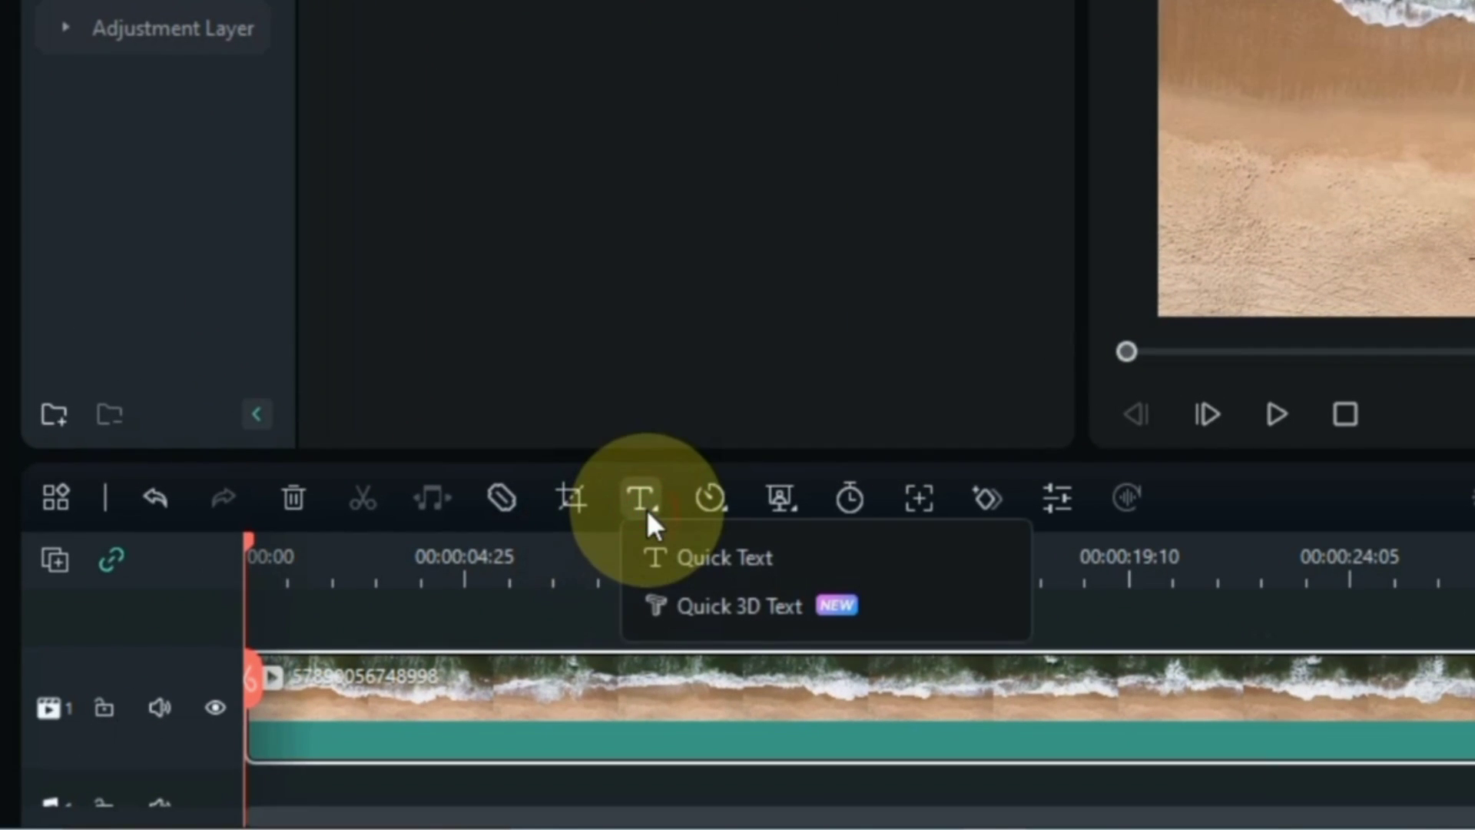
left_click(719, 555)
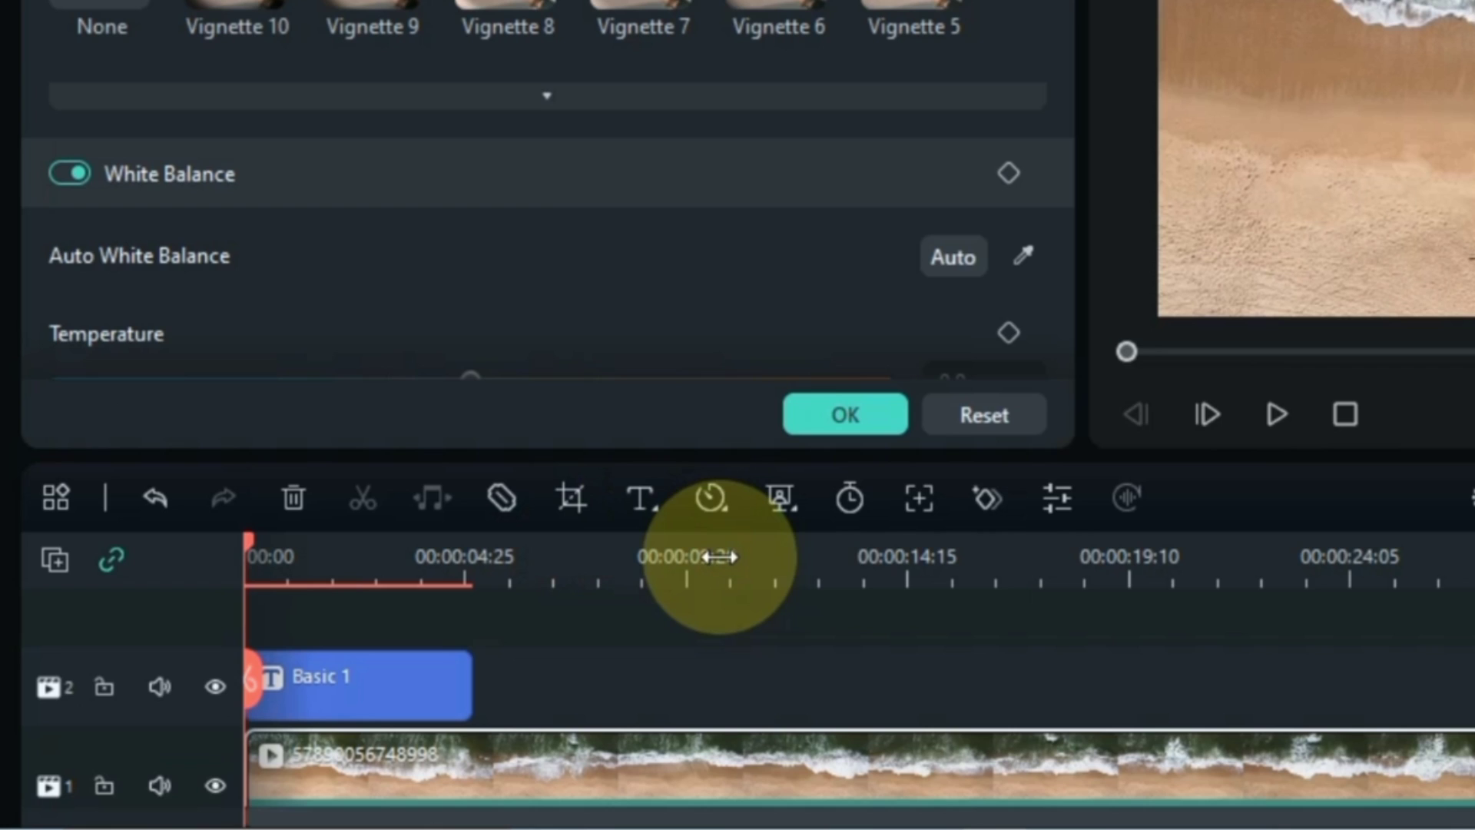
left_click(350, 705)
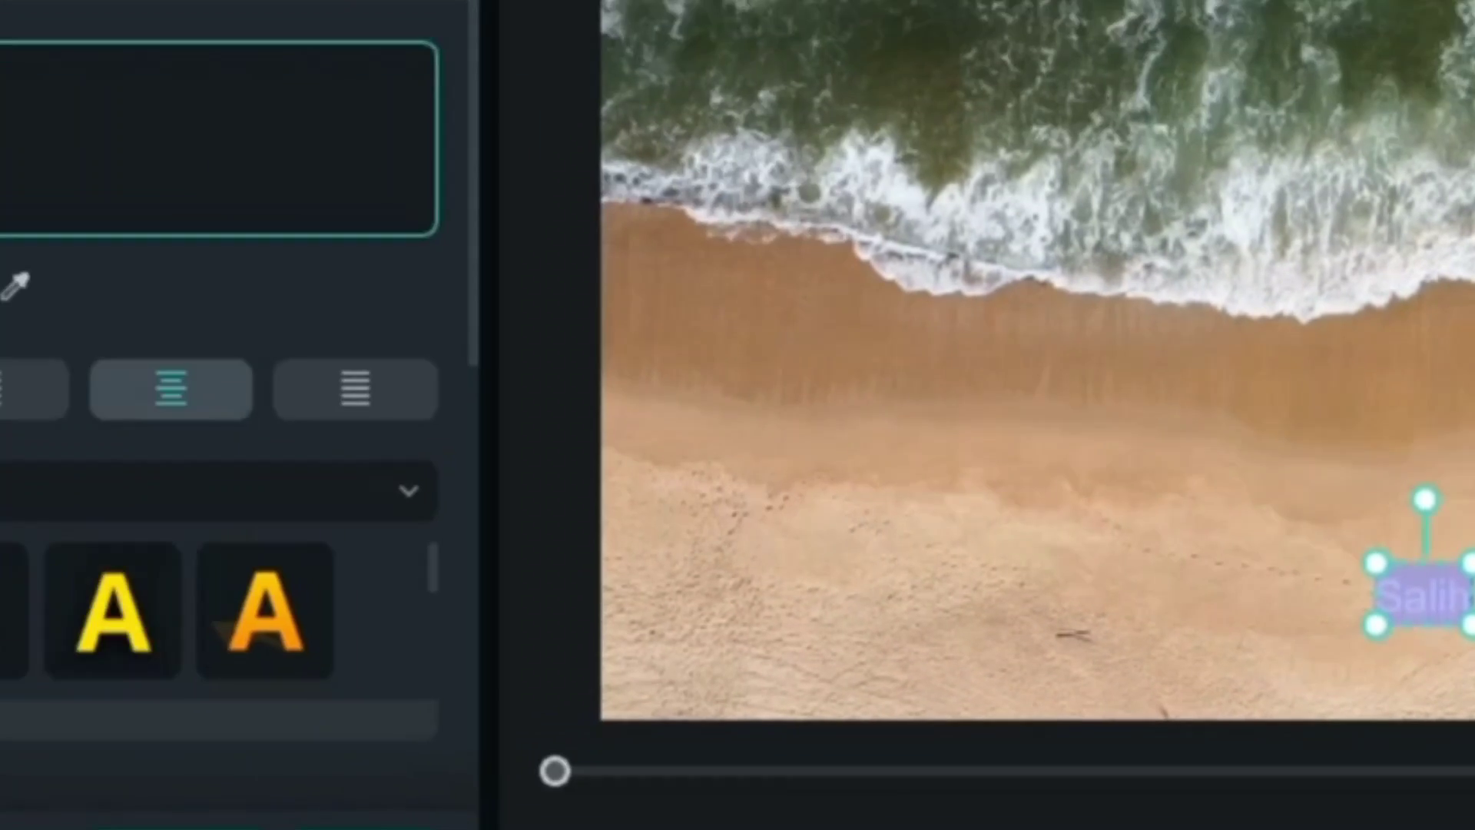
Set the title's font to Rockwell Extra Bold and its size to 64
left_click(303, 422)
type("Rockwell")
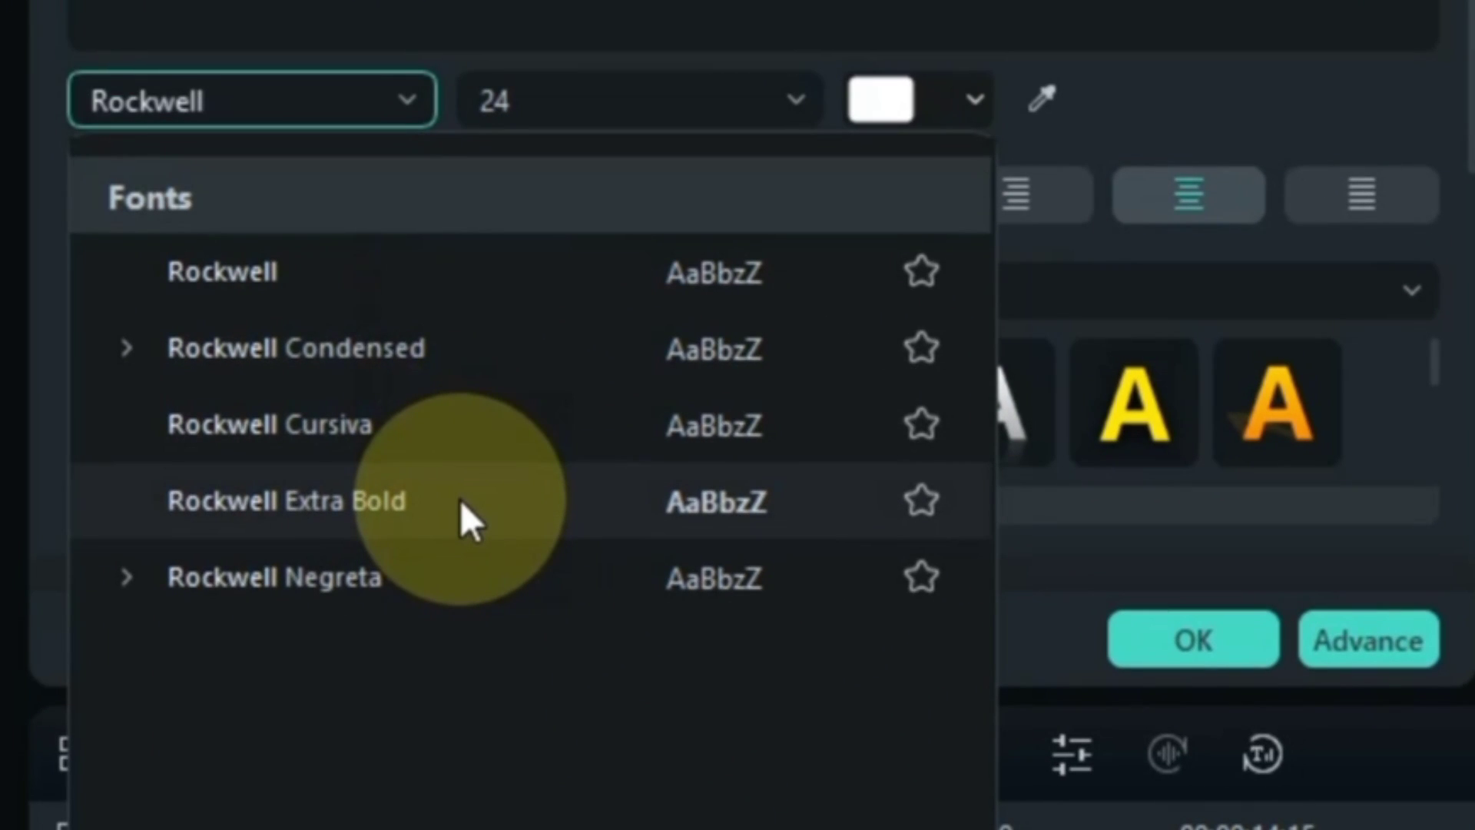
left_click(460, 500)
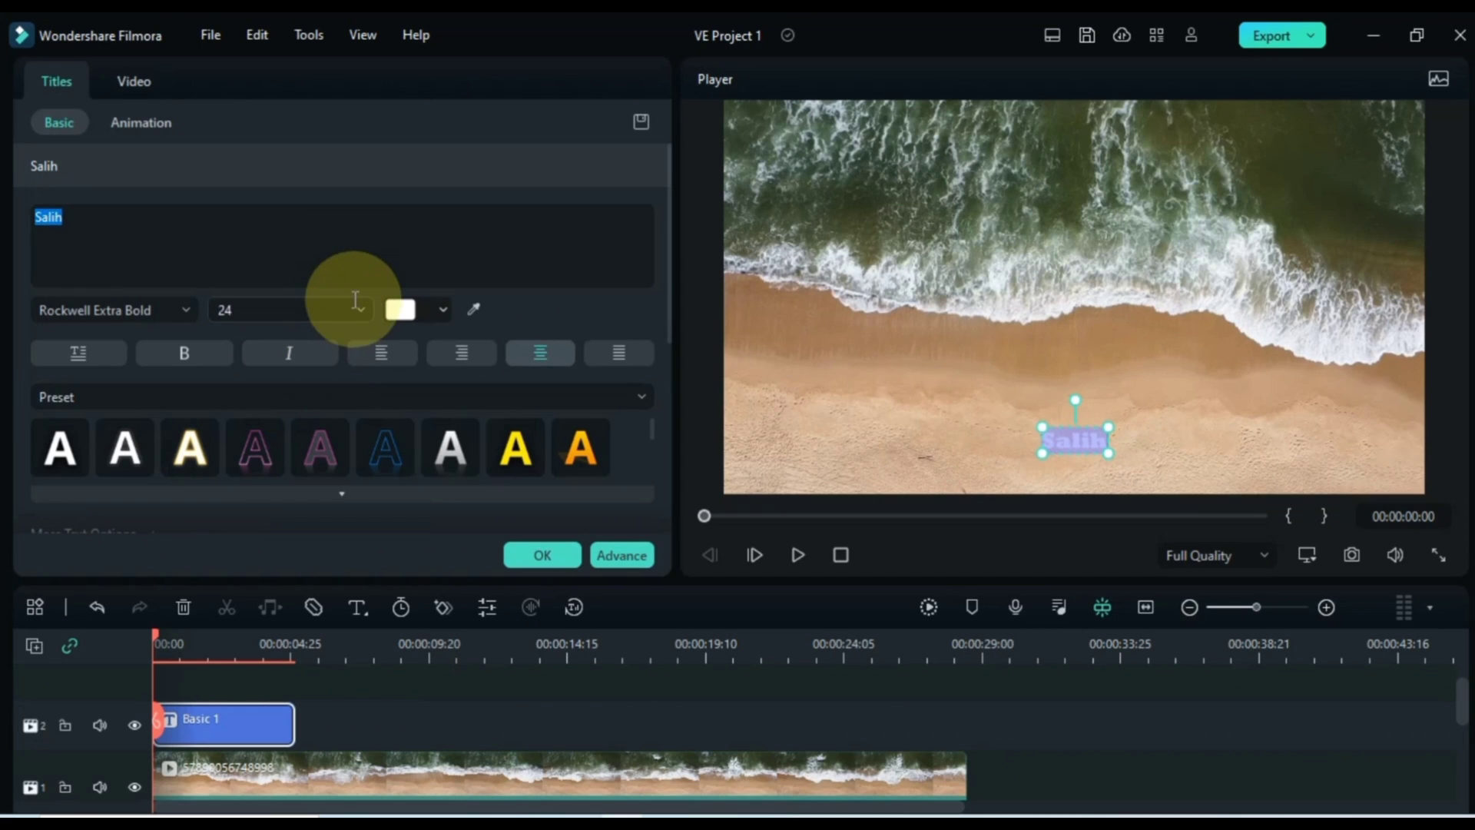
left_click(360, 308)
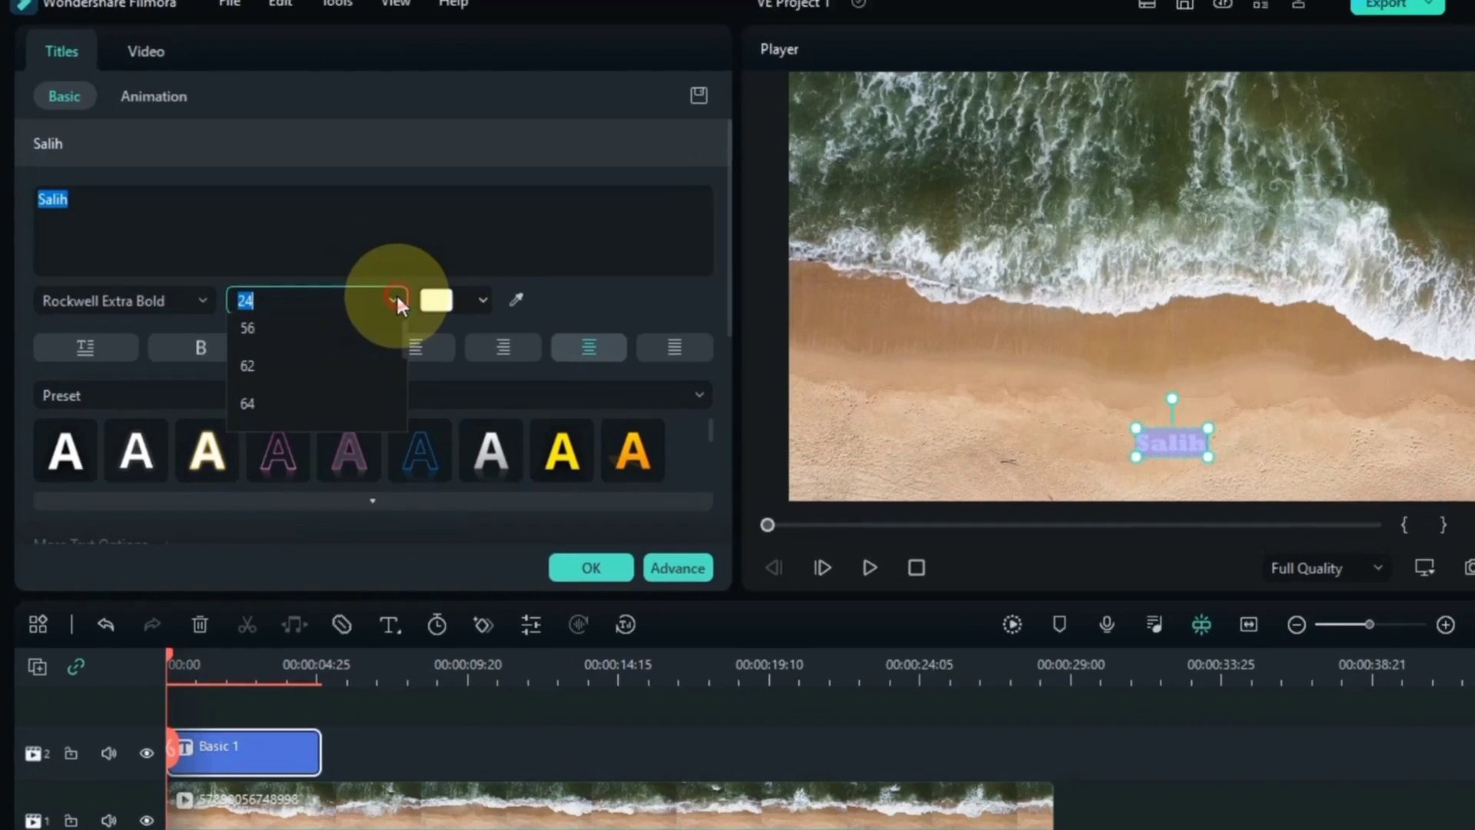
scroll(316, 394, "down", 5)
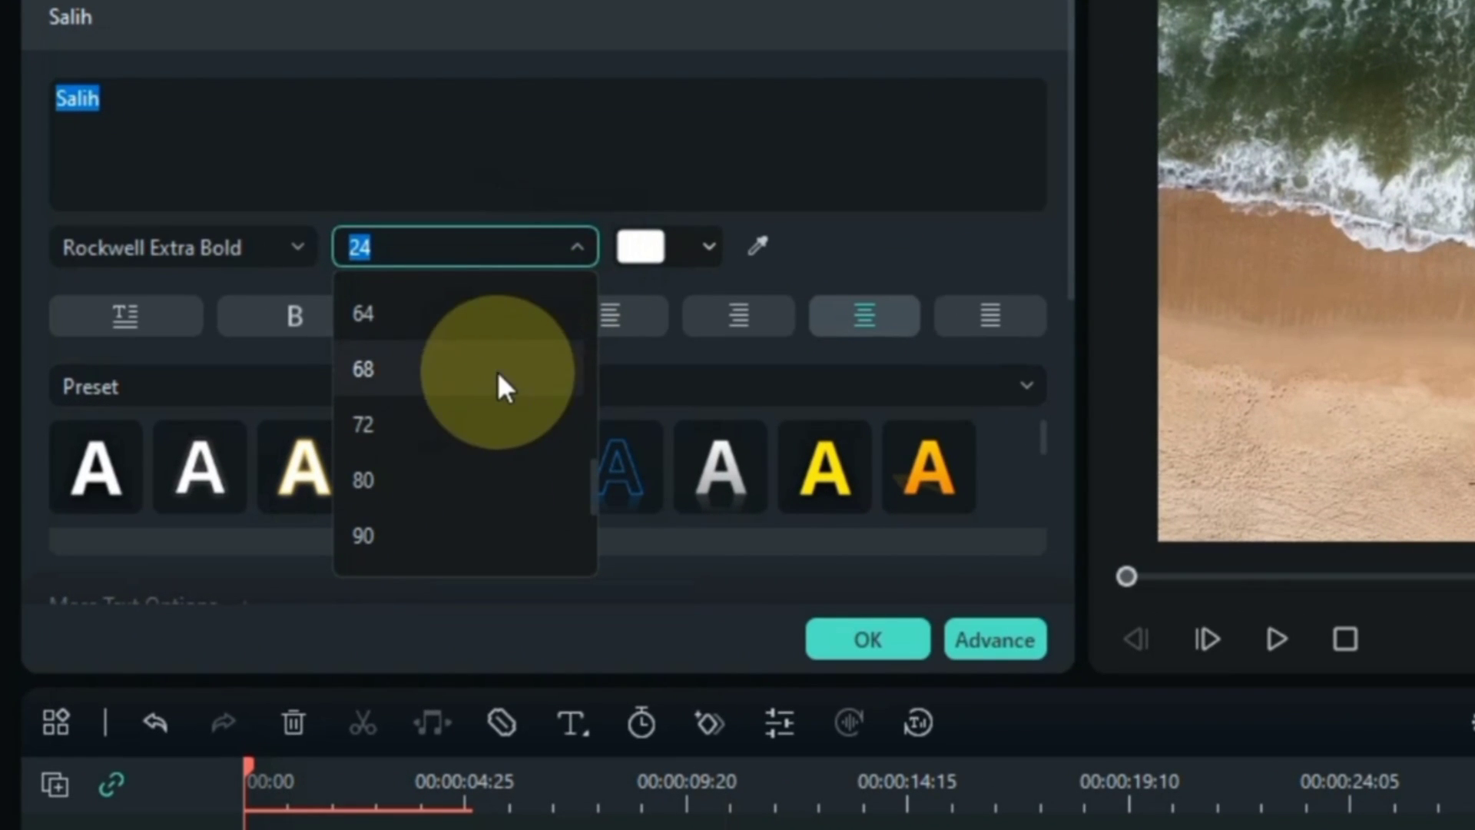
left_click(481, 315)
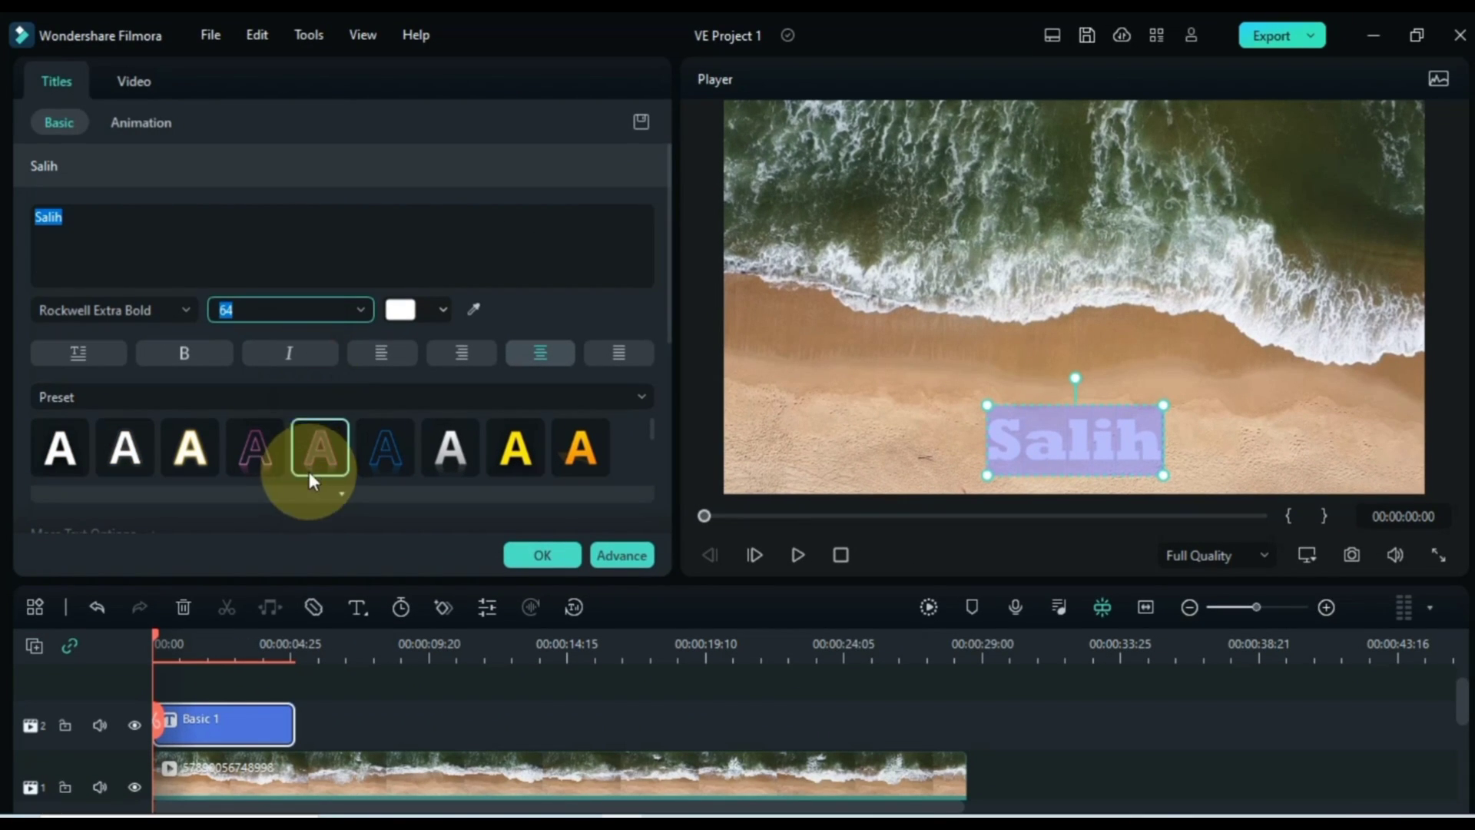
In the title's advanced text settings, turn on a black outline with 36% opacity and a blur of 3
left_click(341, 706)
left_click(263, 718)
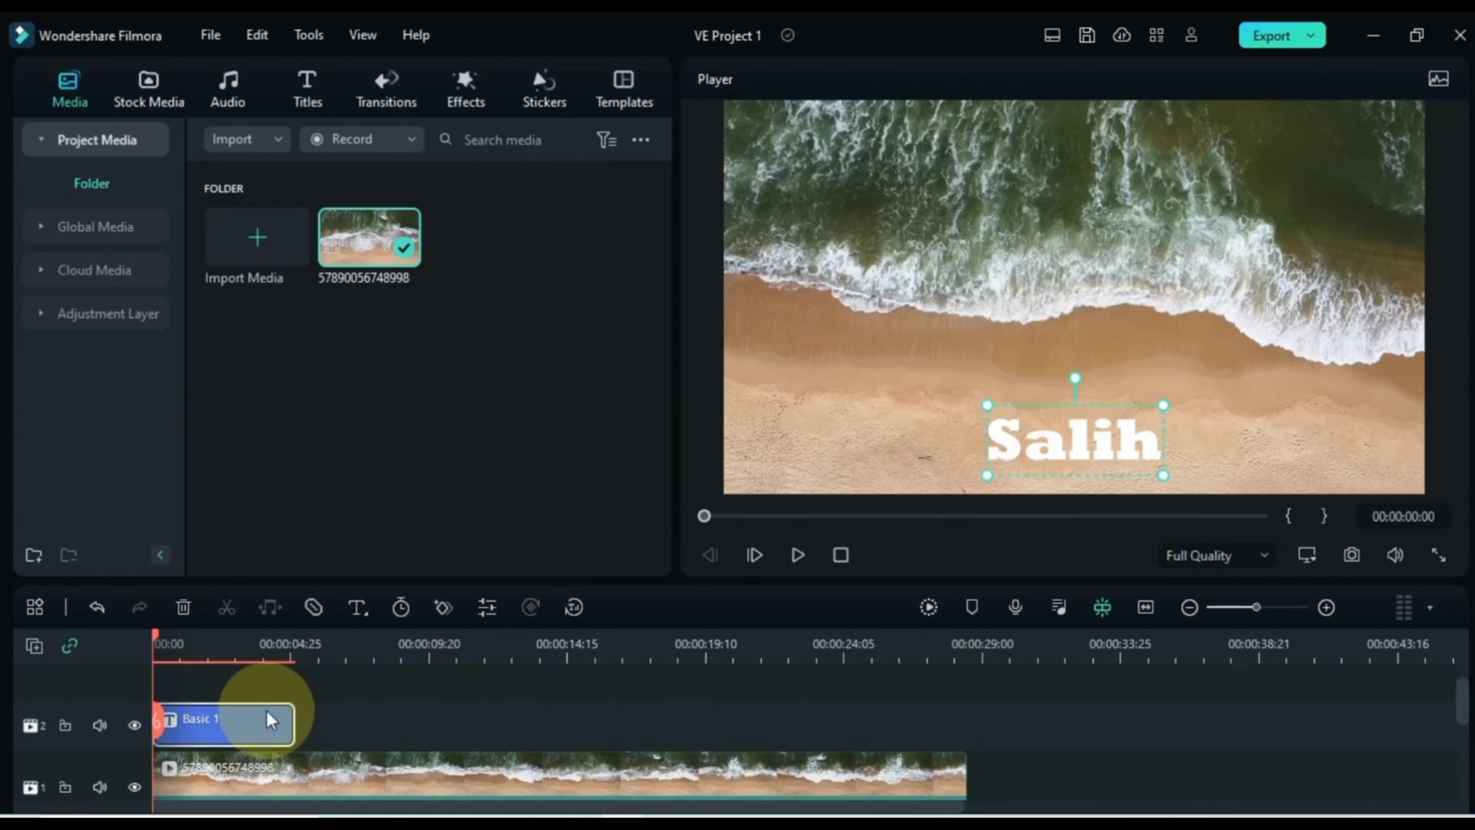
double_click(205, 721)
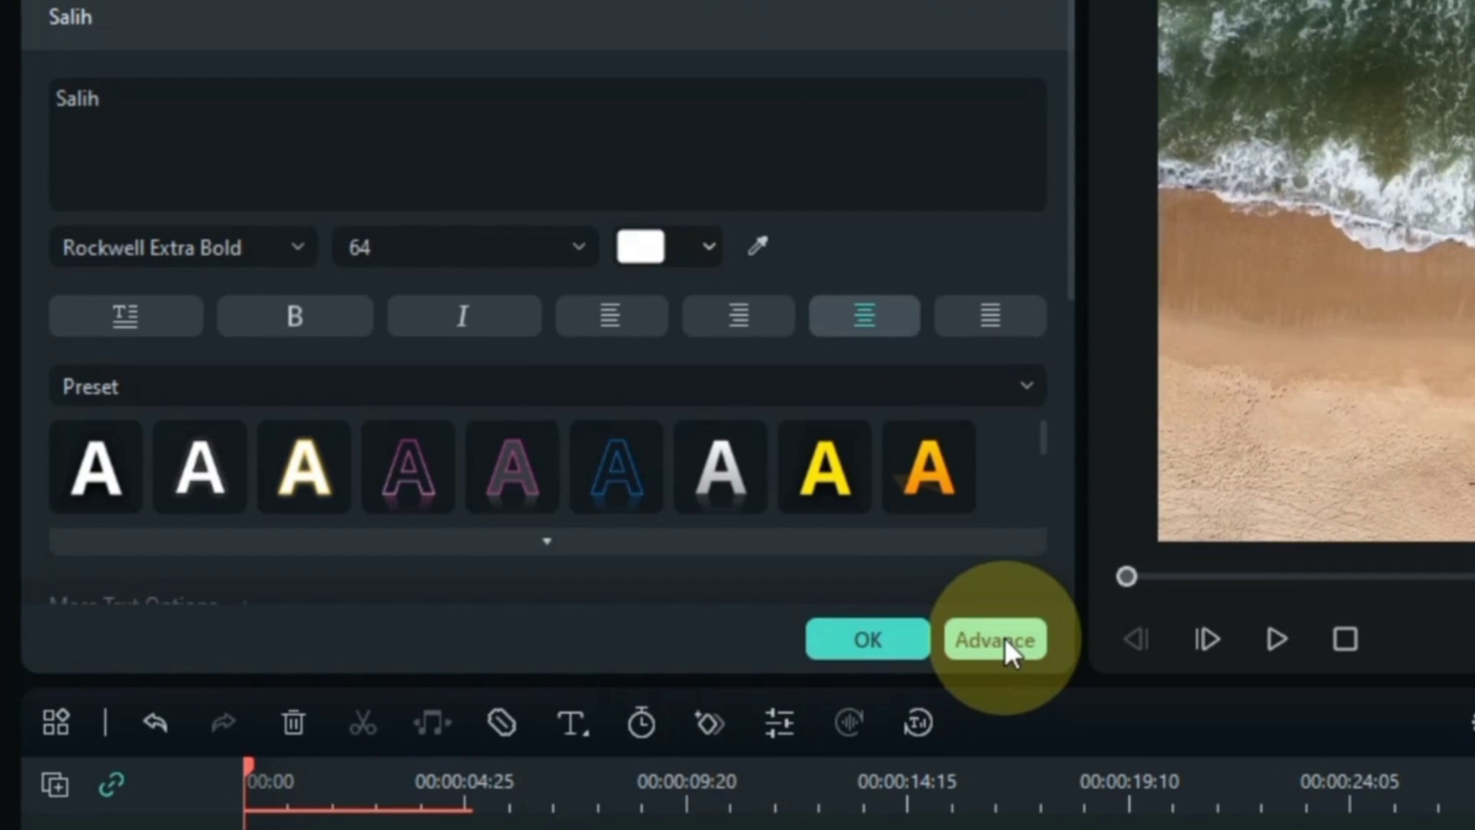
left_click(994, 639)
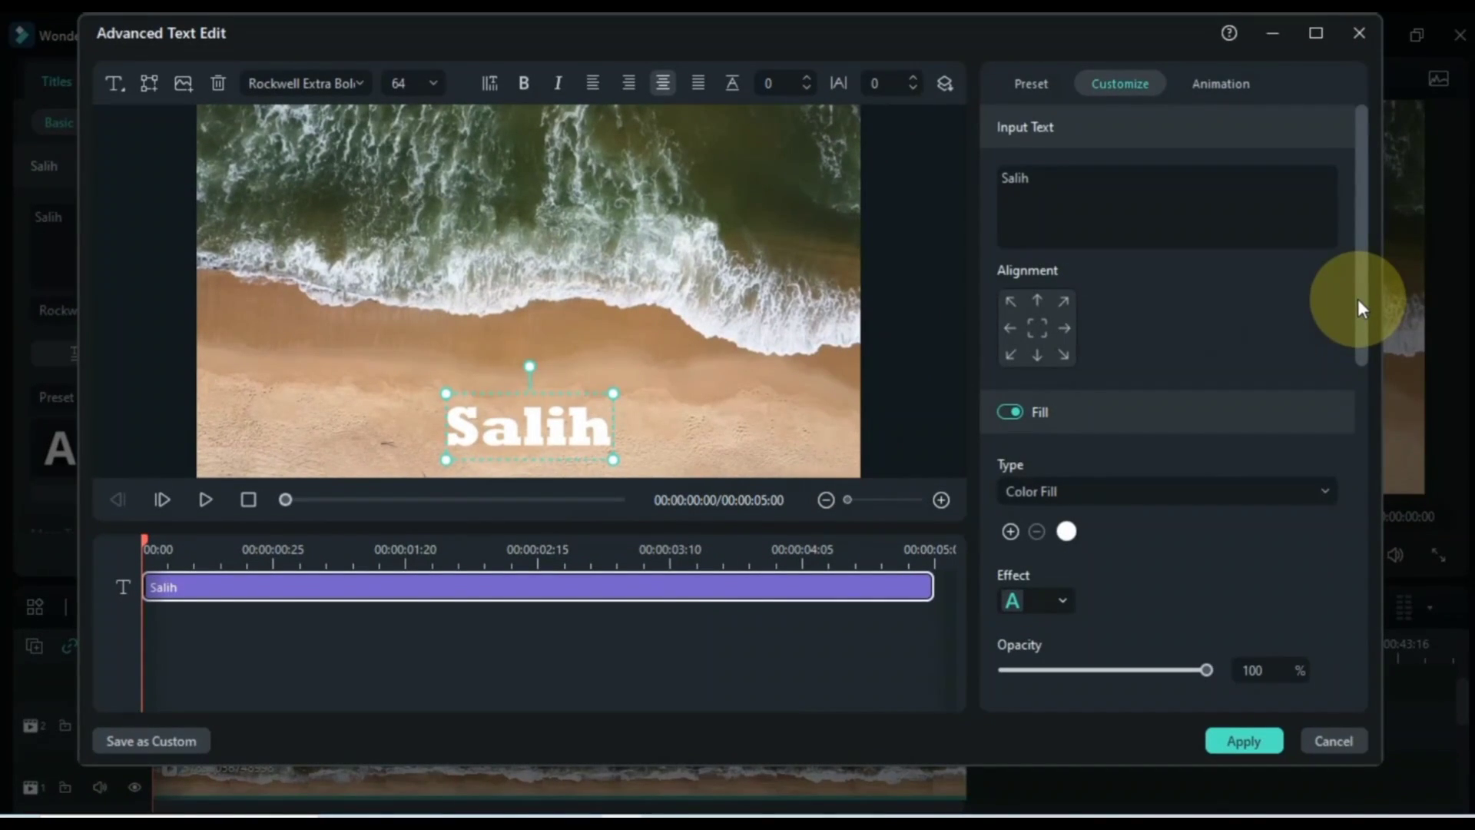
scroll(1464, 296, "down", 4)
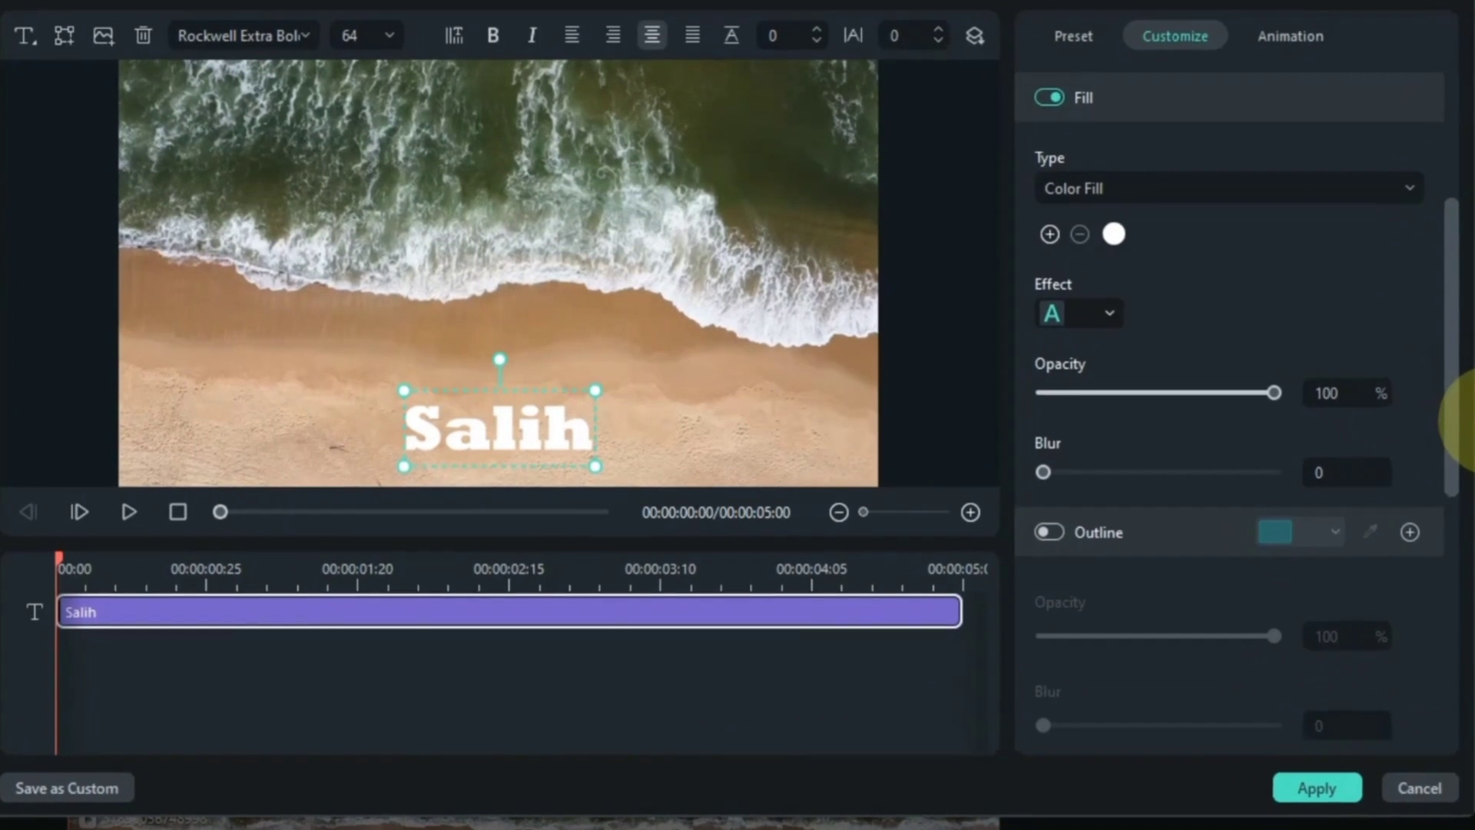
left_click_drag(1460, 421, 1464, 492)
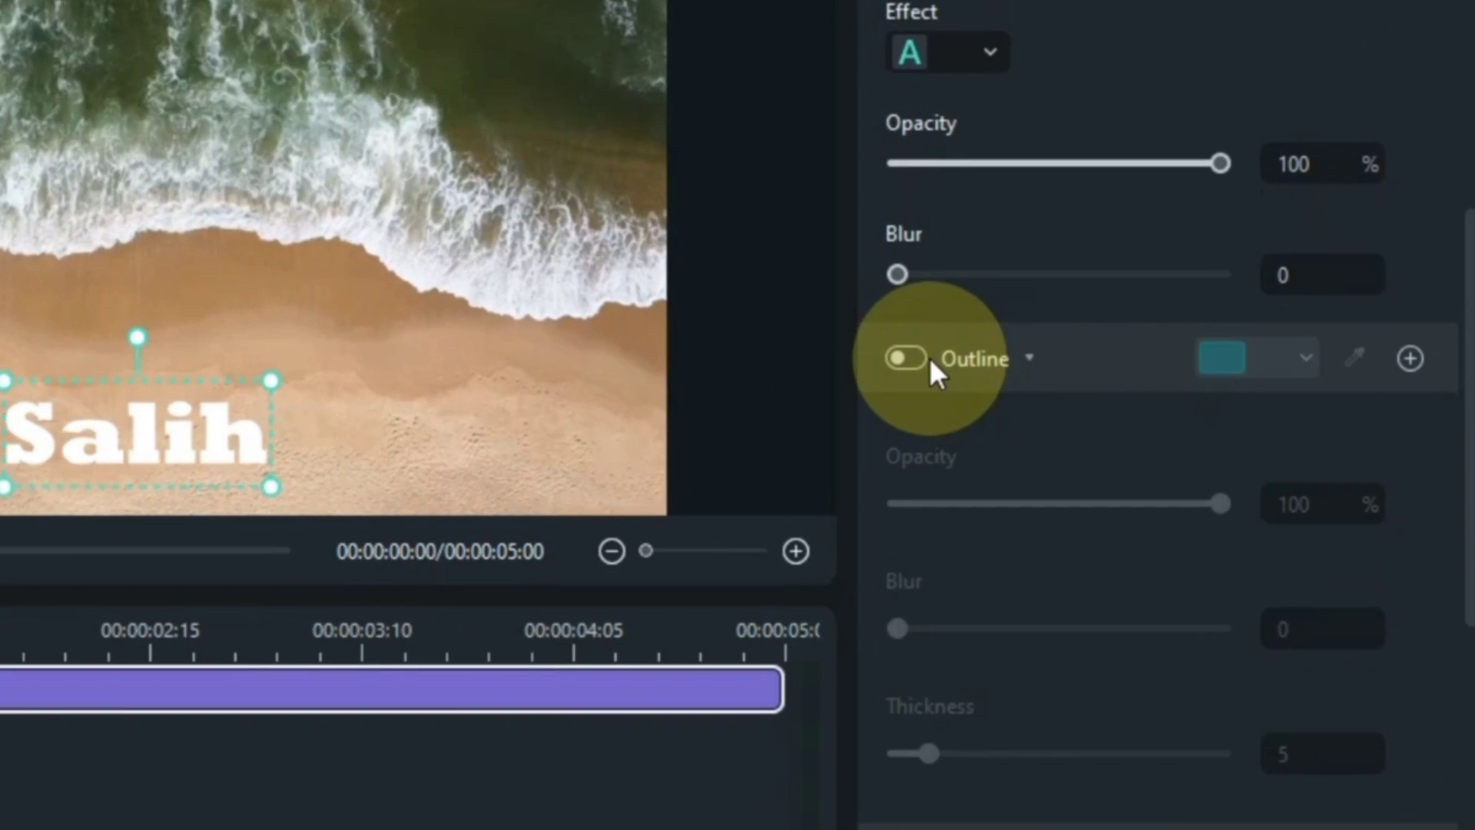
left_click(1053, 374)
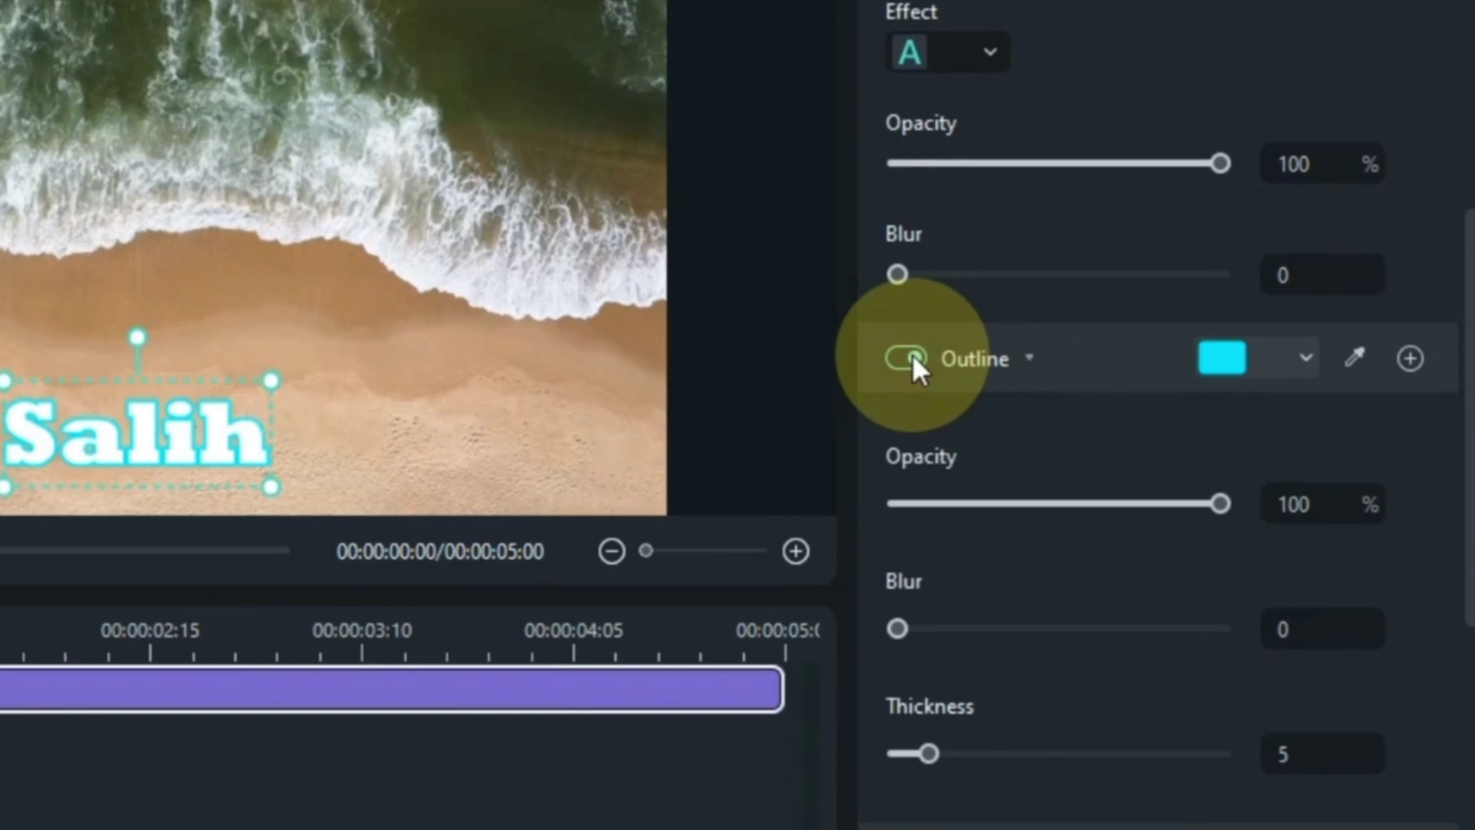
left_click(1221, 355)
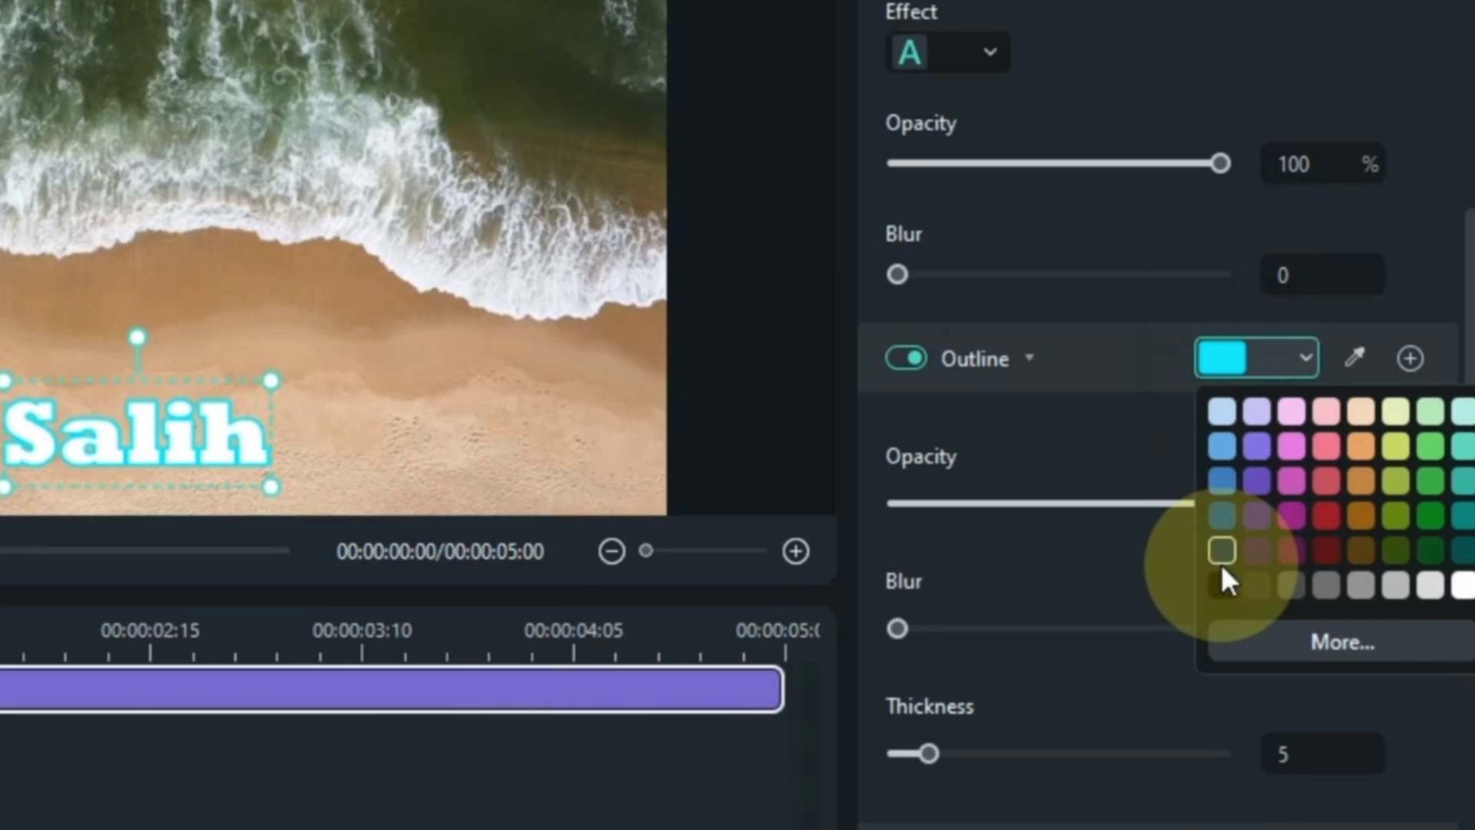
left_click(1224, 584)
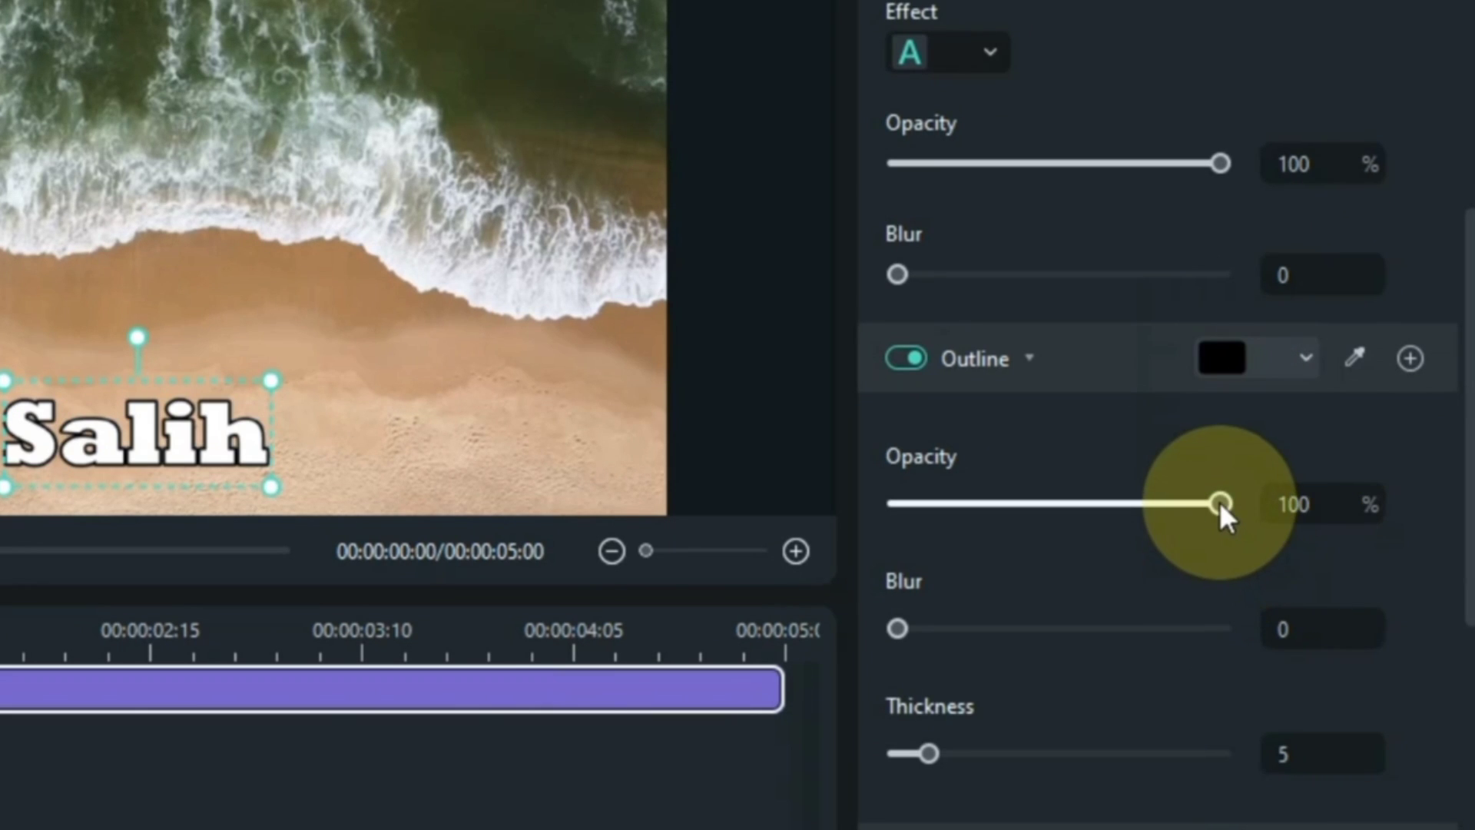
left_click_drag(1219, 501, 1013, 503)
left_click_drag(897, 631, 988, 629)
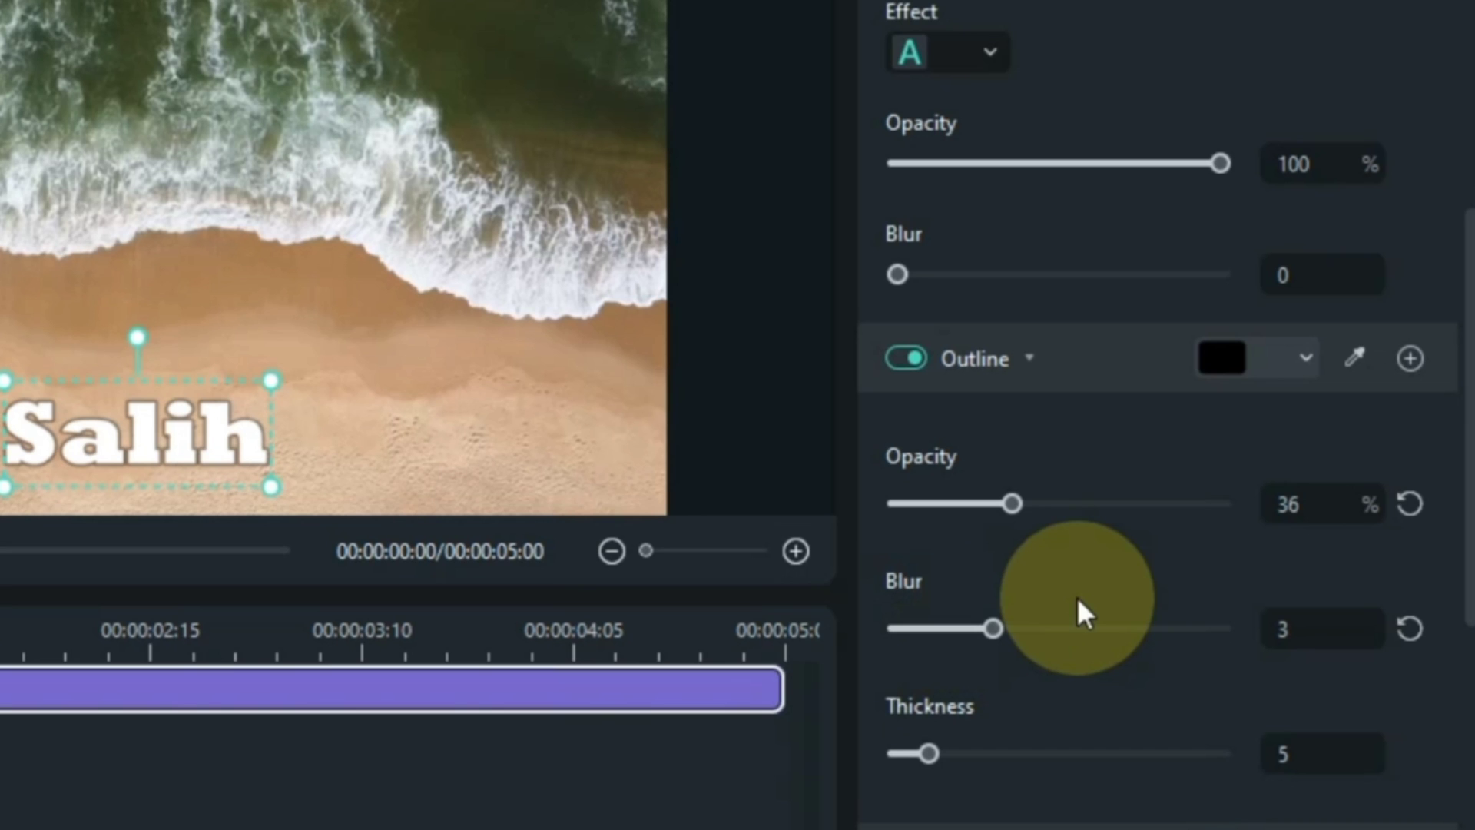
Turn on the title's shadow, choose the third type in the second row, and set its blur to 10 and distance to 3
left_click_drag(1468, 468, 1468, 692)
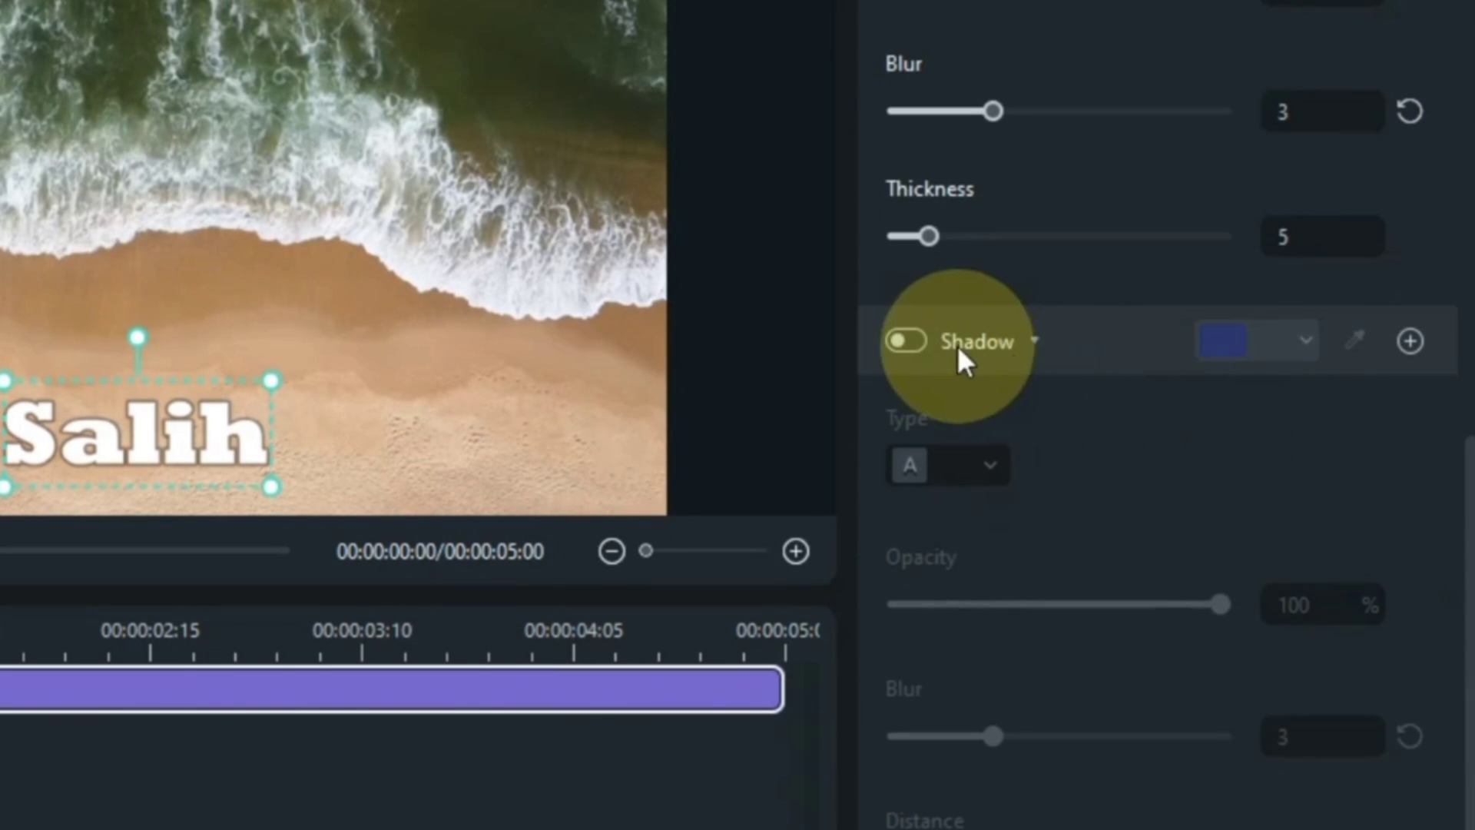
left_click(914, 342)
left_click(952, 463)
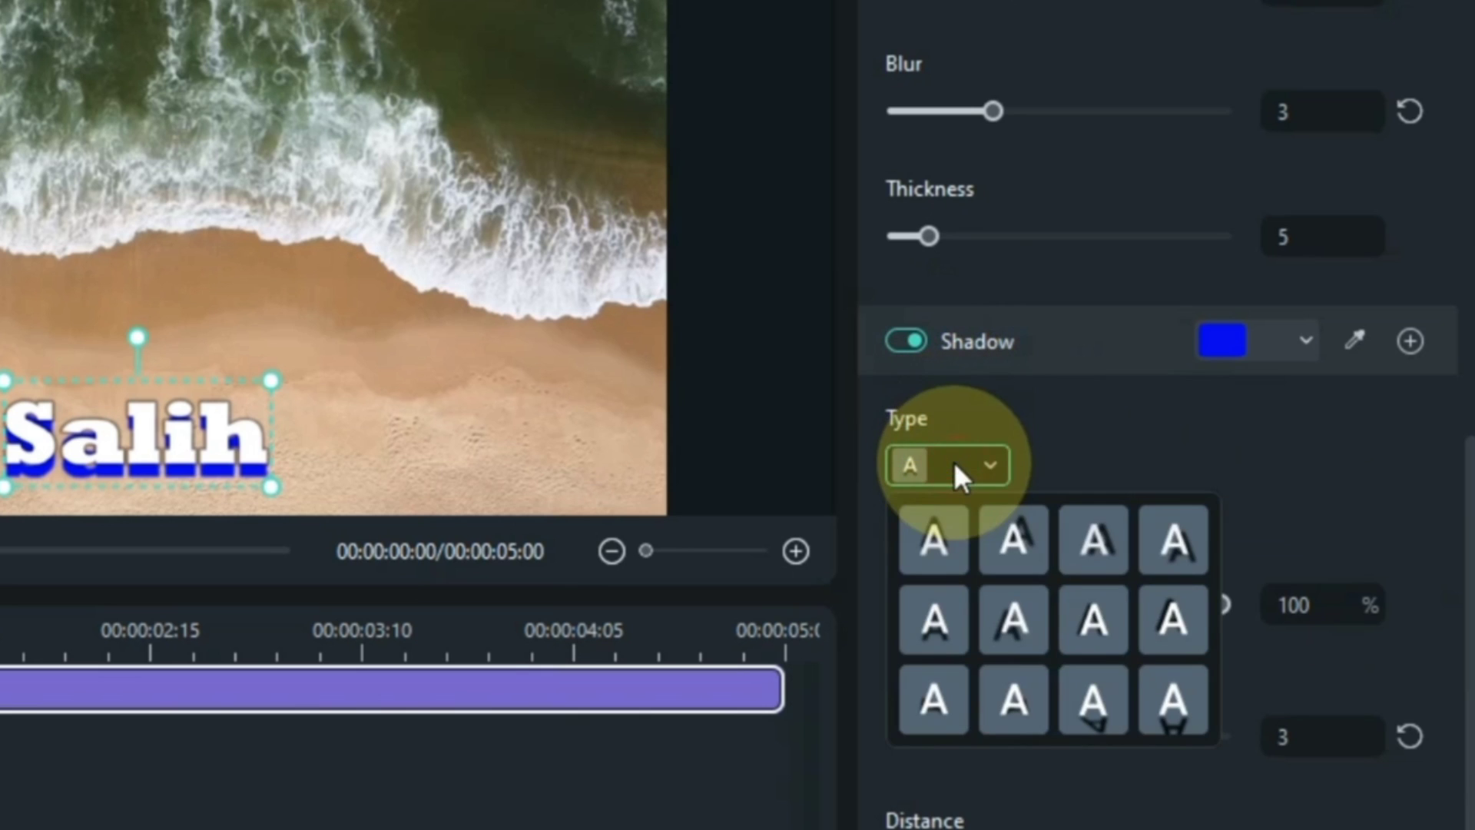
left_click(1104, 621)
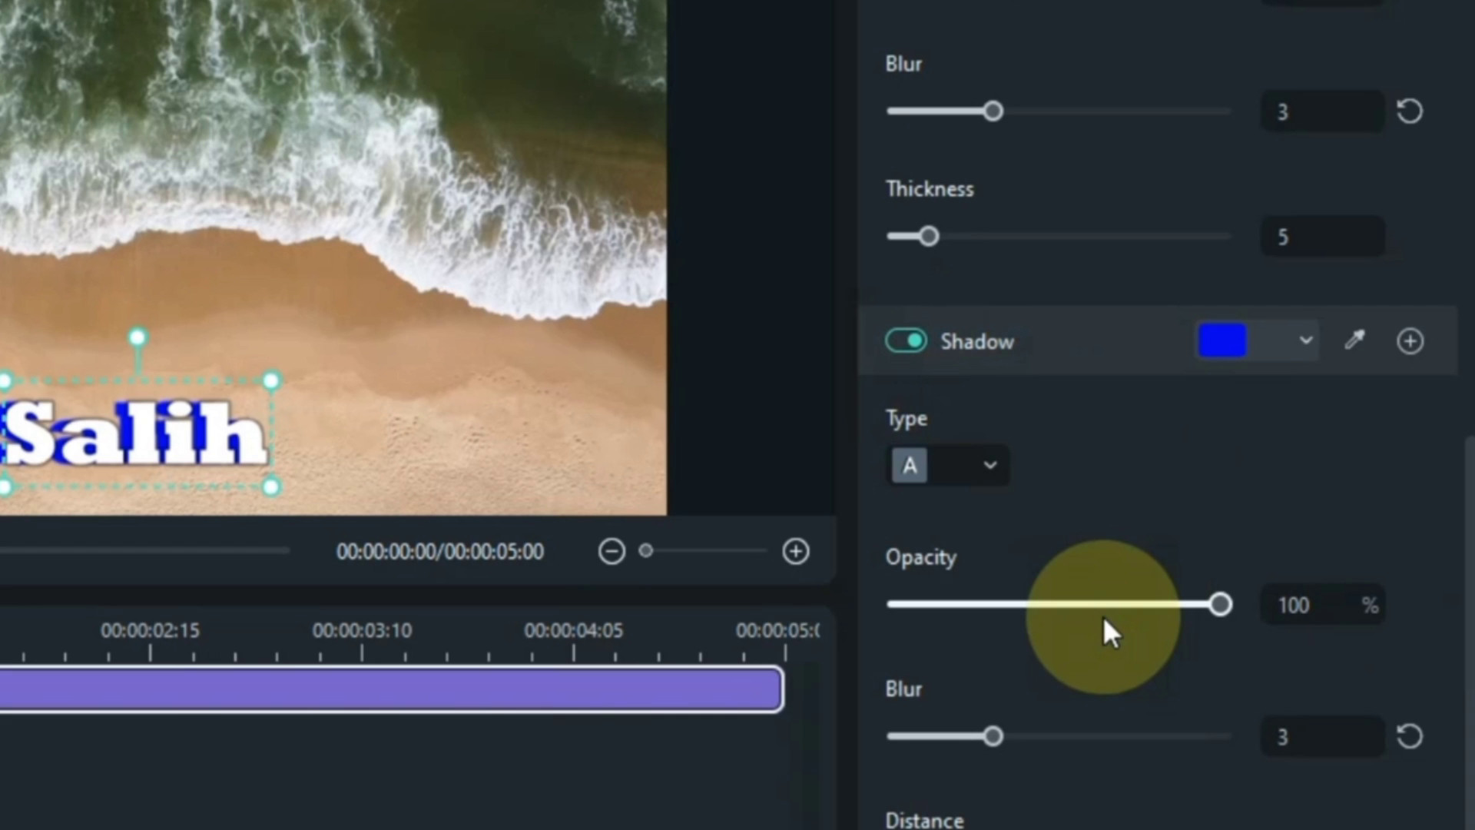
left_click_drag(1467, 522, 1465, 625)
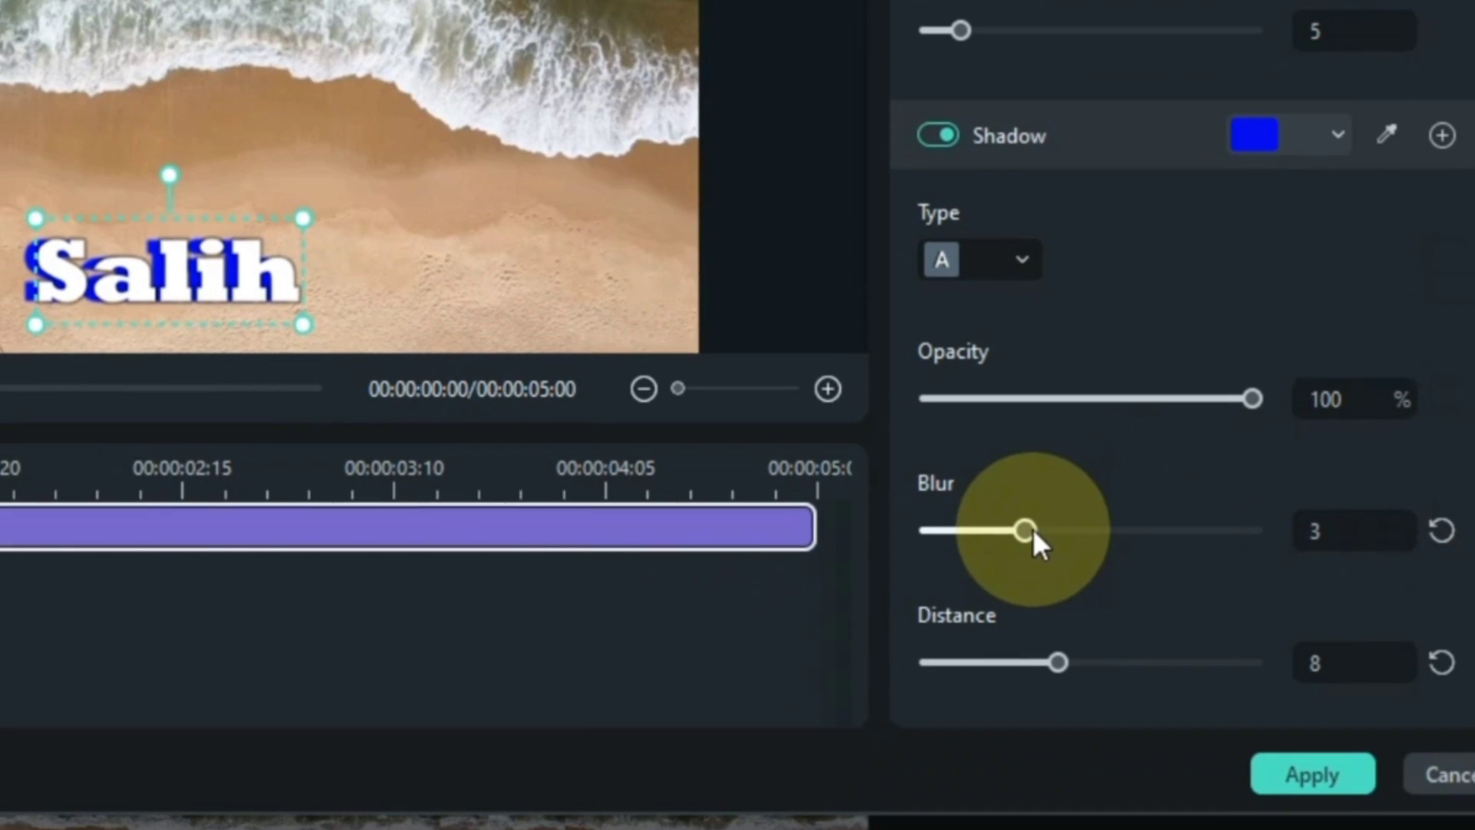
left_click_drag(1000, 690, 1058, 692)
left_click_drag(1094, 544, 1202, 544)
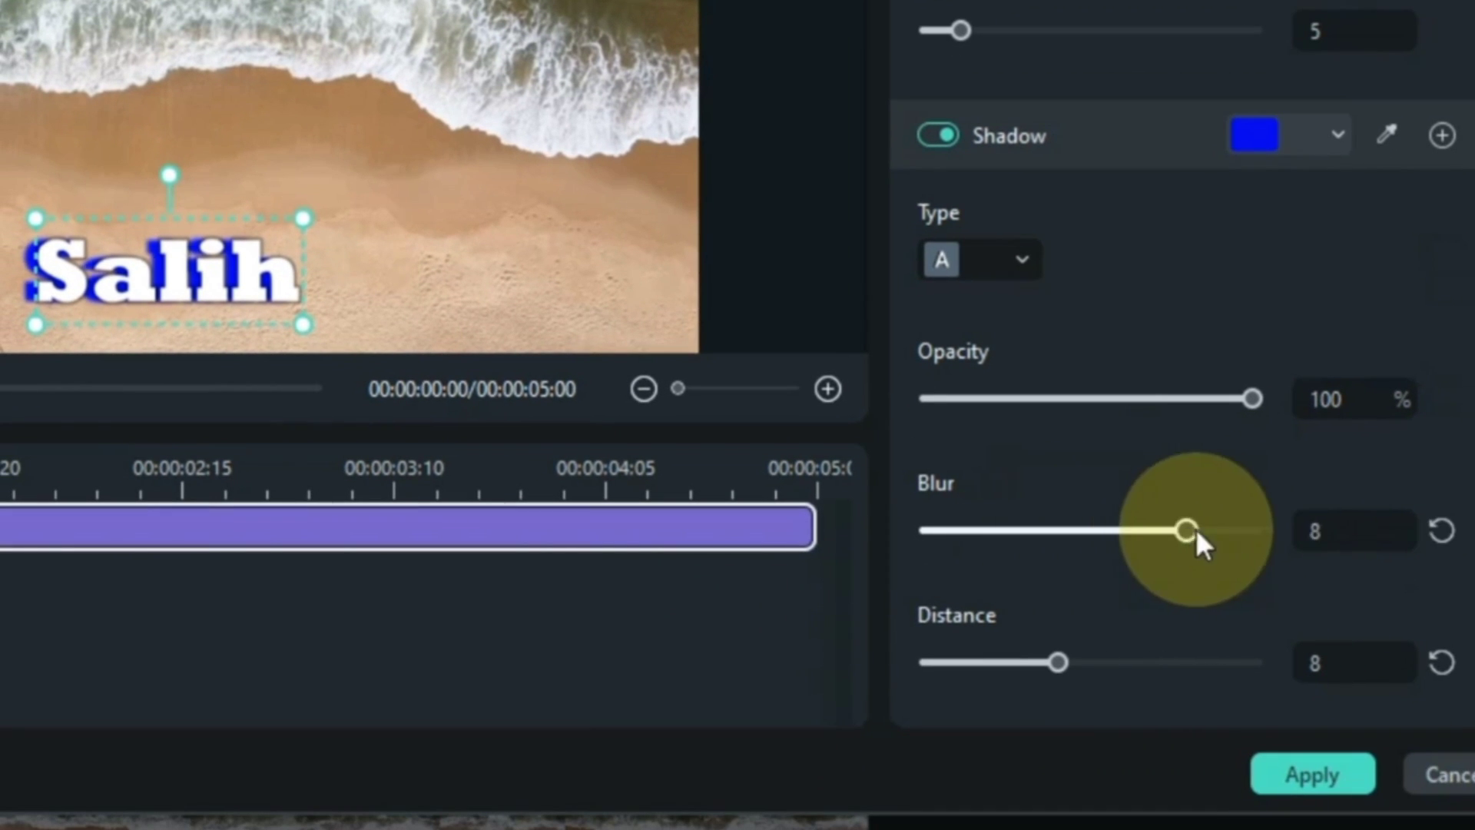
left_click_drag(1058, 663, 976, 669)
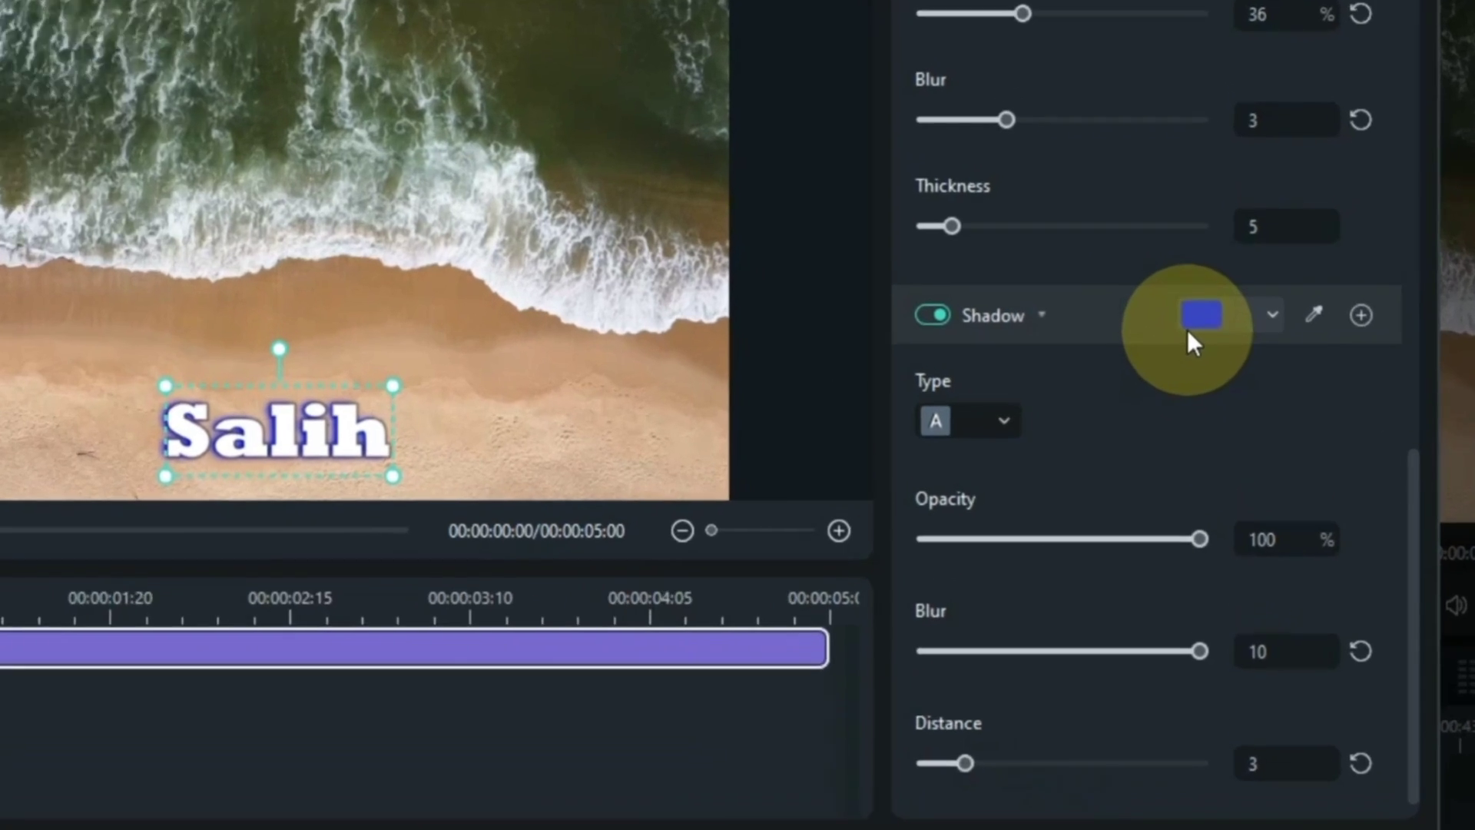
Change the shadow colour to black, apply the advanced text changes and check the title in full screen
left_click(1206, 344)
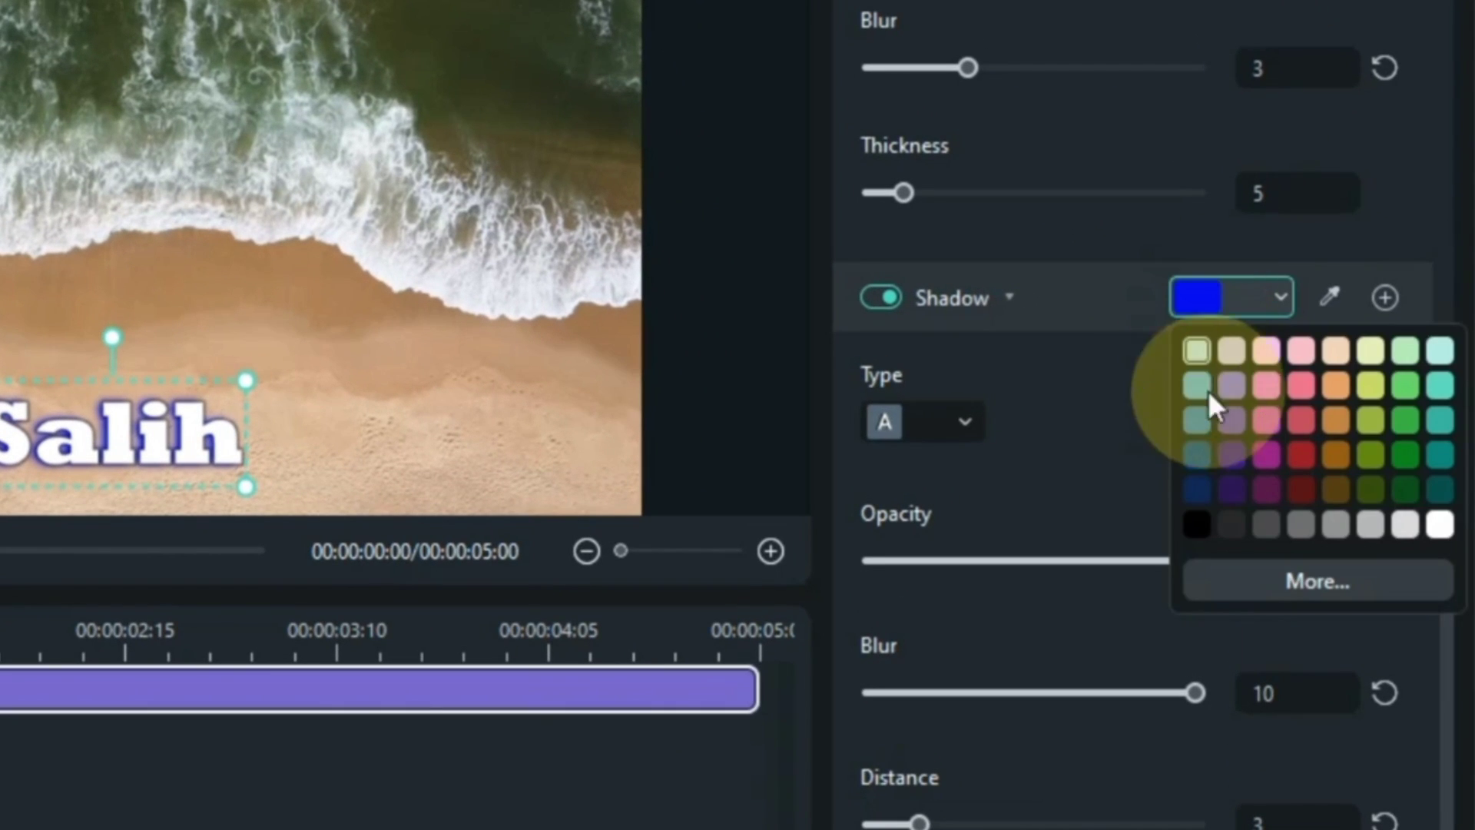
left_click(1196, 525)
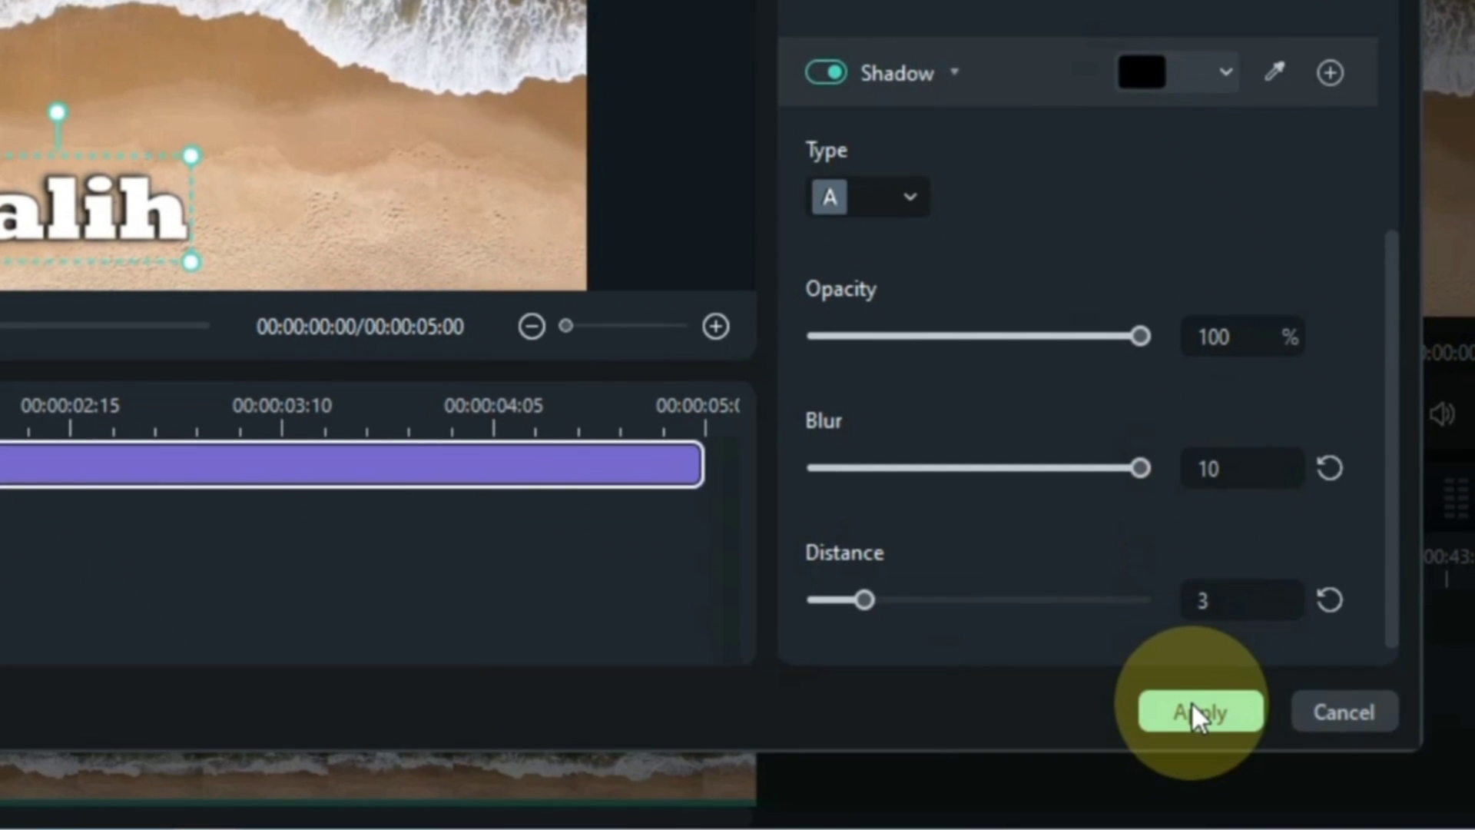
left_click(1193, 704)
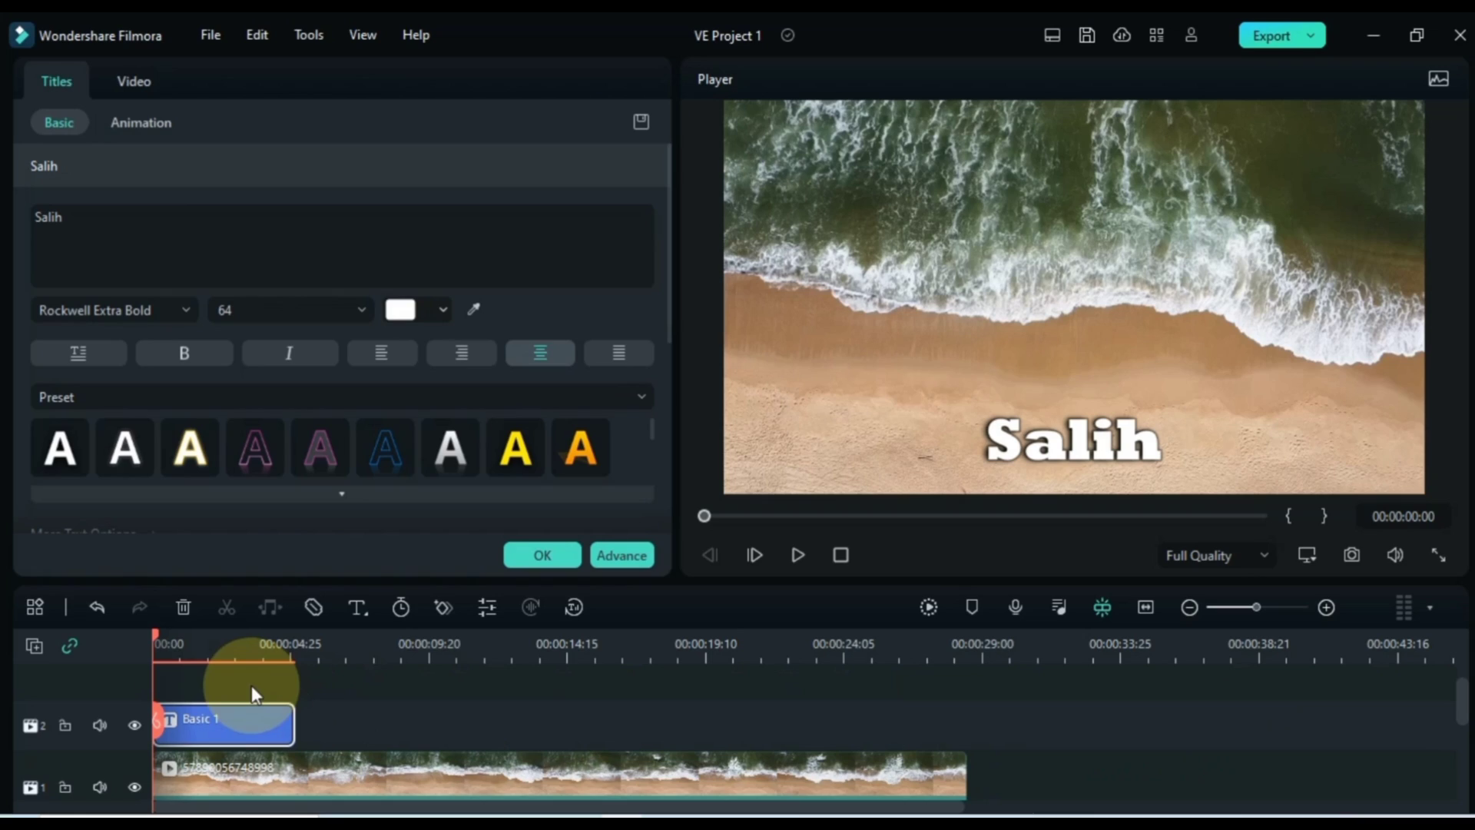
left_click(1442, 555)
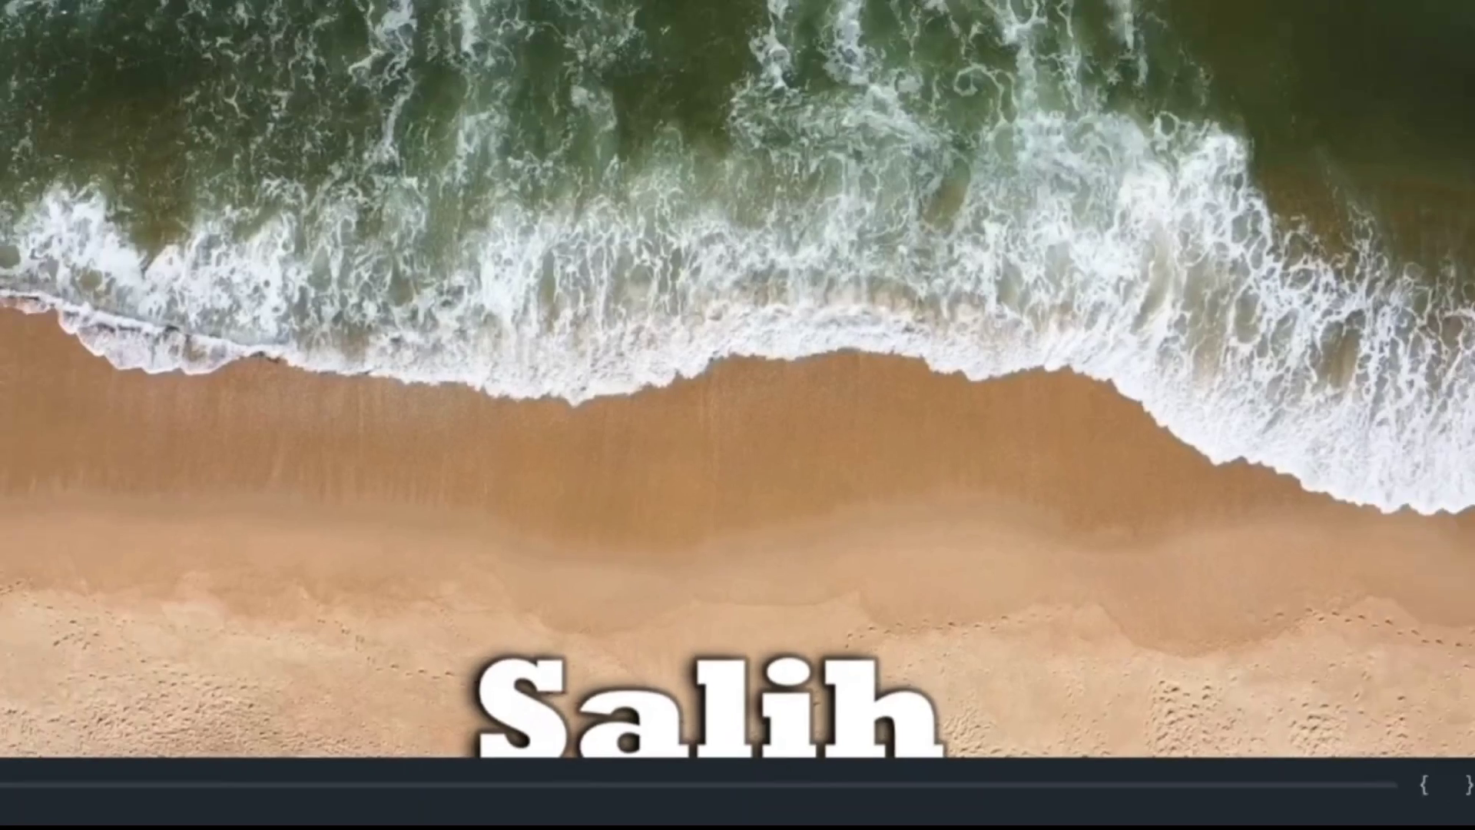
left_click(1454, 819)
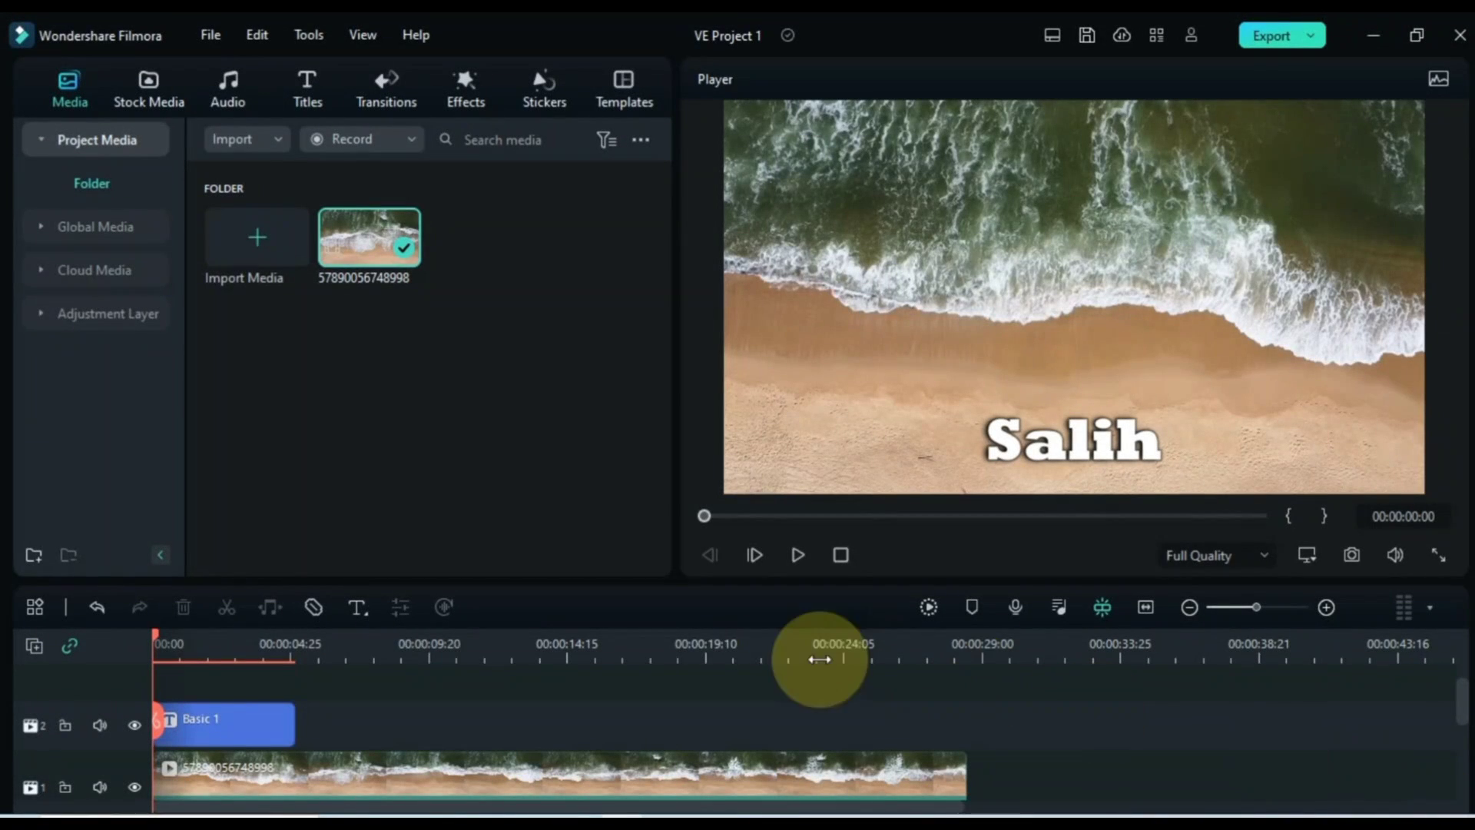
Shift the title slightly left and up over the beach frame at 00:00:03:20 and extend its clip to about 9 seconds
left_click_drag(157, 632, 257, 644)
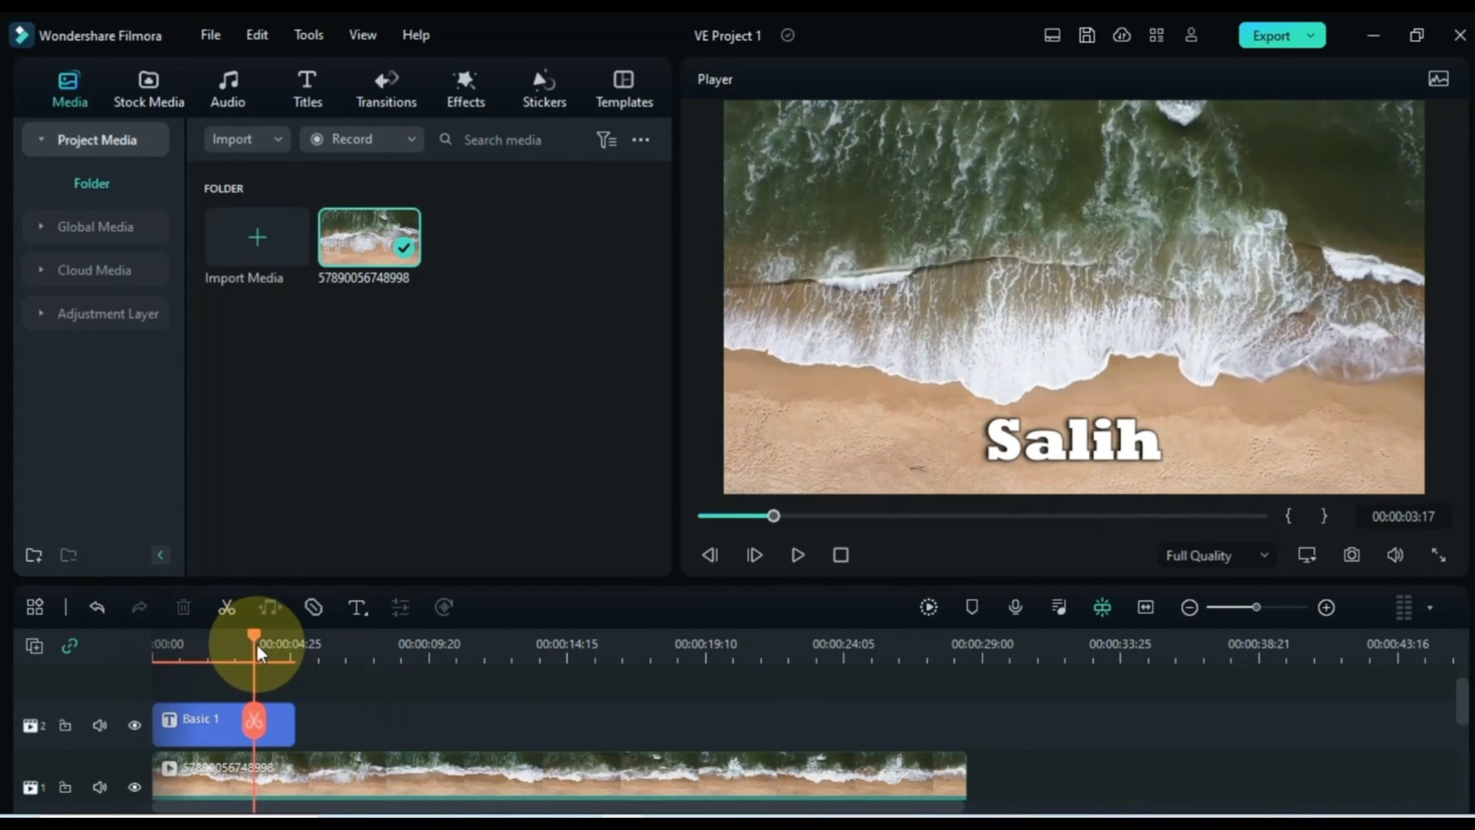
double_click(197, 719)
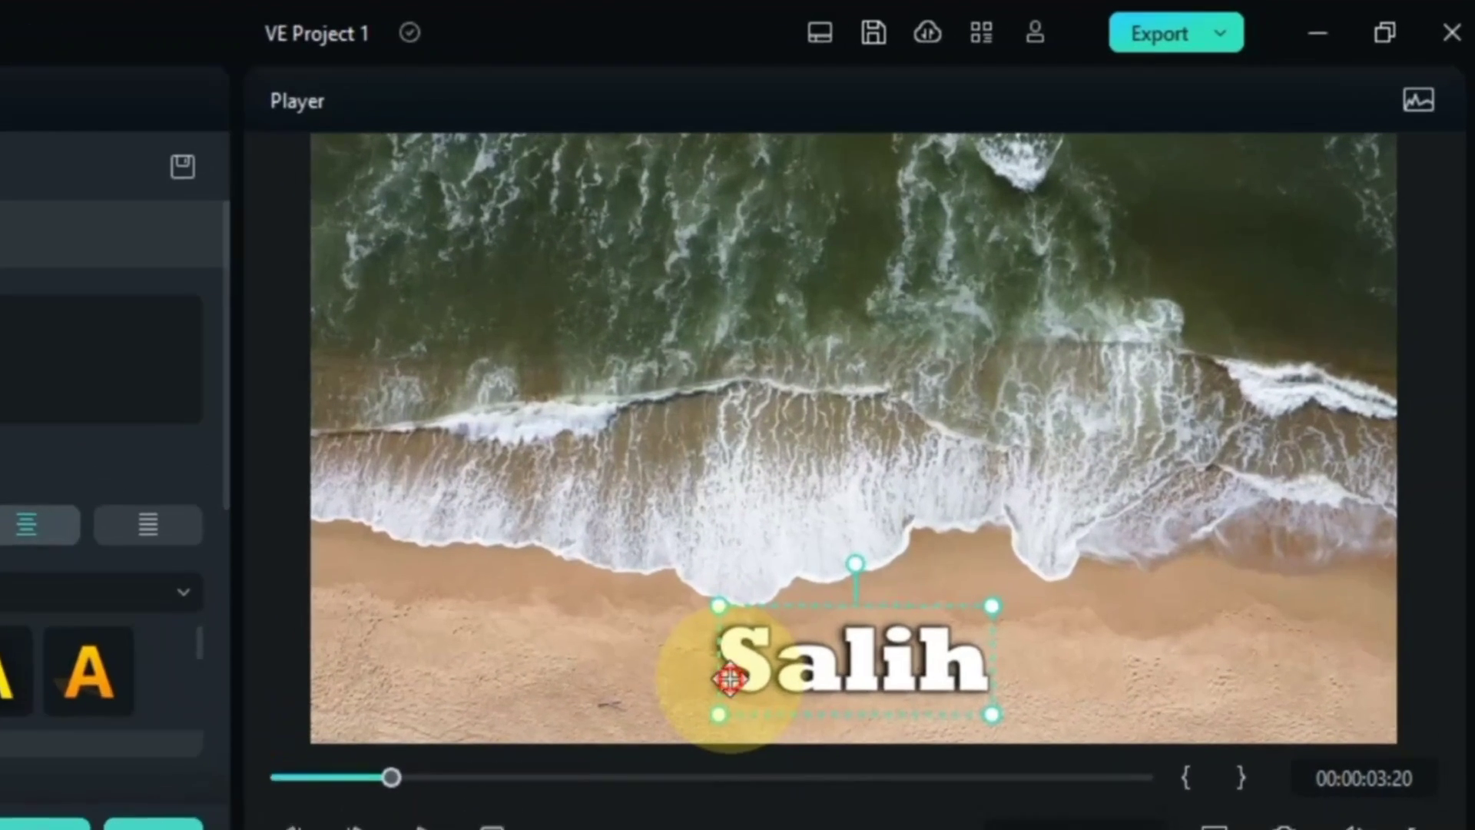
left_click_drag(996, 452, 934, 452)
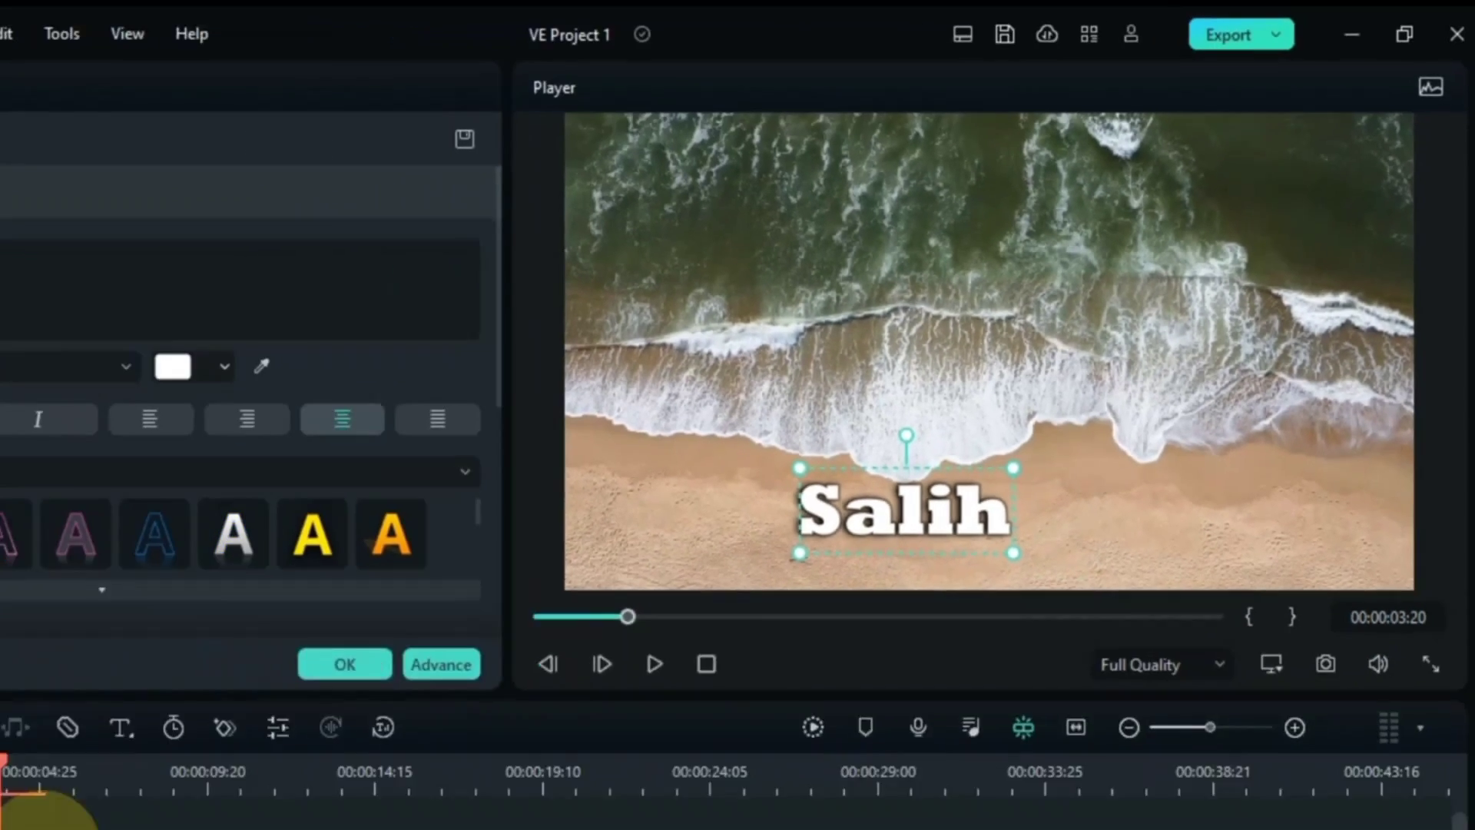
left_click_drag(294, 713, 406, 710)
With the playhead at 00:00:02:17, move the title up so it overlaps the wave's edge, and play from the start
left_click_drag(257, 631, 289, 649)
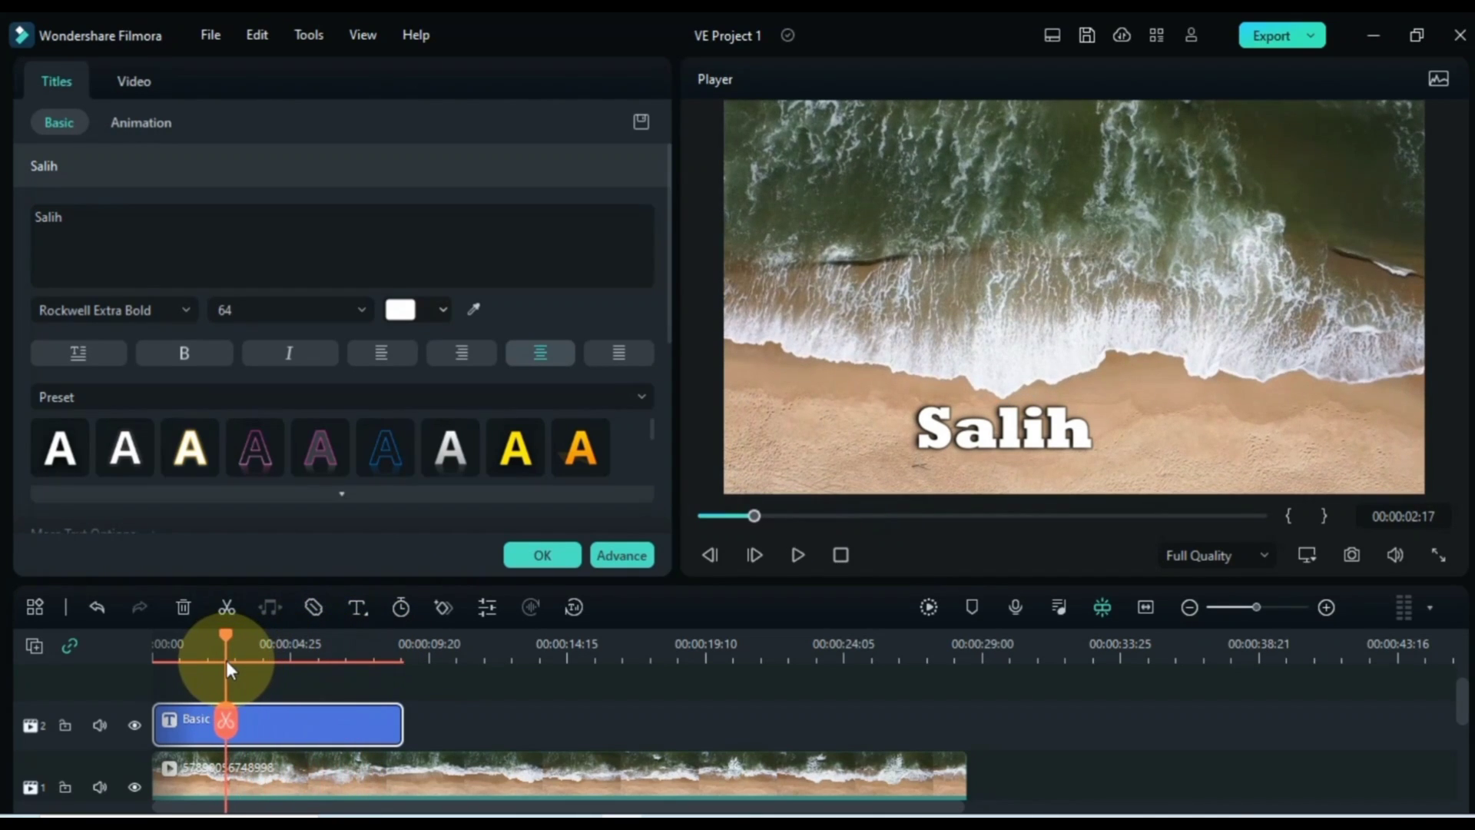
left_click(311, 710)
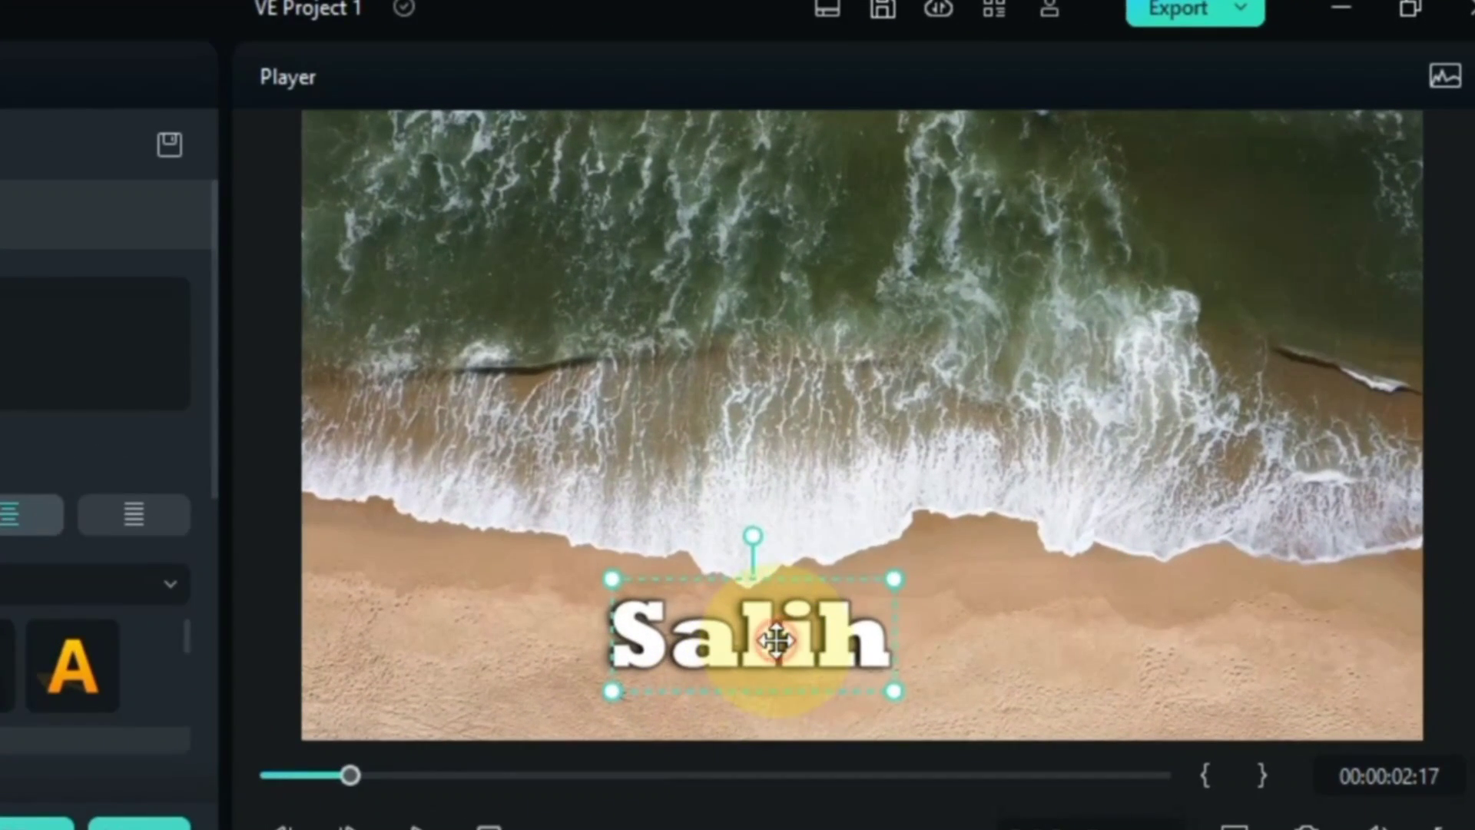
left_click_drag(968, 472, 968, 441)
left_click_drag(770, 592, 766, 593)
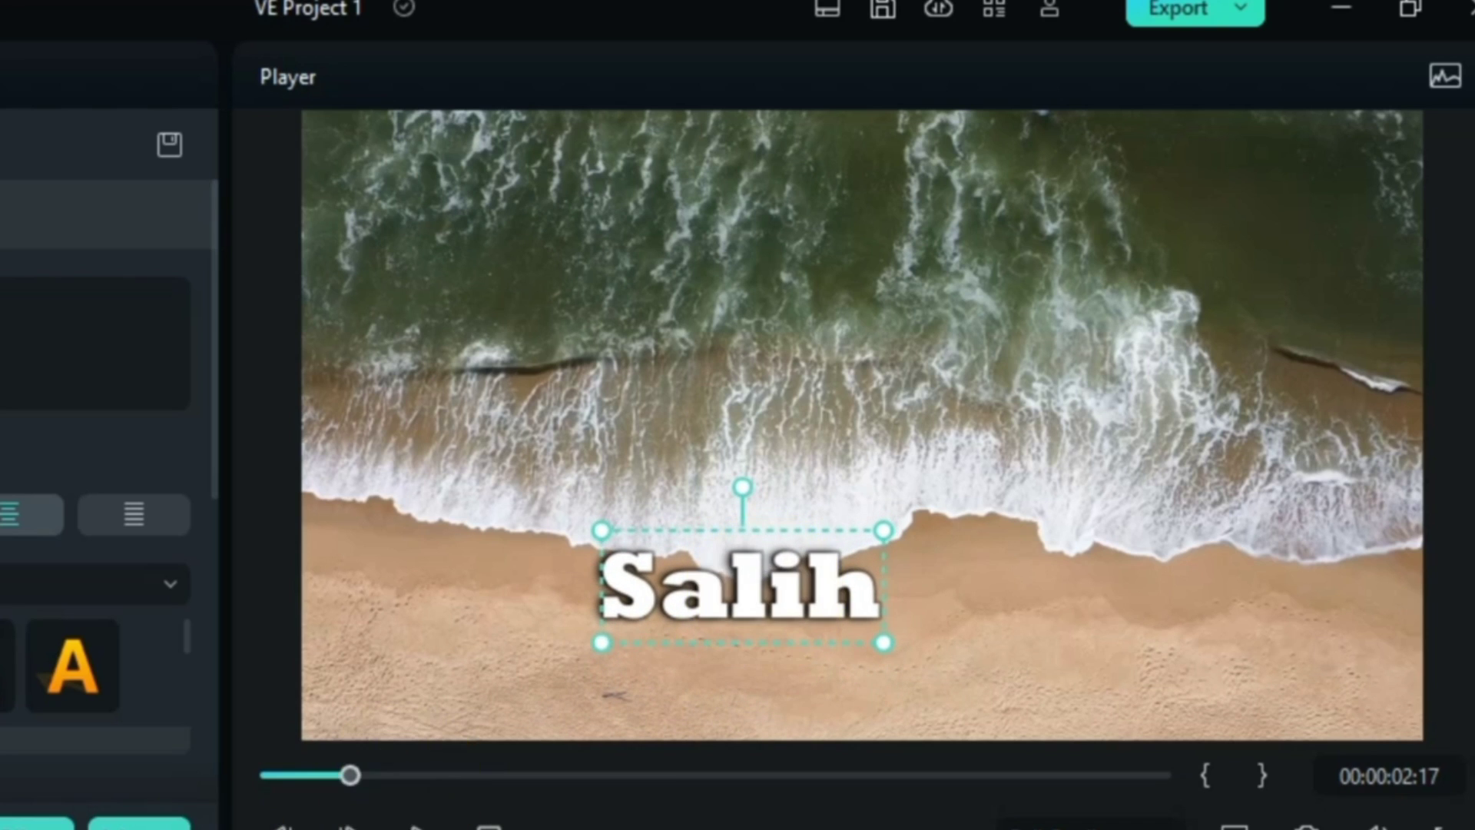
key("Home")
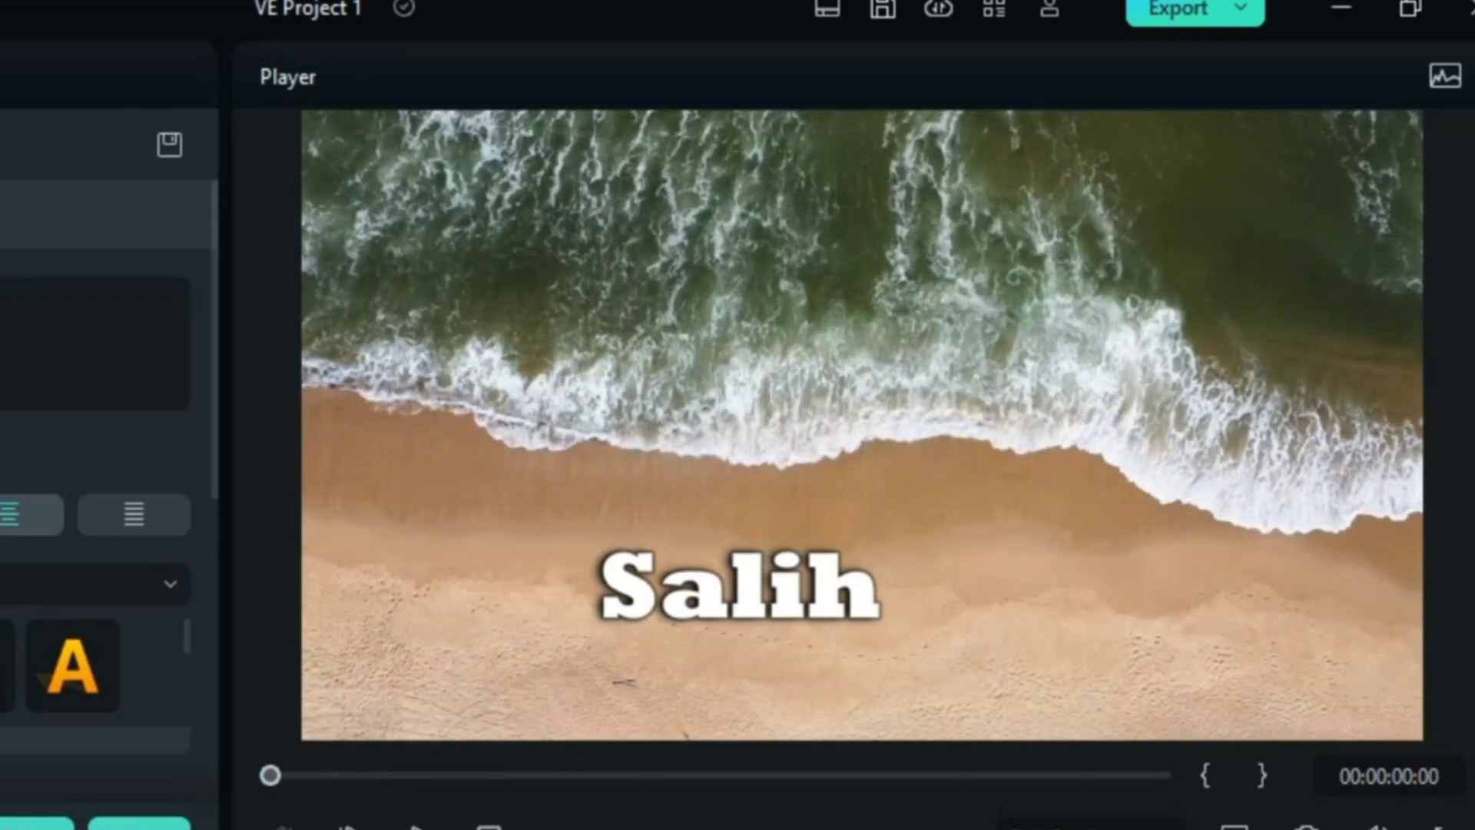
key("space")
At 00:00:01:09, hide track 1, save a PNG snapshot of the title on black, and show track 1 again
left_click_drag(440, 775, 310, 775)
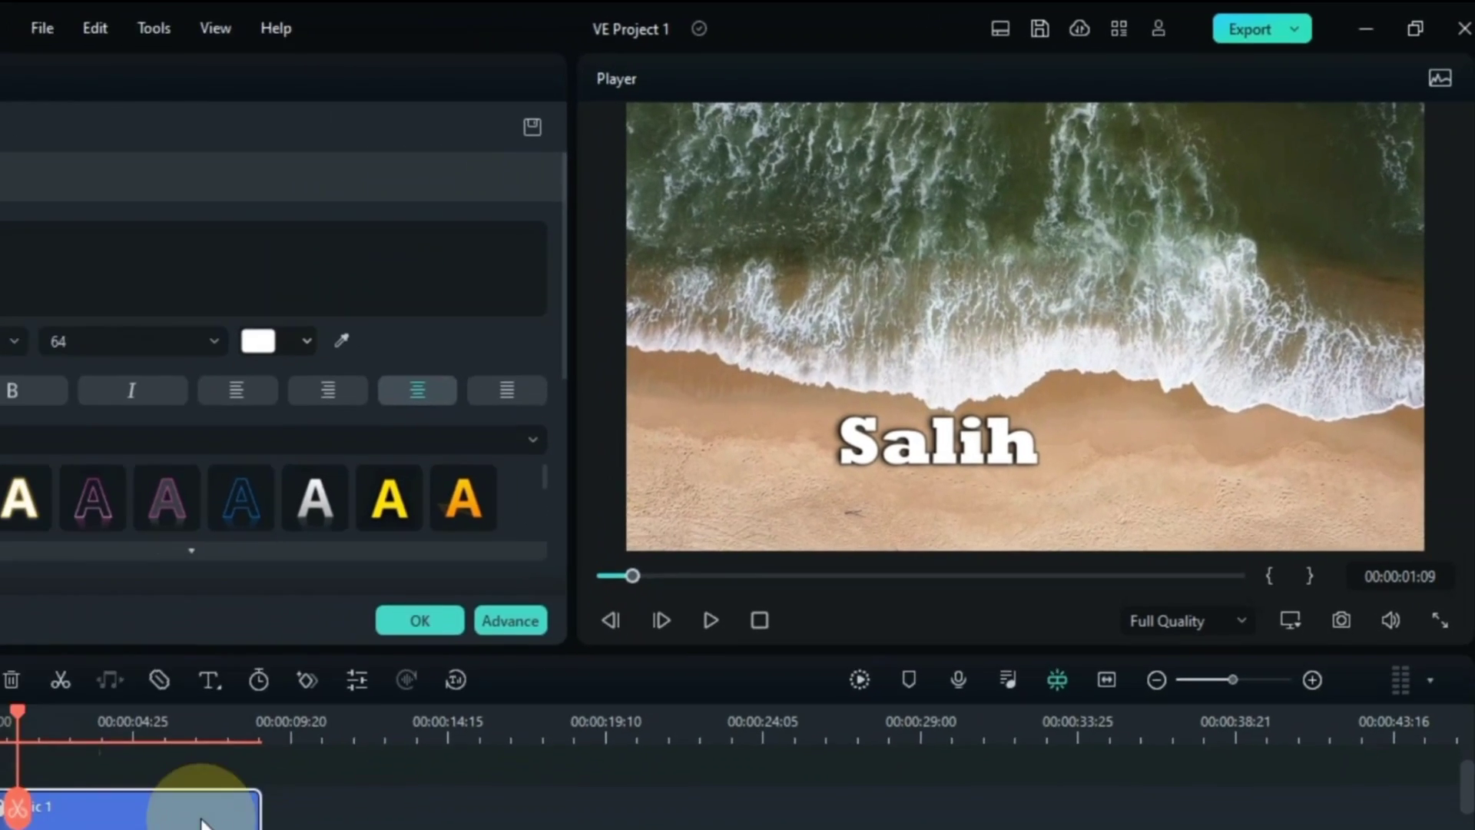
left_click(409, 724)
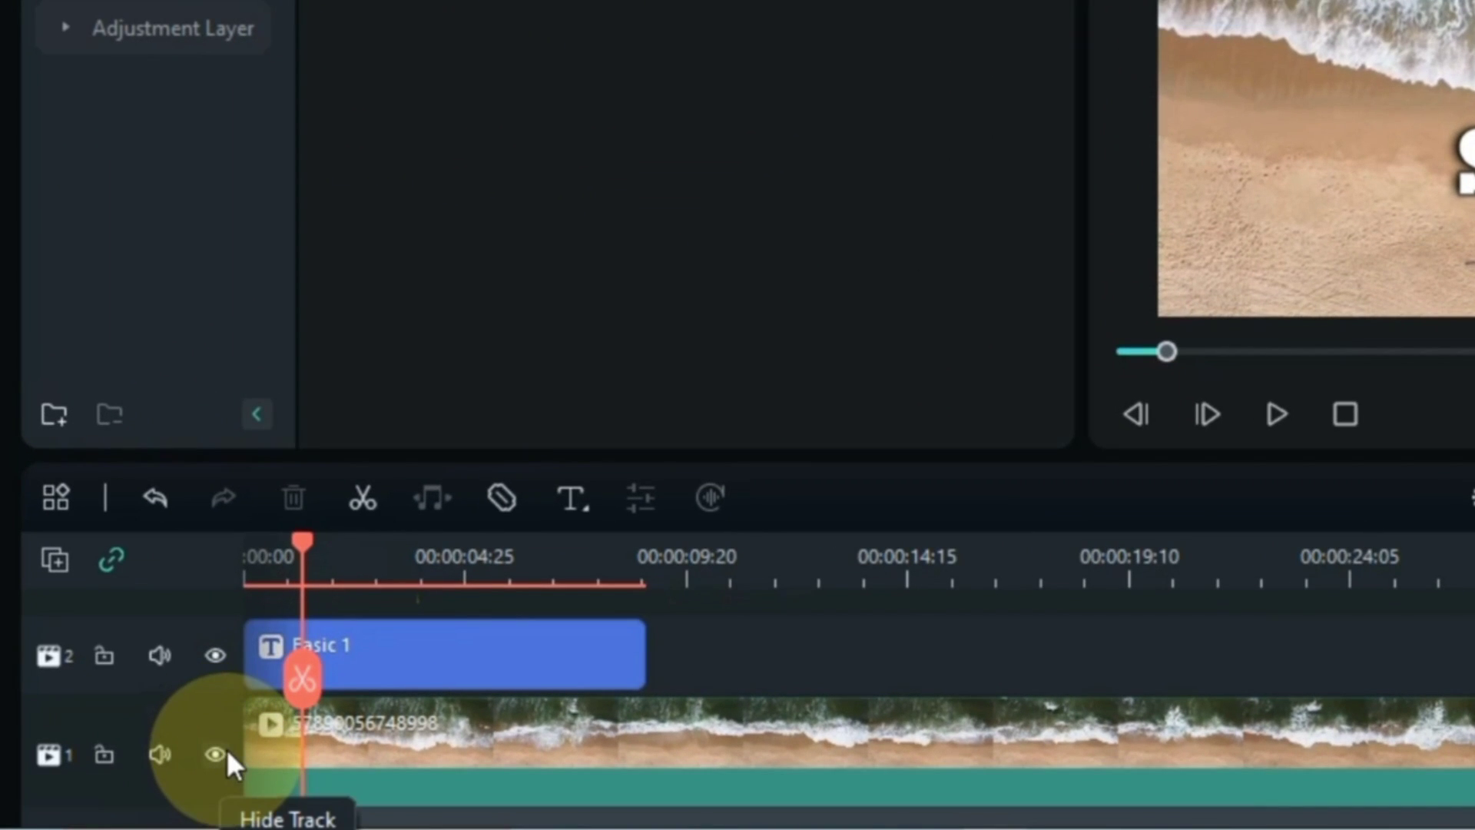
left_click(165, 787)
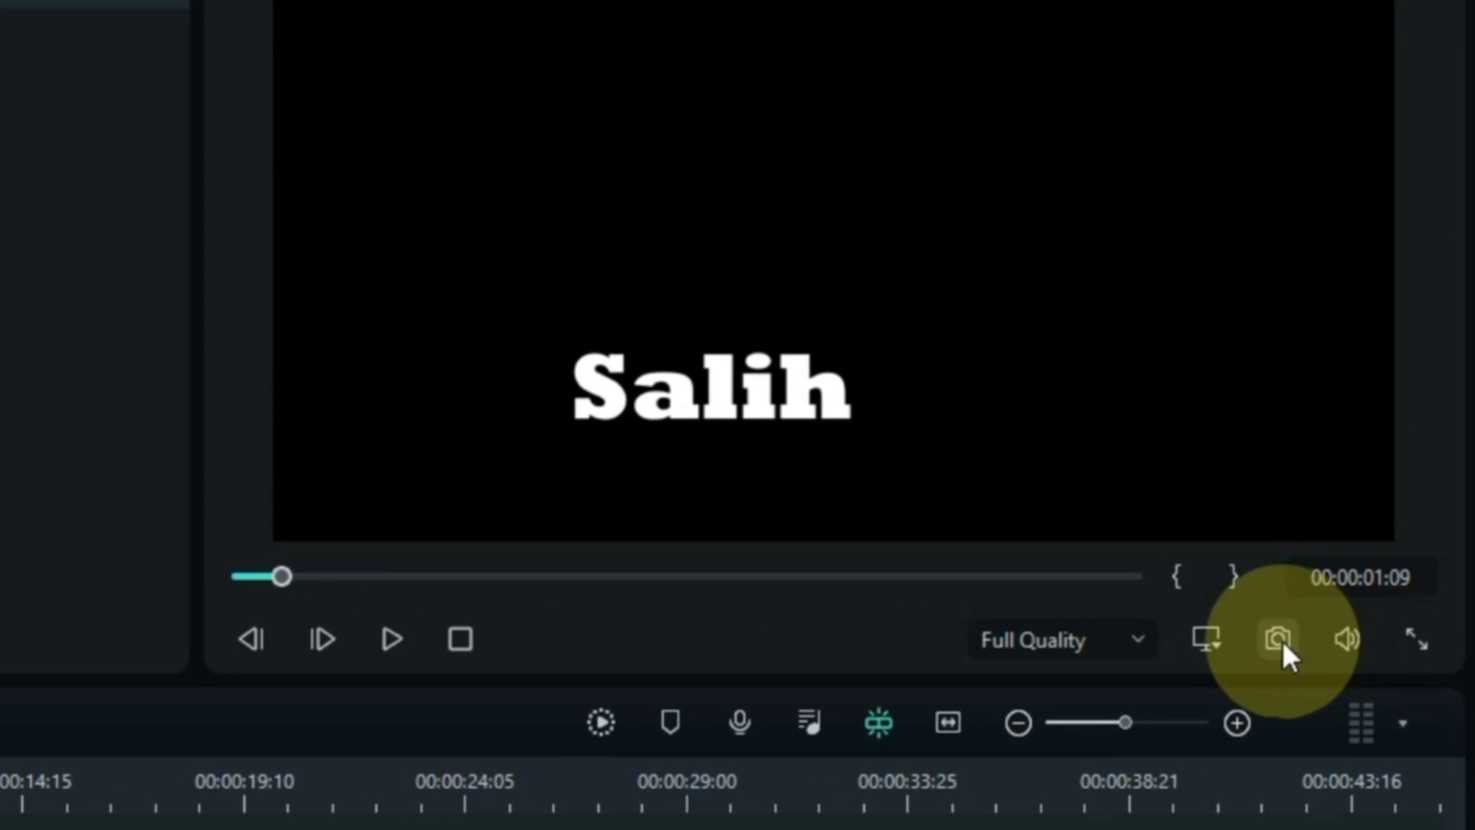
left_click(1279, 642)
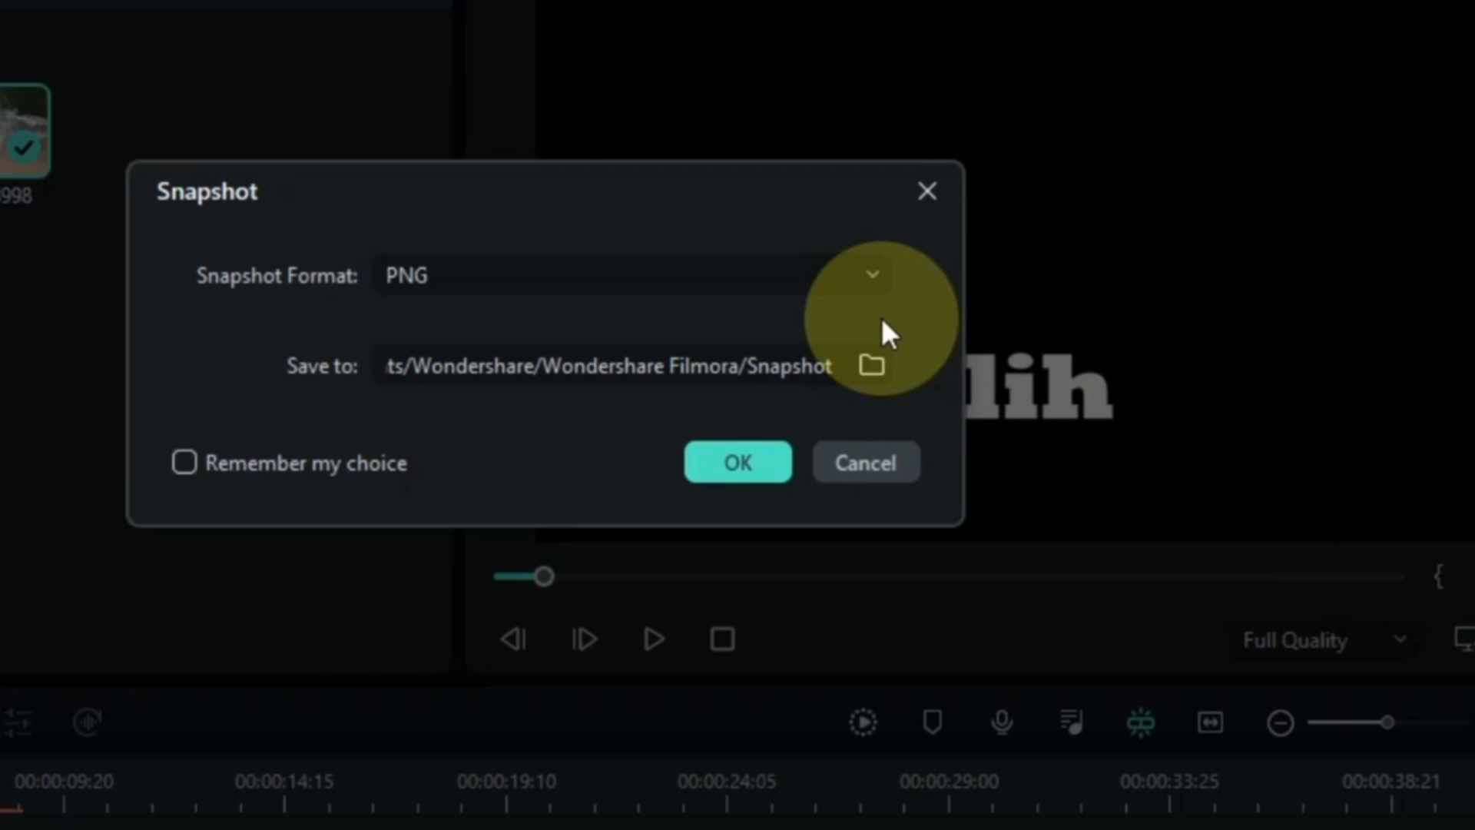
left_click(759, 268)
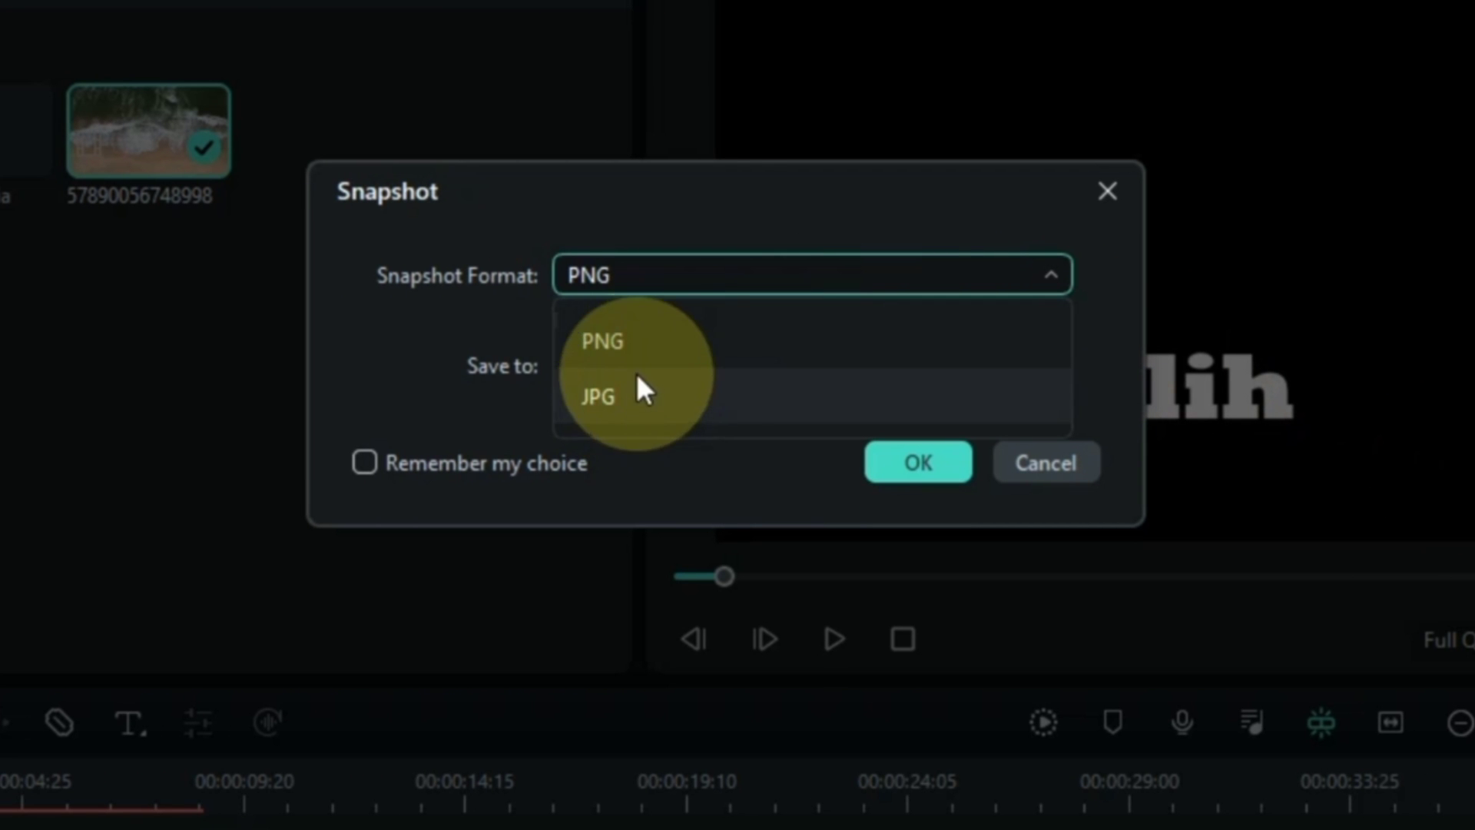
left_click(679, 336)
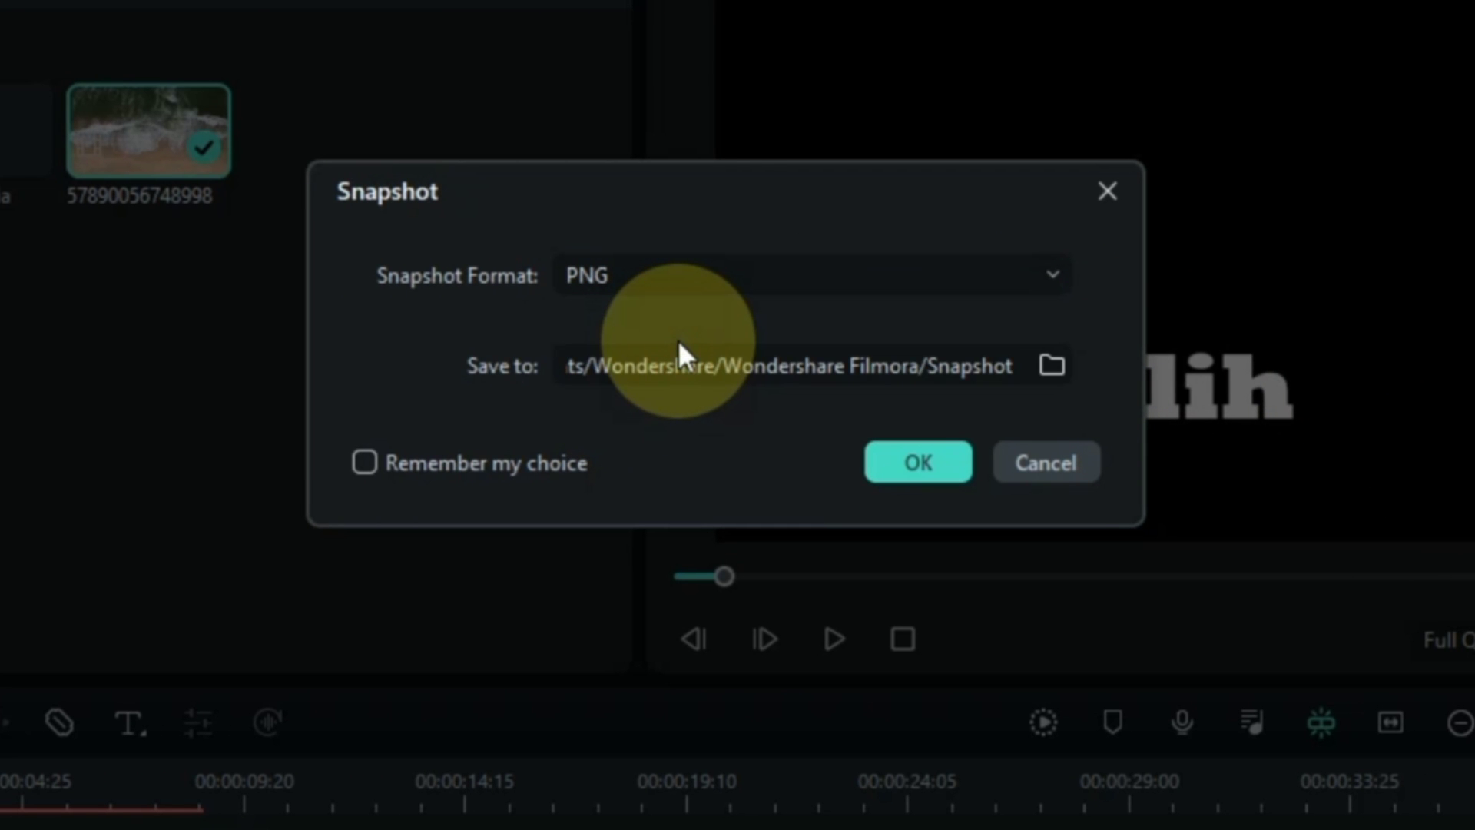
left_click(933, 463)
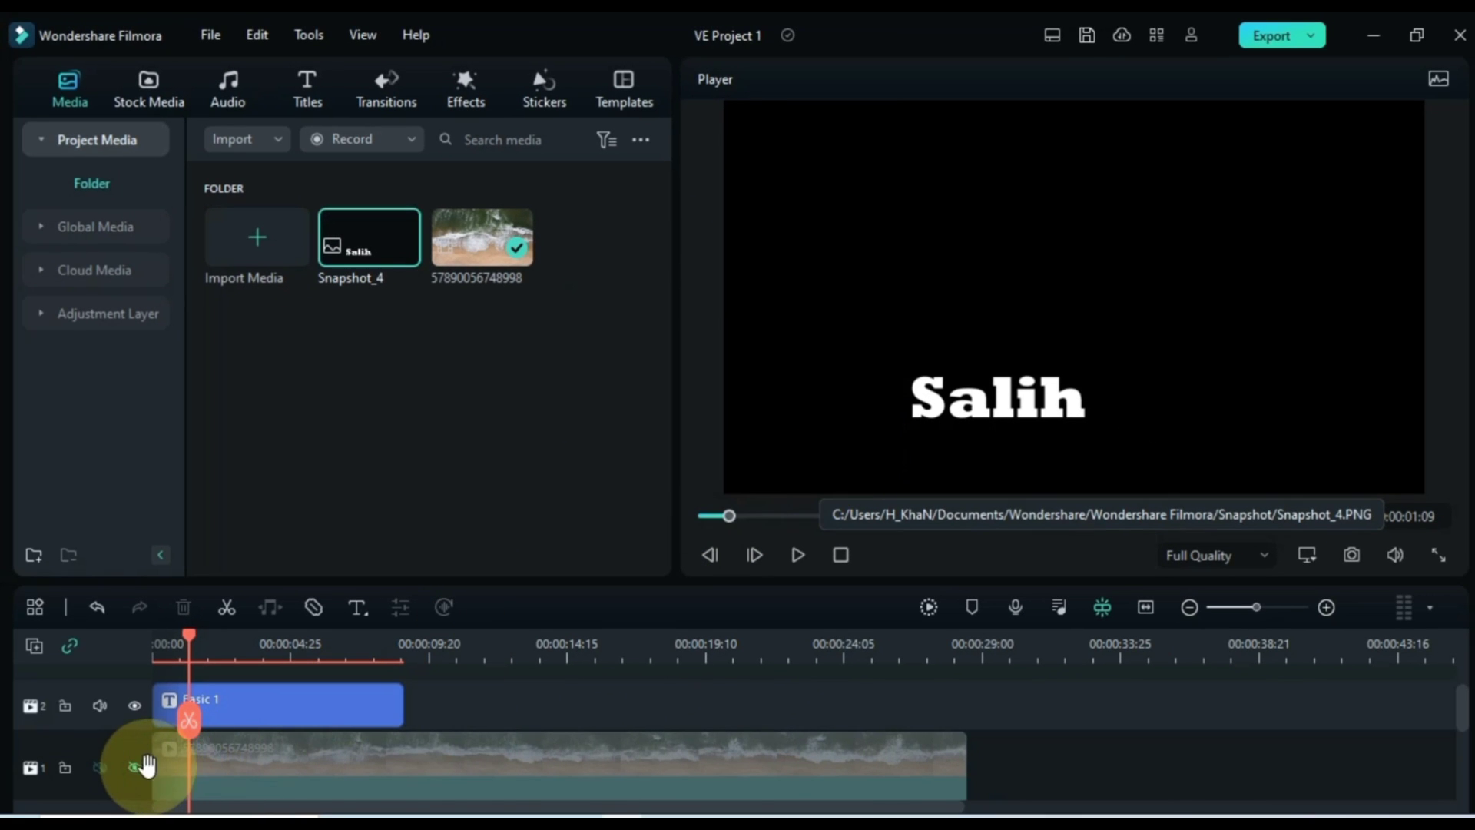
left_click(136, 768)
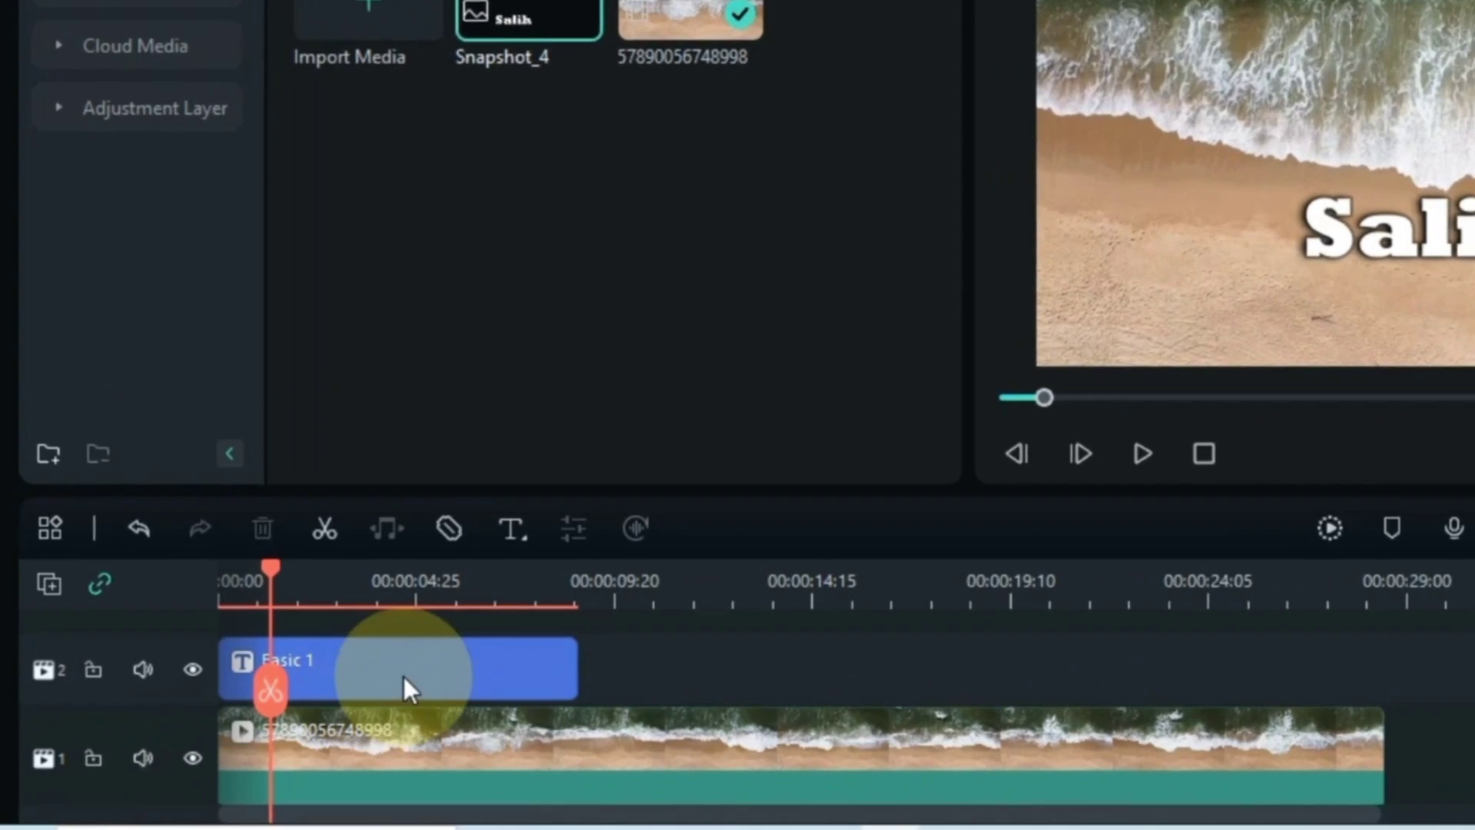
Delete the Basic 1 title clip from track 2
left_click(282, 707)
right_click(451, 658)
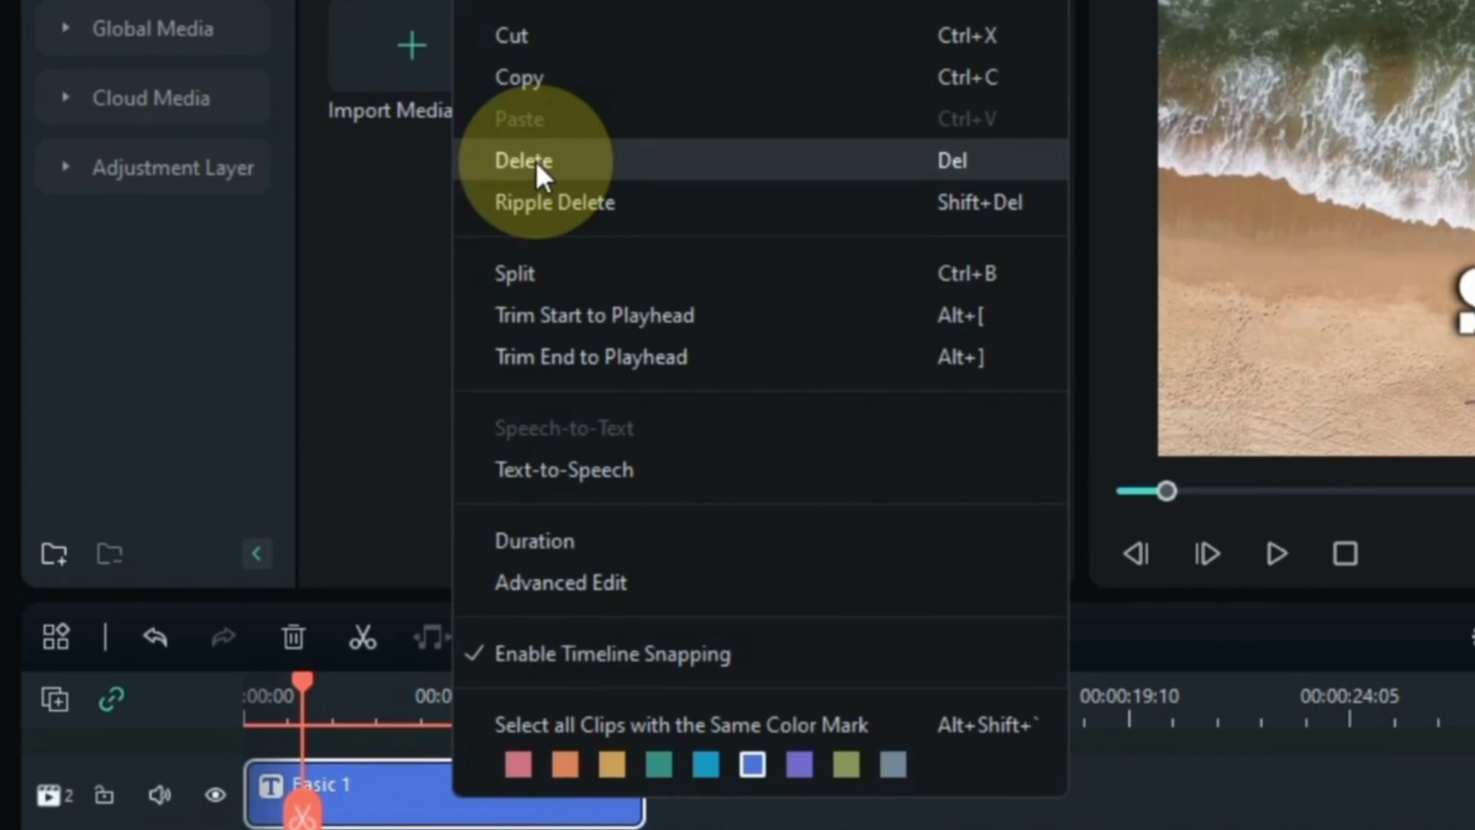
left_click(537, 150)
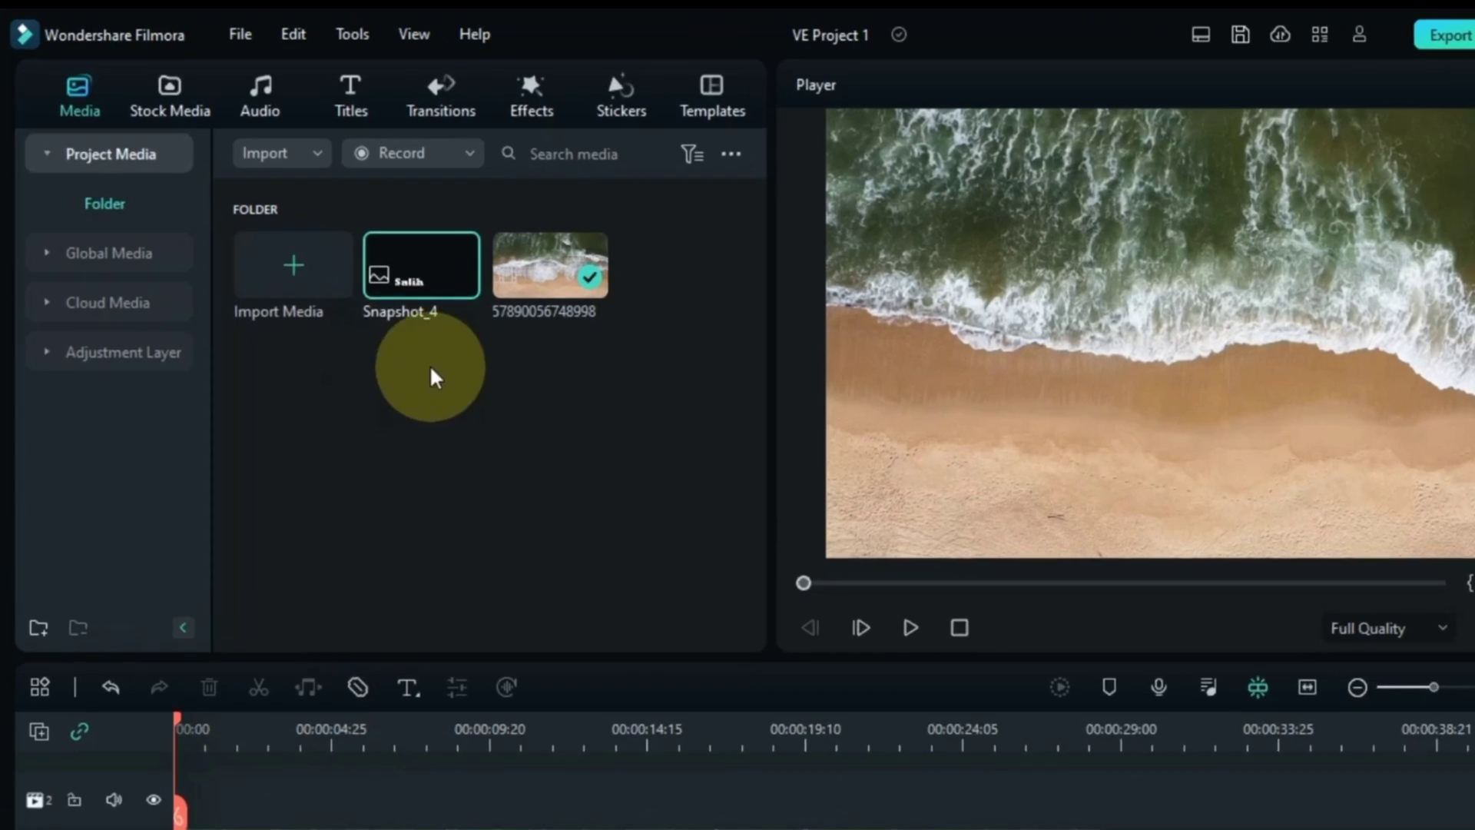
Place the Snapshot_4 image at the start of track 2 and extend it to the end of the beach clip
mouse_move(520, 114)
left_click_drag(577, 368, 247, 829)
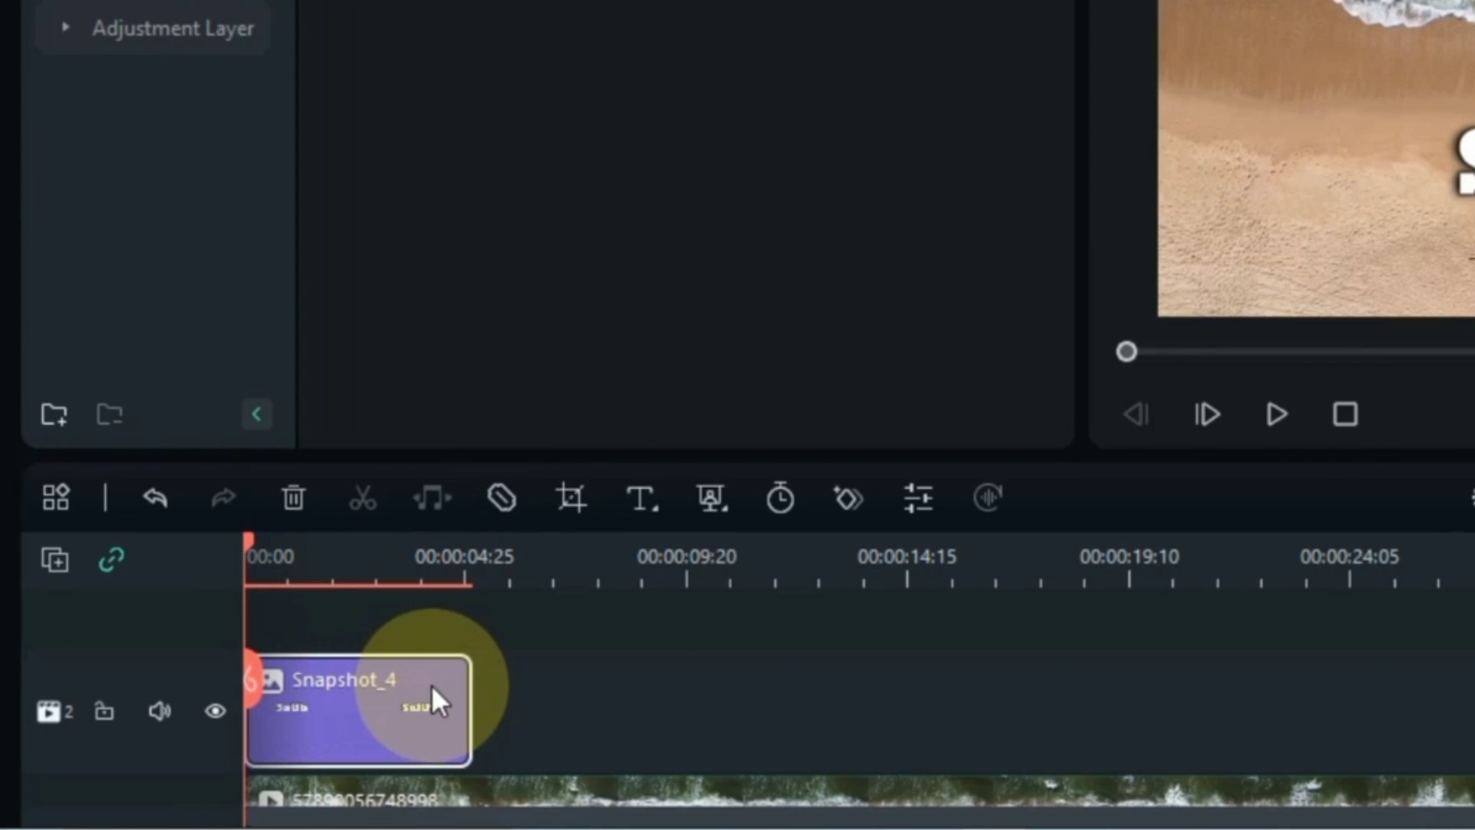
left_click_drag(466, 678, 1119, 664)
left_click_drag(752, 703, 959, 708)
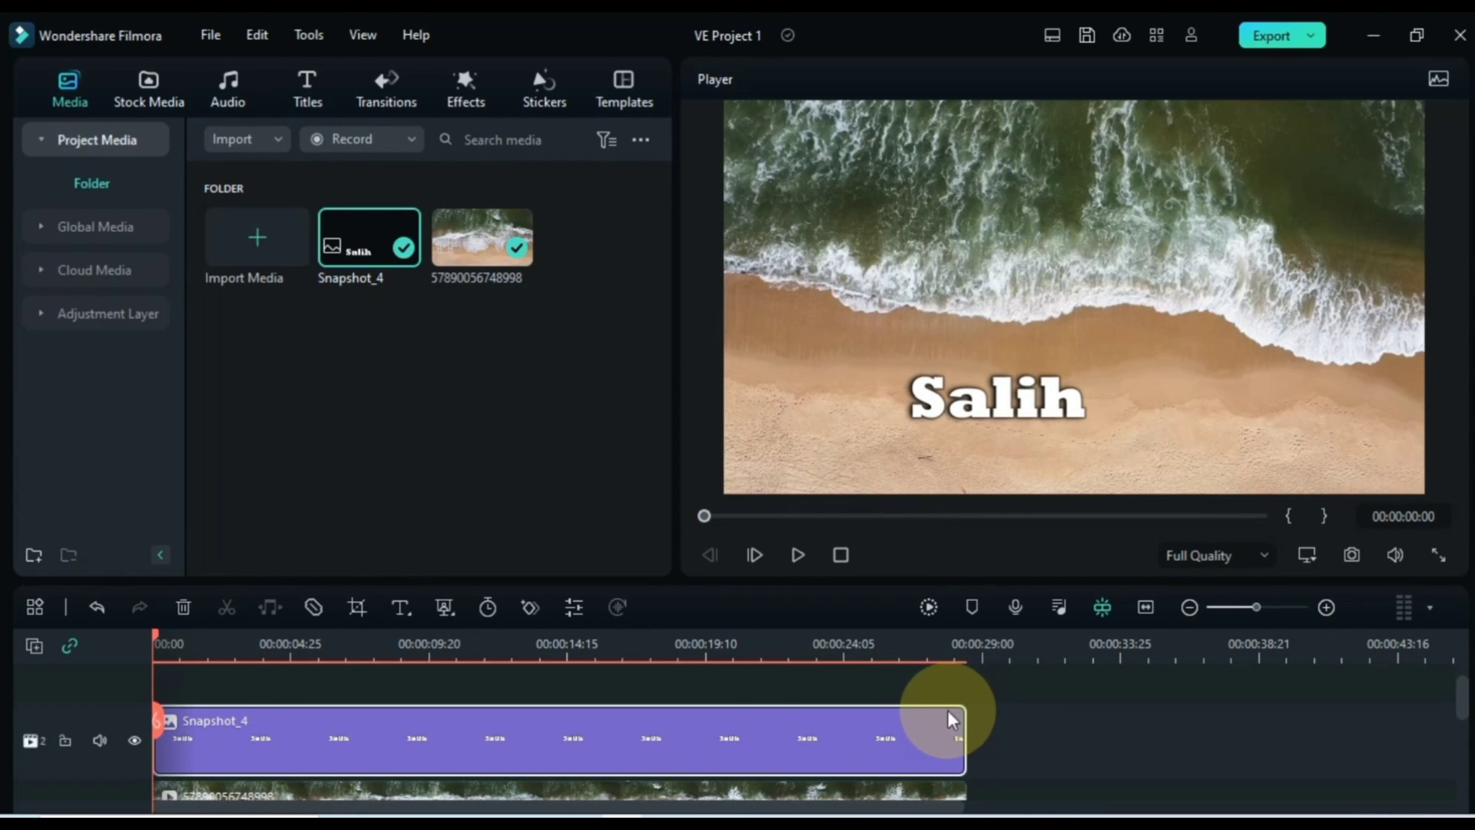
Open the snapshot clip's image settings and add a Transform keyframe just before 00:00:04:25
double_click(228, 732)
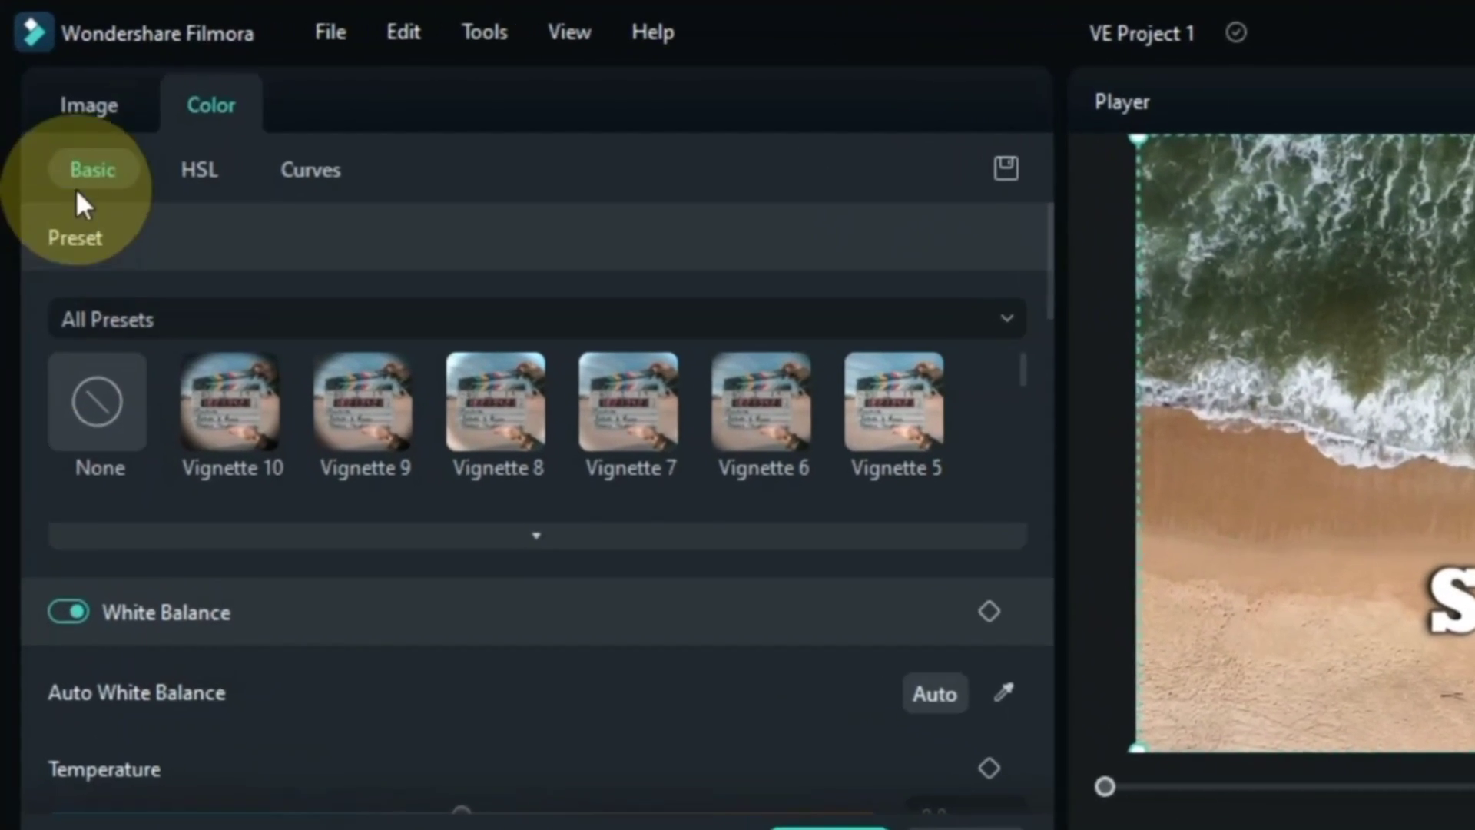
left_click(58, 83)
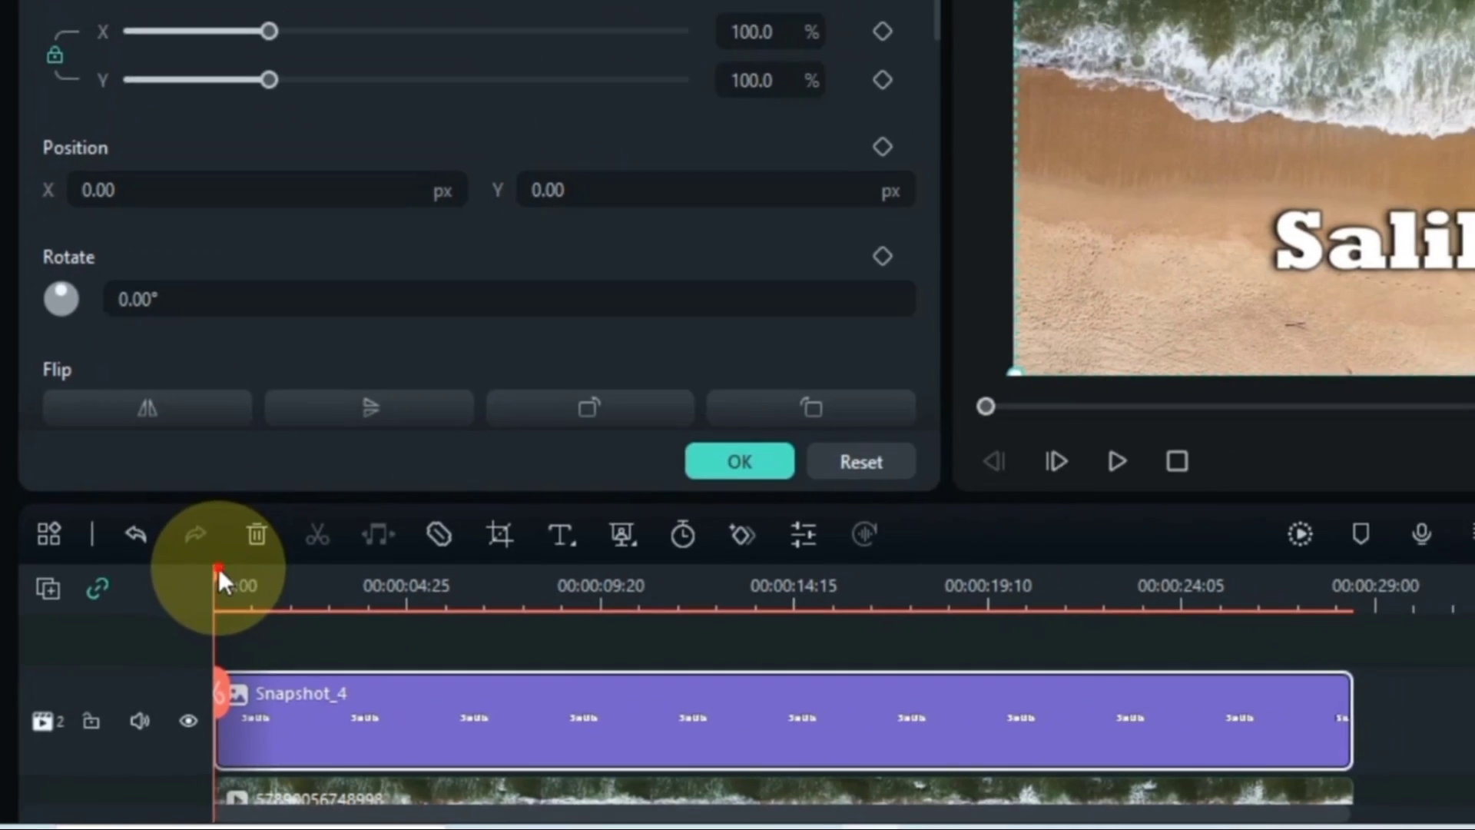
left_click_drag(218, 568, 286, 653)
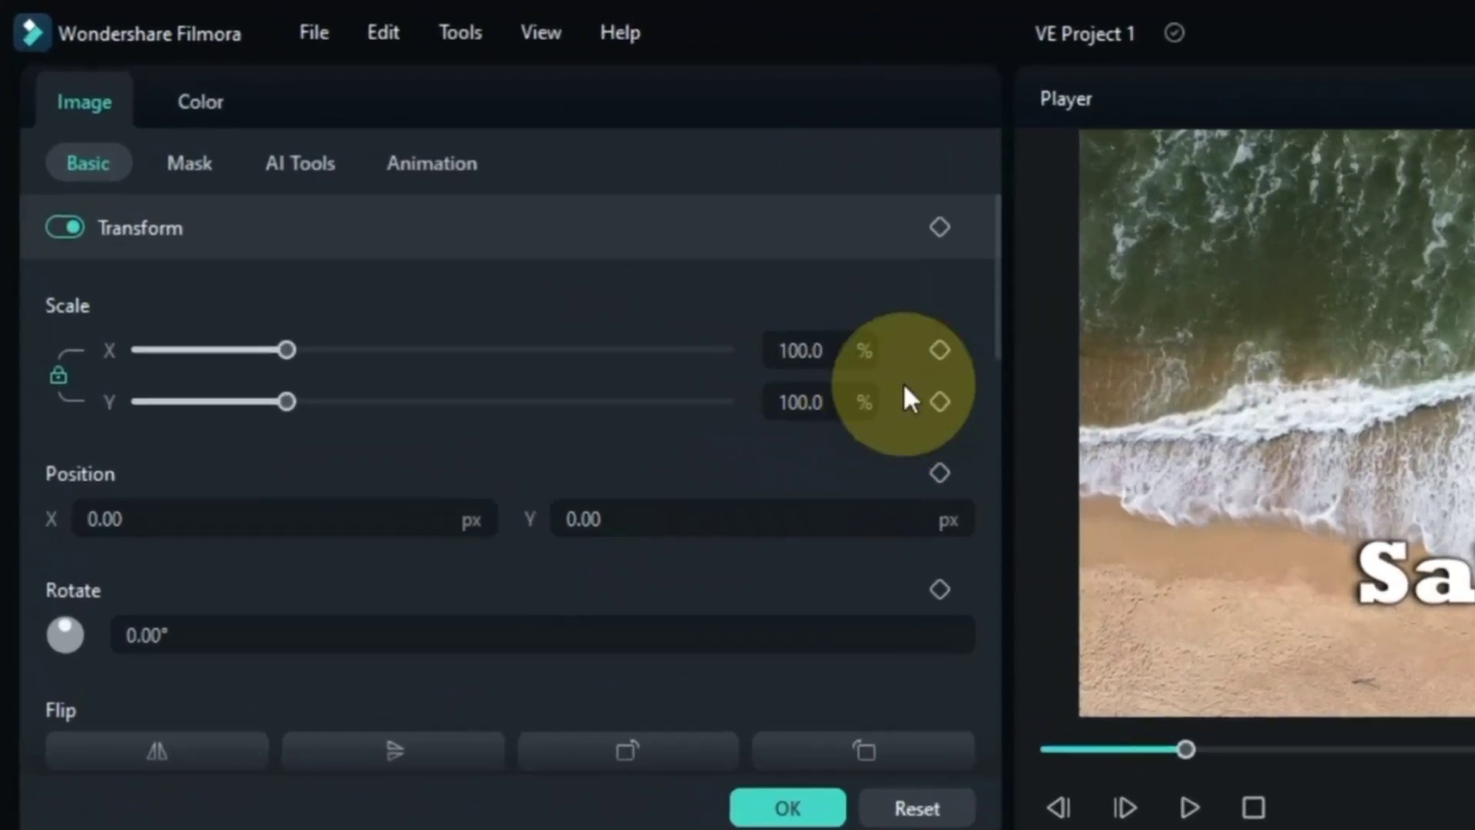
left_click(630, 165)
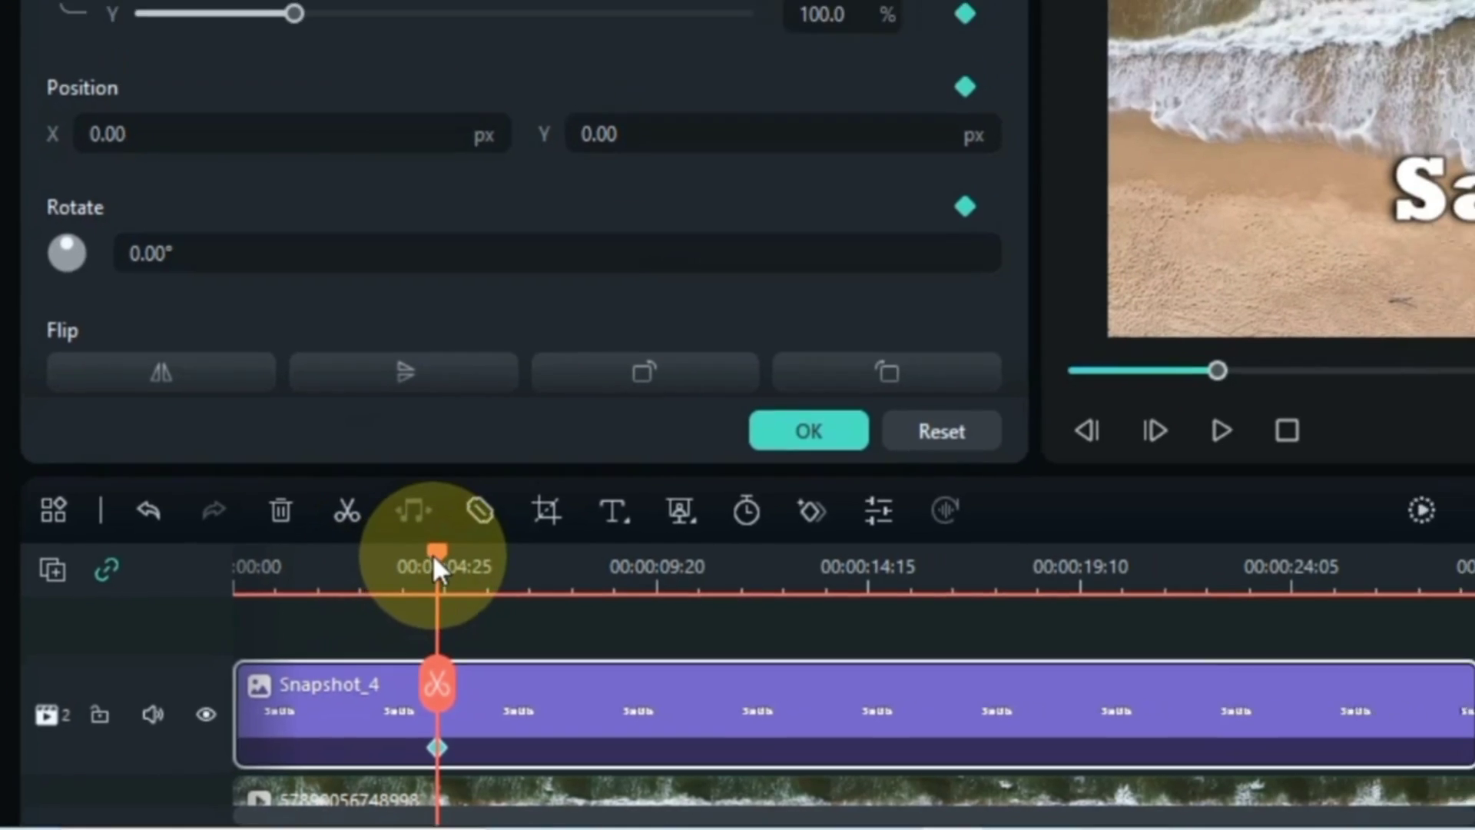
Just after 00:00:09:20, add a second Transform keyframe and set the snapshot's Y position to 209 px
left_click_drag(458, 541, 523, 543)
left_click_drag(327, 634, 457, 648)
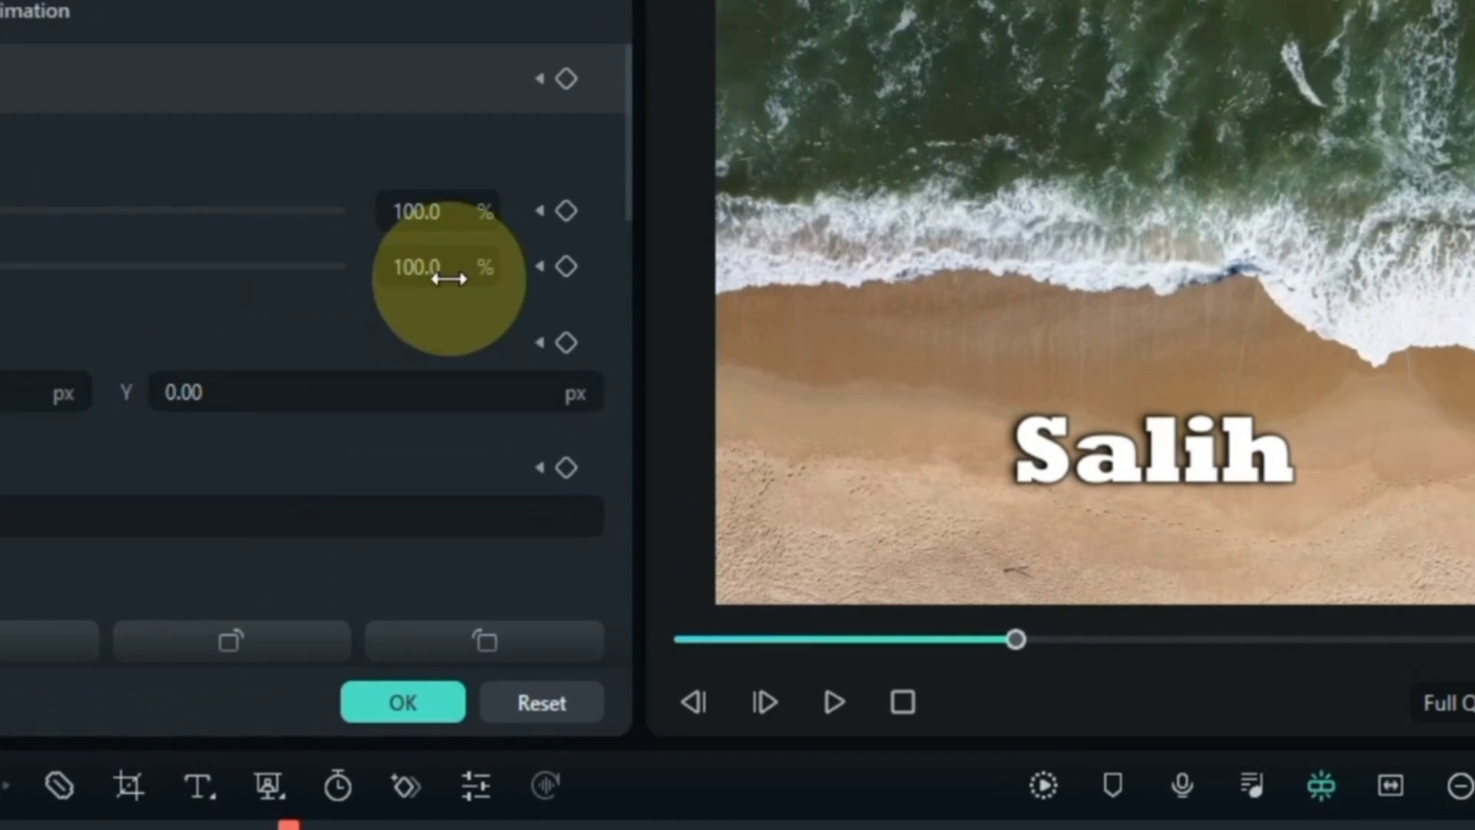
left_click(631, 165)
left_click_drag(319, 385, 451, 385)
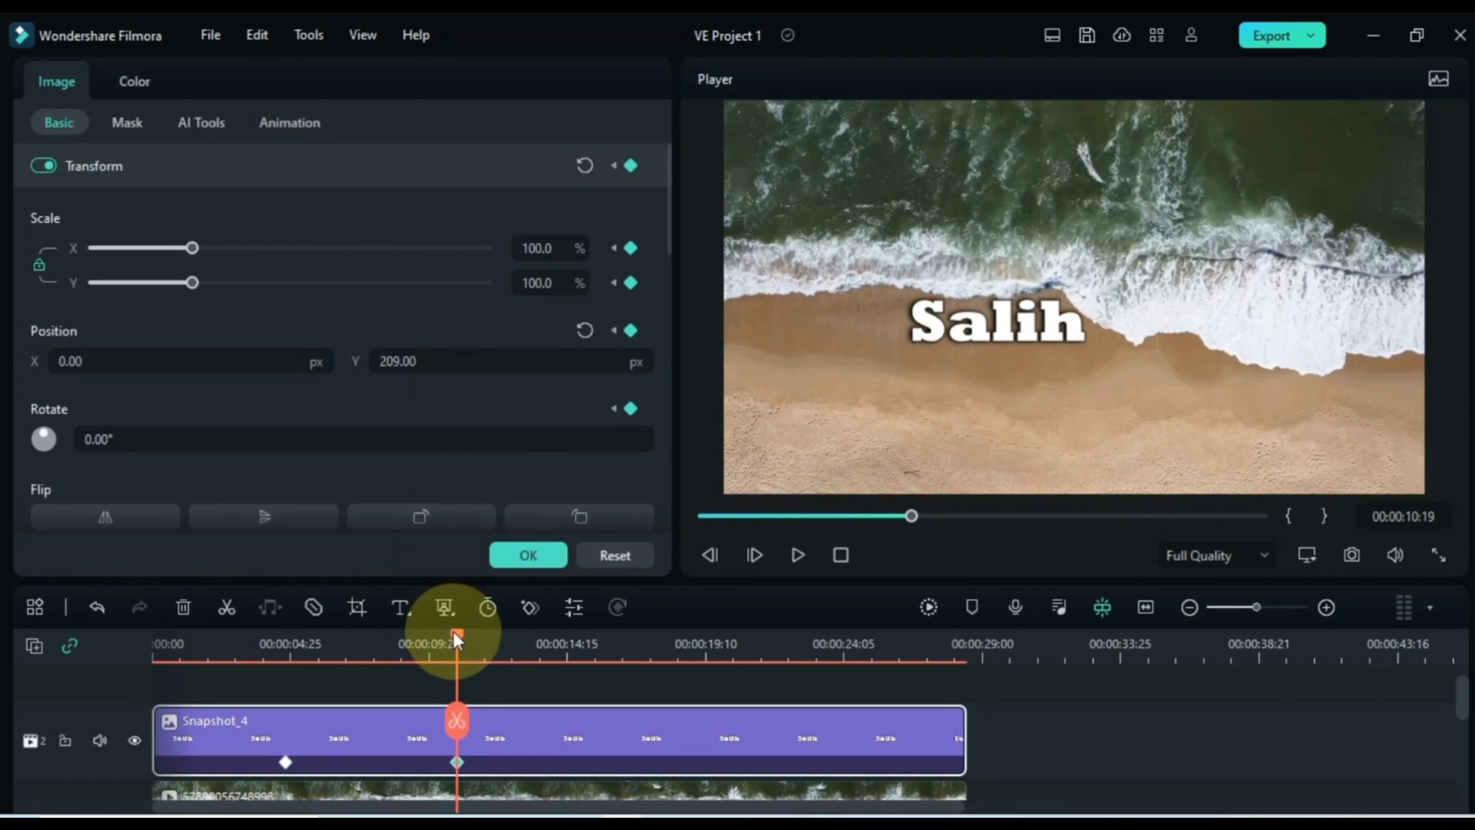
Play the timeline from the start to check the text's upward movement
left_click_drag(458, 632, 130, 661)
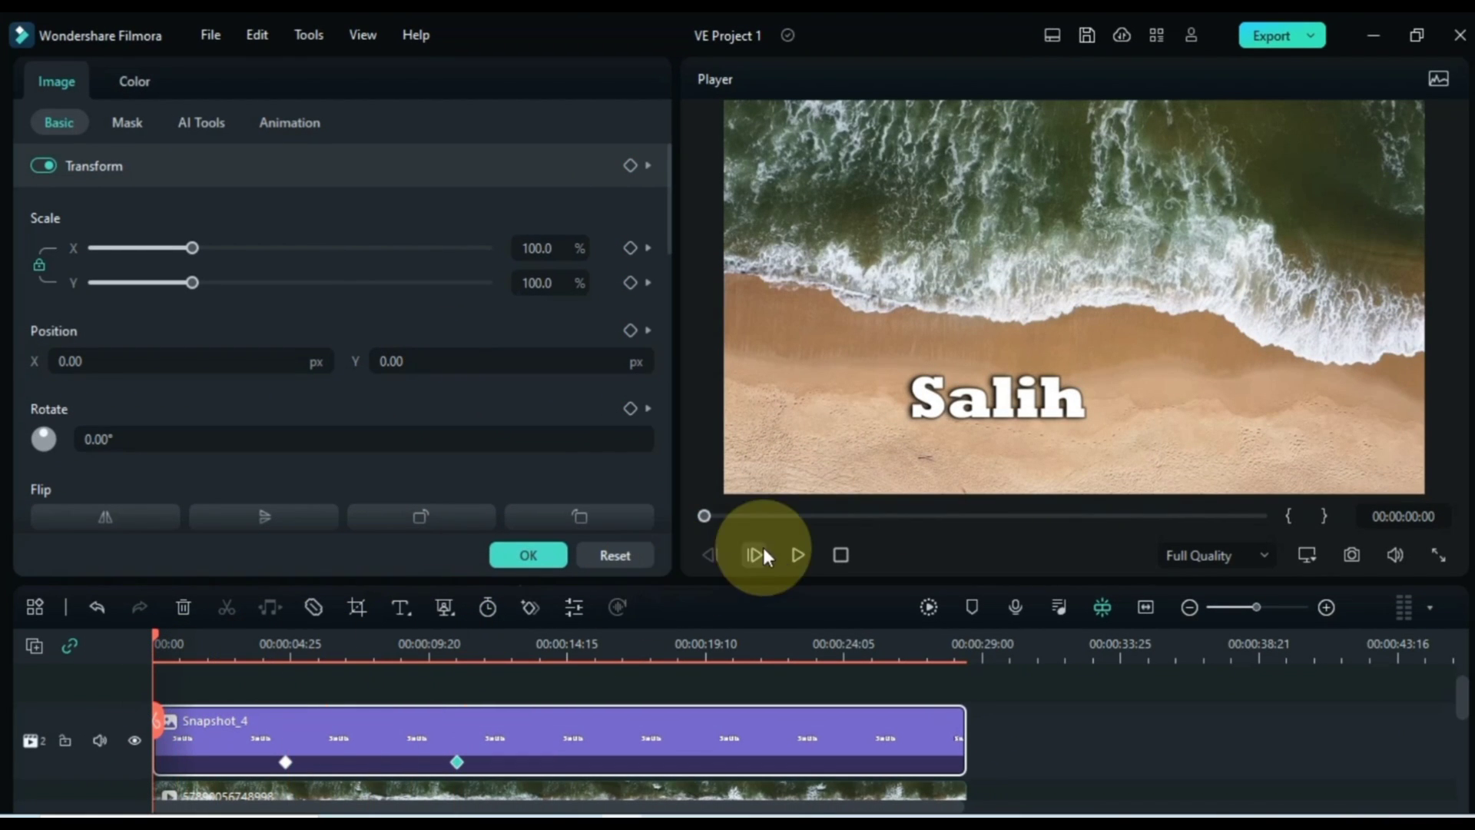
left_click(797, 552)
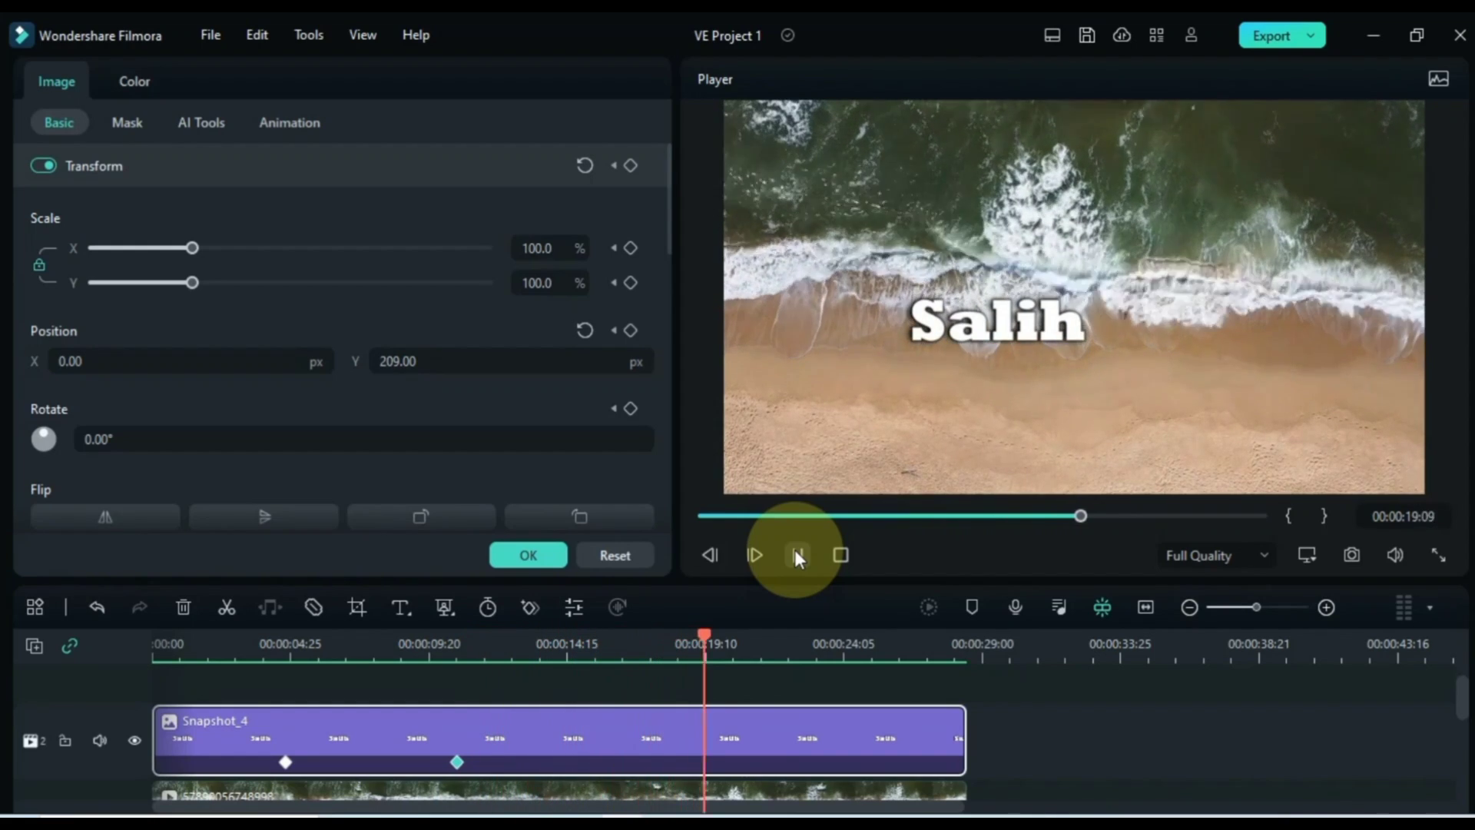
left_click(797, 554)
At 00:00:01:22, give the snapshot a rectangle mask scaled to about 12.6%, widen it and place it over the text's upper edge
left_click_drag(716, 636, 201, 675)
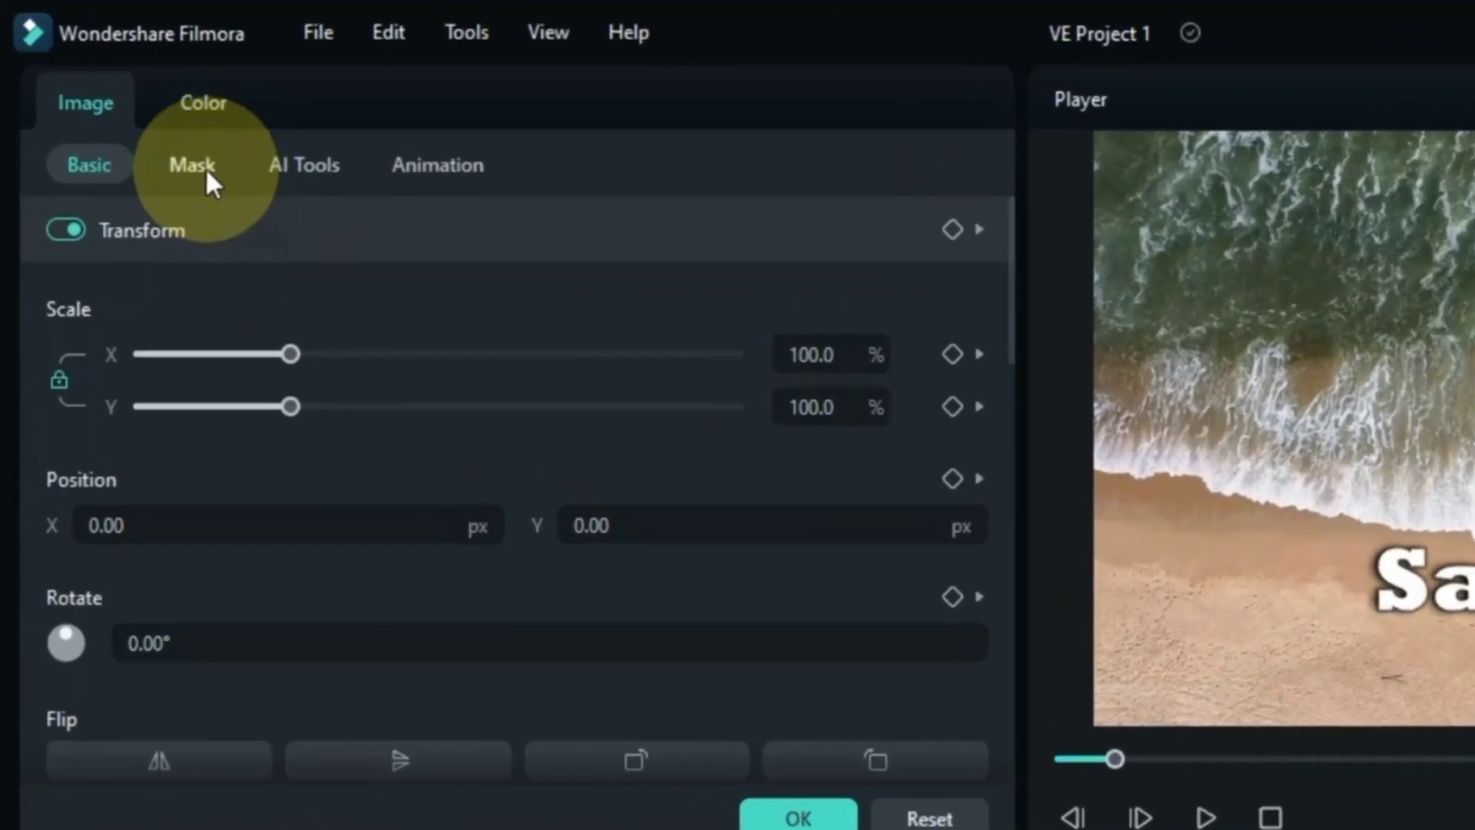
left_click(124, 119)
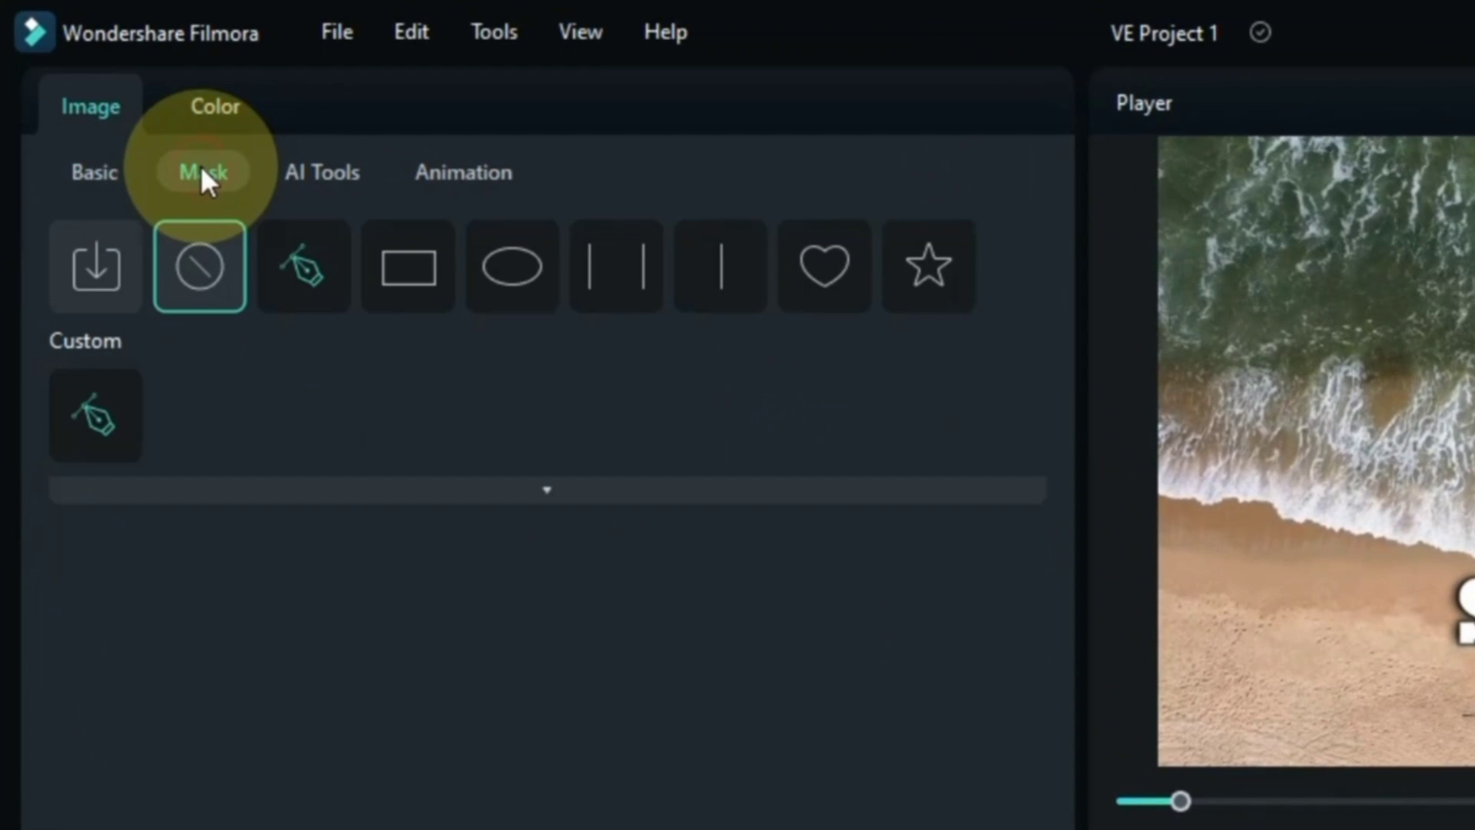
left_click(413, 269)
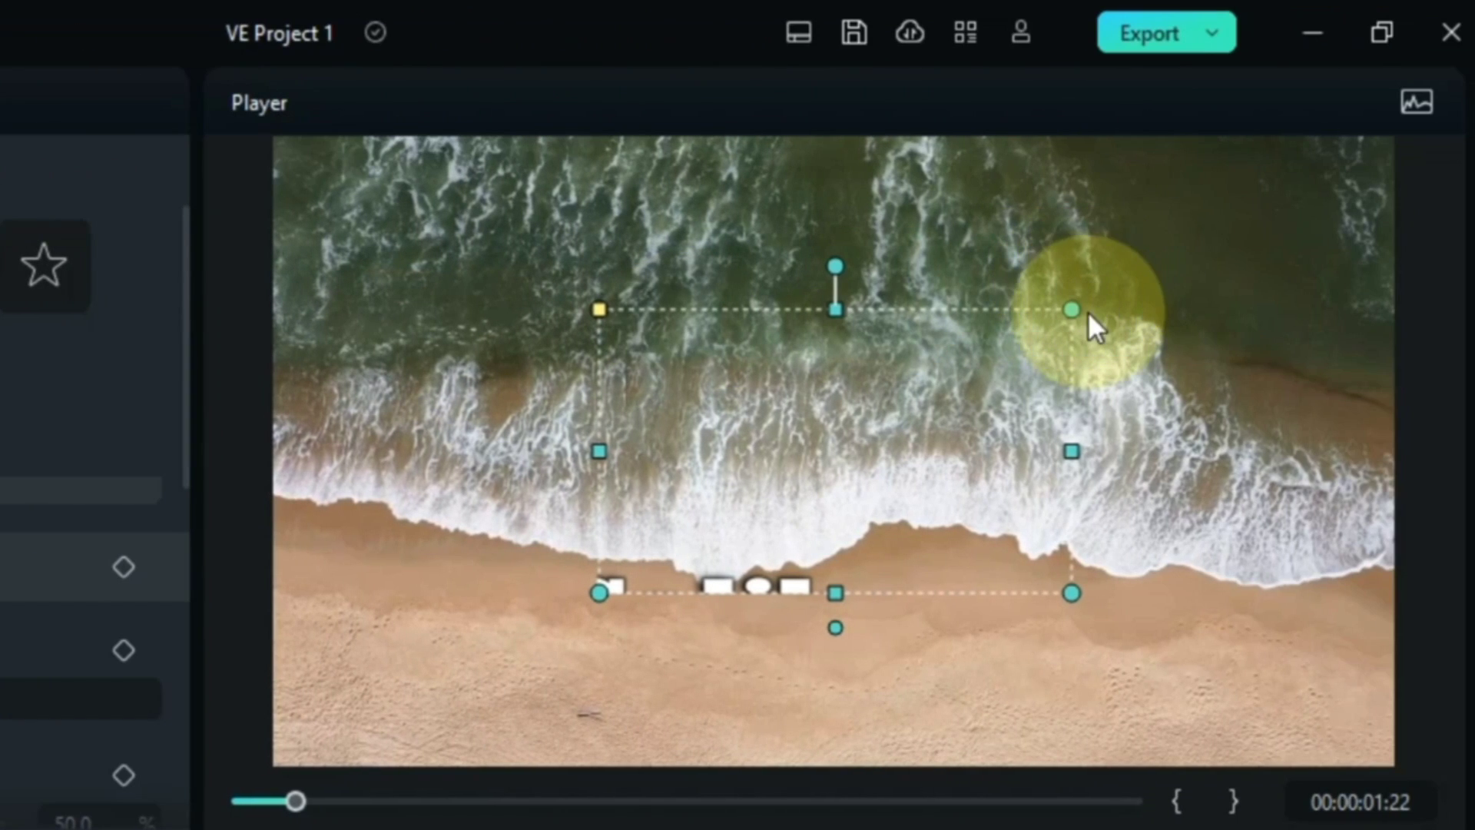
left_click_drag(1082, 315, 950, 412)
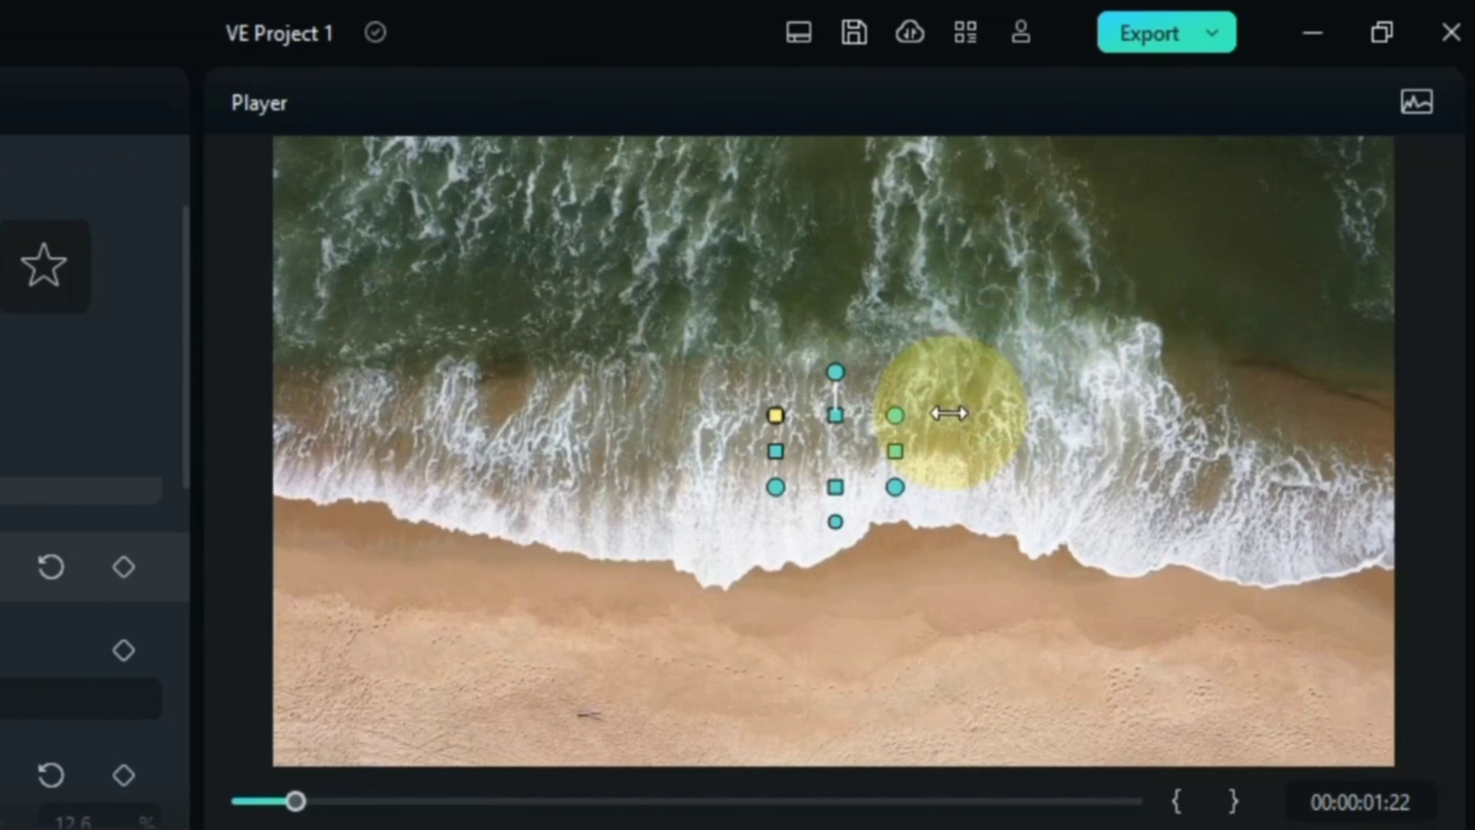
left_click_drag(777, 453, 730, 457)
left_click(868, 413)
left_click(845, 445)
left_click_drag(845, 446, 783, 520)
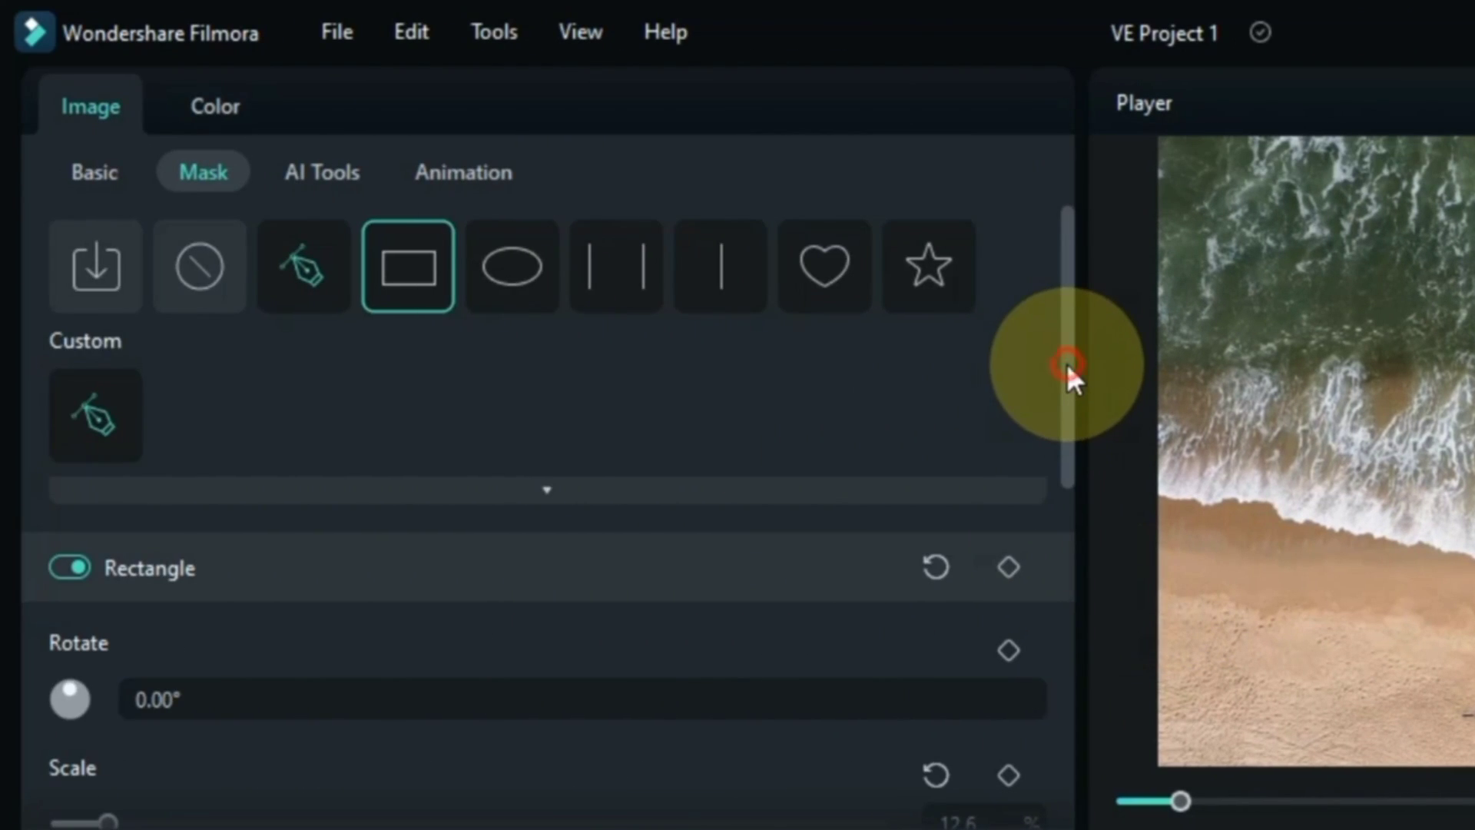
Set the rectangle mask's blur strength to 8.2% and invert the mask
left_click_drag(1068, 370, 1072, 719)
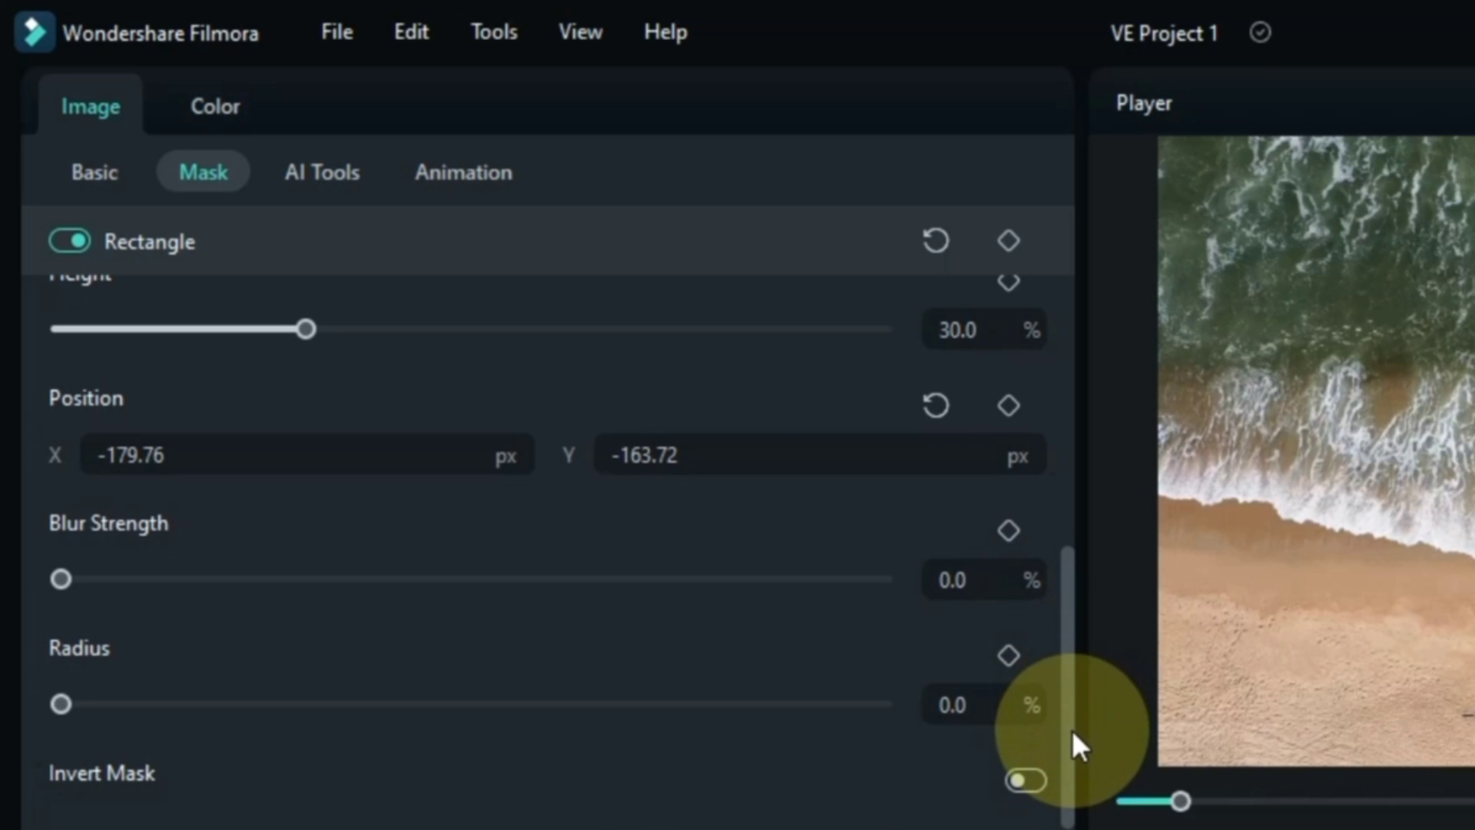
left_click_drag(62, 580, 118, 579)
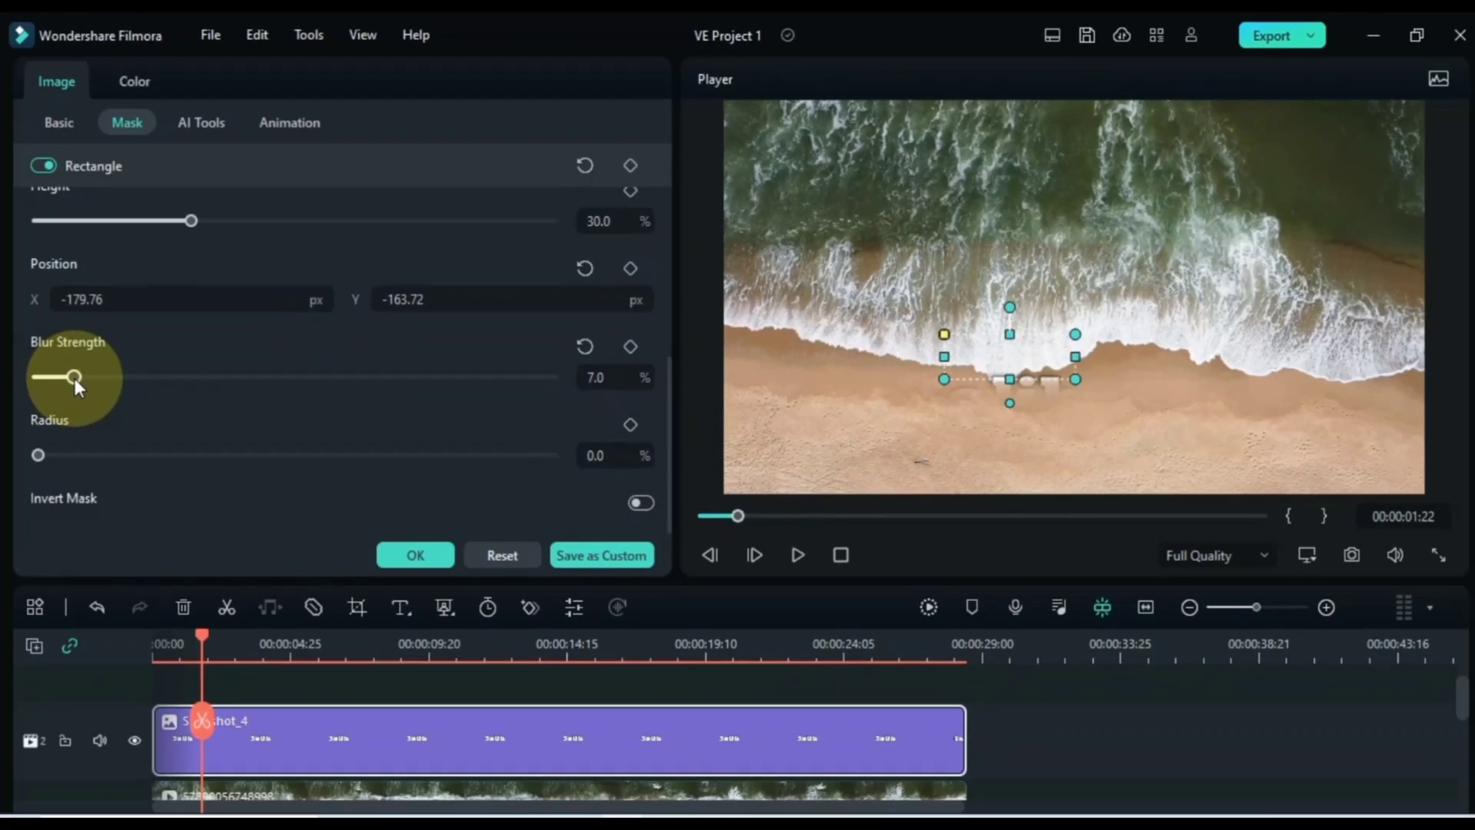
left_click_drag(75, 379, 81, 382)
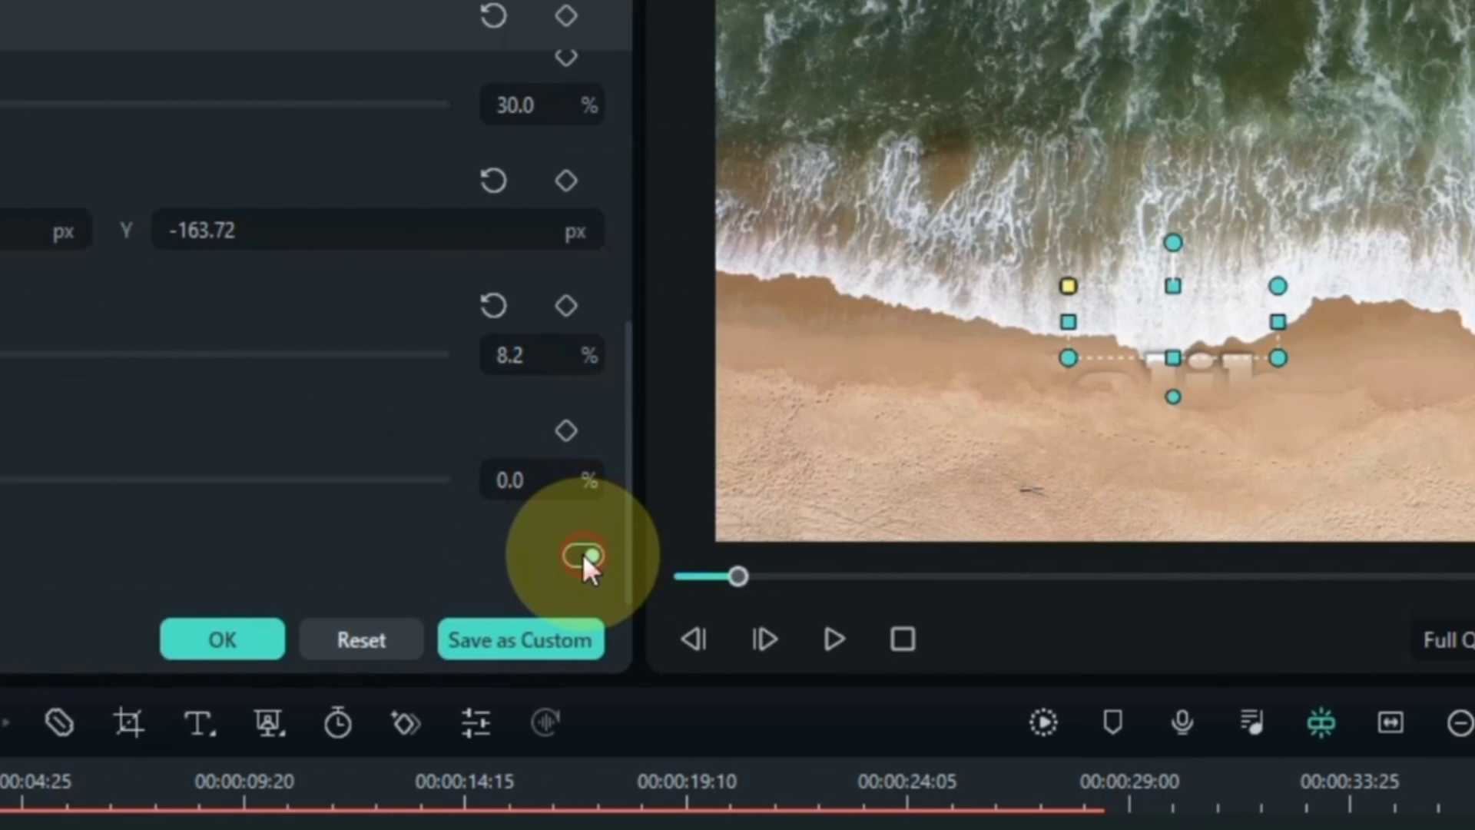
left_click(1025, 555)
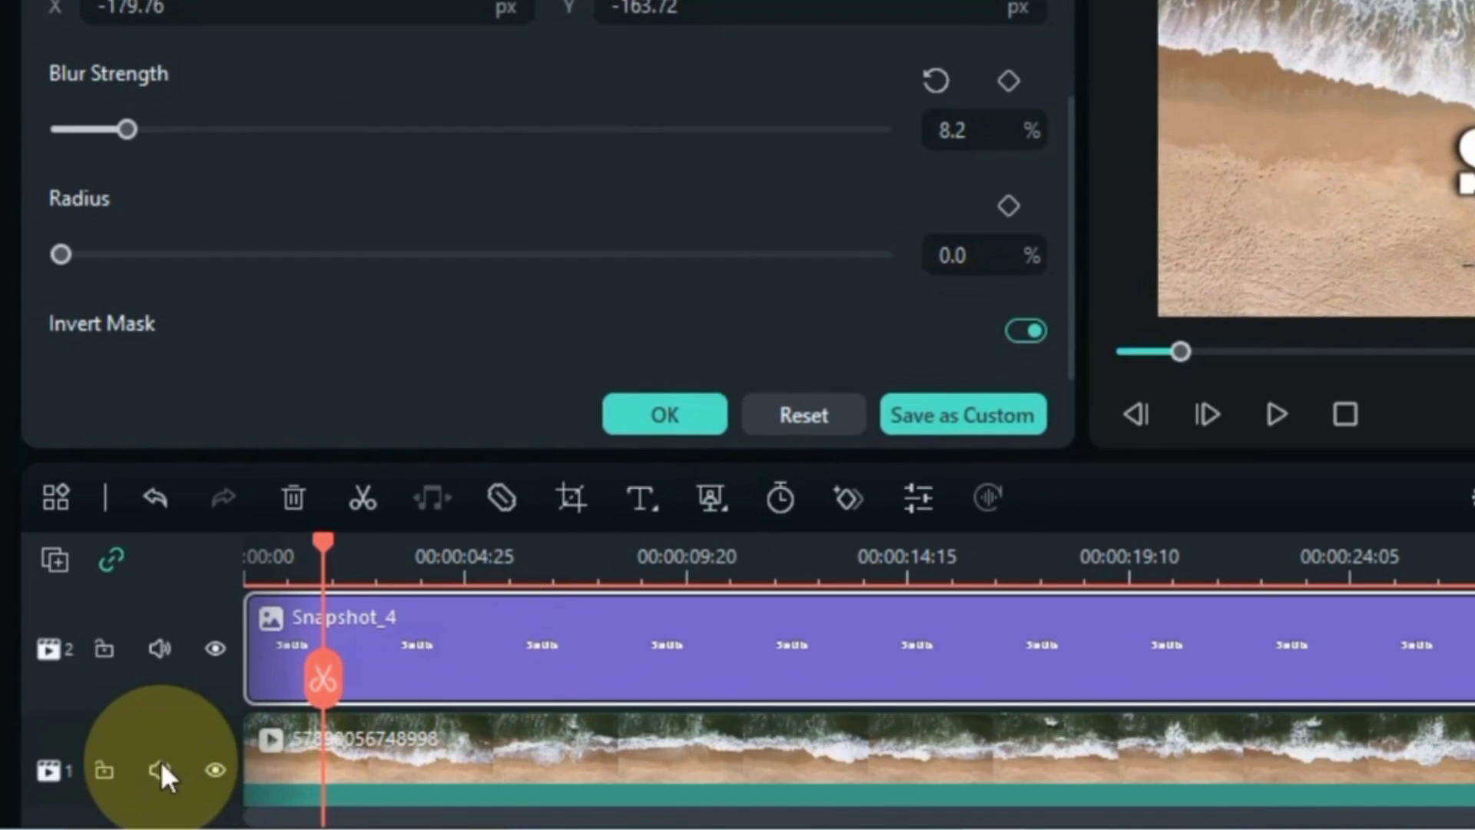
Lock track 1 and add a keyframe for the snapshot's rectangle mask at 00:00:01:22
left_click(106, 771)
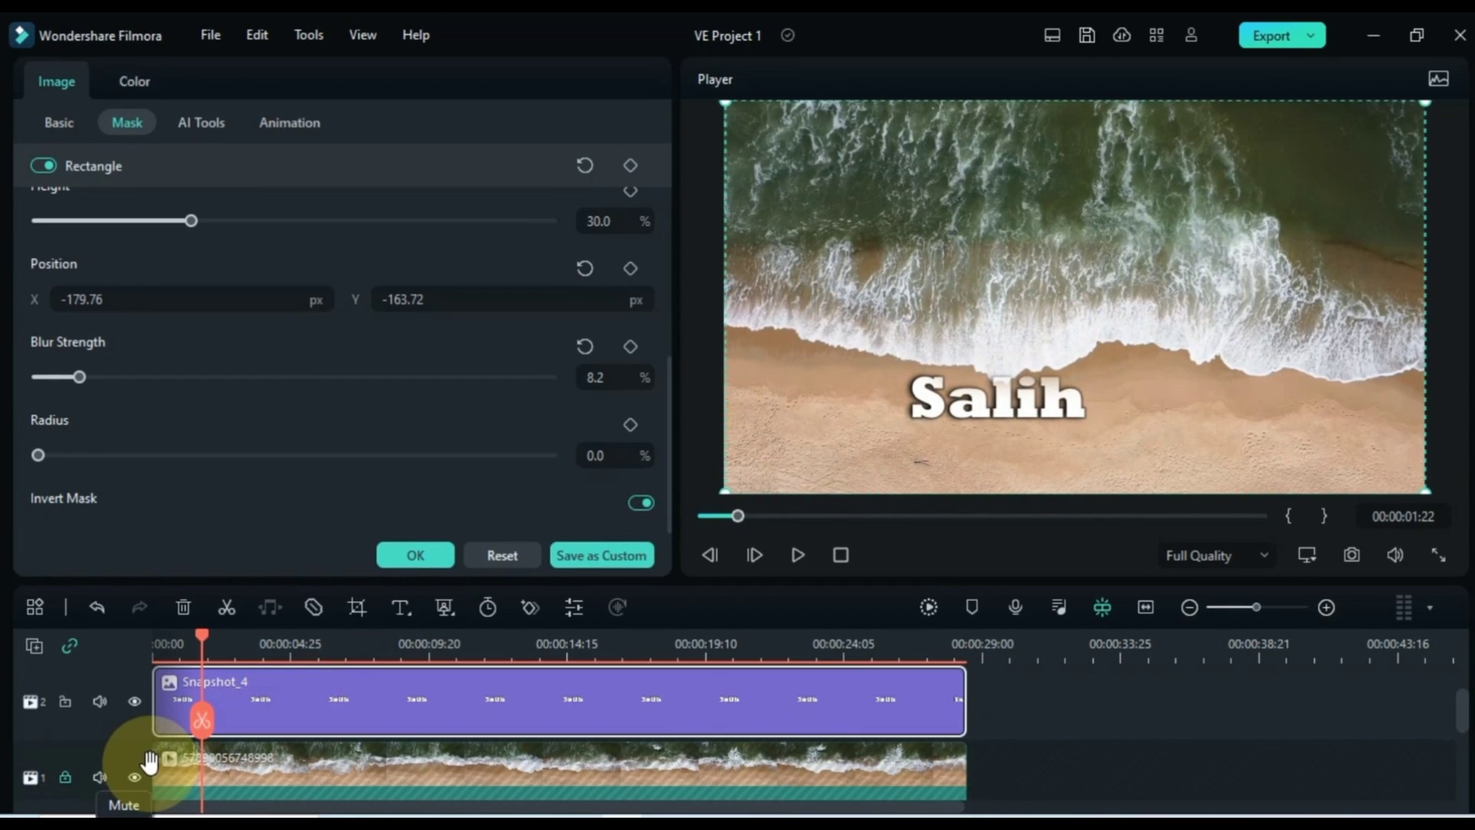
scroll(513, 716, "up", 1)
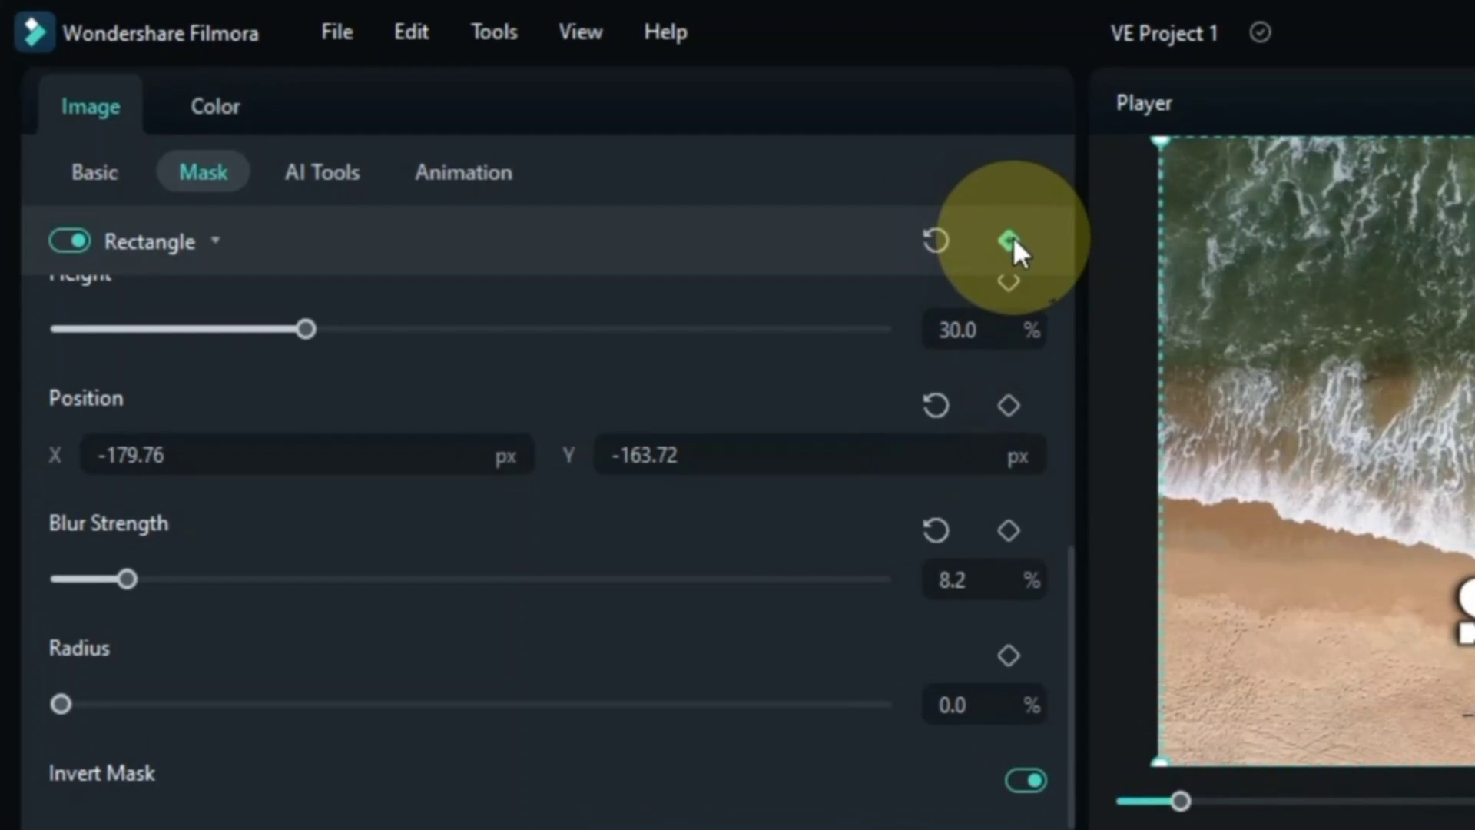
left_click(631, 164)
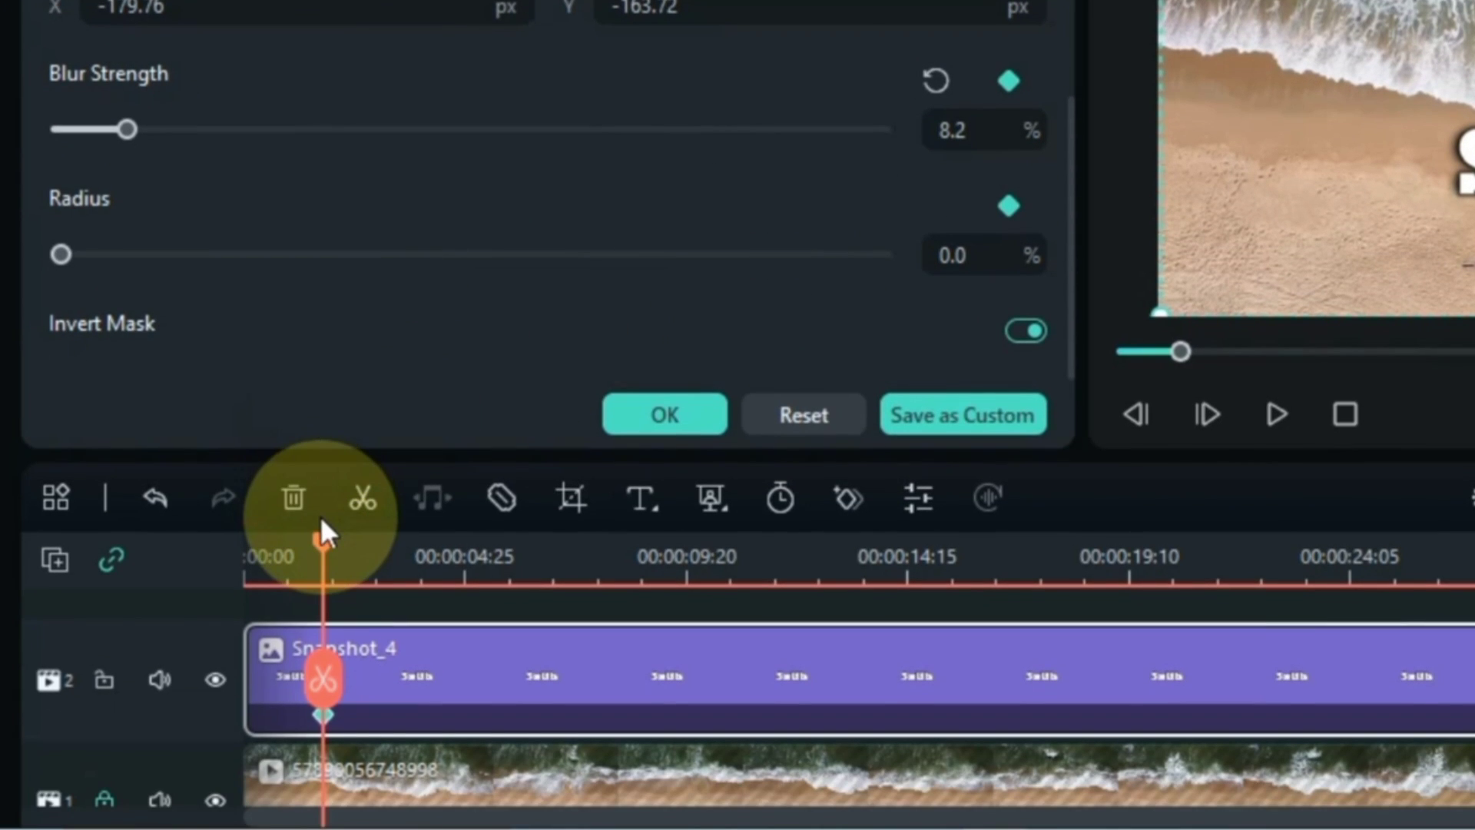
At 00:00:02:06, lower the mask along the wave's edge to Y -196.47 px and reduce its height to about 21.3%
left_click_drag(326, 541, 345, 541)
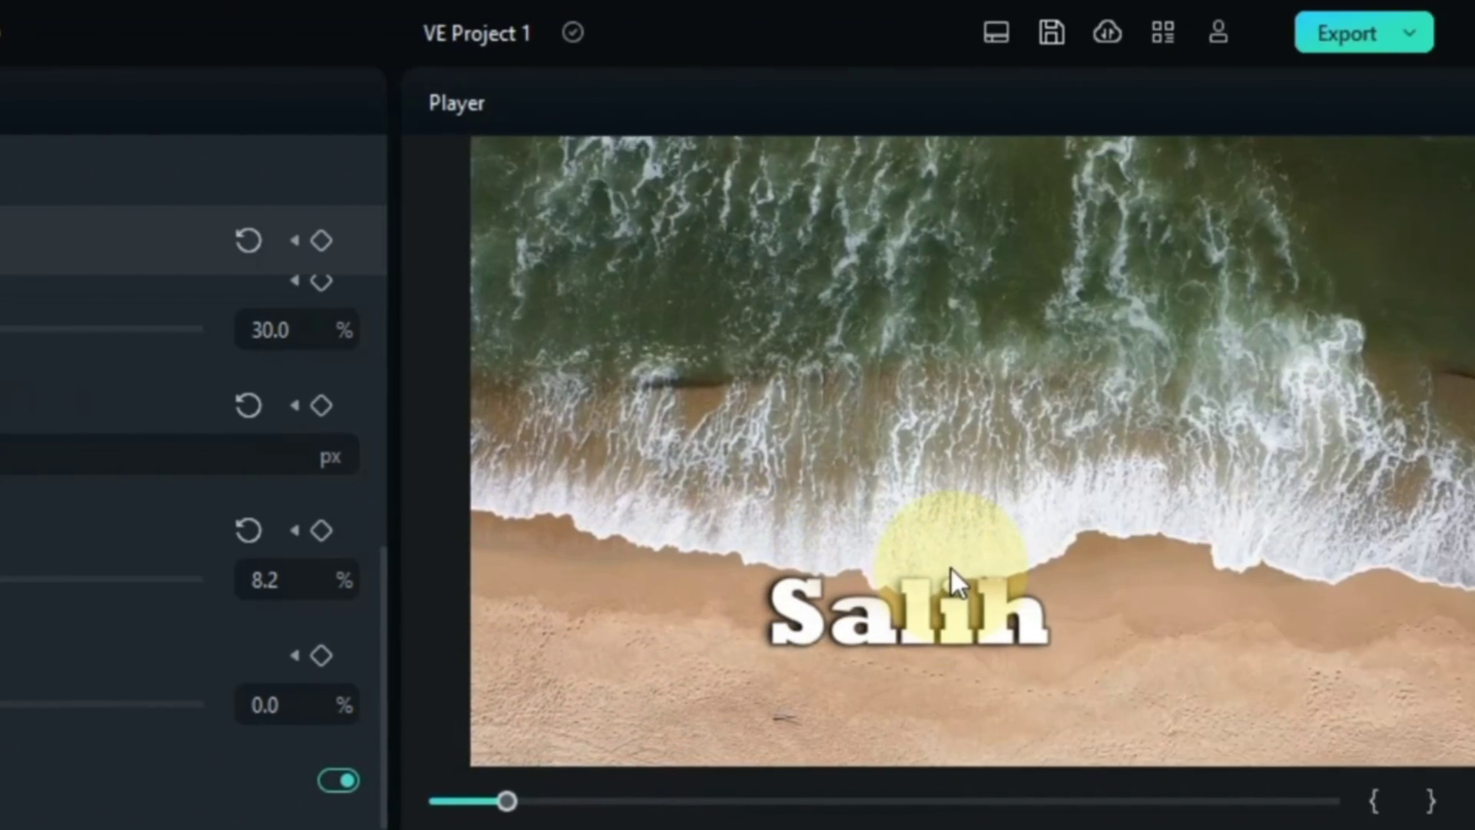
left_click(820, 564)
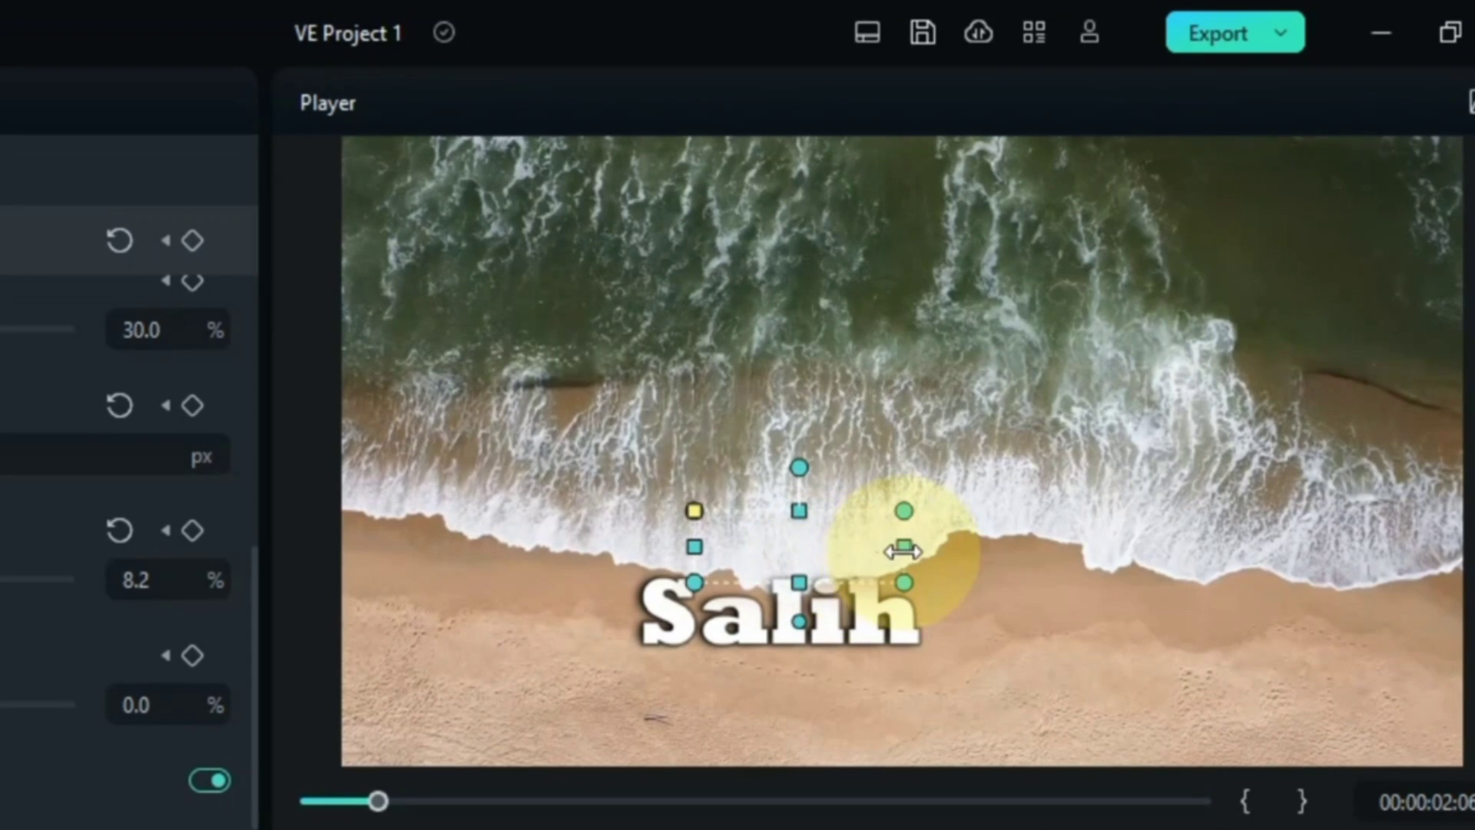
left_click_drag(840, 556, 828, 592)
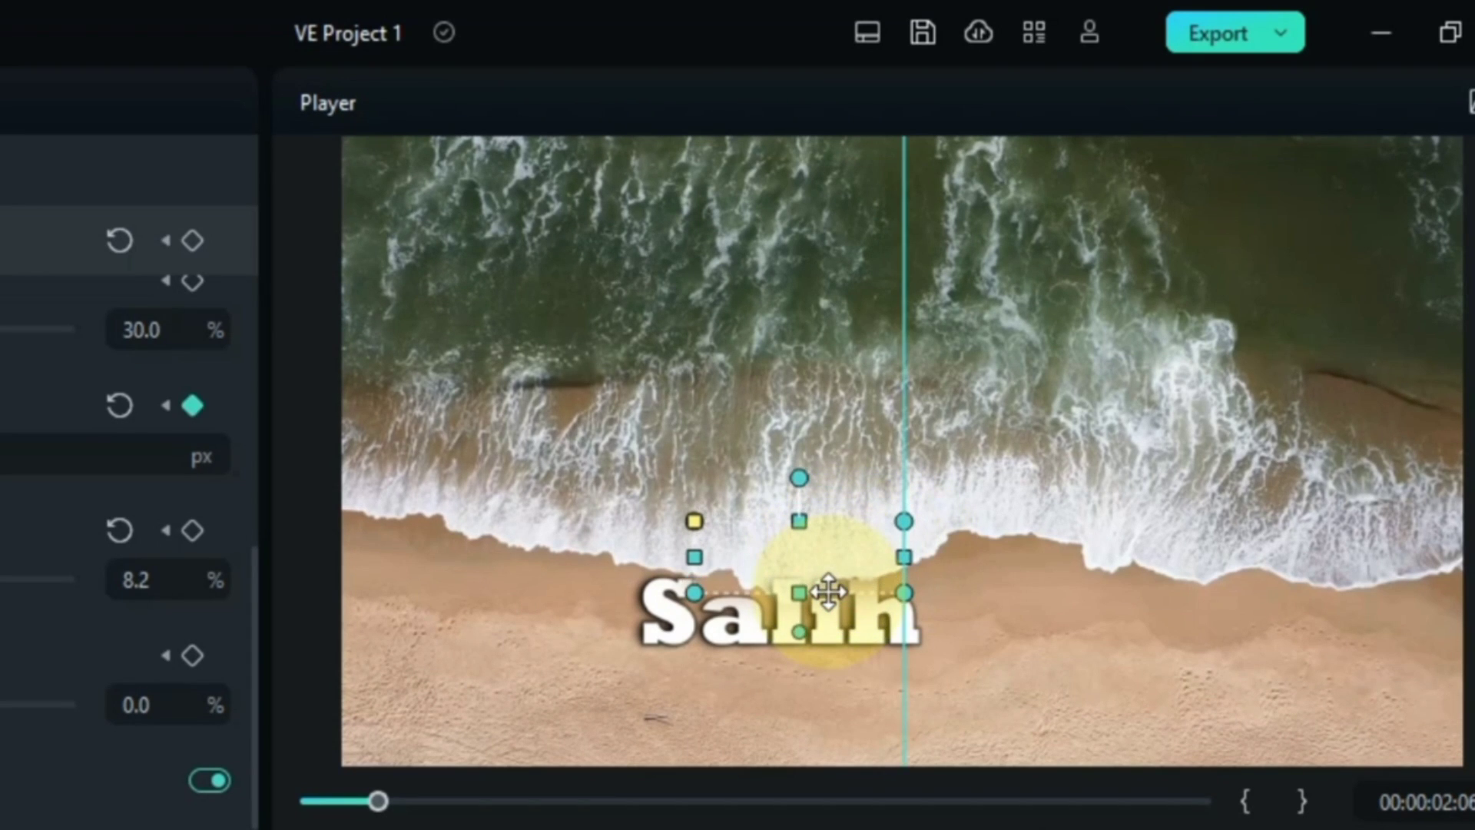
left_click_drag(804, 523, 806, 530)
left_click_drag(851, 578, 853, 587)
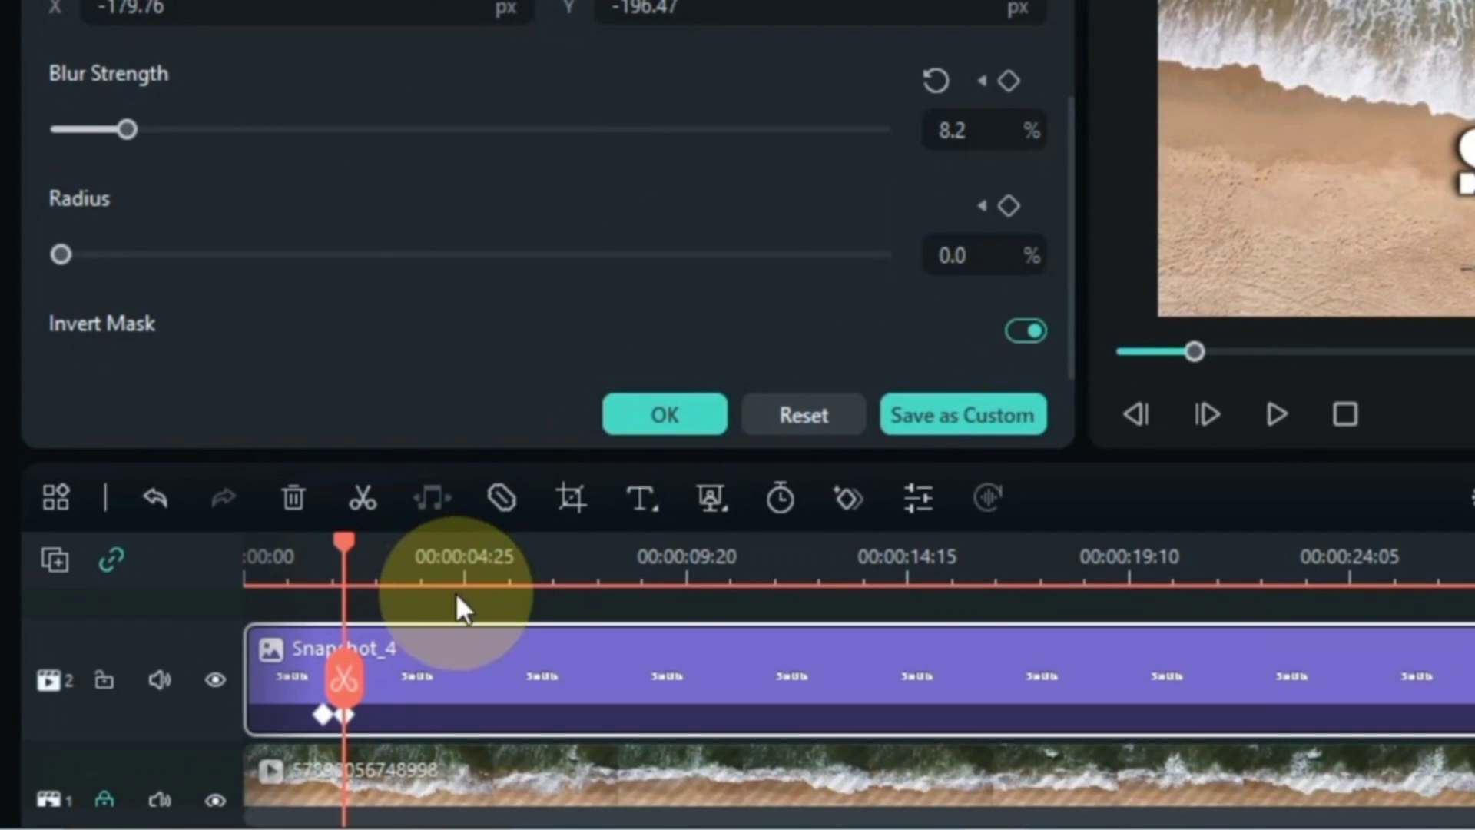
At 00:00:02:19, increase the mask's height to about 32.9% and shift it slightly so it follows the wave over the text
left_click_drag(632, 557, 740, 549)
left_click_drag(582, 819, 466, 819)
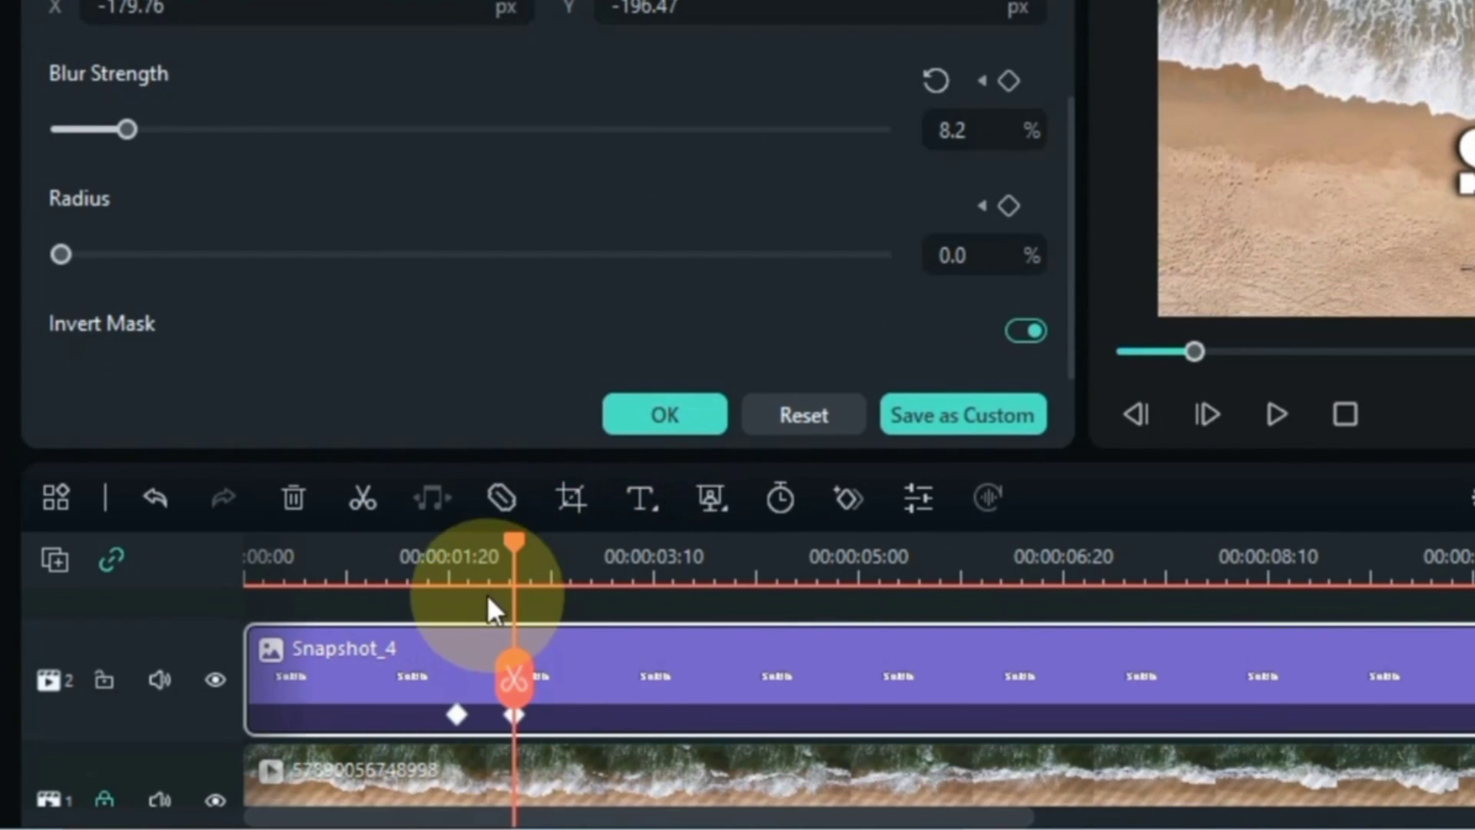
left_click_drag(516, 546, 567, 546)
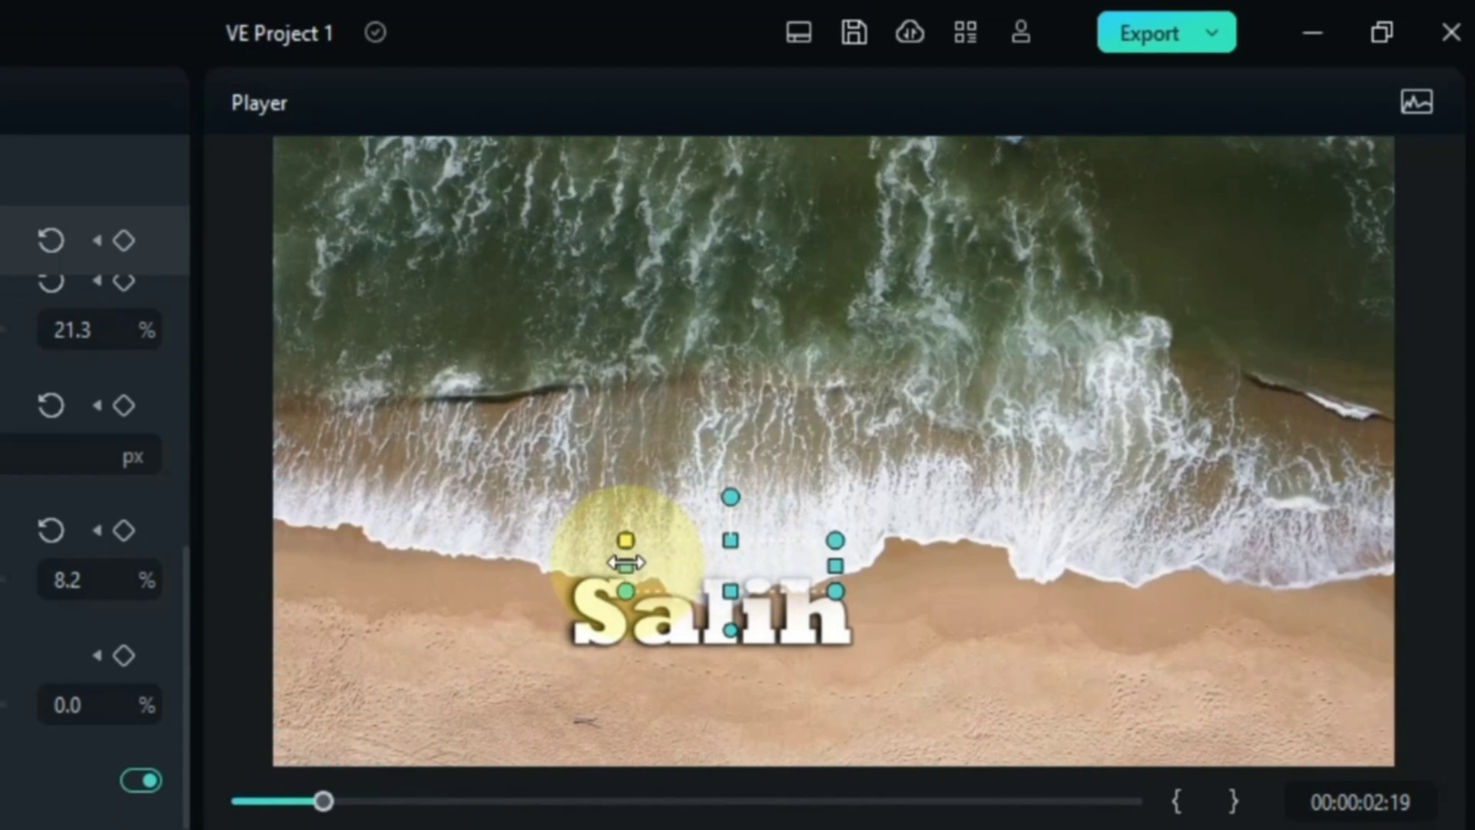
left_click_drag(626, 563, 582, 565)
left_click_drag(791, 587, 725, 602)
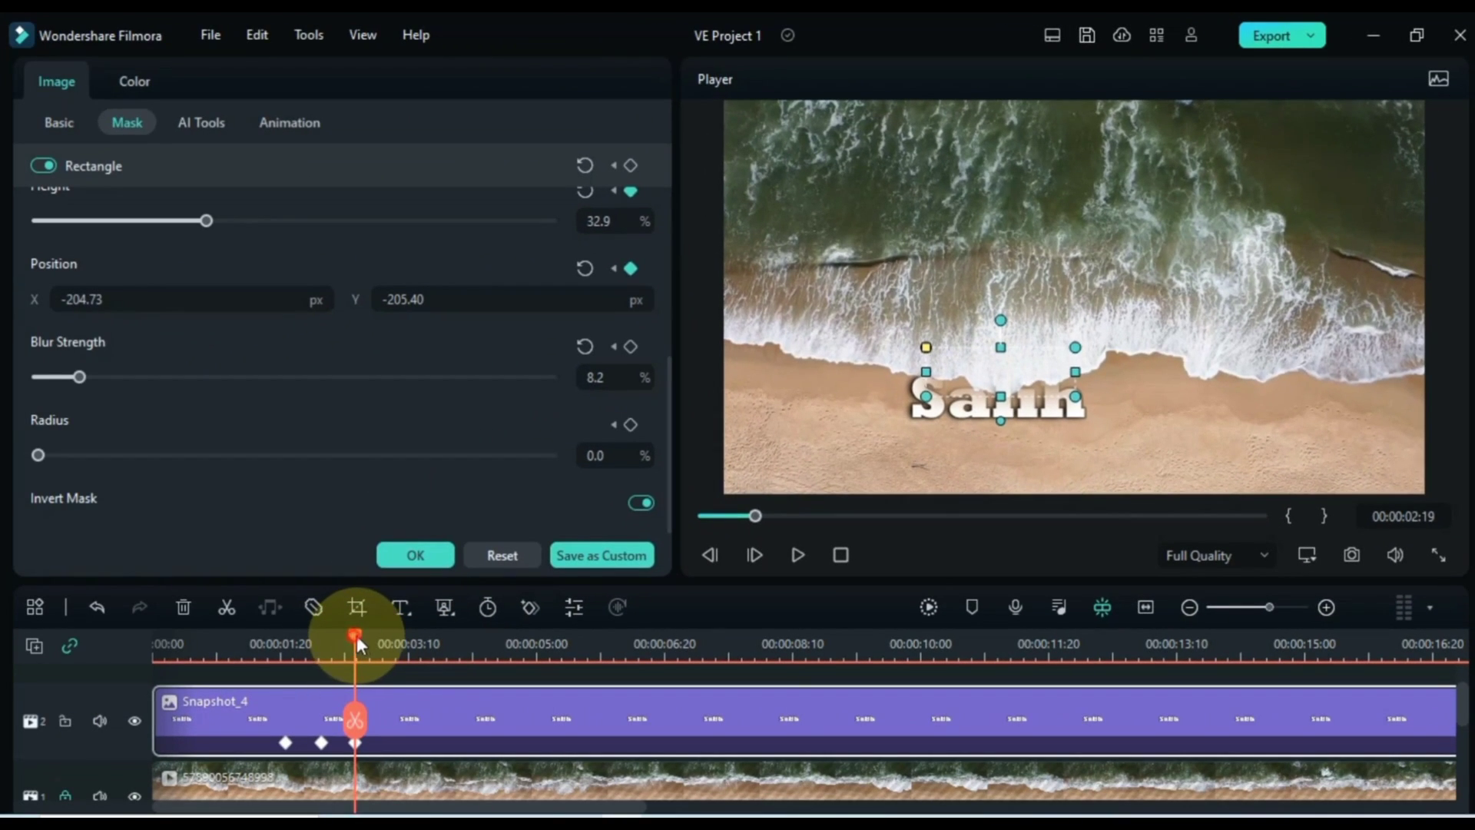
A few frames after 00:00:02:19, position the mask at X -204.73, Y -211.40 px and scale it to about 14.9%
left_click_drag(357, 635, 391, 634)
left_click(464, 710)
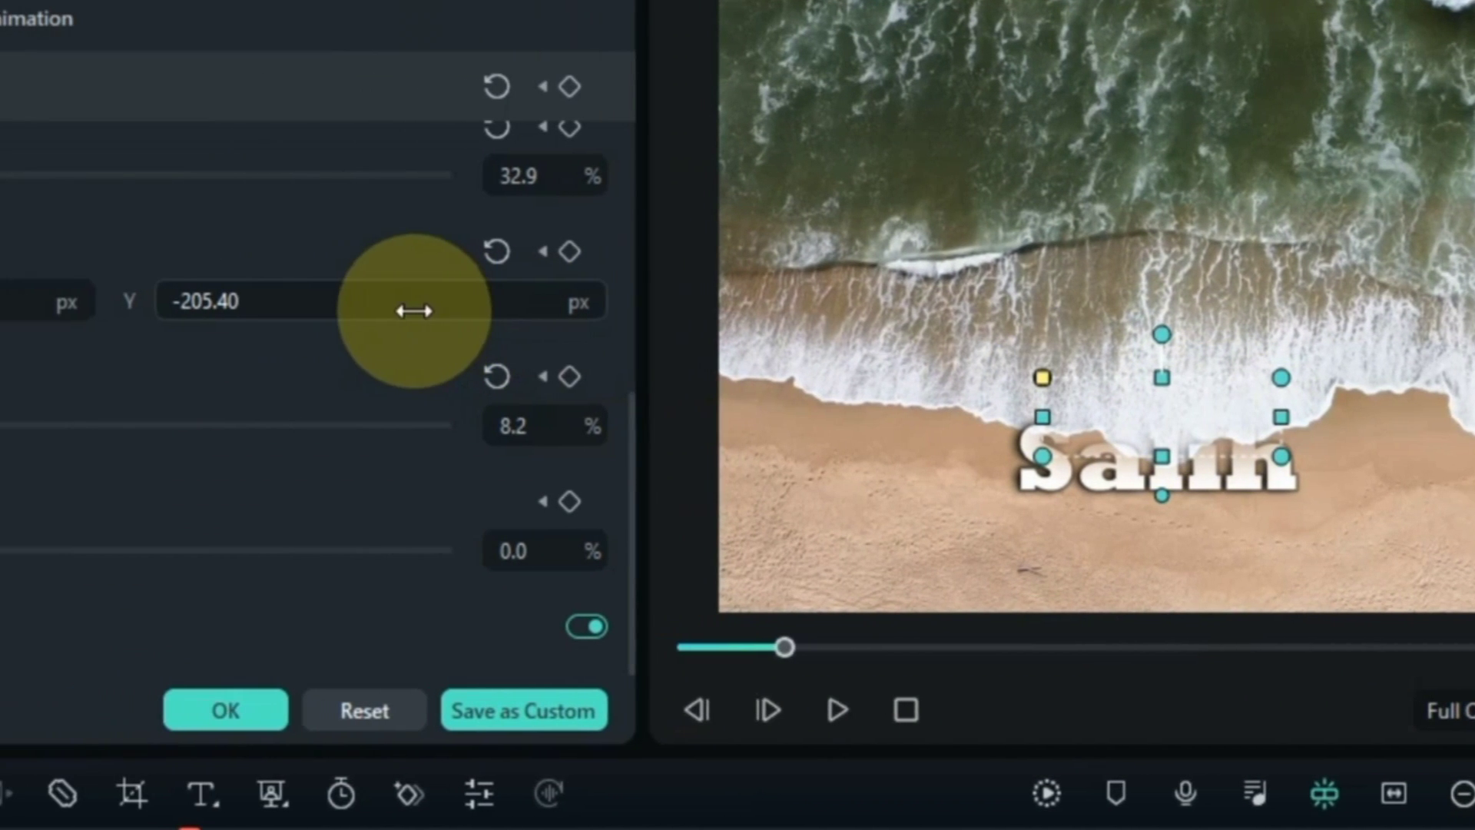
left_click_drag(150, 308, 145, 308)
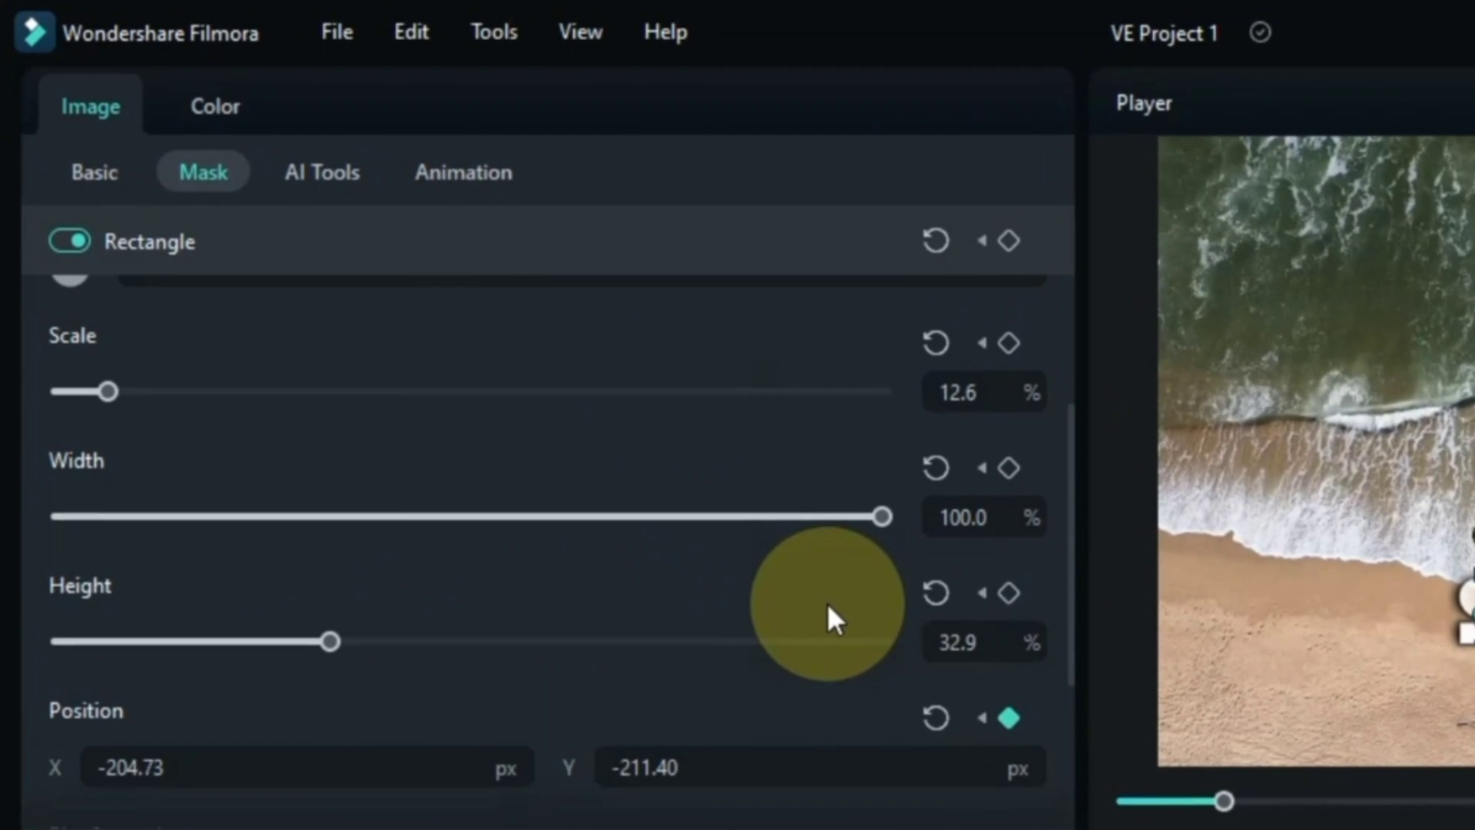
left_click_drag(926, 365, 979, 365)
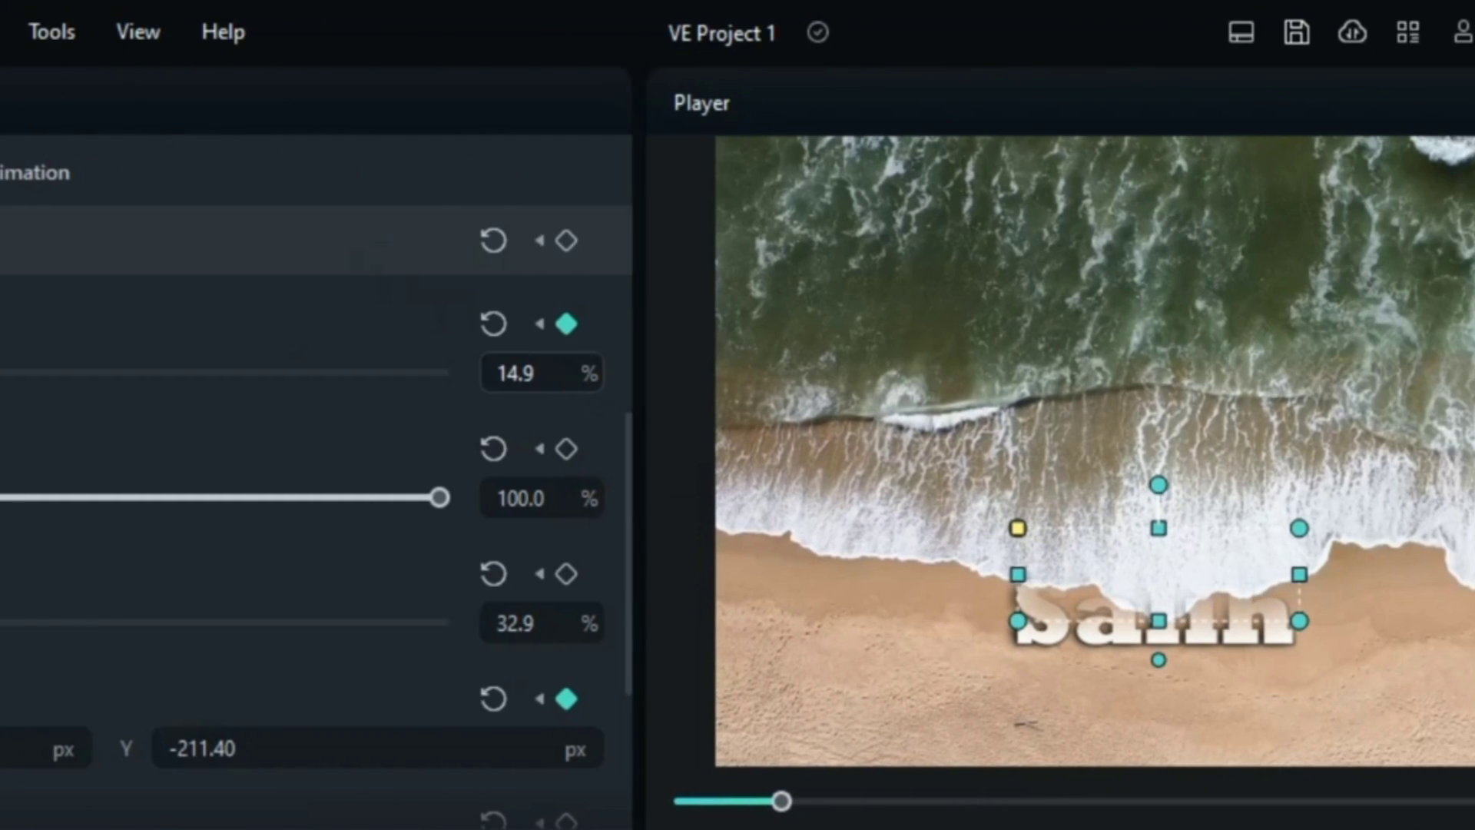
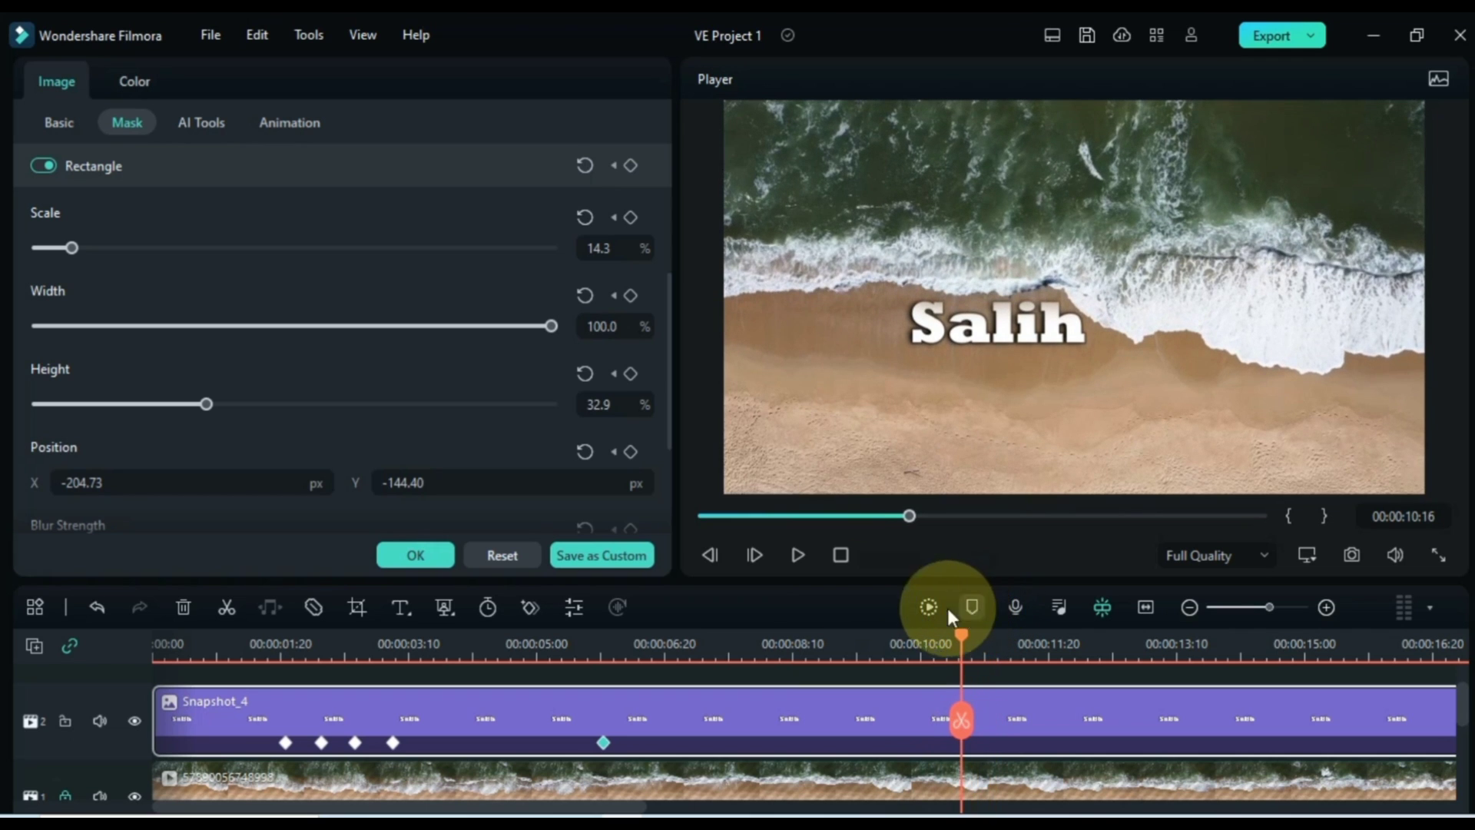
Set the mask's Y position to -48.40 px at 00:00:10:16, and keyframe the mask at 00:00:11:03 with Y -169.40 px
left_click_drag(464, 481, 492, 481)
left_click_drag(769, 829, 793, 829)
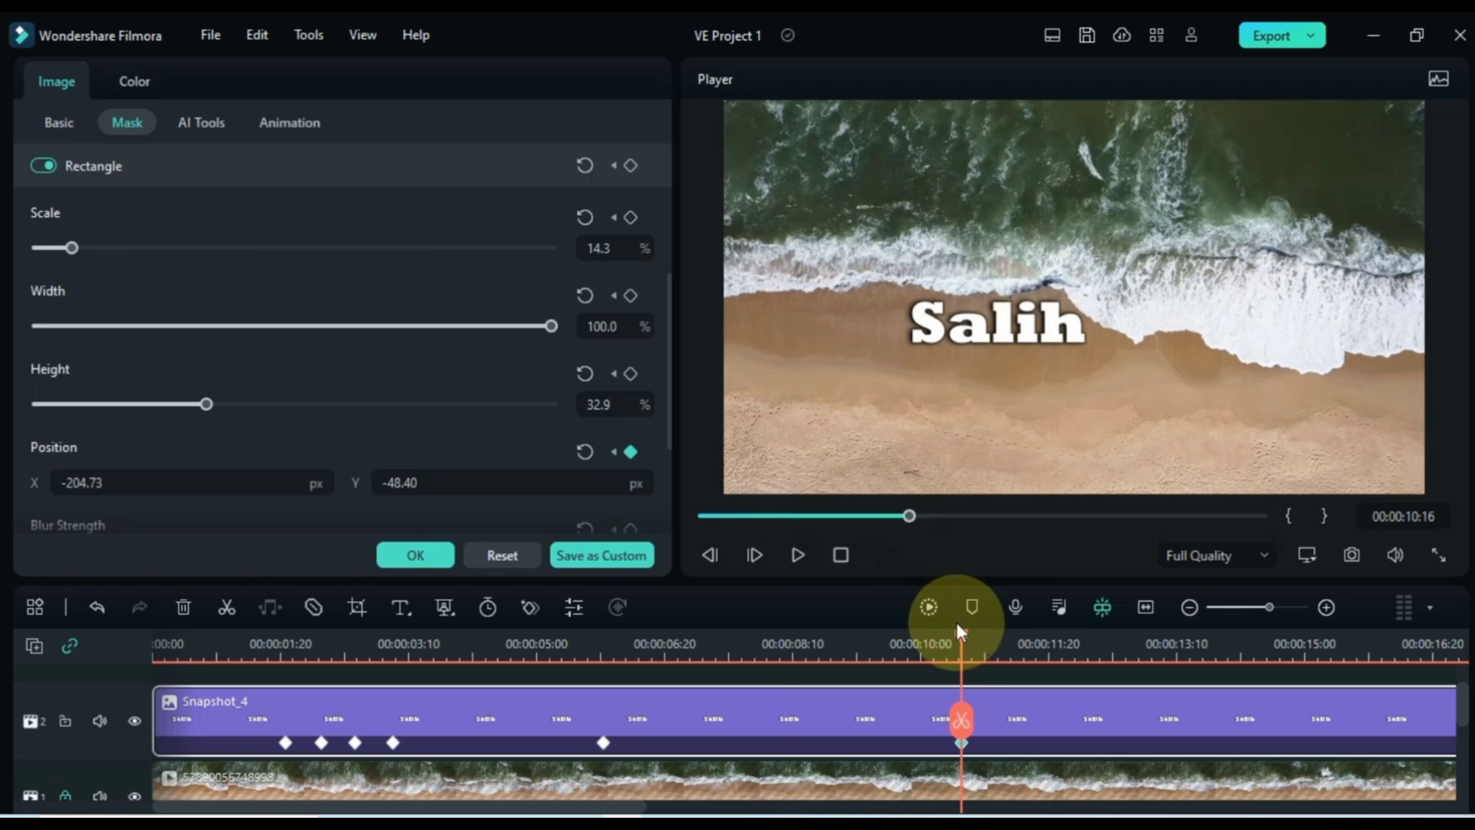
left_click_drag(962, 634, 1005, 634)
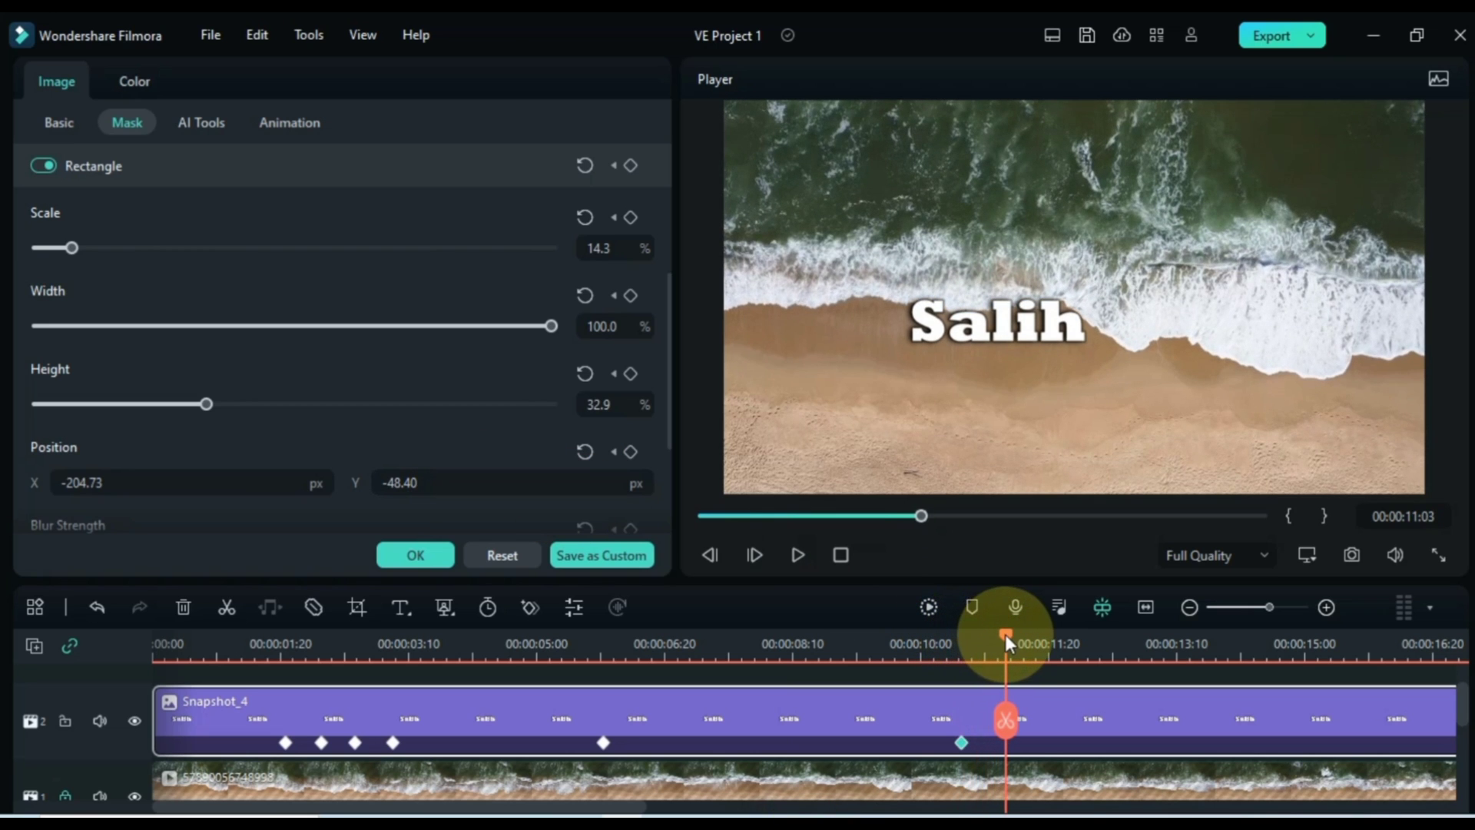
left_click(630, 165)
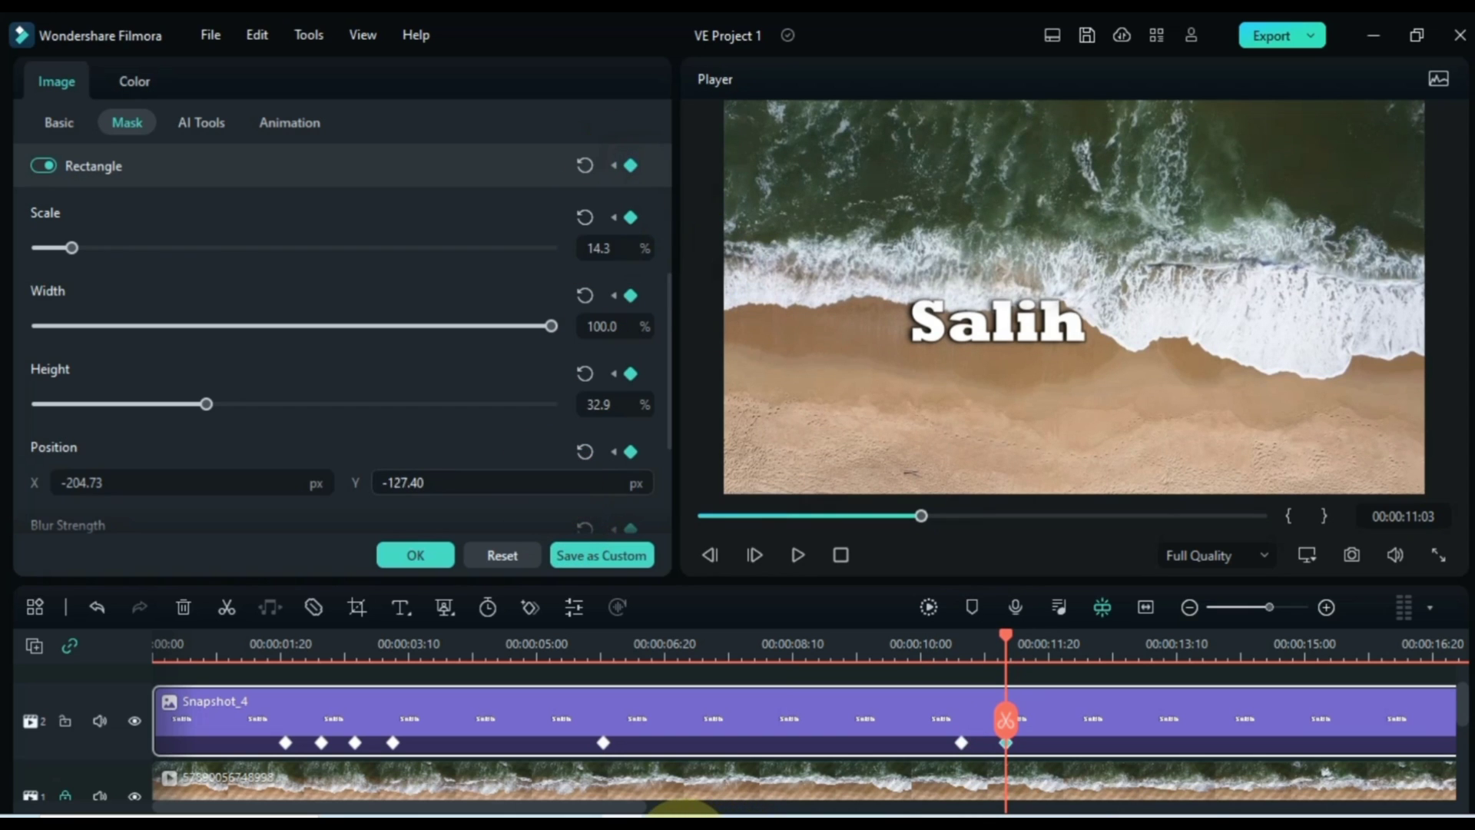
left_click_drag(682, 829, 677, 829)
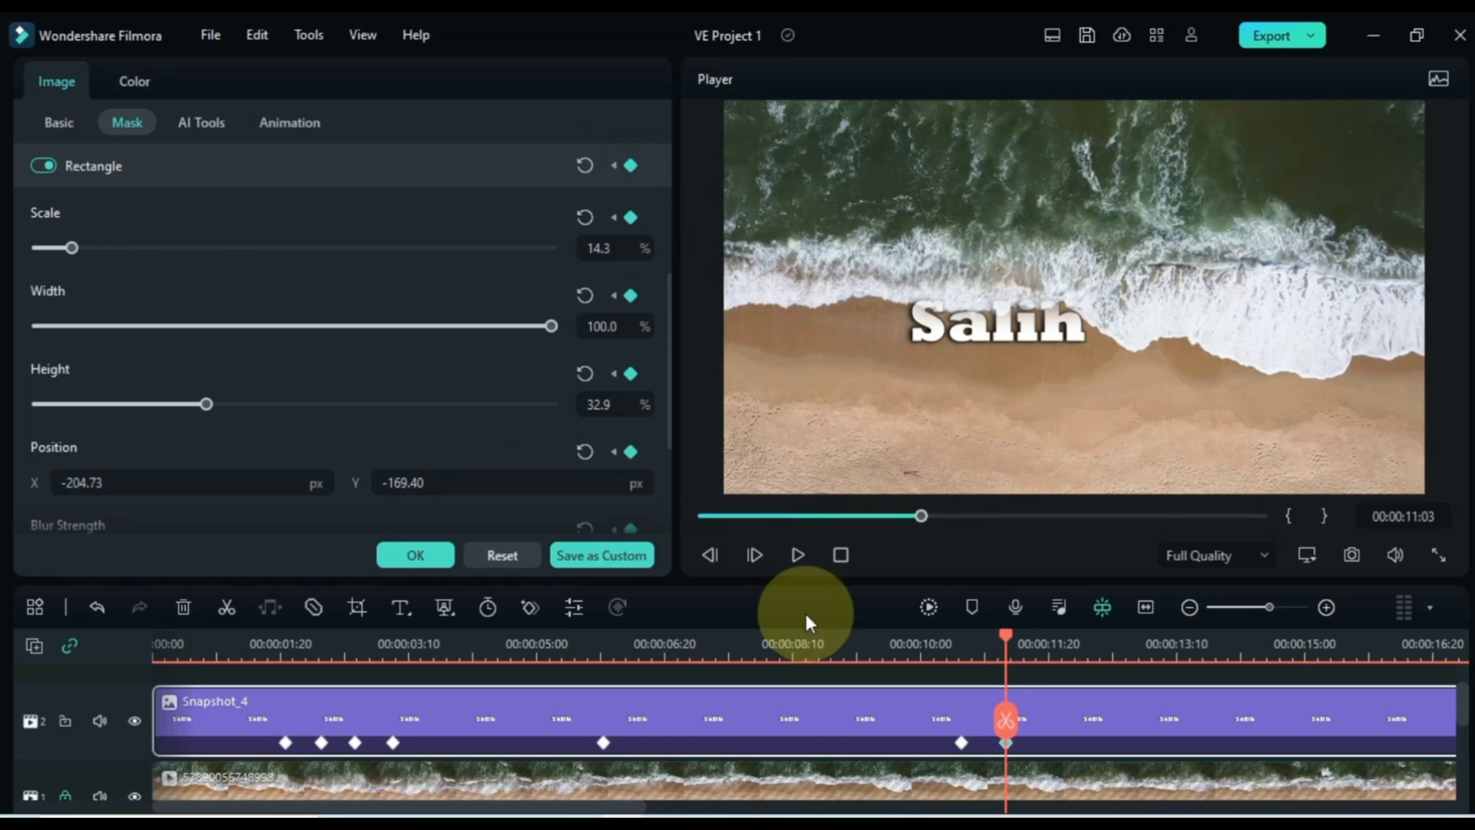
Add a rectangle mask keyframe at 00:00:11:12 and lower the mask's Y position to -188.40 px
left_click_drag(603, 806, 792, 779)
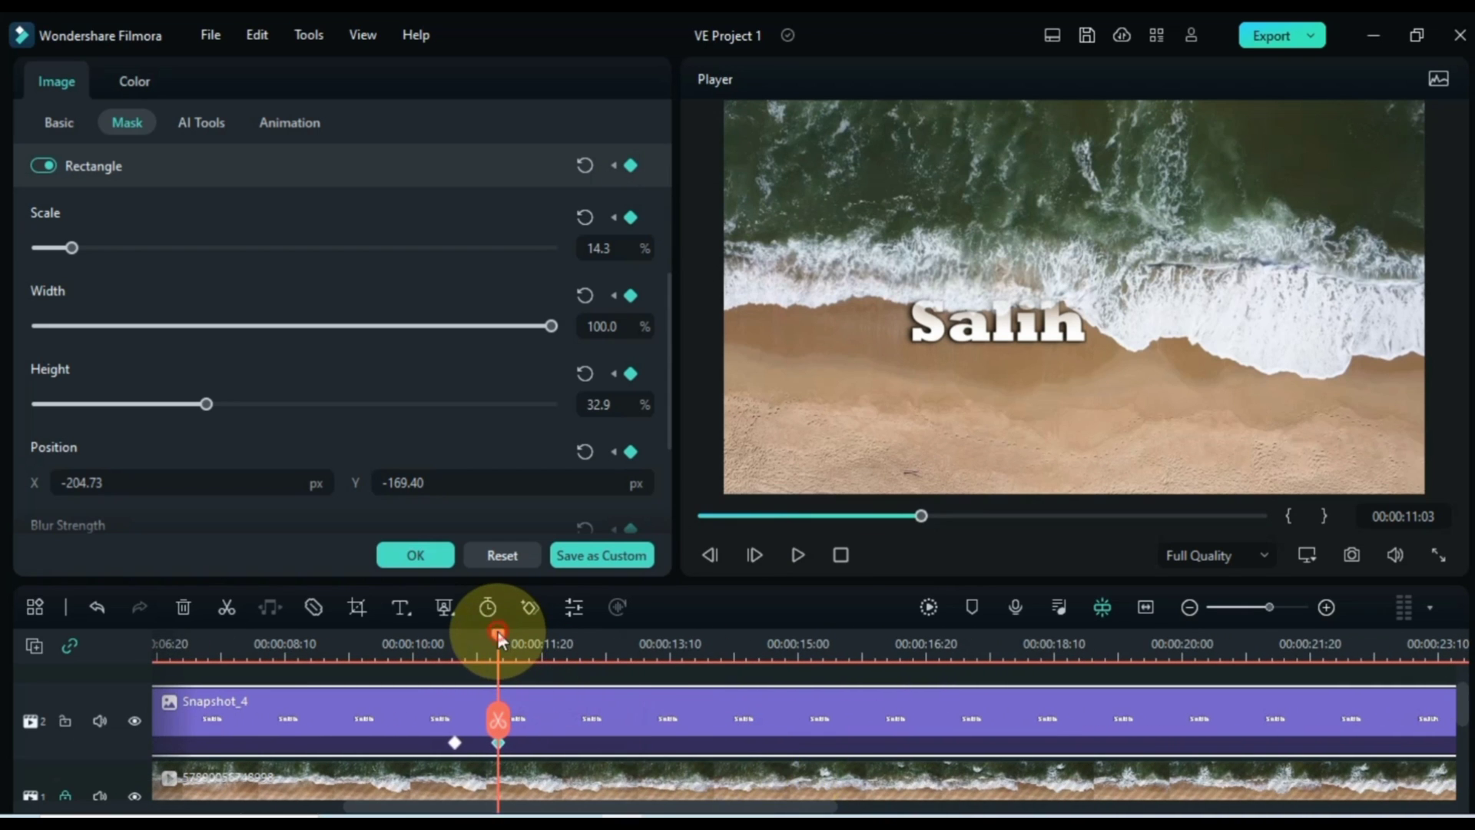
left_click_drag(497, 634, 521, 638)
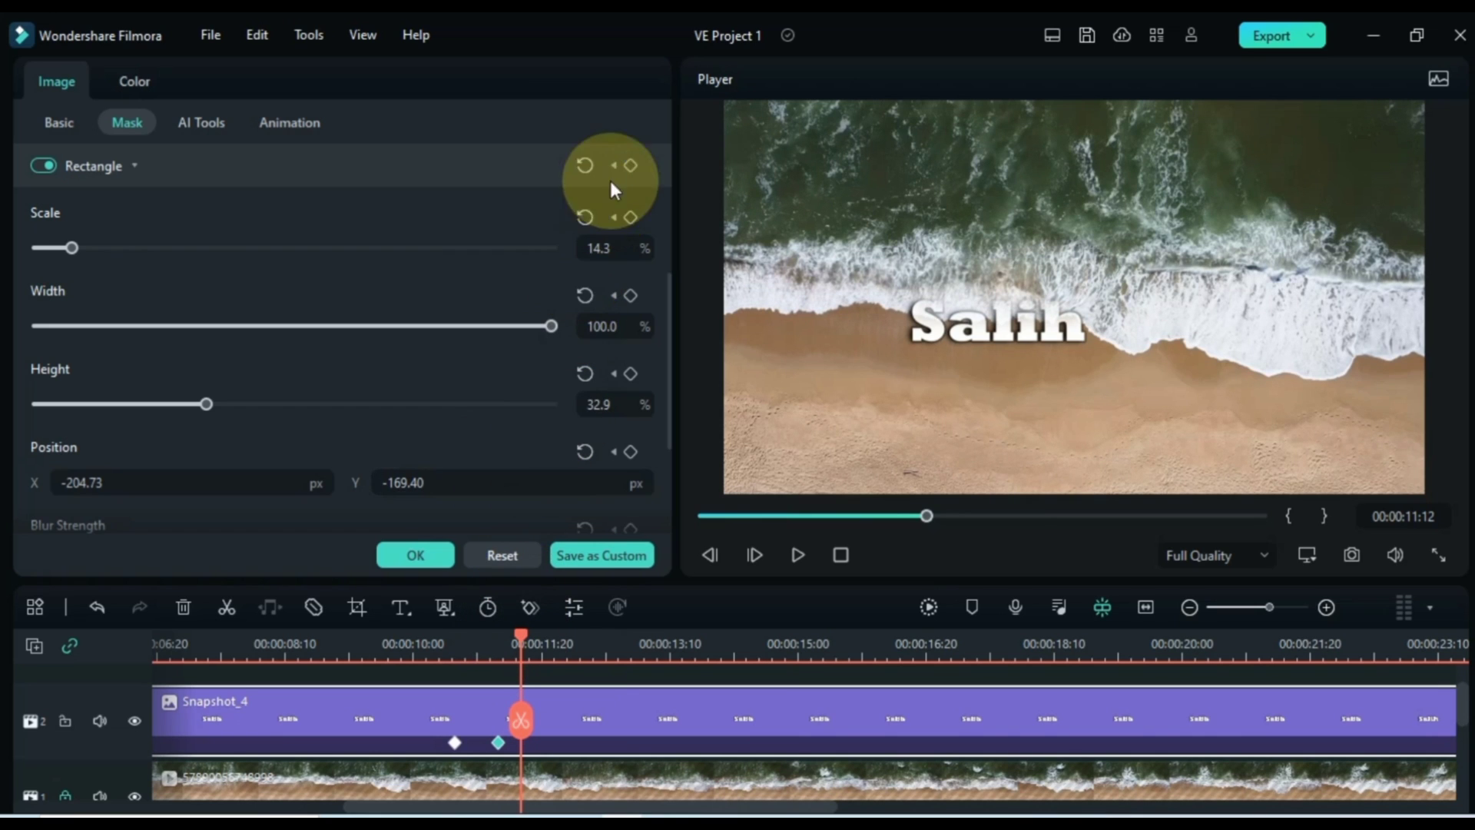
left_click(631, 166)
left_click_drag(548, 496, 715, 817)
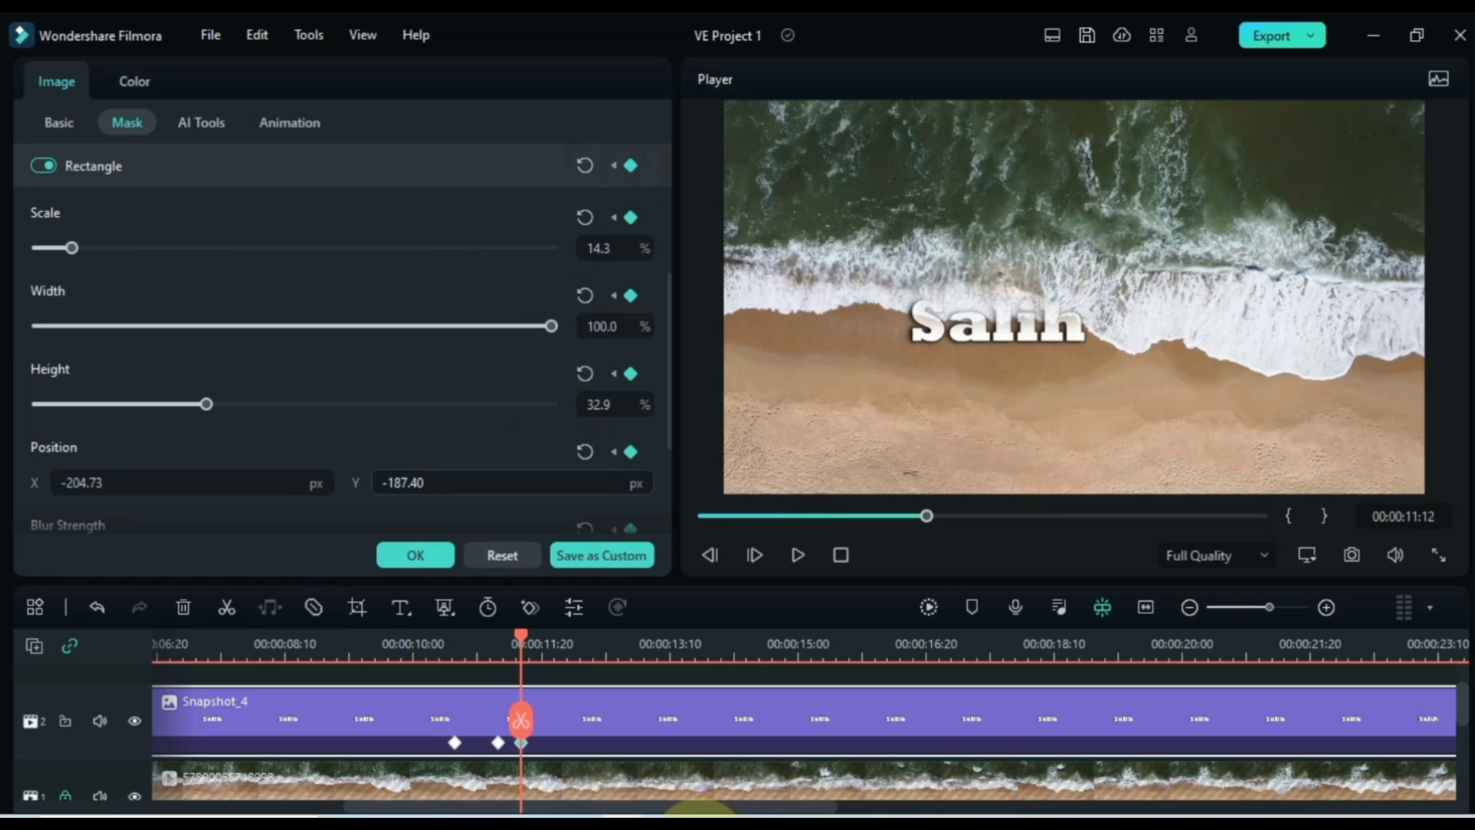
Keyframe the rectangle mask at 00:00:11:21 with Y position -216.40 px and a scale of 16.4%
left_click_drag(521, 638, 544, 638)
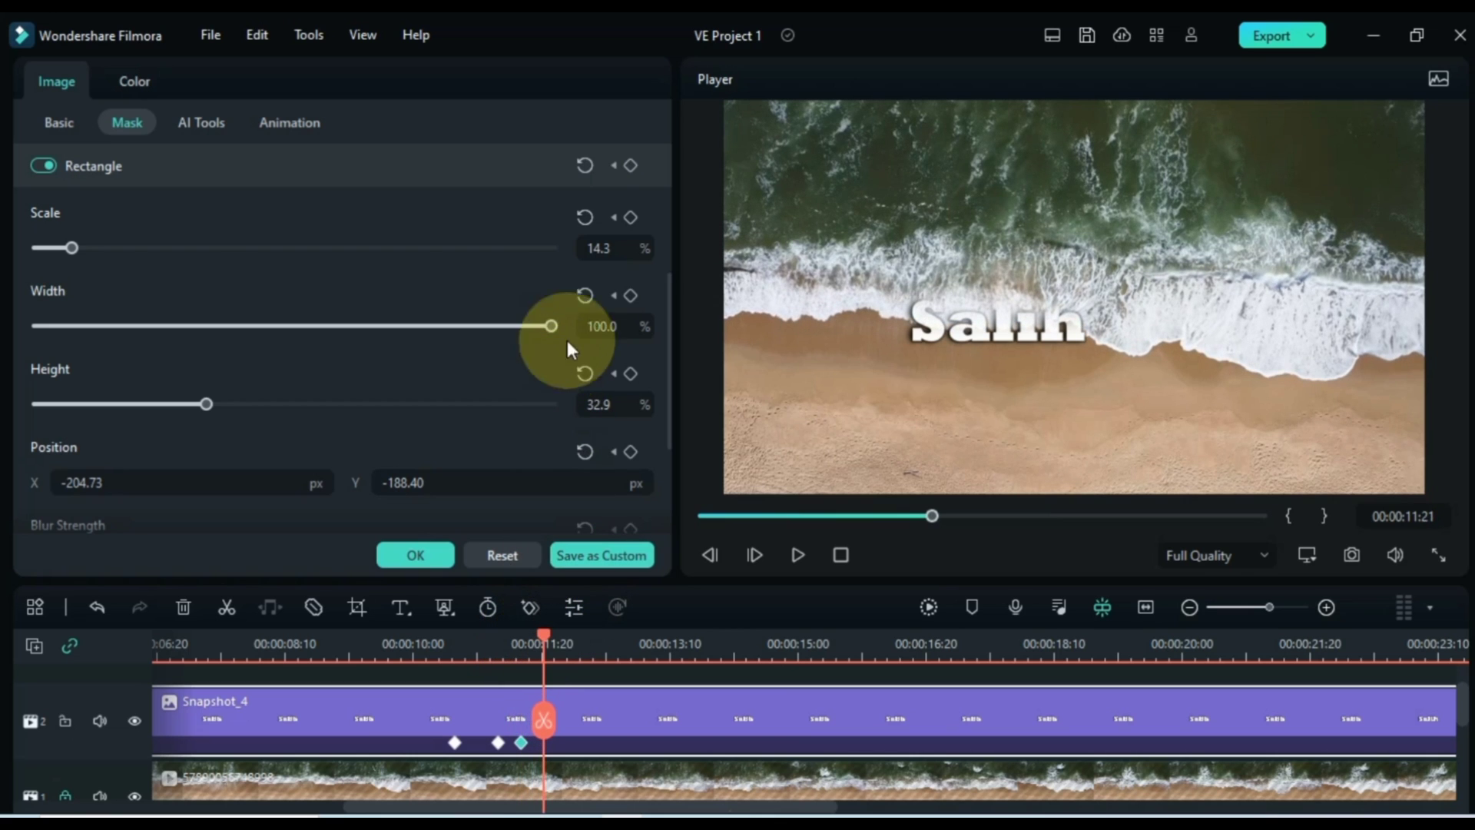
left_click(630, 166)
left_click_drag(553, 484, 708, 822)
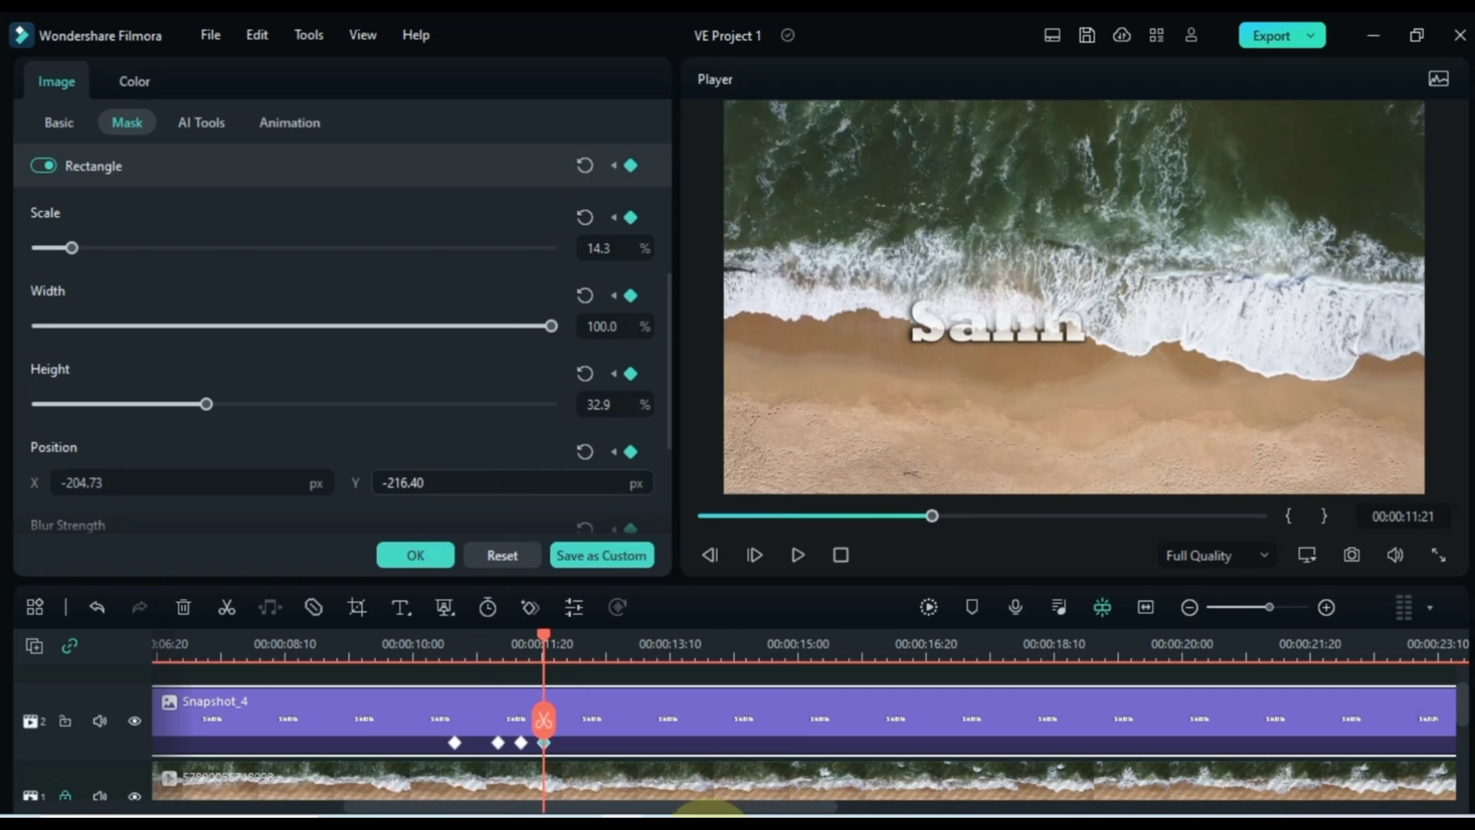
left_click_drag(609, 248, 776, 823)
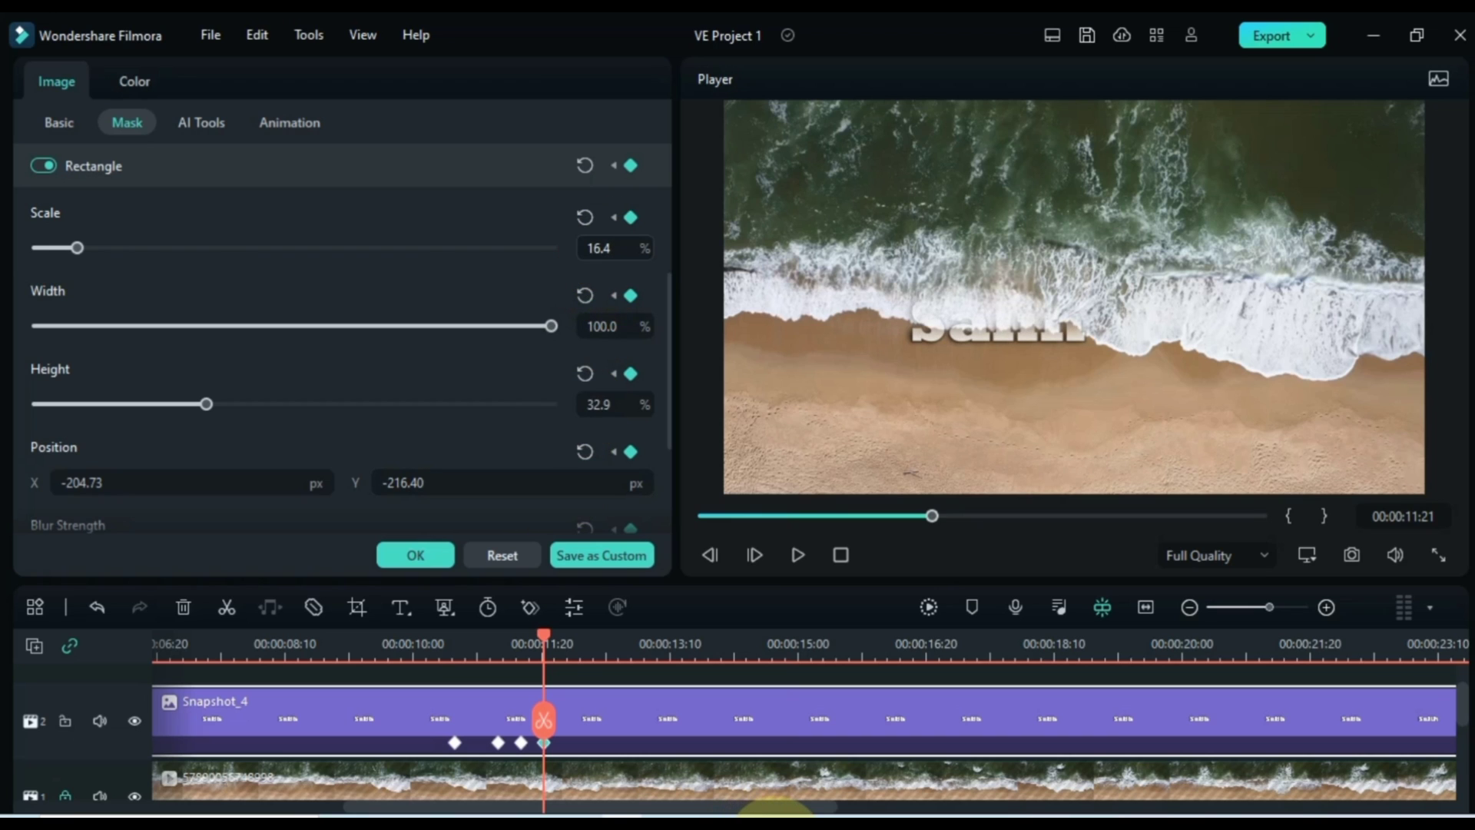
Set the mask's Y position to -240.40 px at 00:00:12:07, and keyframe the mask at 00:00:12:24 with Y -273.40 px
left_click_drag(544, 638, 584, 638)
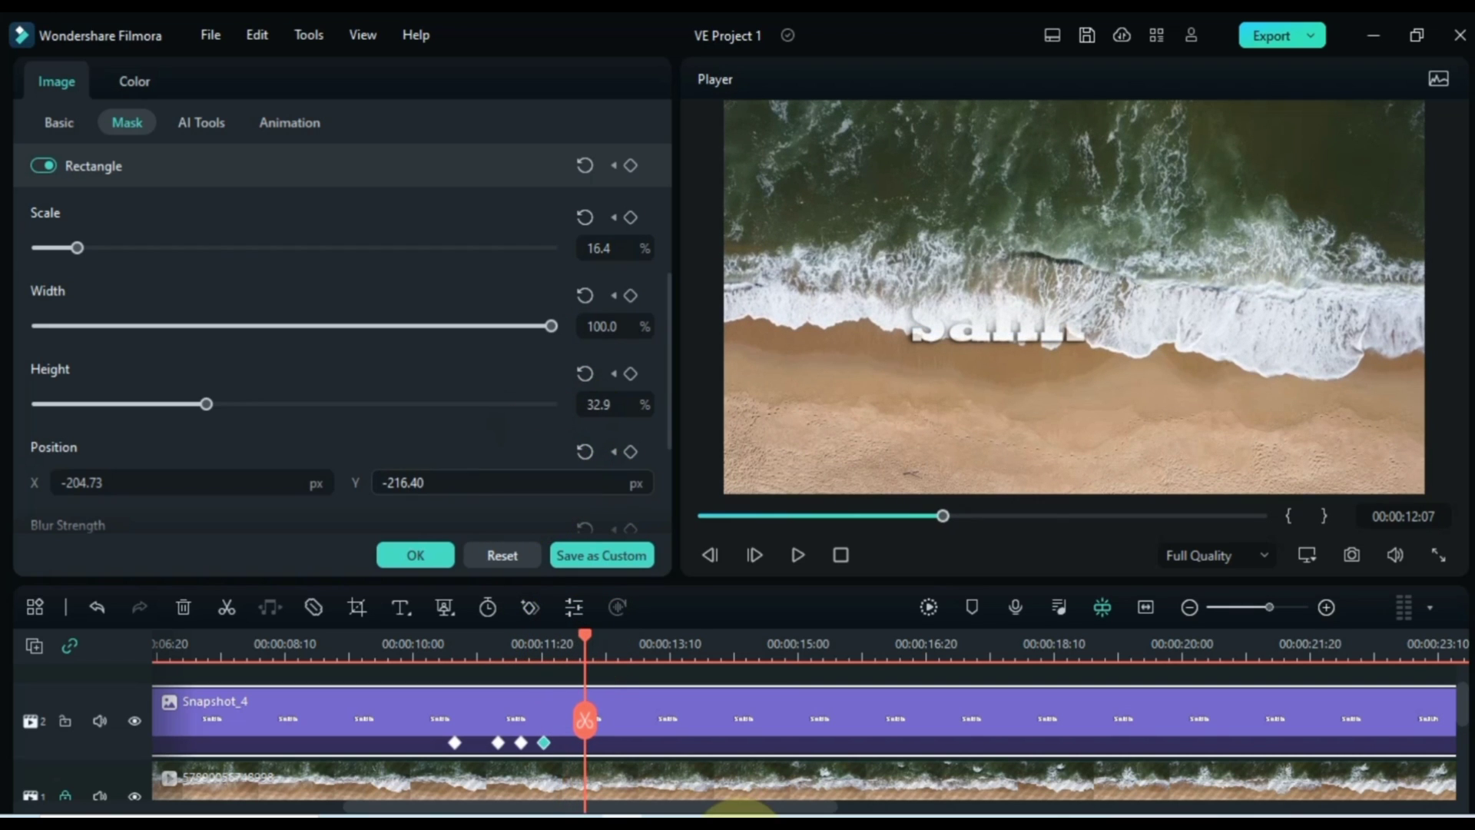
key("Down")
key("Down")
key("Down")
key("Down")
key("Down")
key("Down")
key("Down")
key("Down")
key("Down")
key("Down")
key("Down")
key("Down")
key("Down")
key("Down")
key("Down")
key("Down")
key("Down")
key("Down")
key("Down")
key("Down")
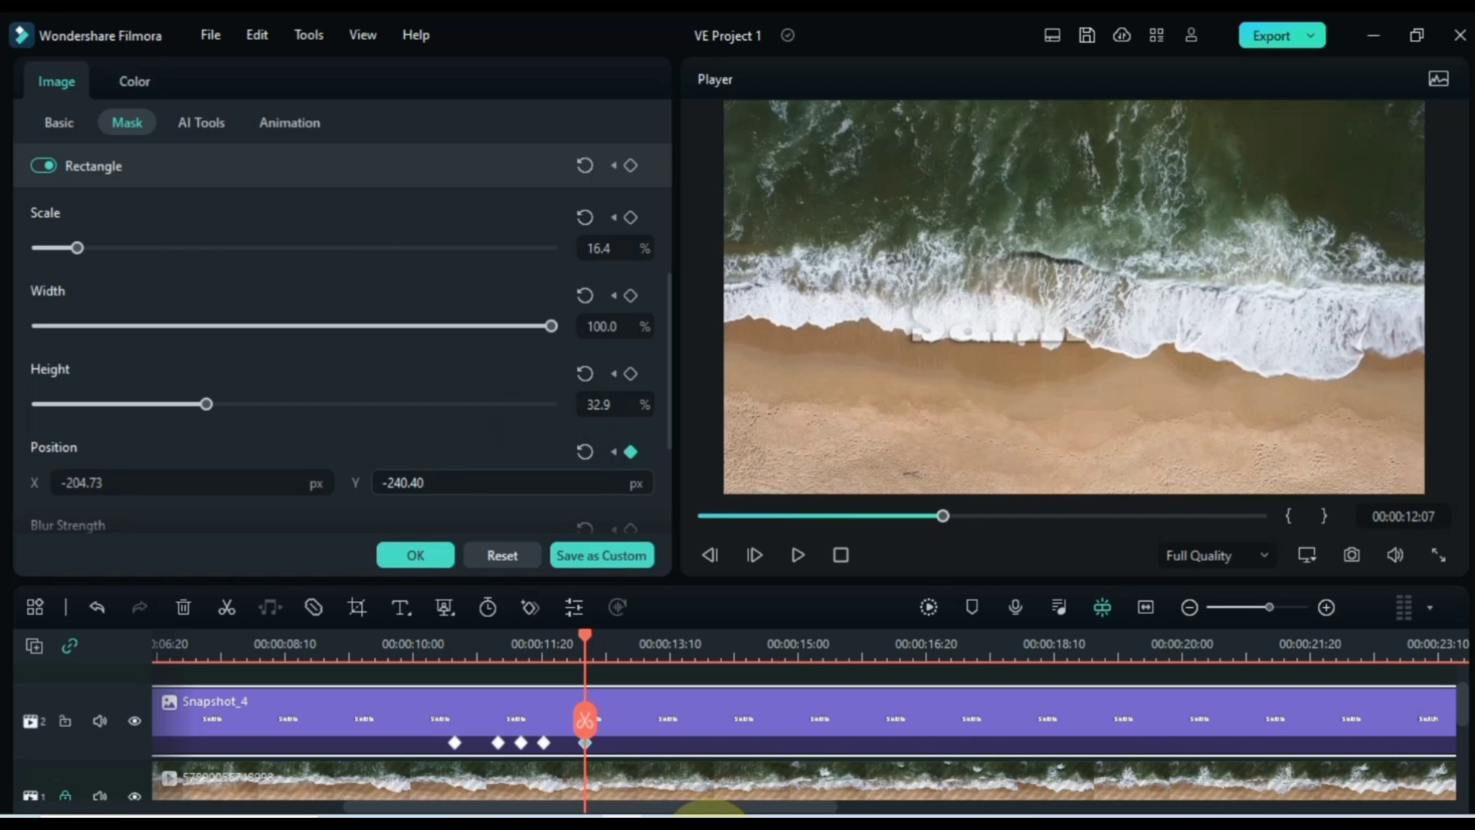
left_click_drag(582, 630, 630, 633)
left_click(630, 166)
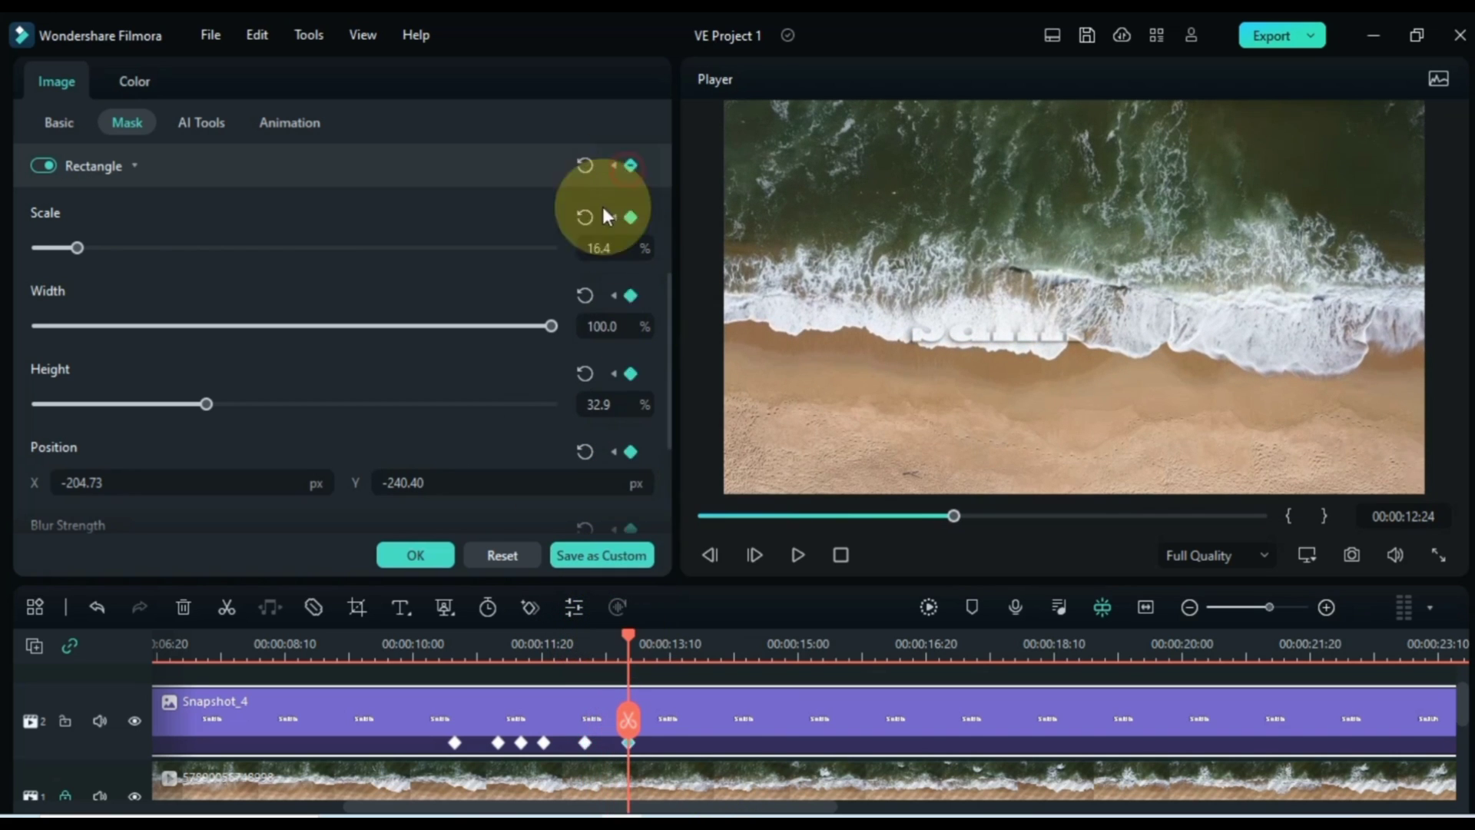
left_click_drag(552, 483, 709, 826)
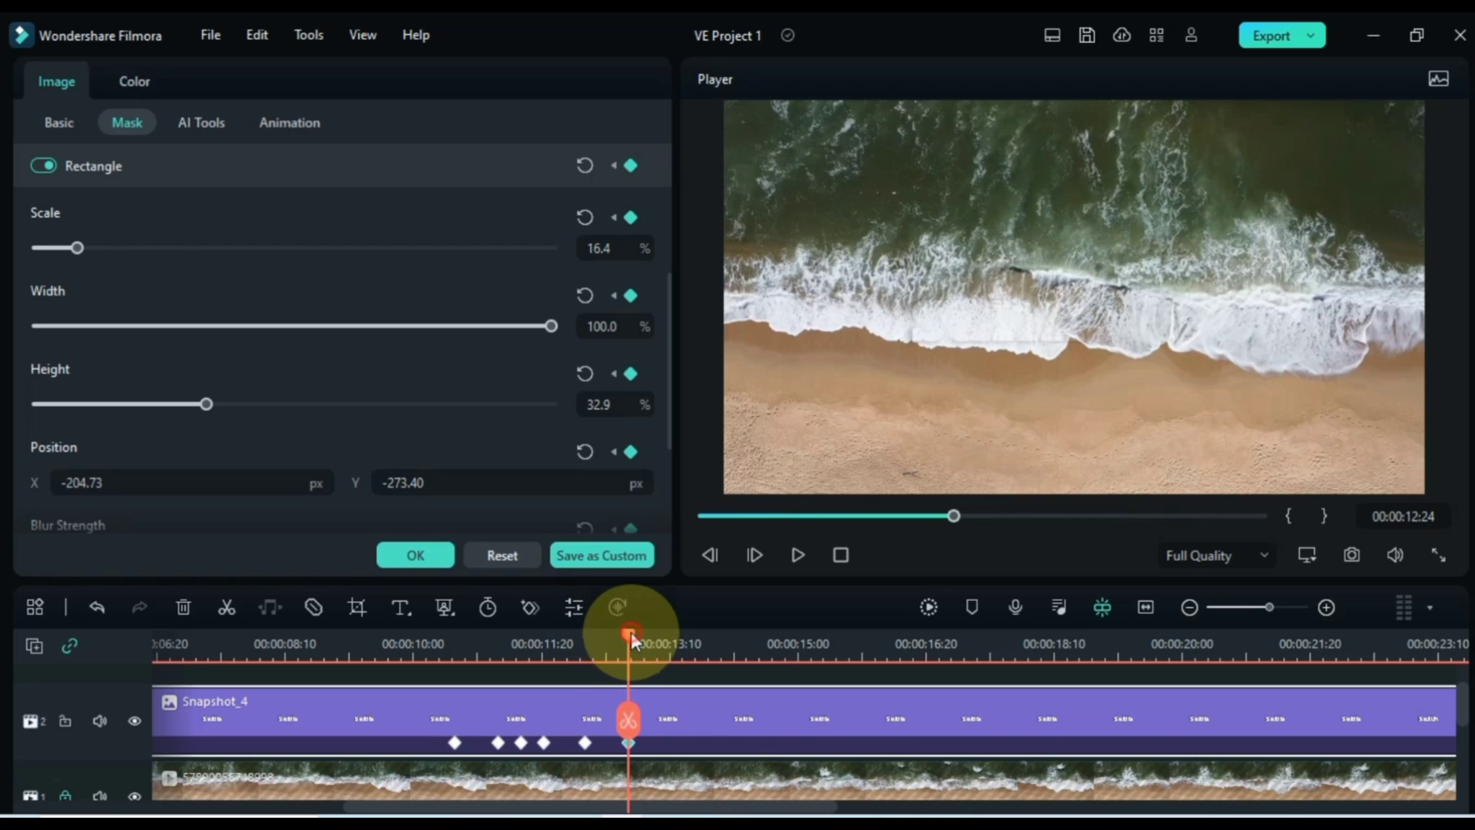
Add a rectangle mask keyframe at 00:00:13:19 and set the mask's Y position to -303.40 px
left_click_drag(630, 632, 693, 634)
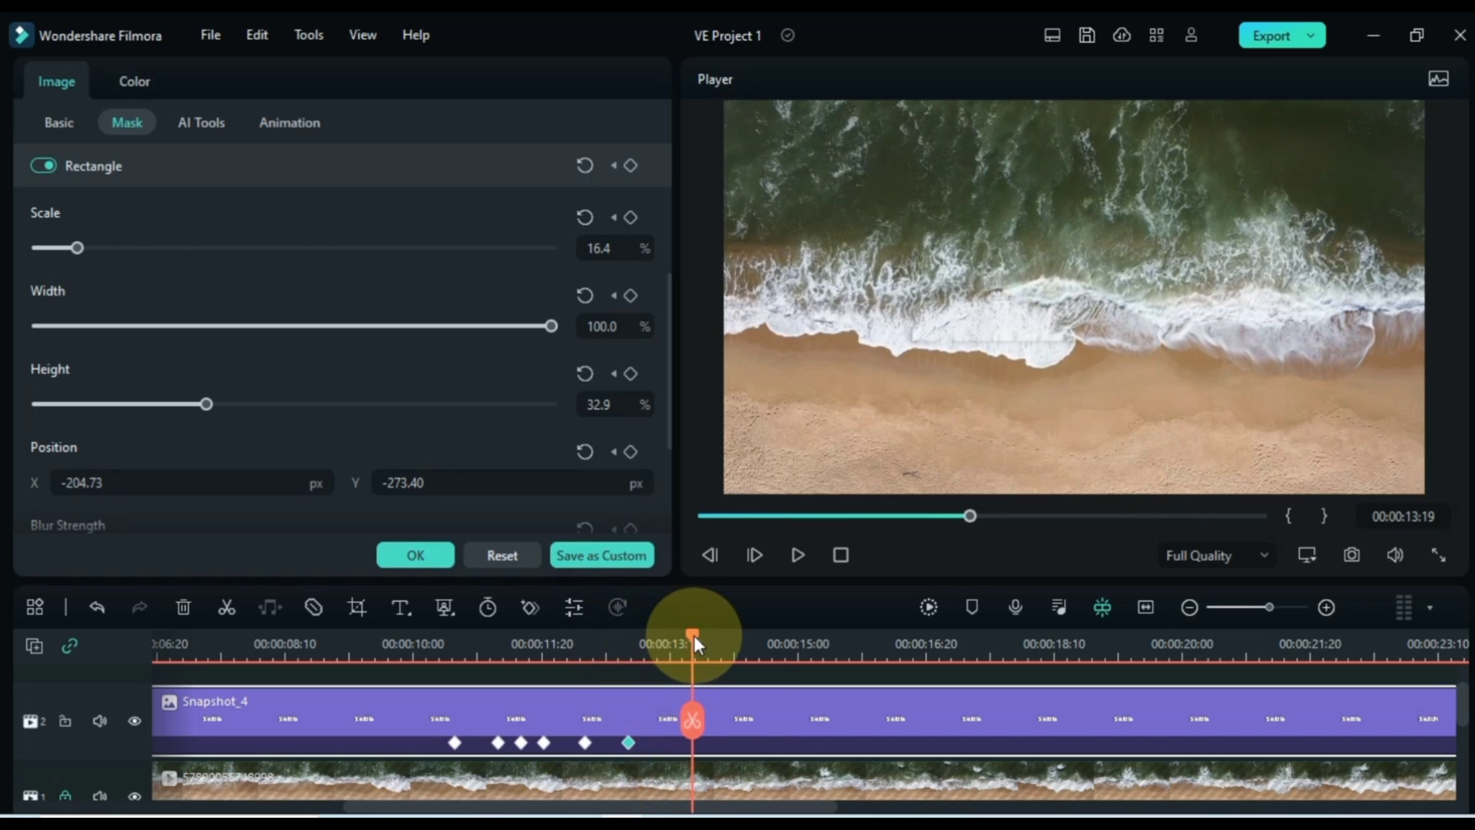
left_click(630, 167)
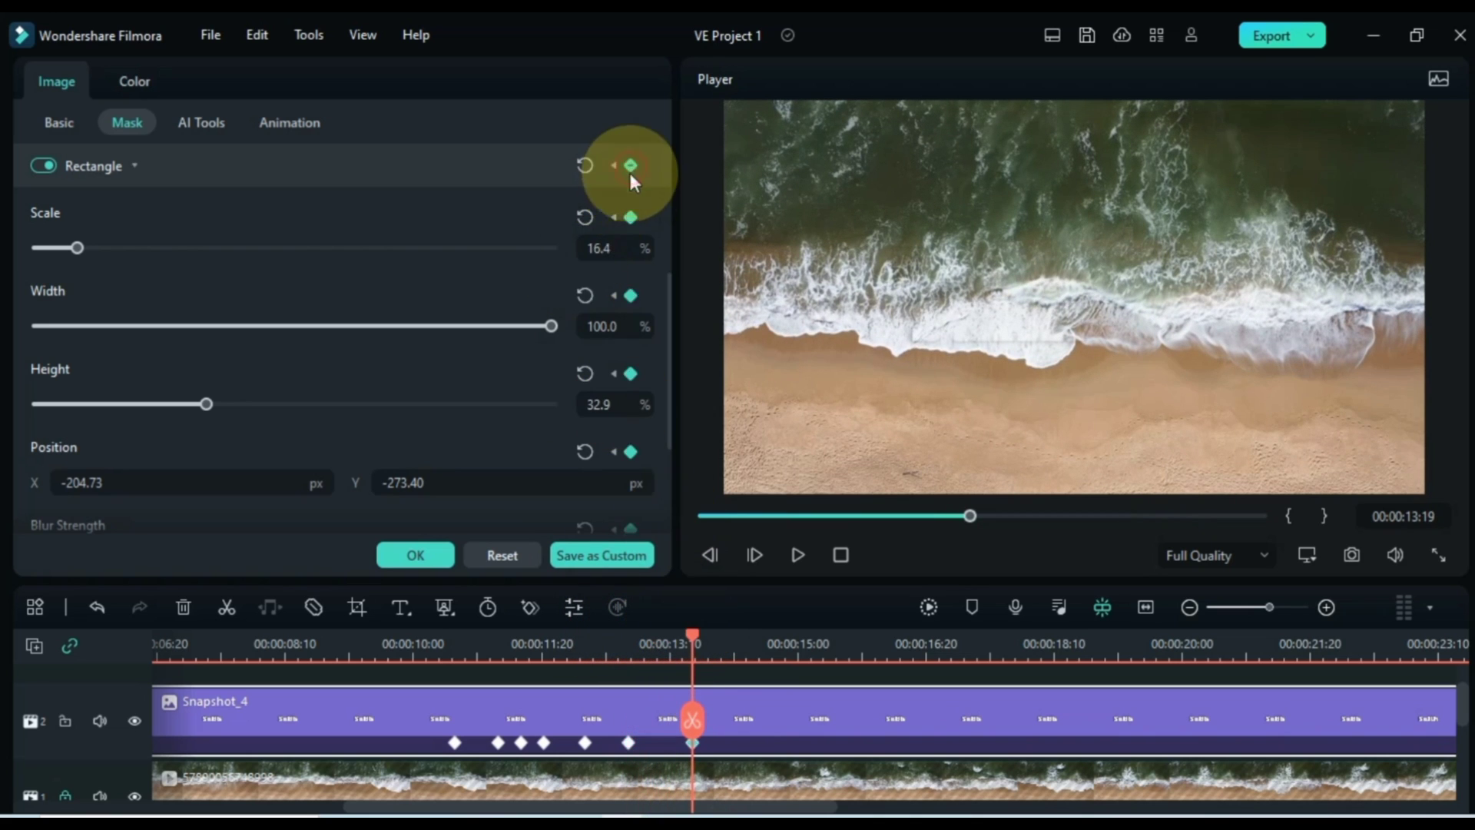
left_click_drag(512, 489, 507, 488)
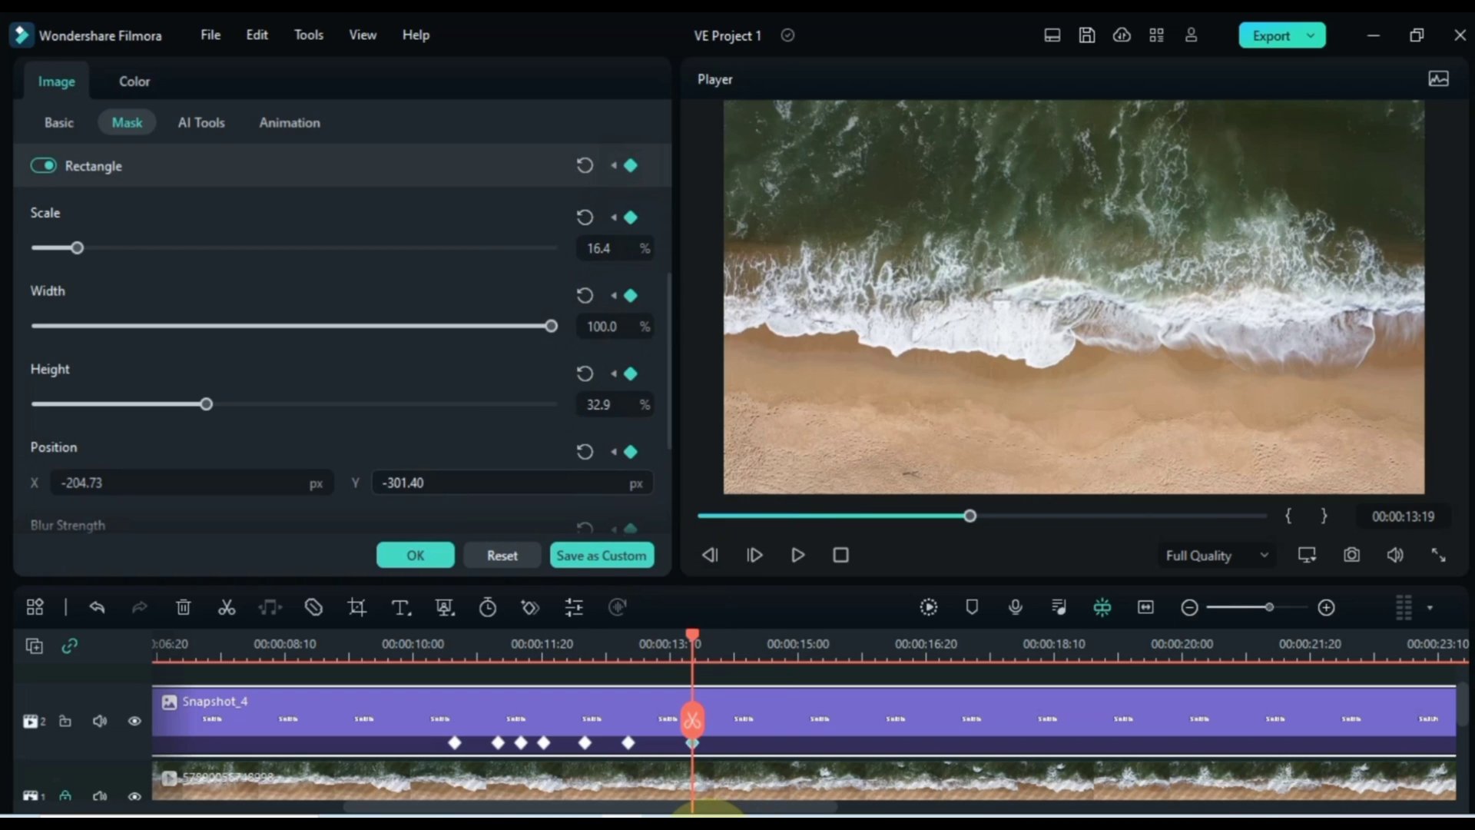
left_click(511, 481)
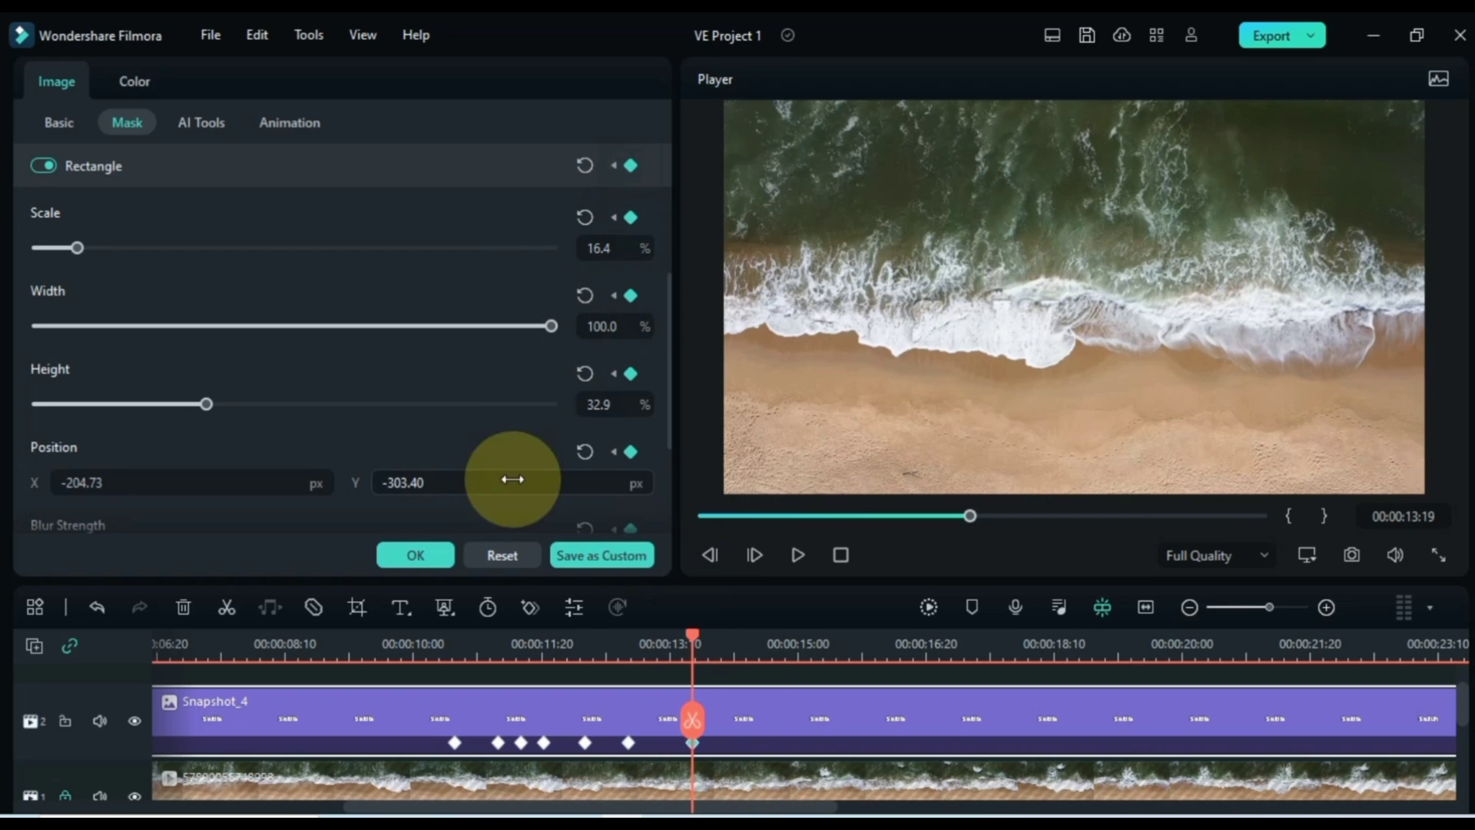
Keyframe the rectangle mask at 00:00:14:15 and increase its scale to 31.1% to hide the remaining text
left_click_drag(689, 633, 759, 636)
left_click(644, 264)
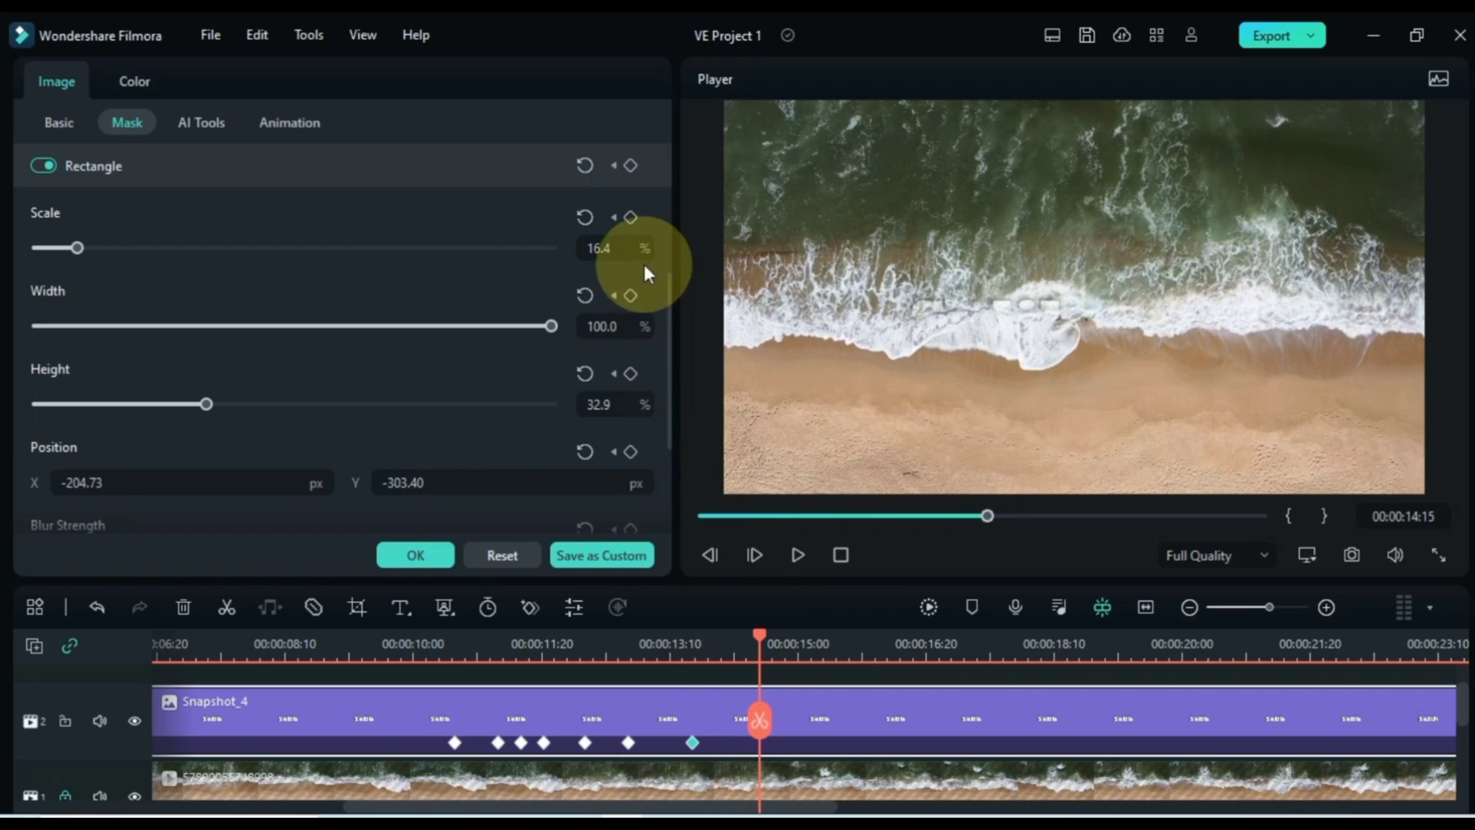
left_click(631, 165)
left_click_drag(607, 246, 849, 813)
Add a rectangle mask keyframe at 00:00:16:16 and raise the mask's Y position to -163.40 px to start revealing the text
left_click(771, 639)
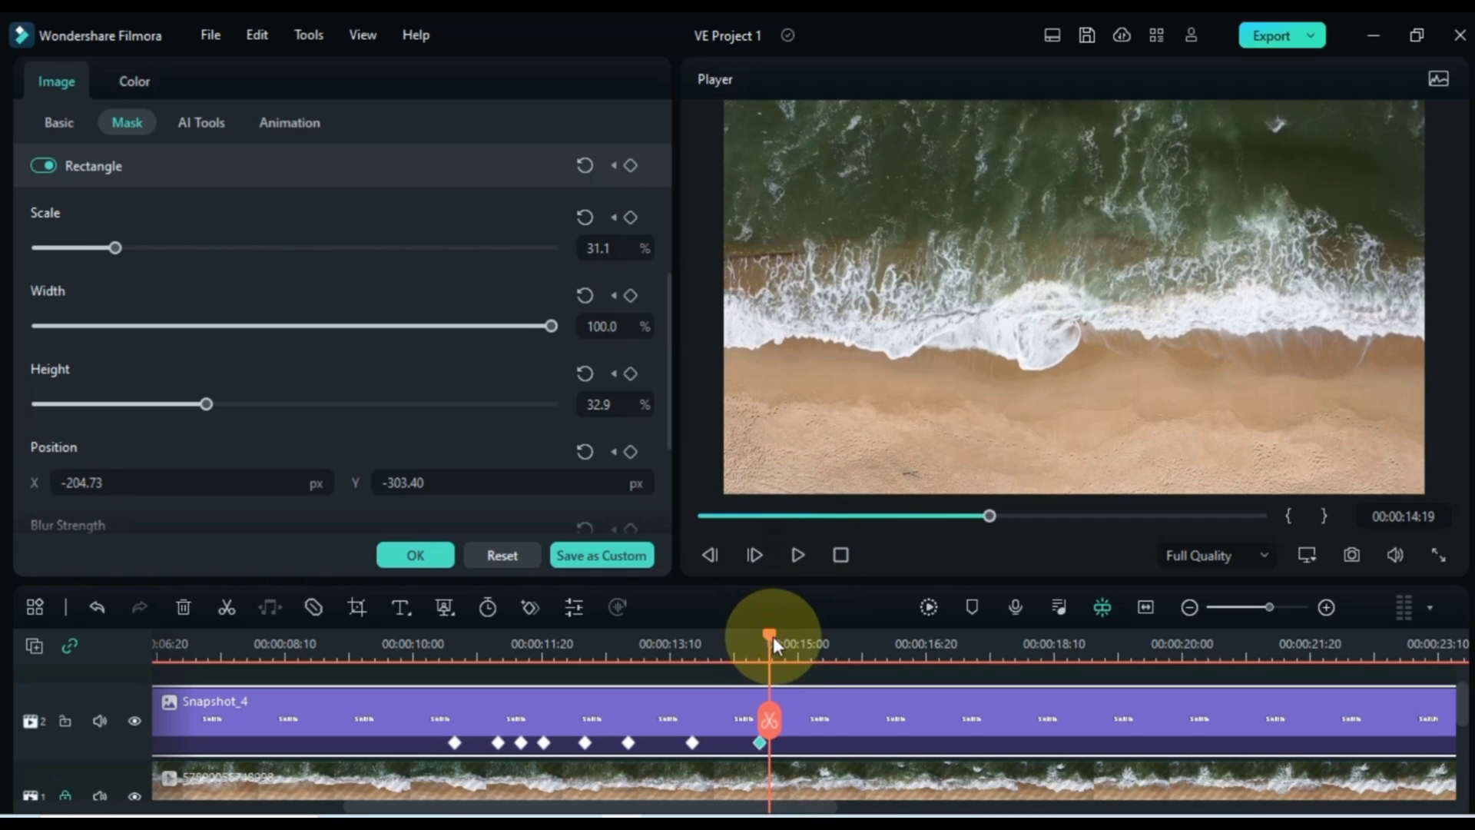
left_click_drag(773, 637, 916, 644)
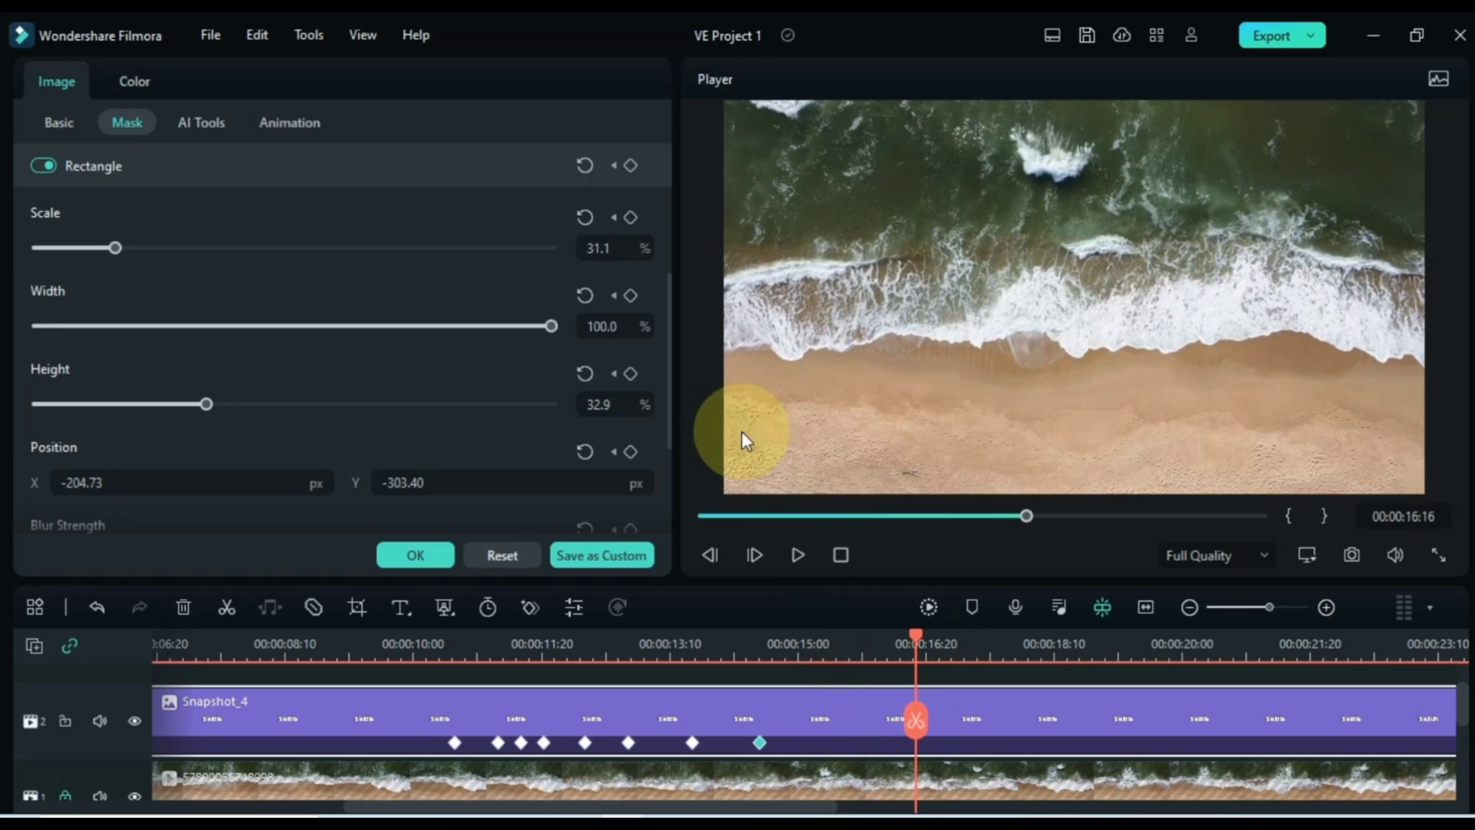
left_click(630, 166)
left_click_drag(742, 826, 708, 826)
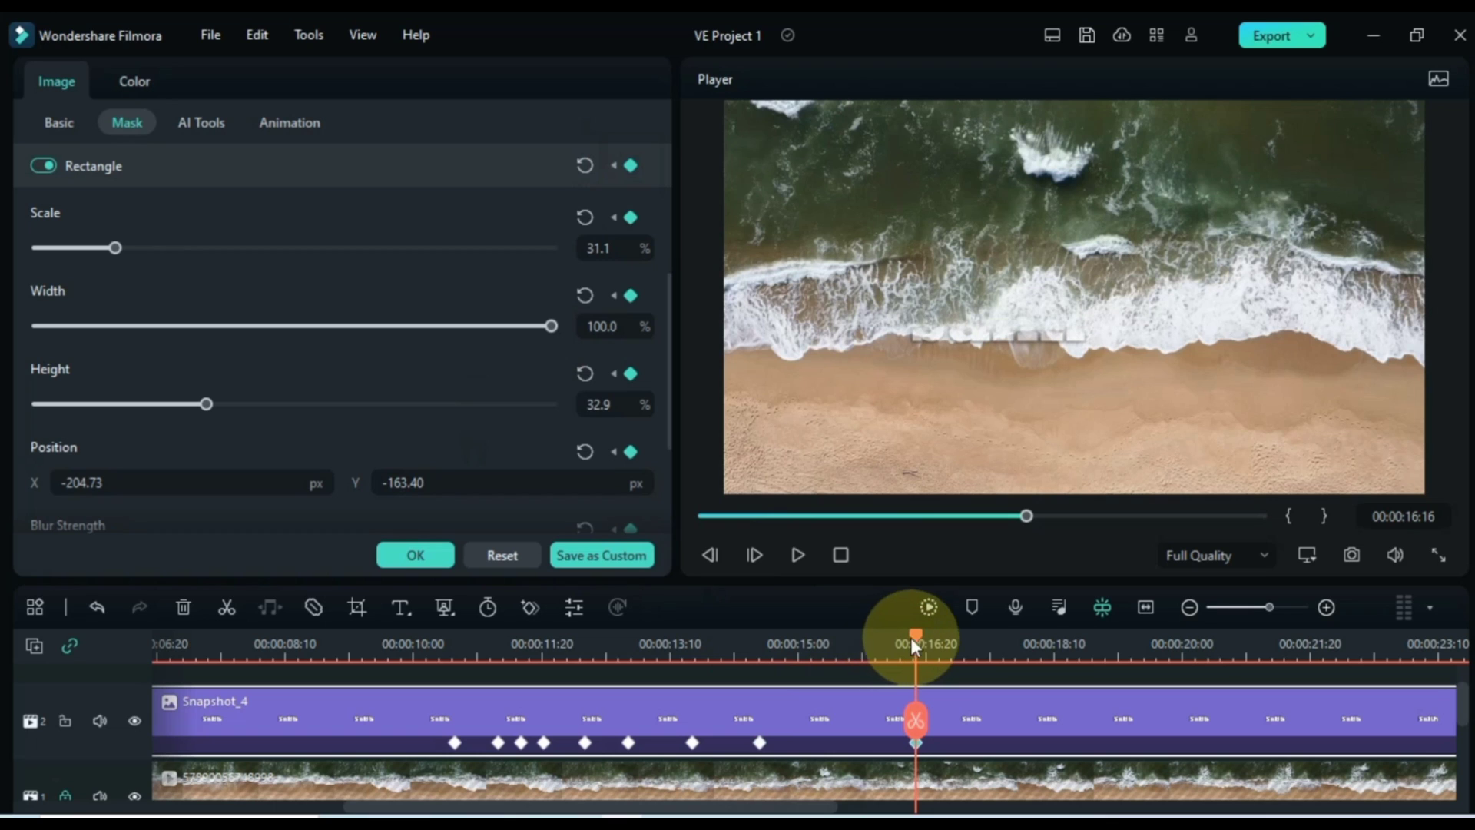
Keyframe the rectangle mask with Y position -135.40 px at 00:00:17:16 and Y -117.40 px at 00:00:18:10
left_click_drag(917, 634, 993, 635)
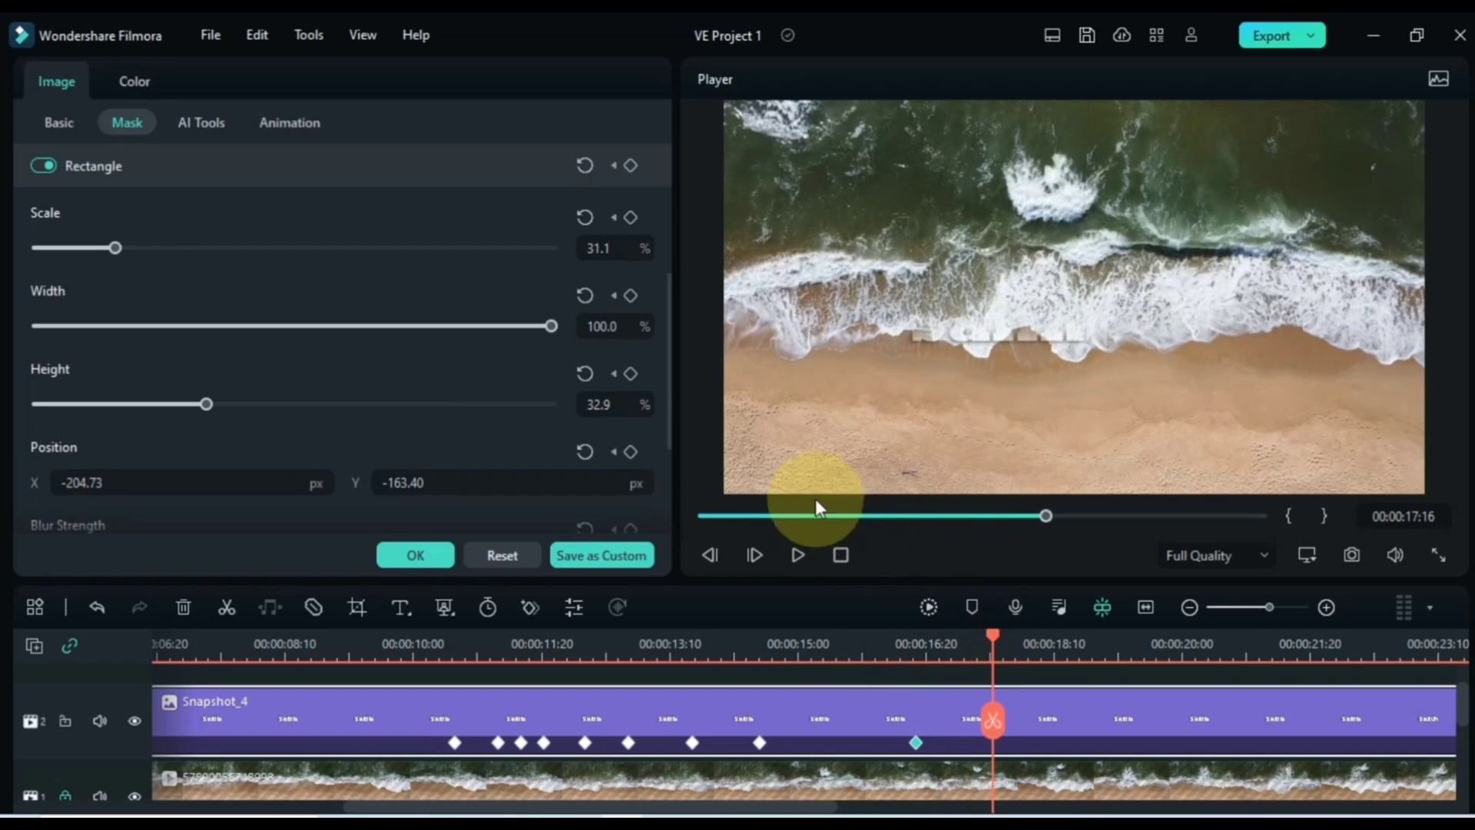
left_click(630, 165)
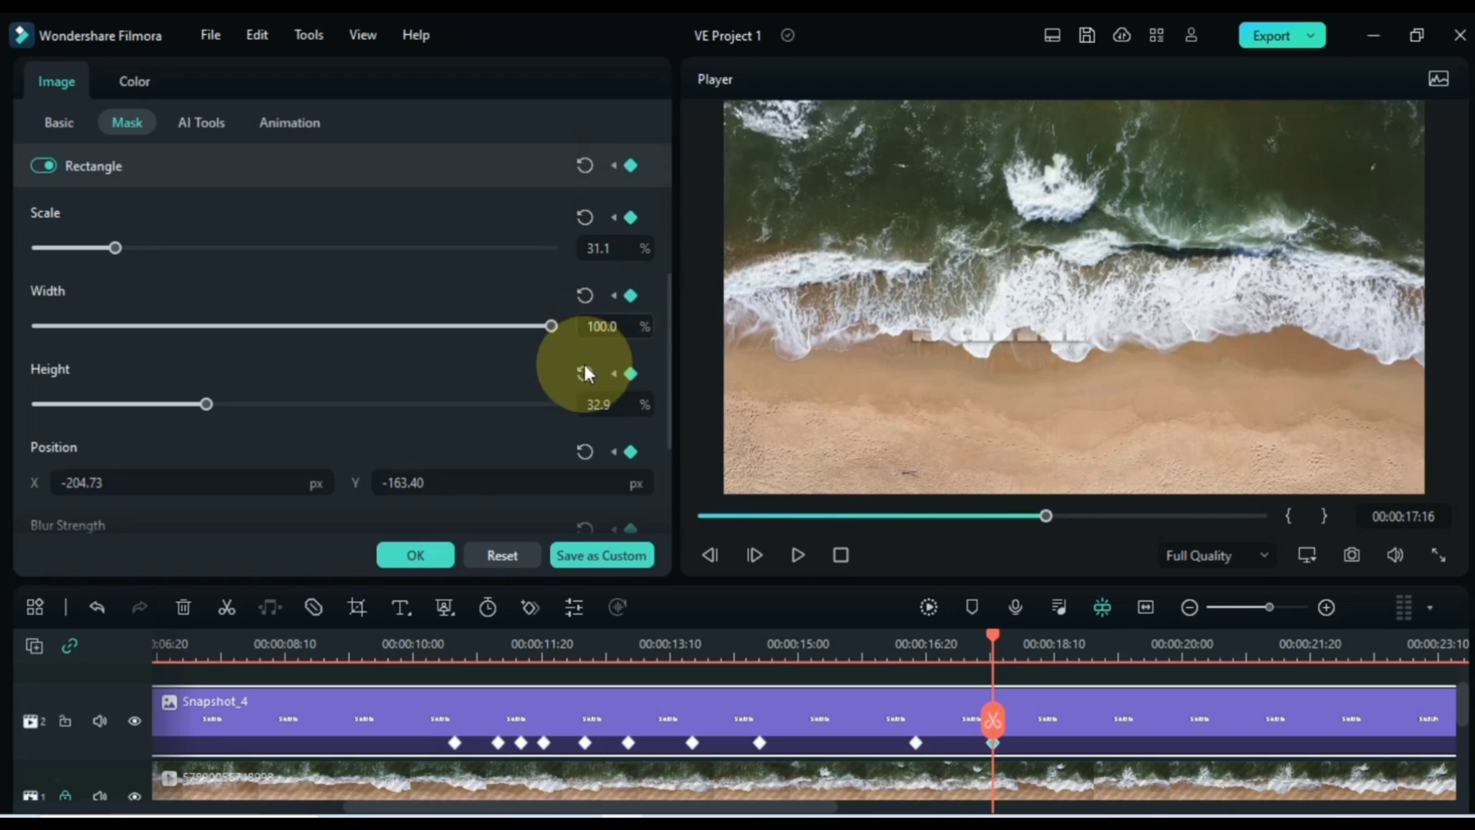
left_click_drag(762, 829, 774, 829)
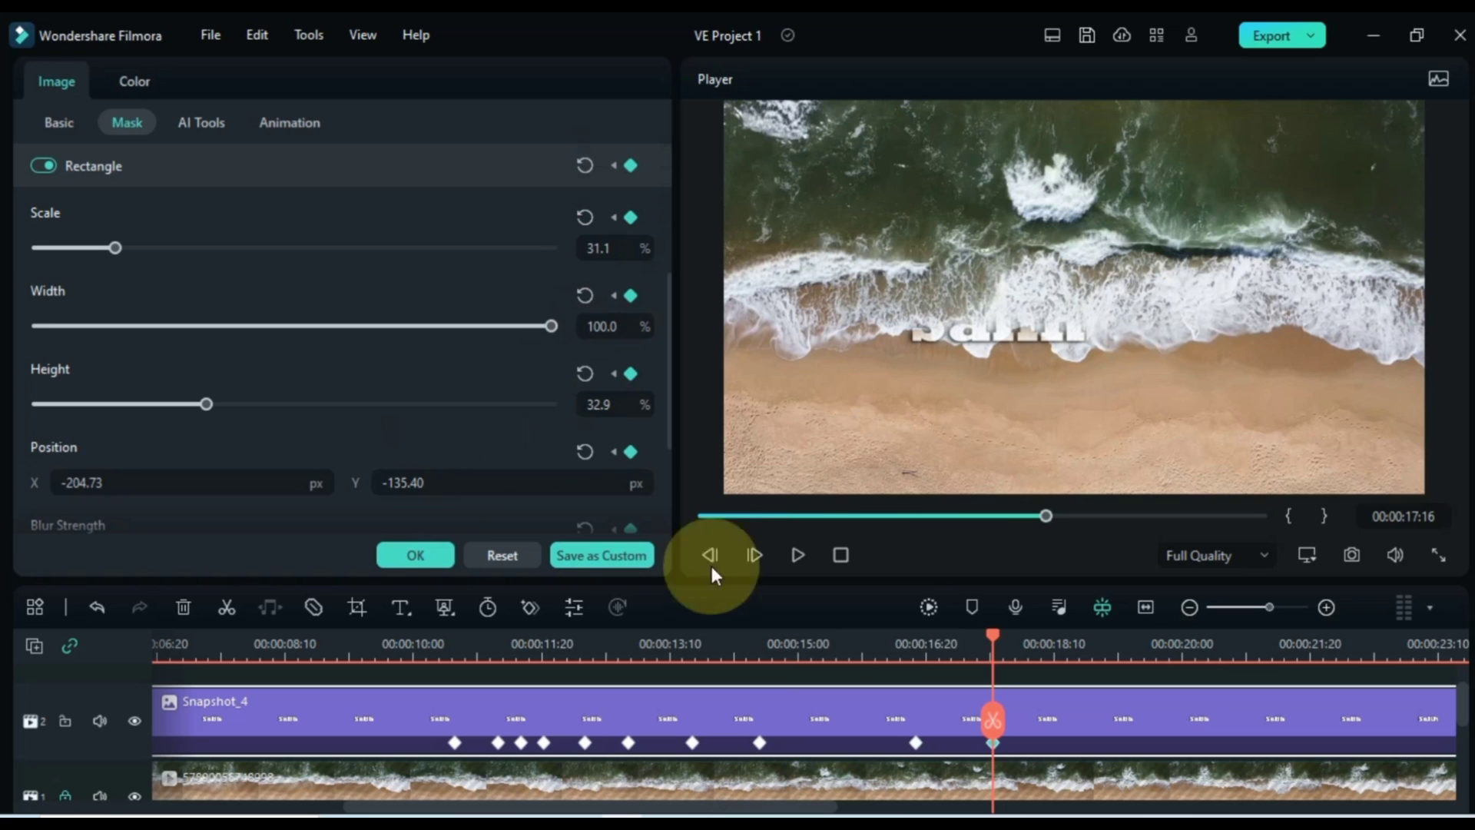
left_click_drag(994, 633, 1054, 638)
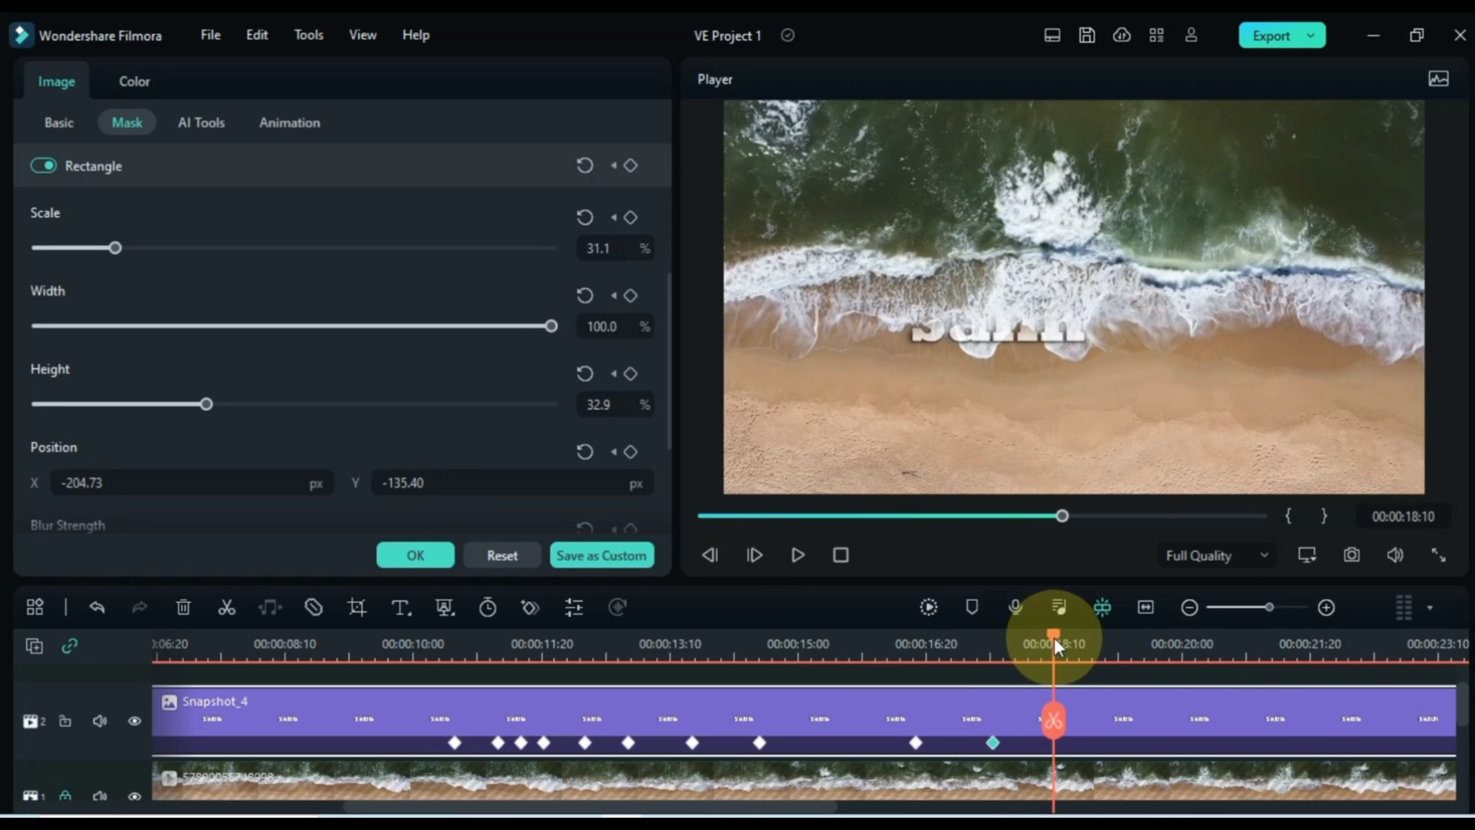
left_click(630, 165)
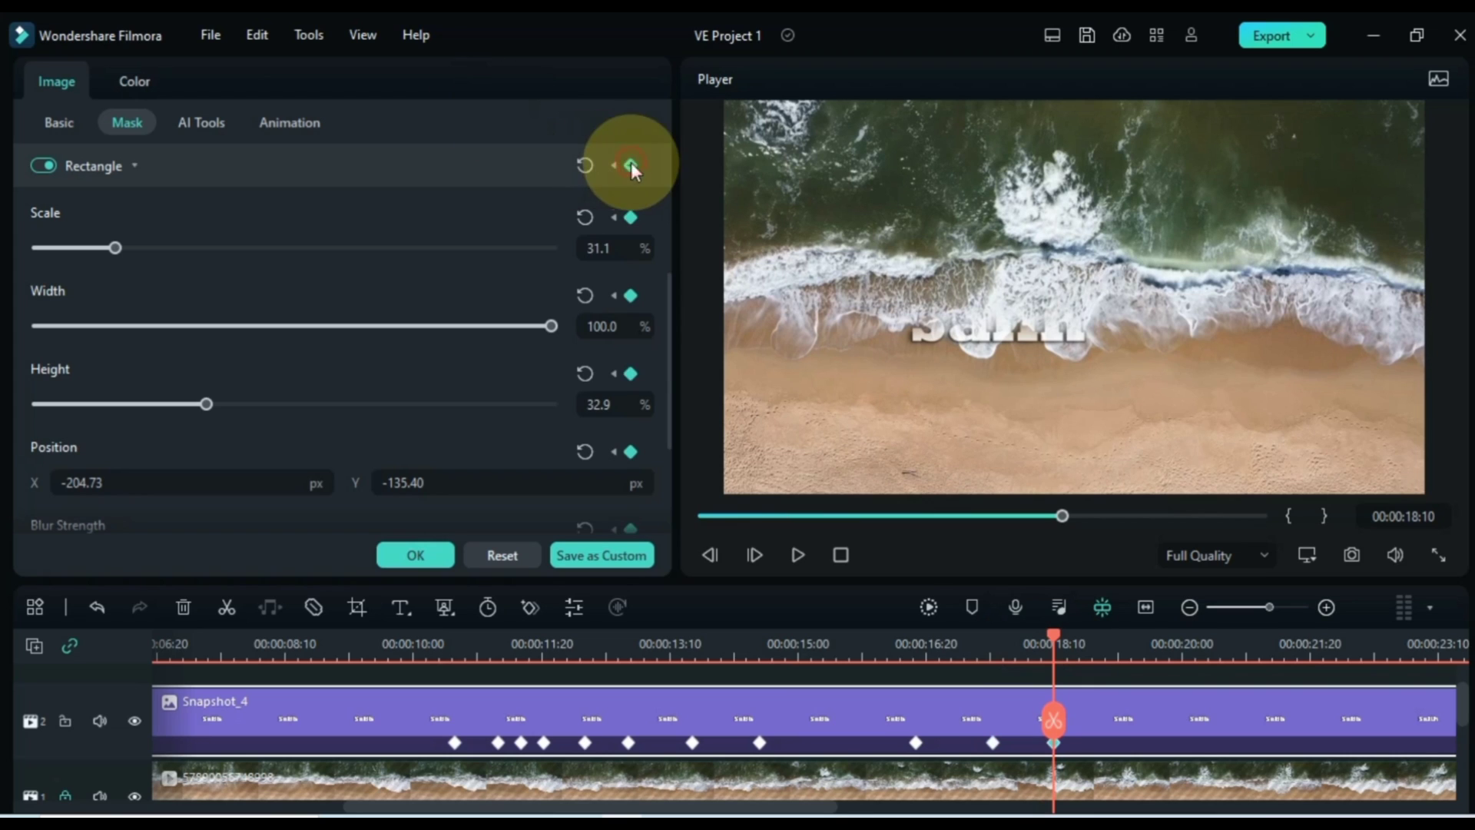
left_click_drag(475, 483, 482, 484)
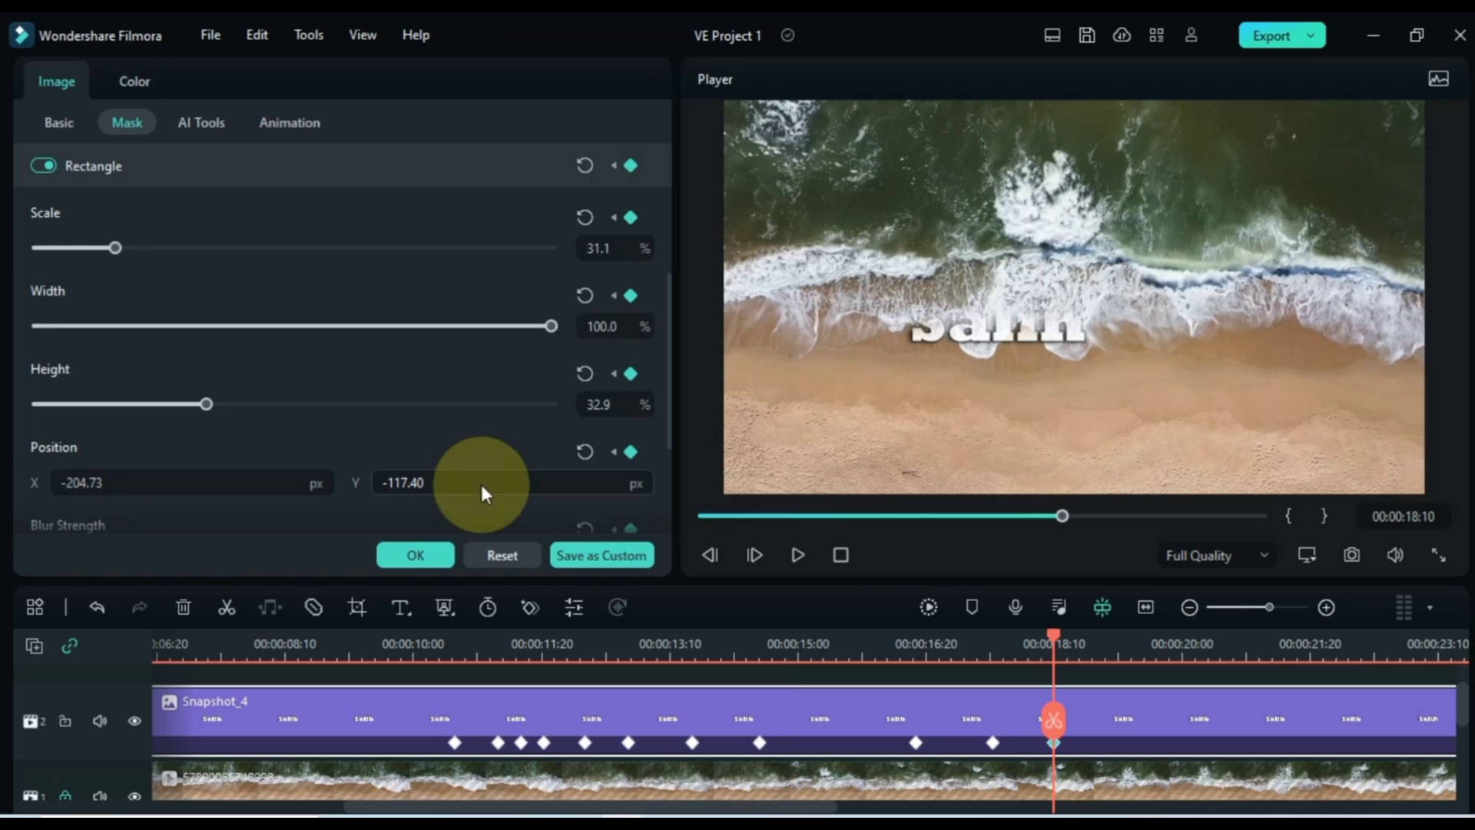
Keyframe the mask at 00:00:19:03 with Y position -71.40 px, and set Y to -27.40 px at 00:00:19:16
left_click_drag(1053, 638, 1115, 639)
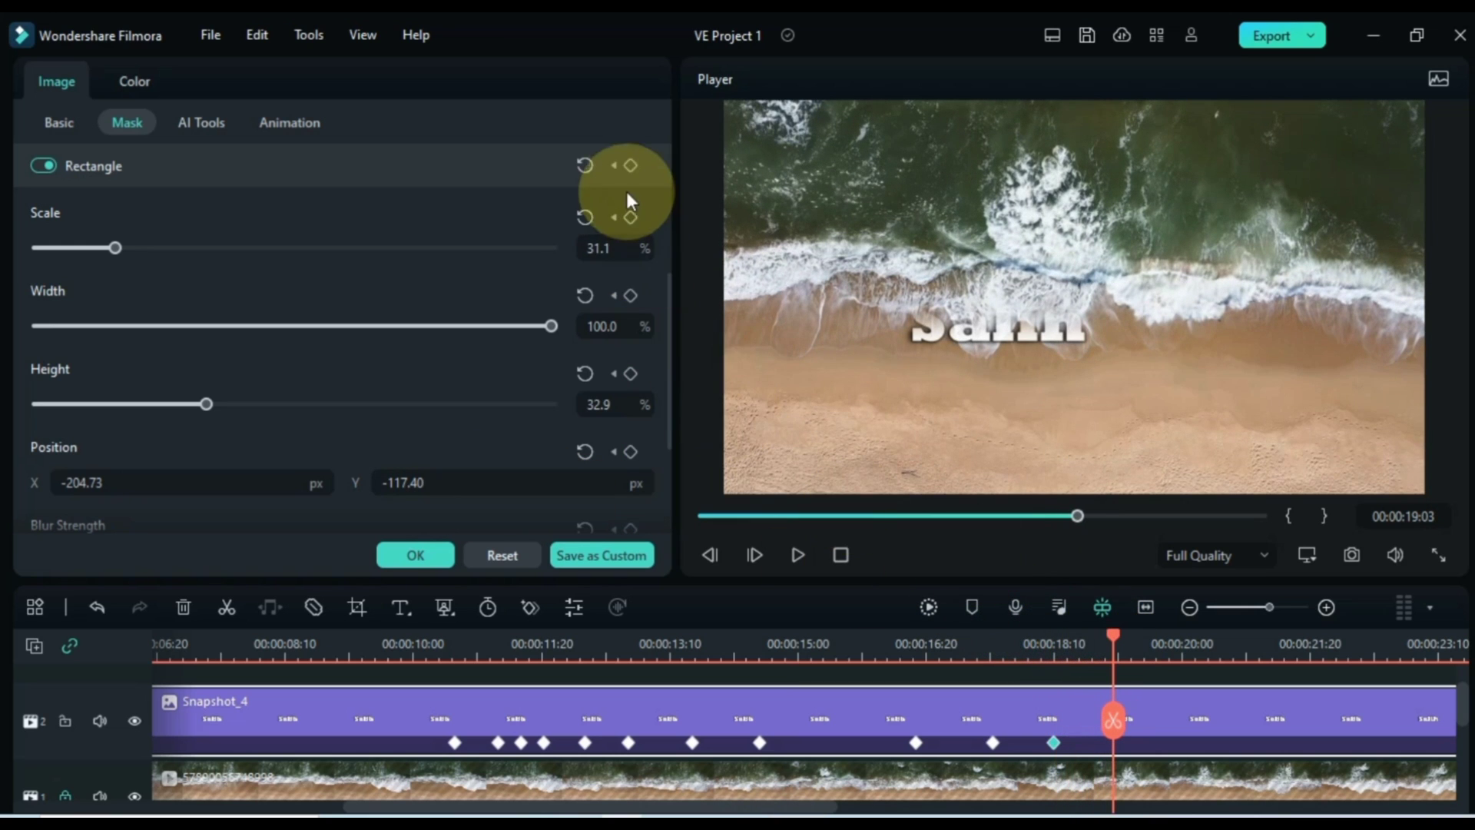
left_click(627, 165)
left_click_drag(547, 490, 807, 826)
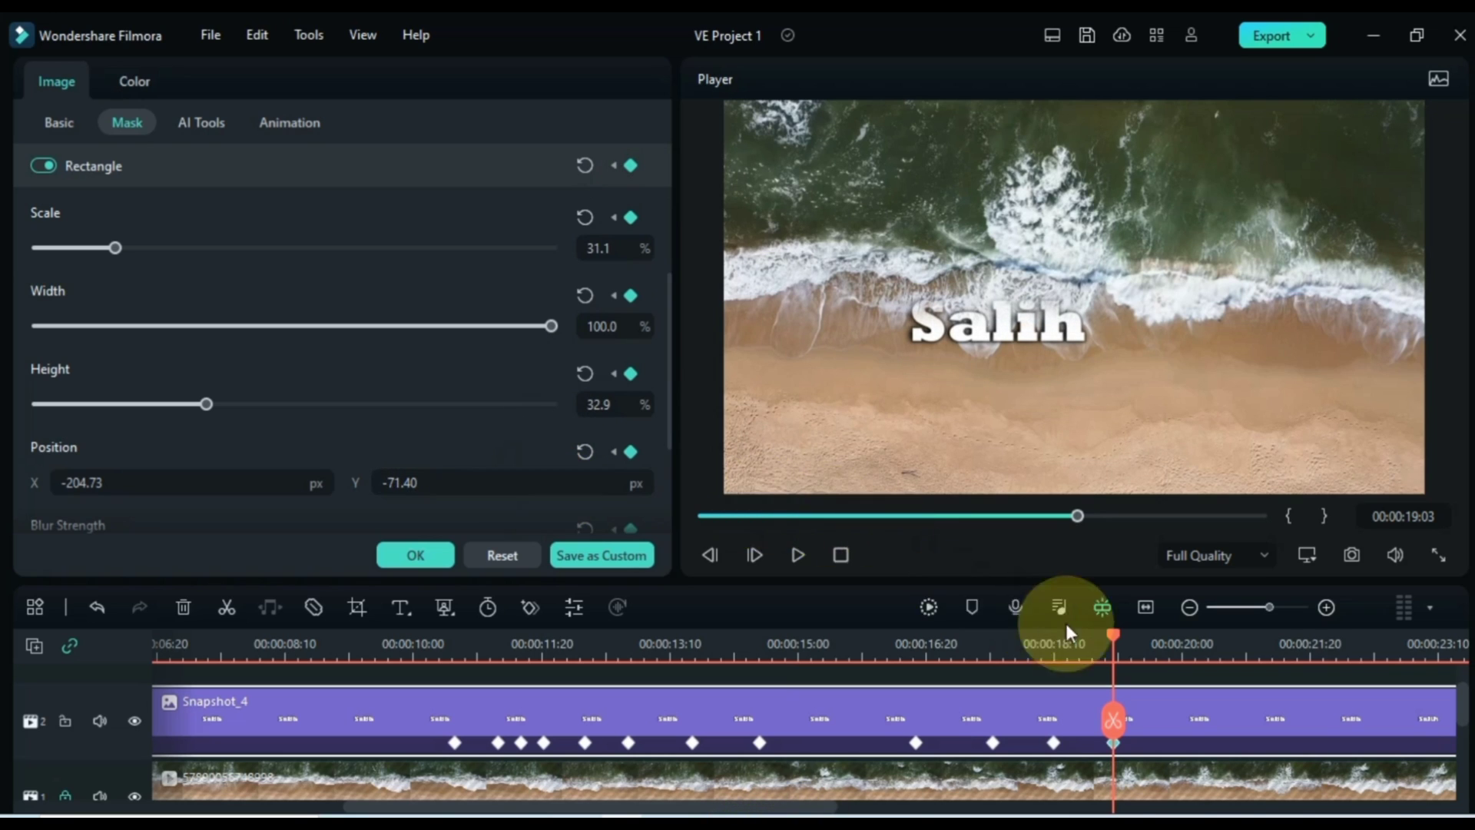
left_click_drag(1113, 632, 1146, 652)
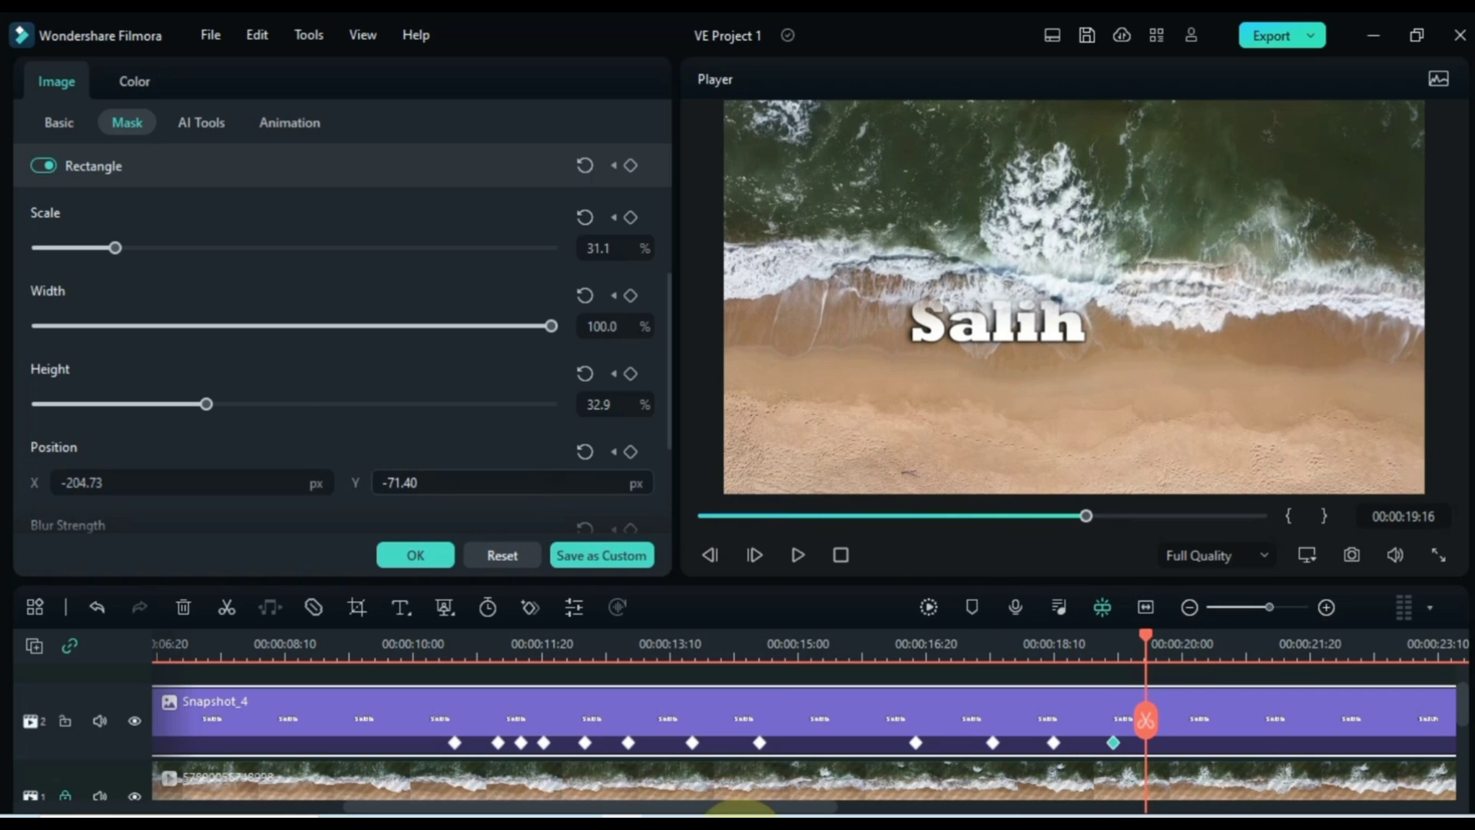
left_click_drag(407, 482, 437, 483)
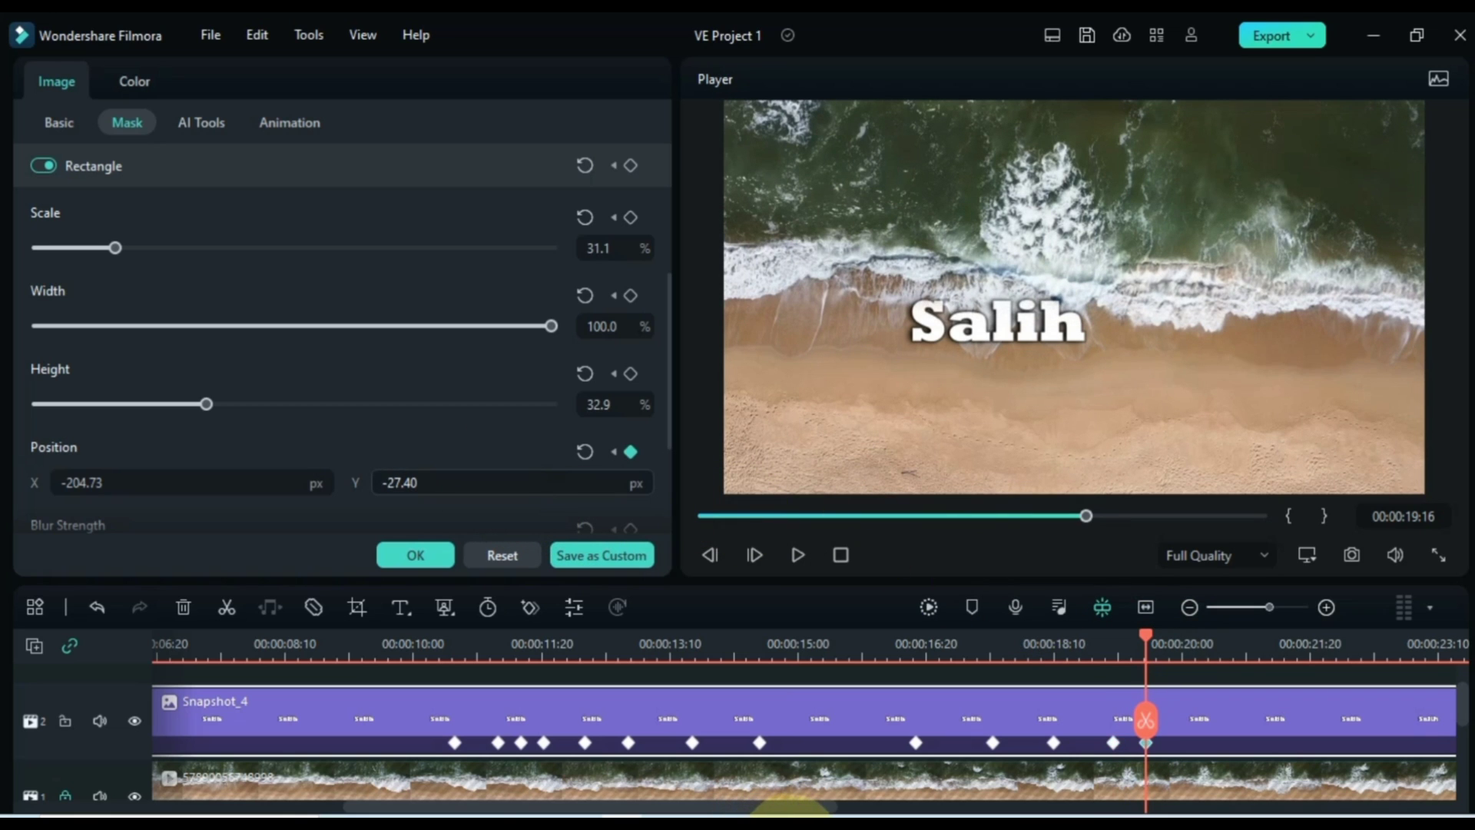
Add a keyframe for all of the rectangle mask's properties shortly past 00:00:19:25
left_click_drag(593, 791, 778, 788)
left_click(727, 639)
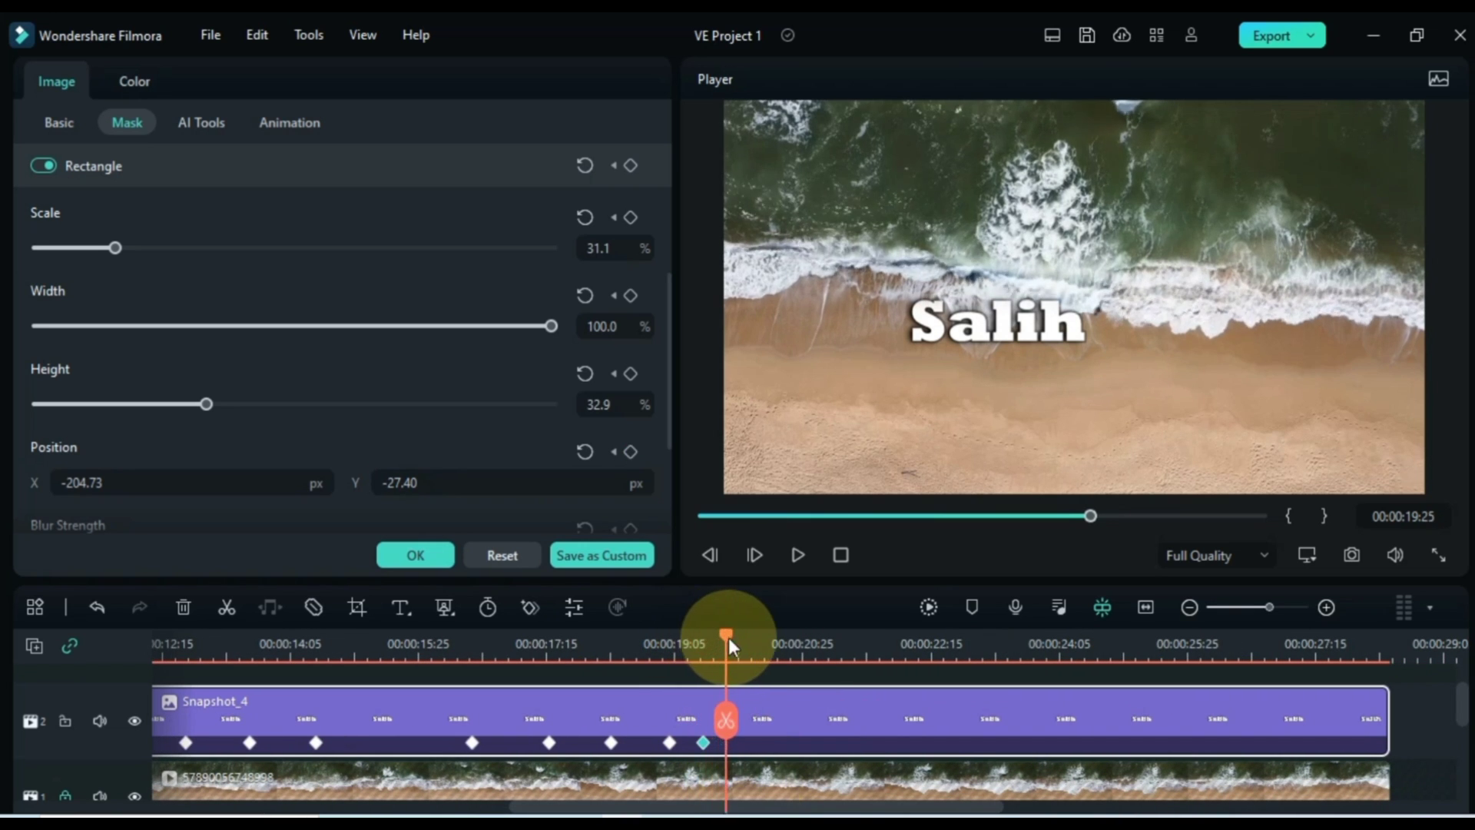
left_click_drag(728, 638, 759, 637)
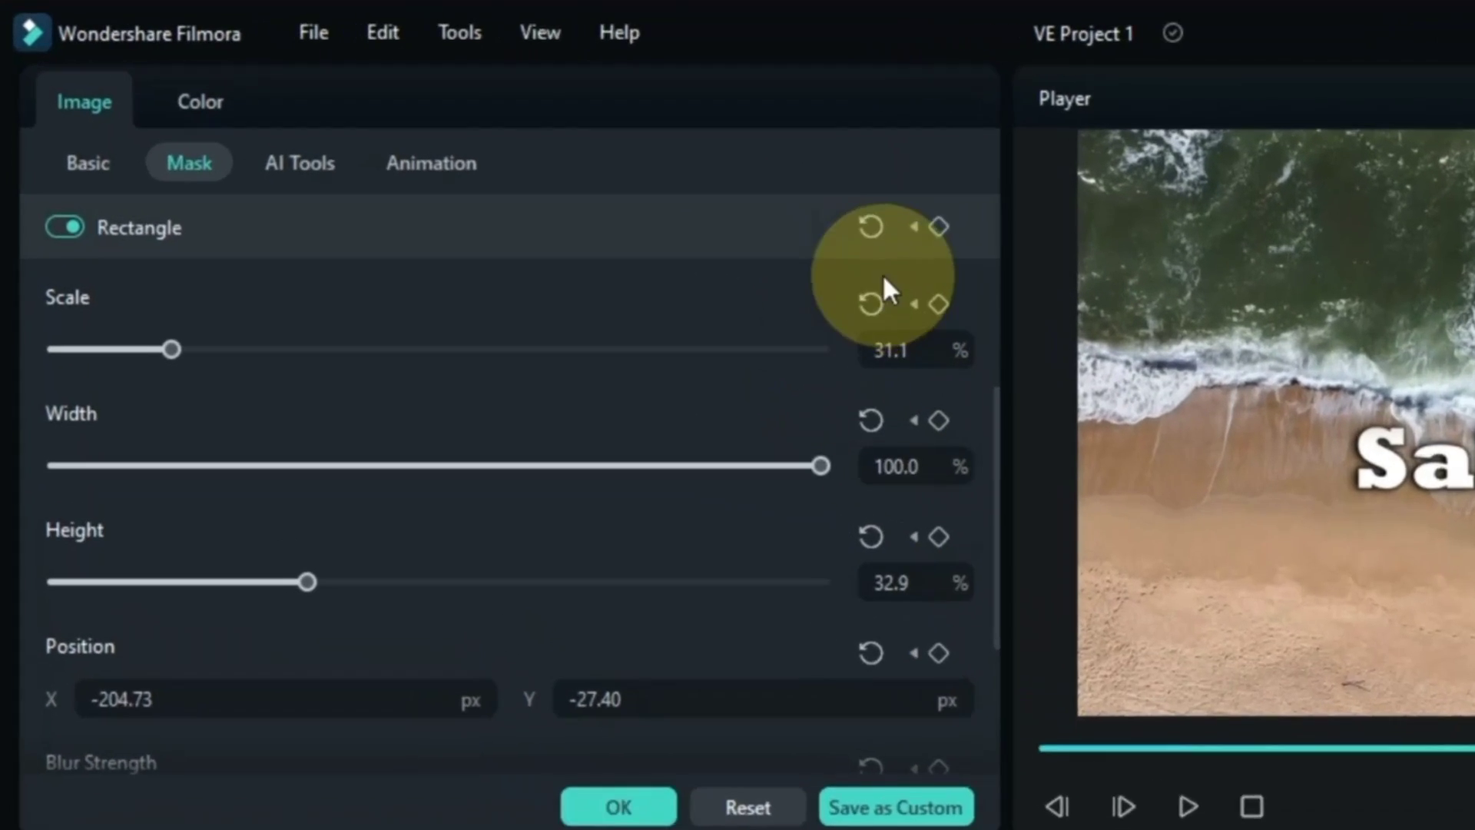
left_click(938, 226)
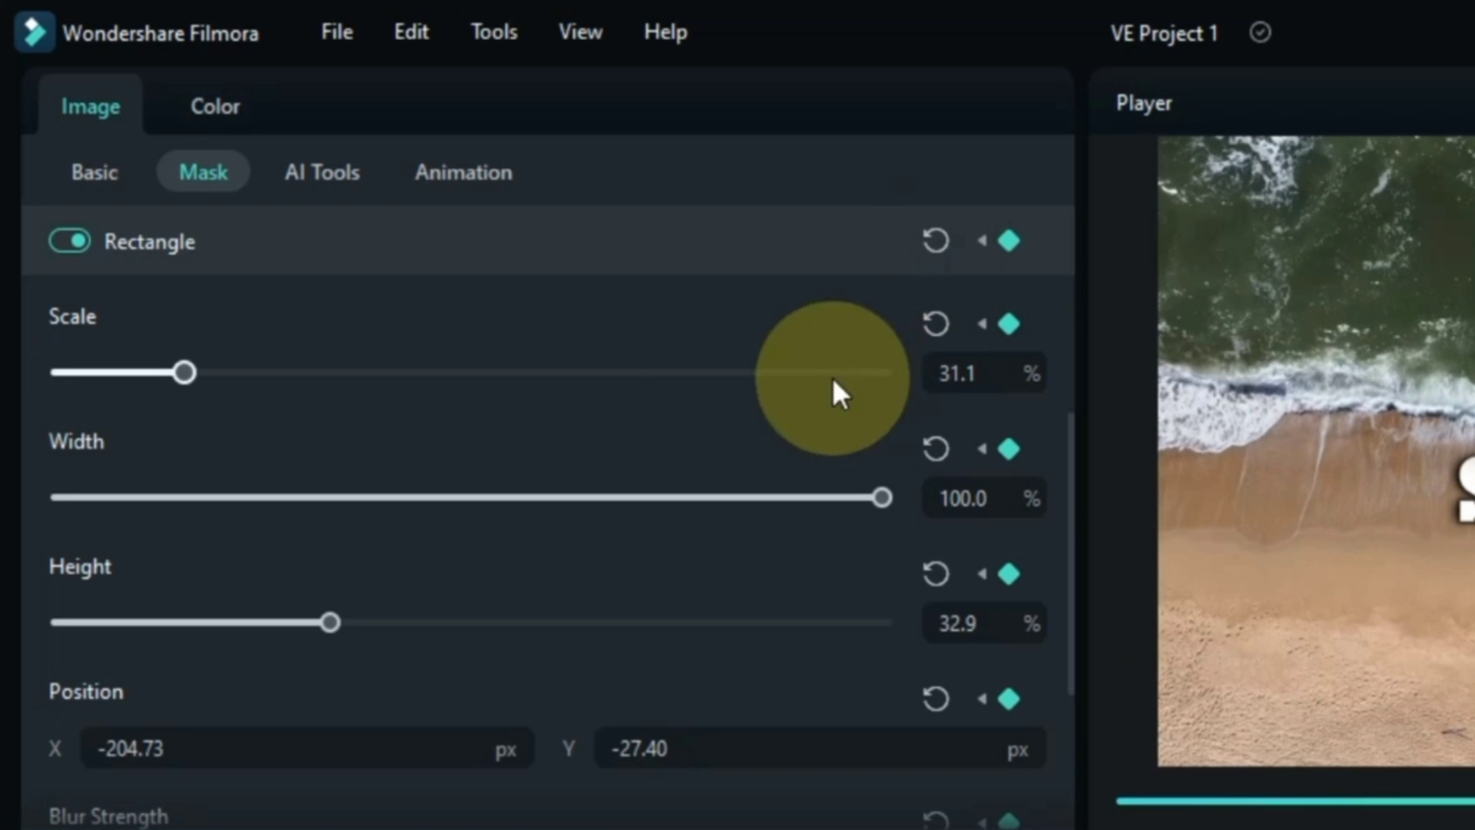
Set the rectangle mask's rotation to 16.00° and Y position to -28.40 px on the keyframe at 00:00:20:08
scroll(789, 429, "up", 1)
left_click_drag(715, 361, 759, 361)
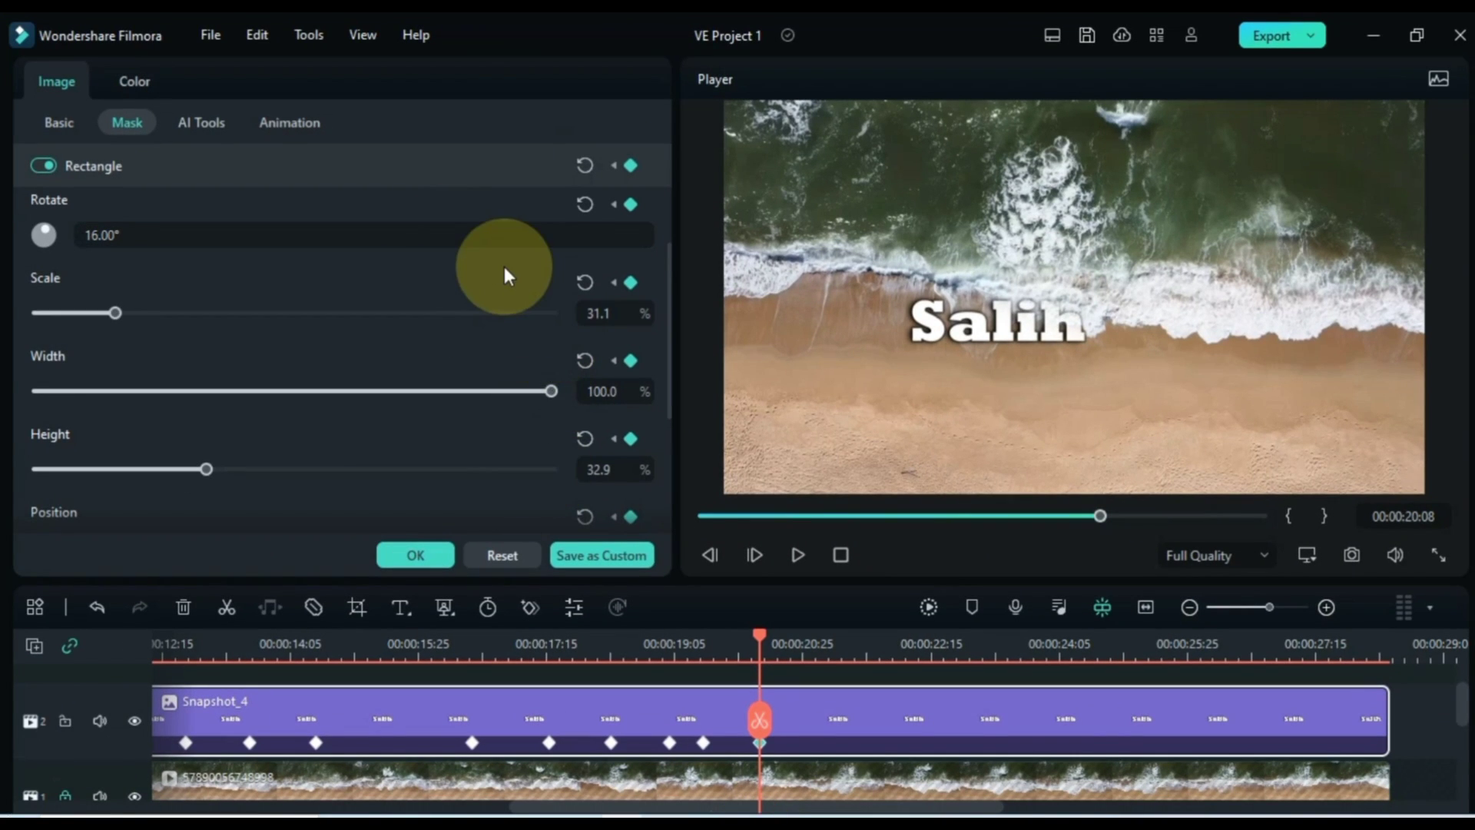
scroll(504, 266, "down", 1)
left_click_drag(547, 491, 541, 489)
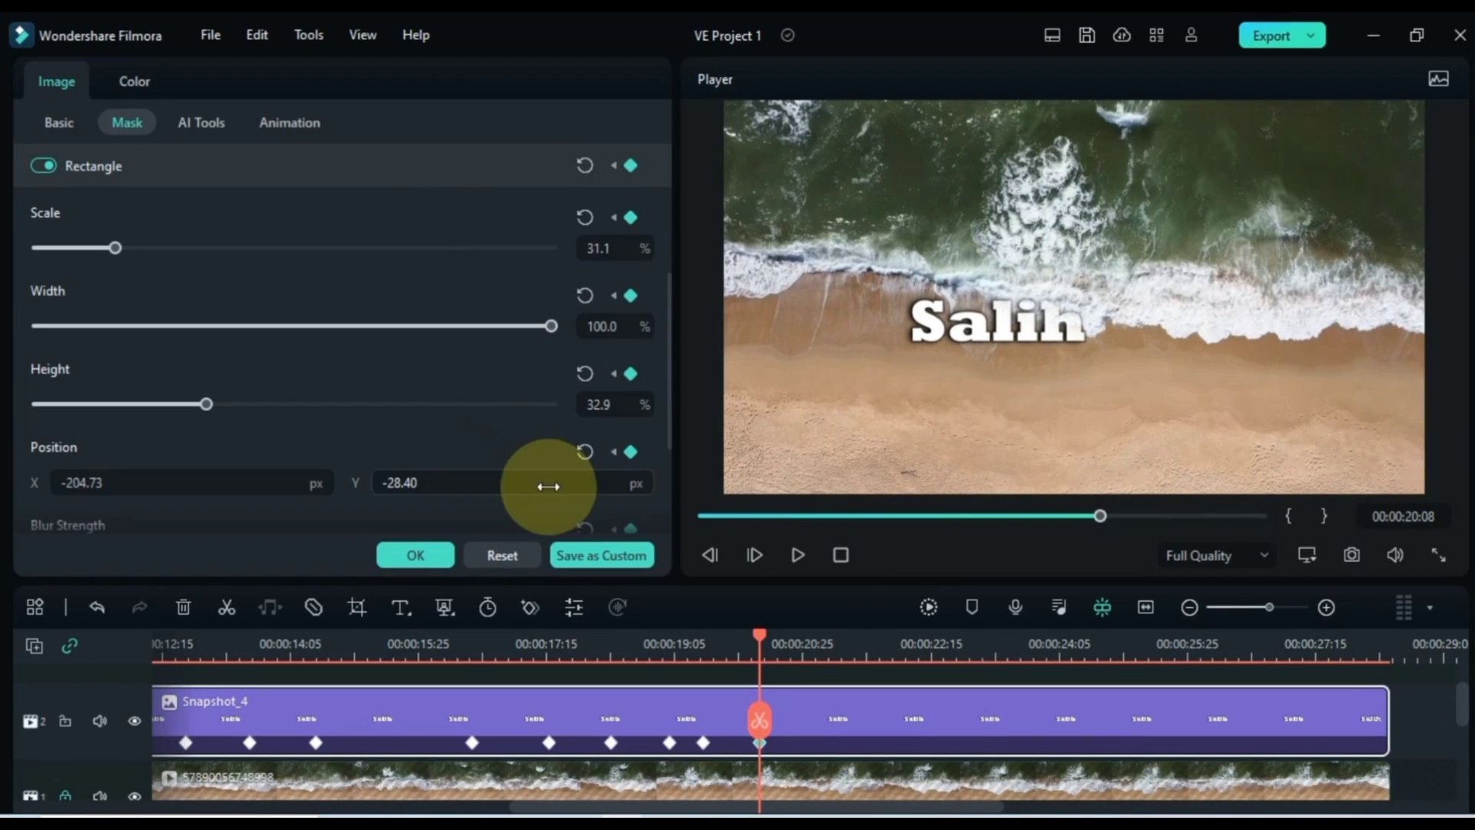
Keyframe all of the rectangle mask's properties with Y position -86.40 px at 00:00:20:22 and -136.40 px at 00:00:21:11
left_click_drag(762, 637, 794, 642)
left_click(632, 167)
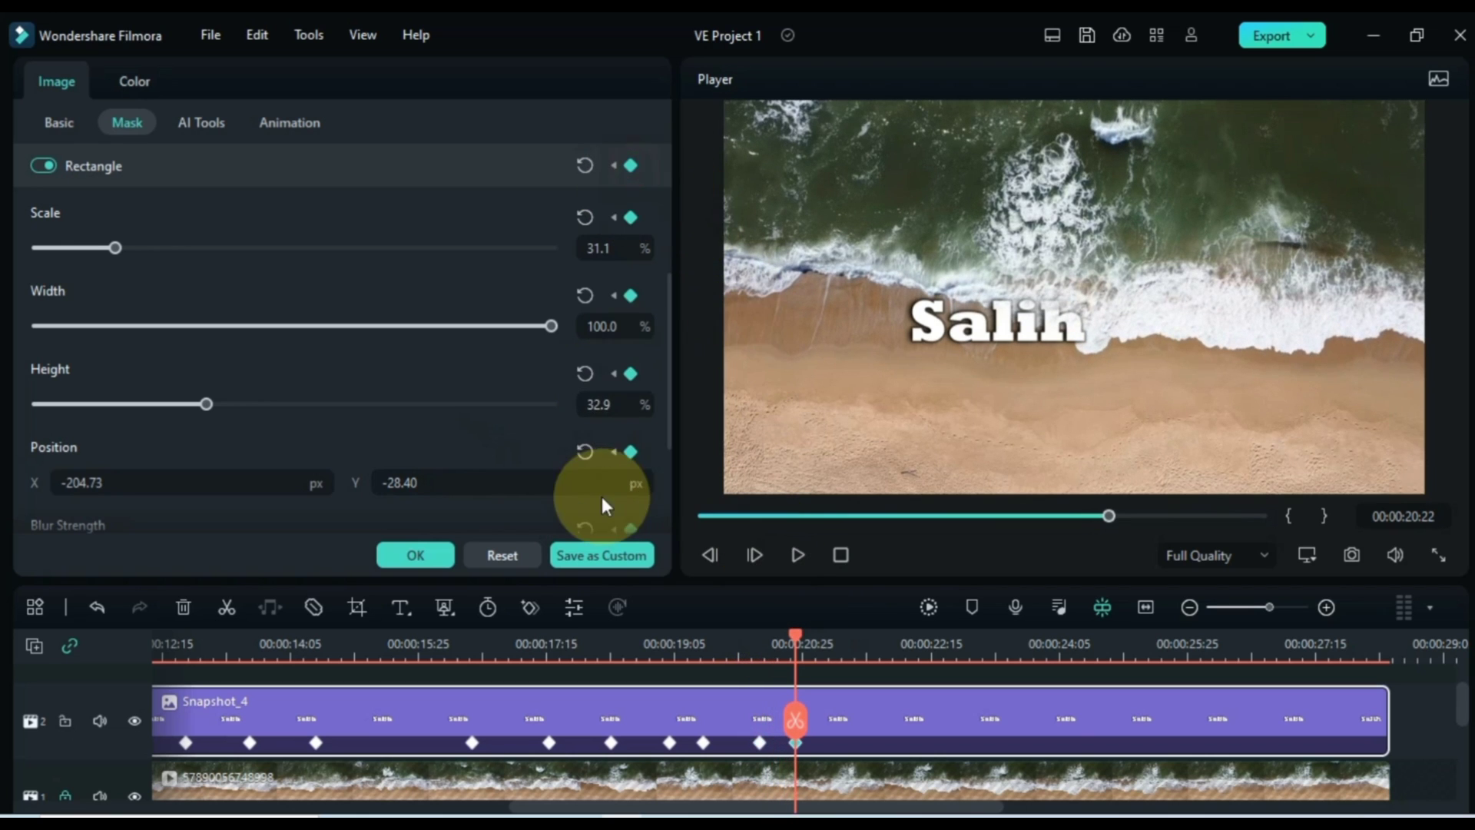
mouse_move(593, 483)
left_mouse_down()
mouse_move(732, 828)
mouse_move(671, 813)
left_mouse_up()
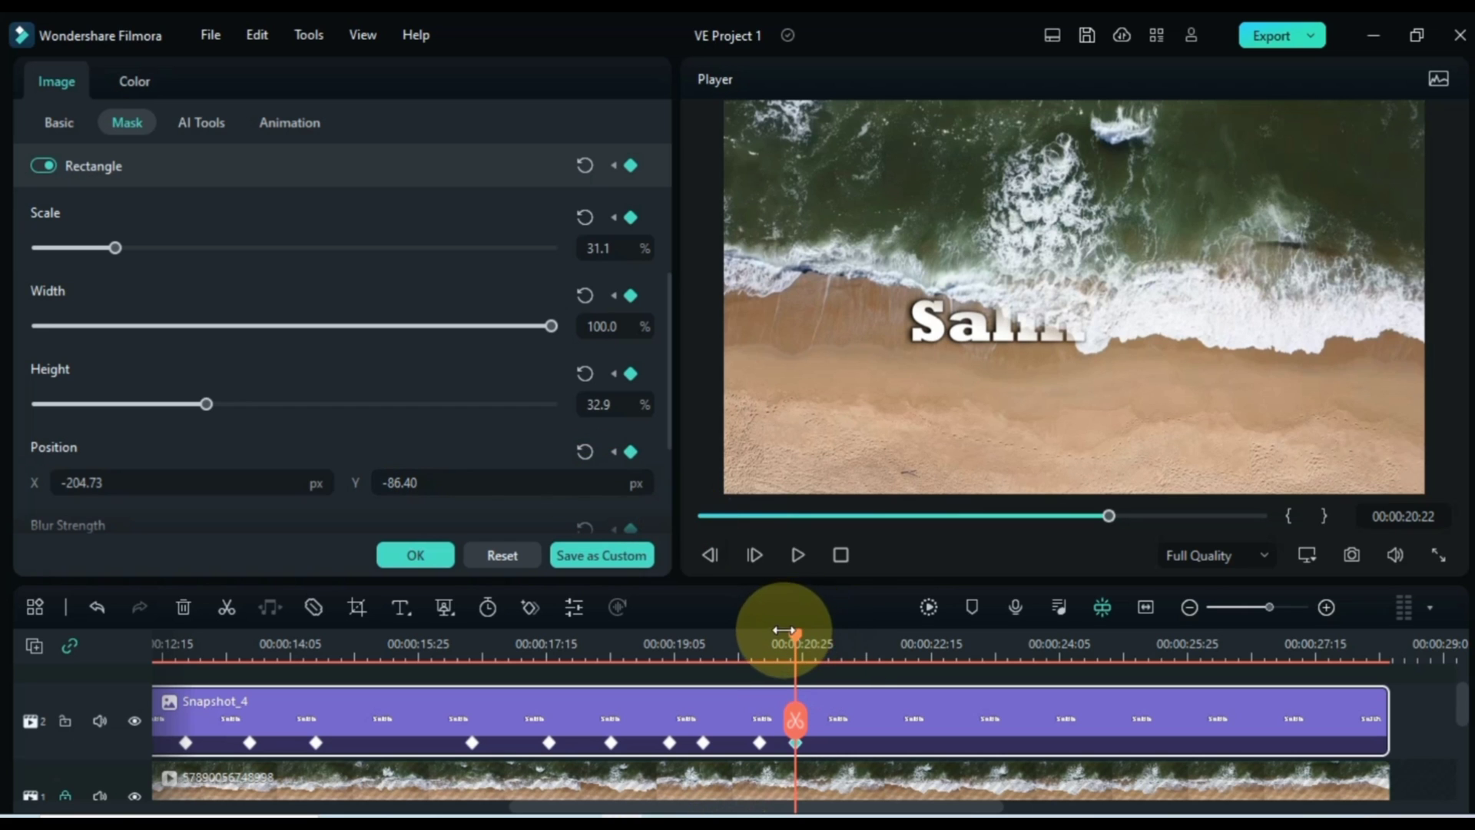
left_click_drag(803, 642, 844, 635)
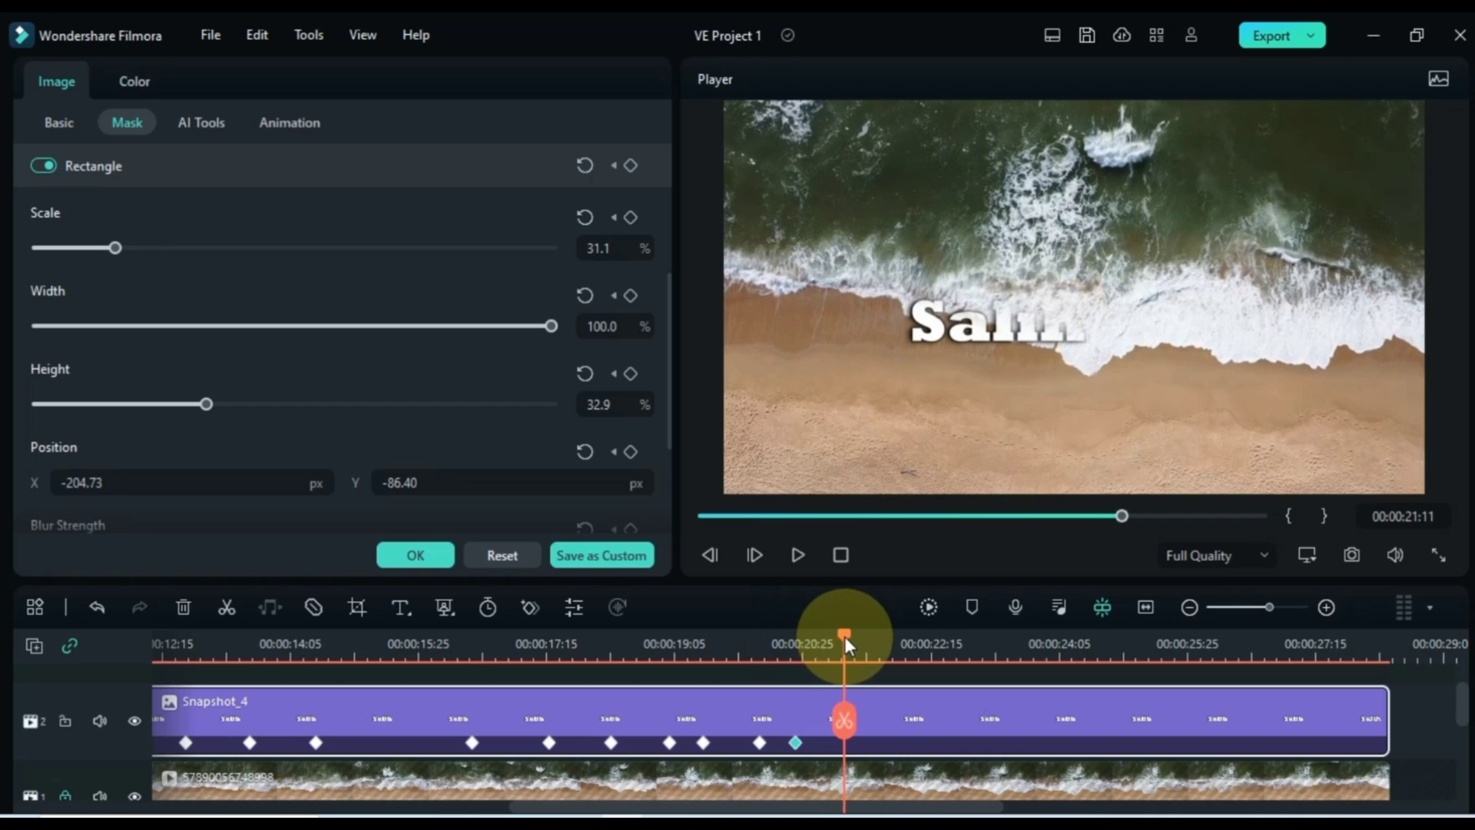
left_click(630, 165)
left_click_drag(541, 489, 703, 813)
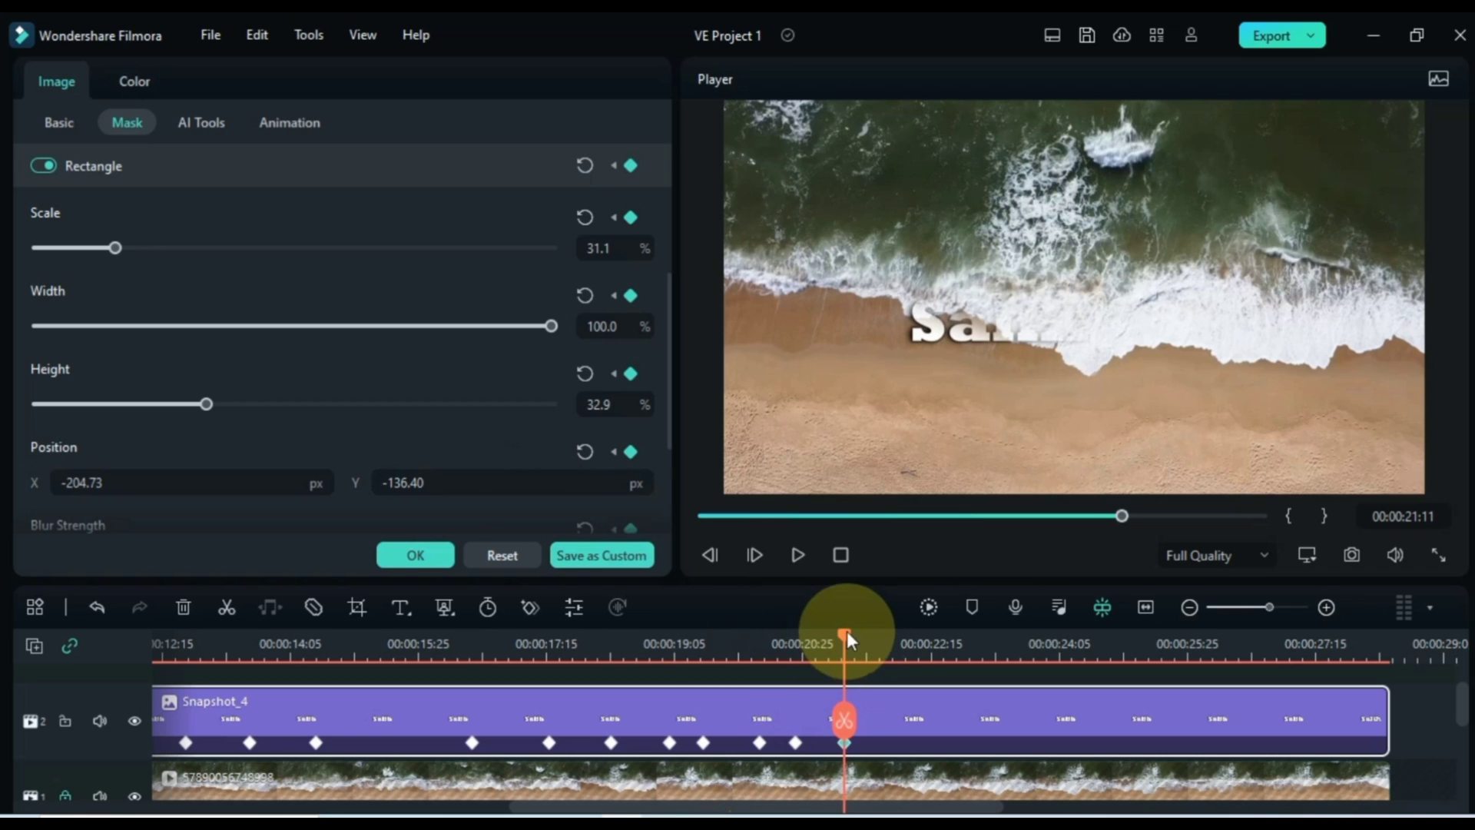
Keyframe the mask with Y position -196.40 px at 00:00:22:04 and -264.40 px at 00:00:23:00 to hide the text completely
left_click_drag(844, 635, 905, 634)
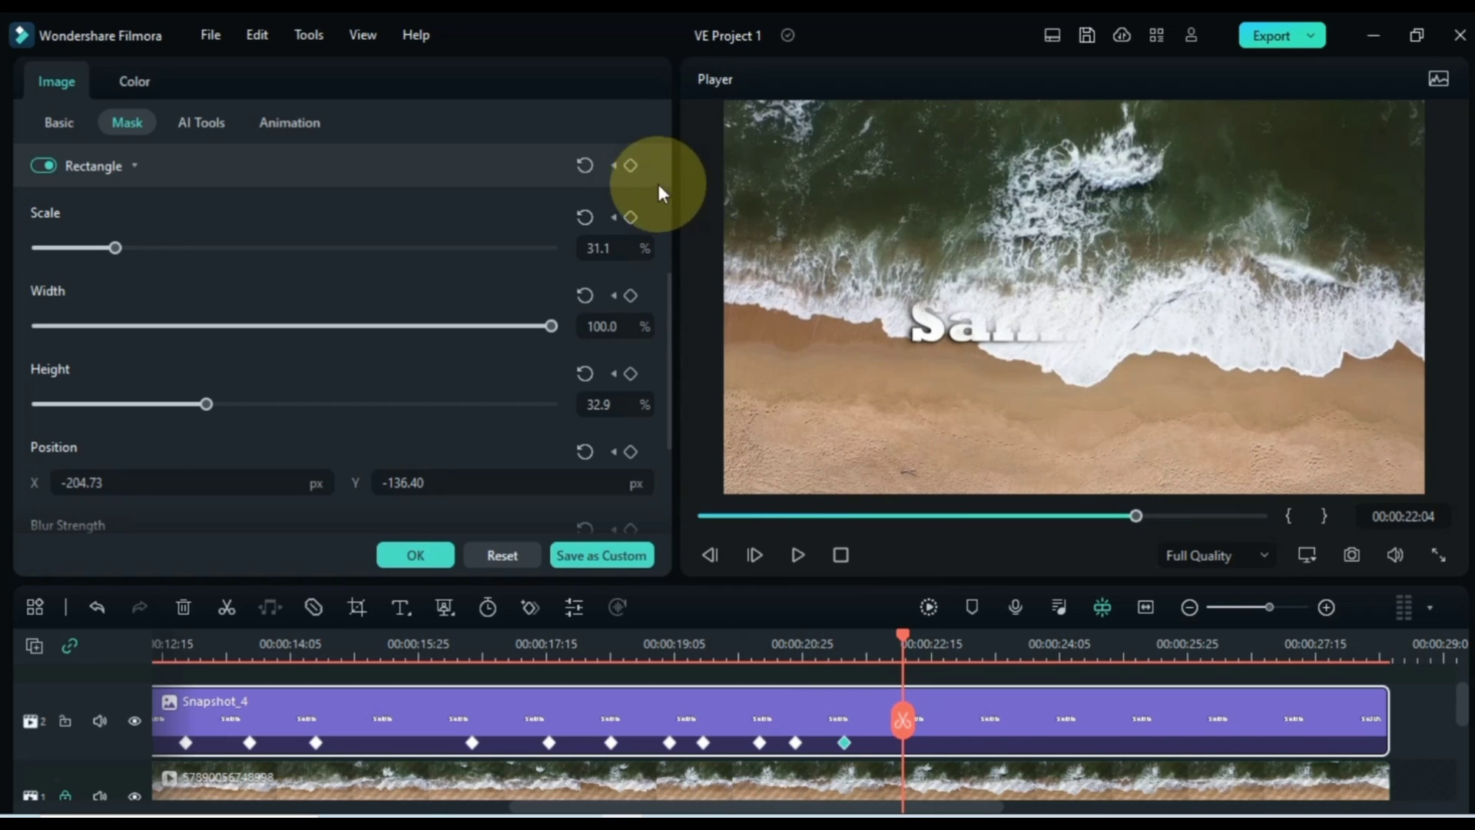
left_click(630, 165)
left_click_drag(601, 482, 669, 813)
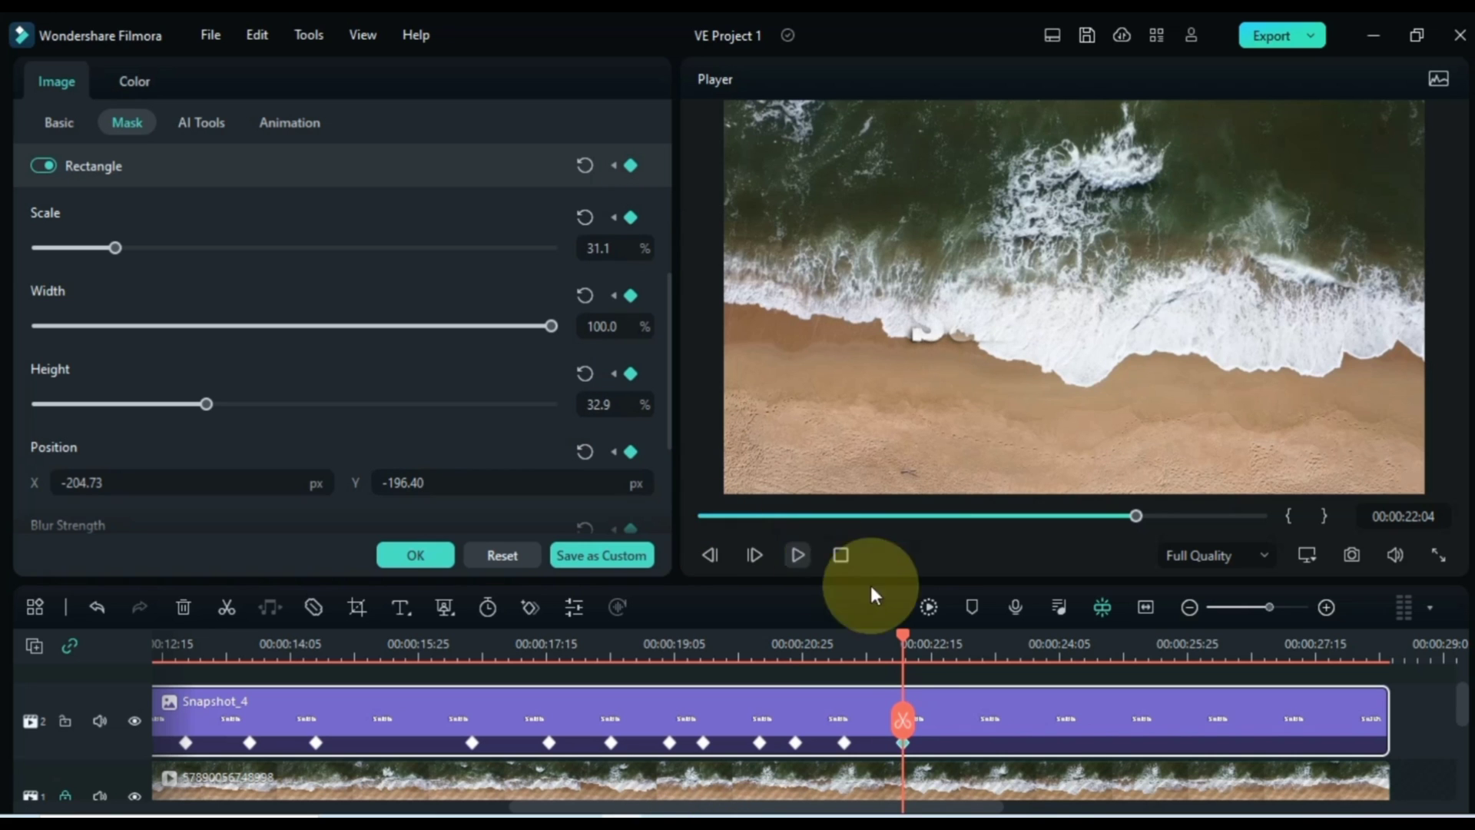
left_click_drag(901, 634, 970, 640)
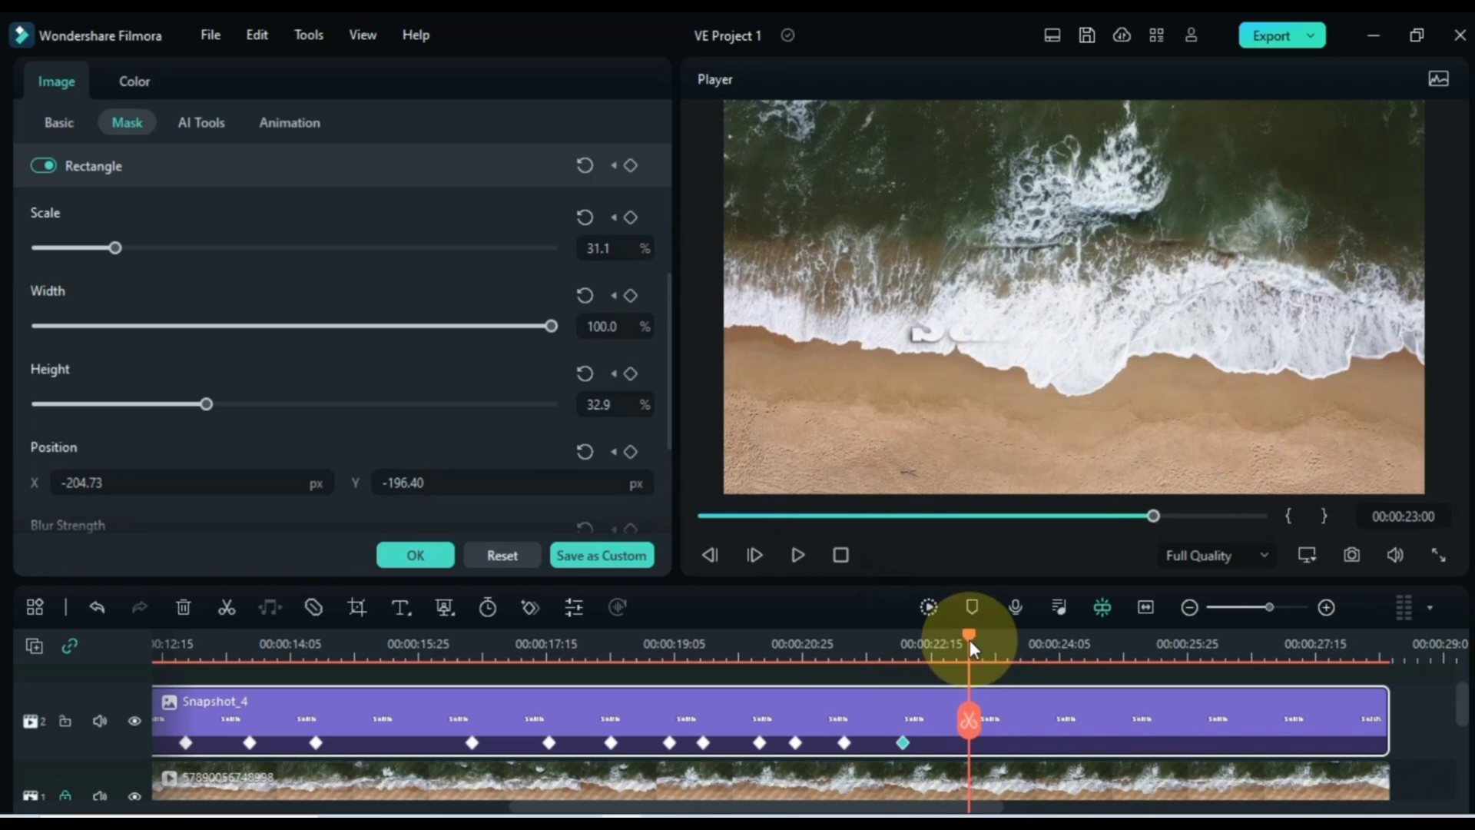
left_click(631, 165)
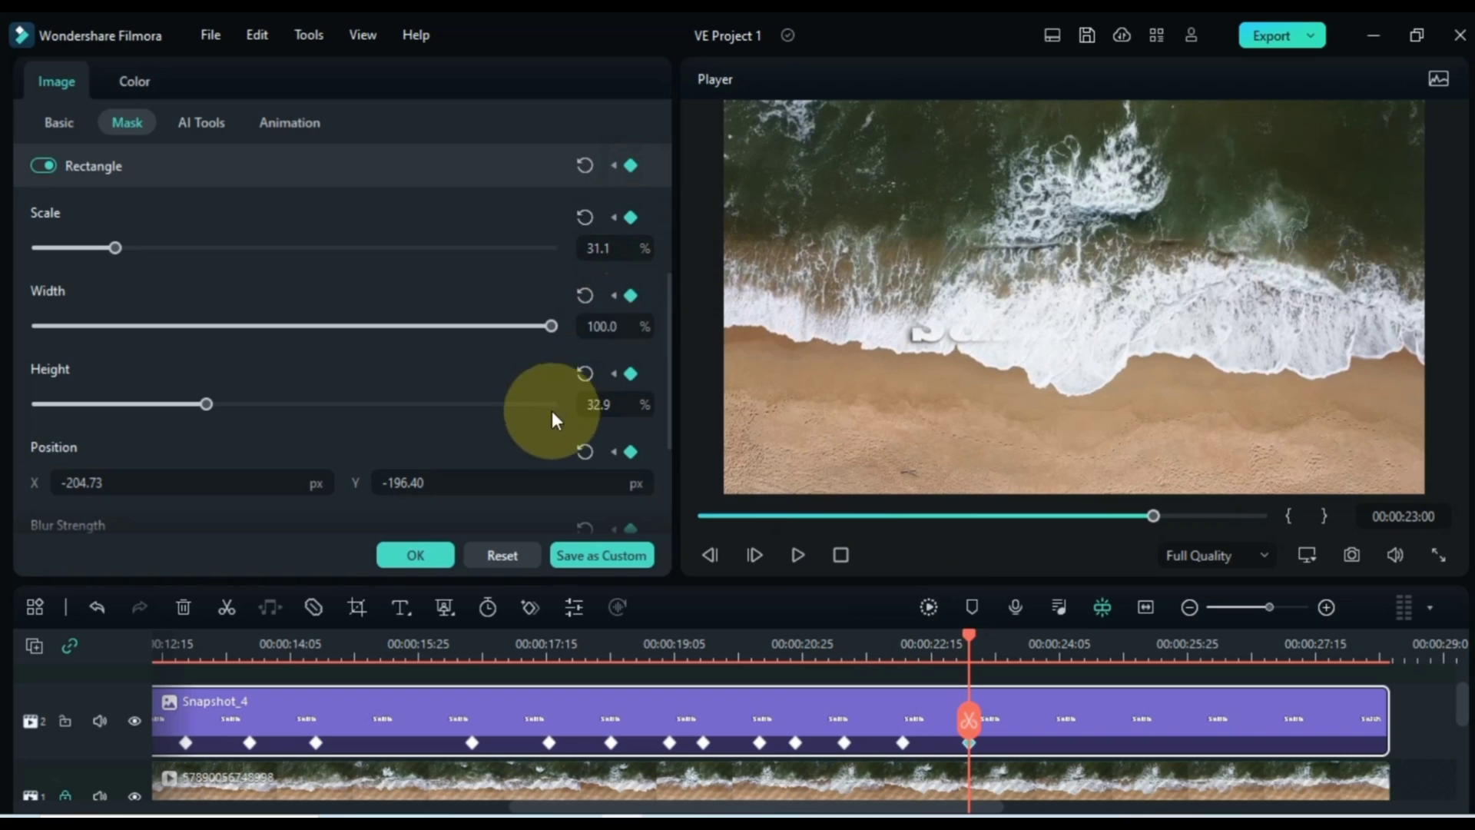
left_click_drag(544, 483, 698, 826)
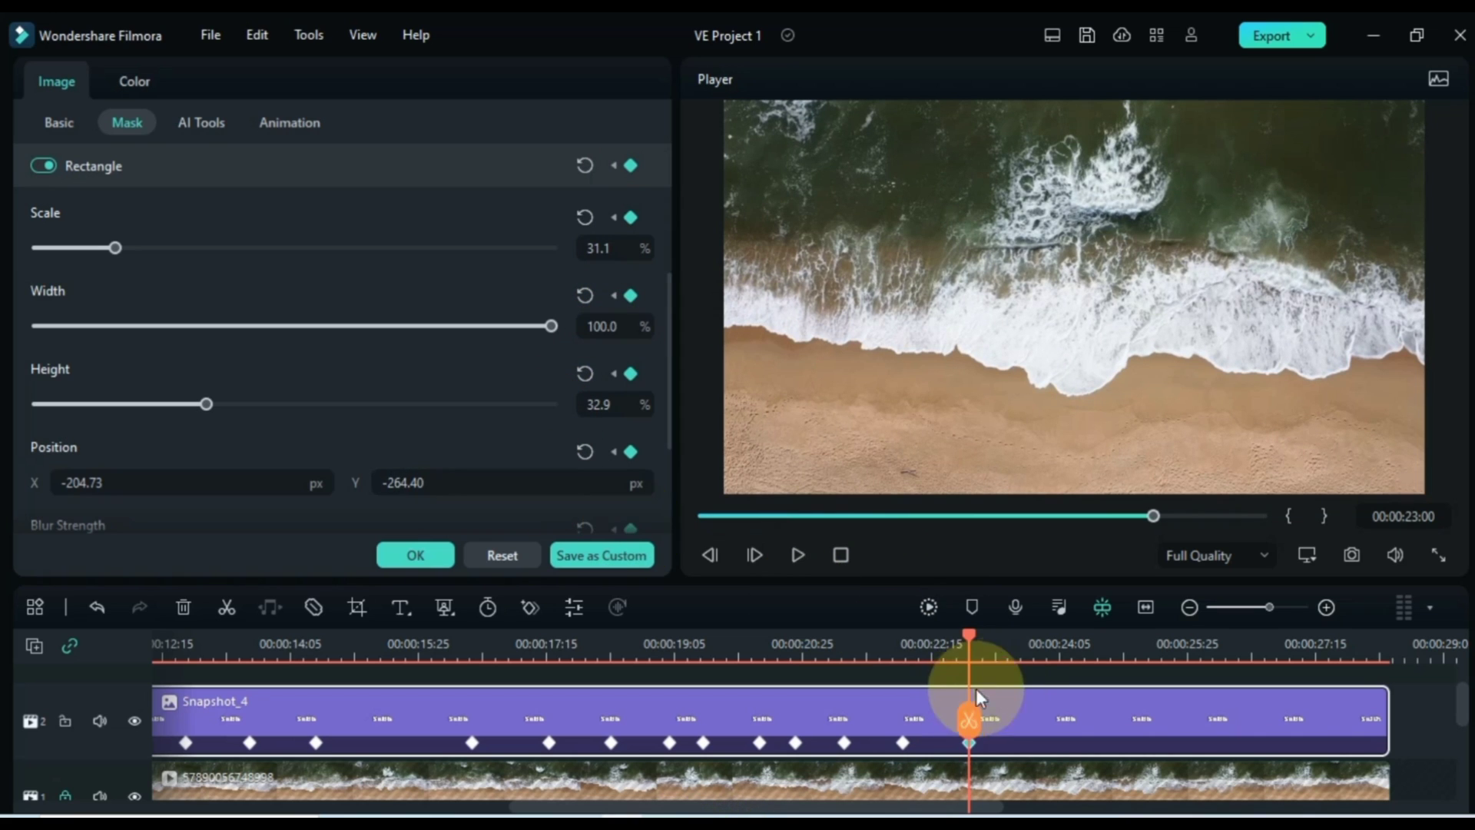
Add a full mask keyframe at 00:00:24:15 to hold its position, and set Y to -196.40 px at 00:00:25:05
left_click_drag(971, 635, 1085, 644)
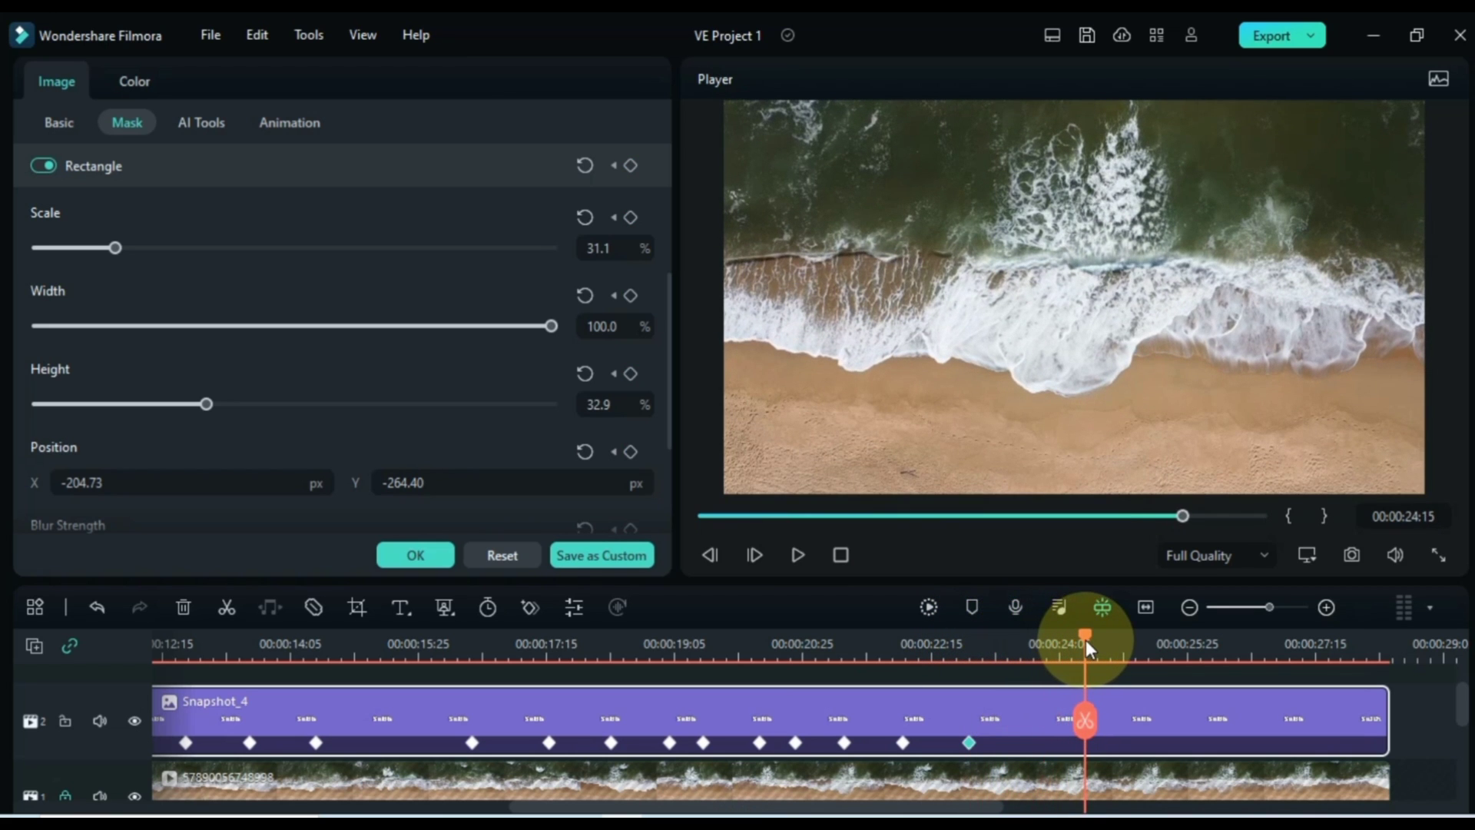
left_click(630, 165)
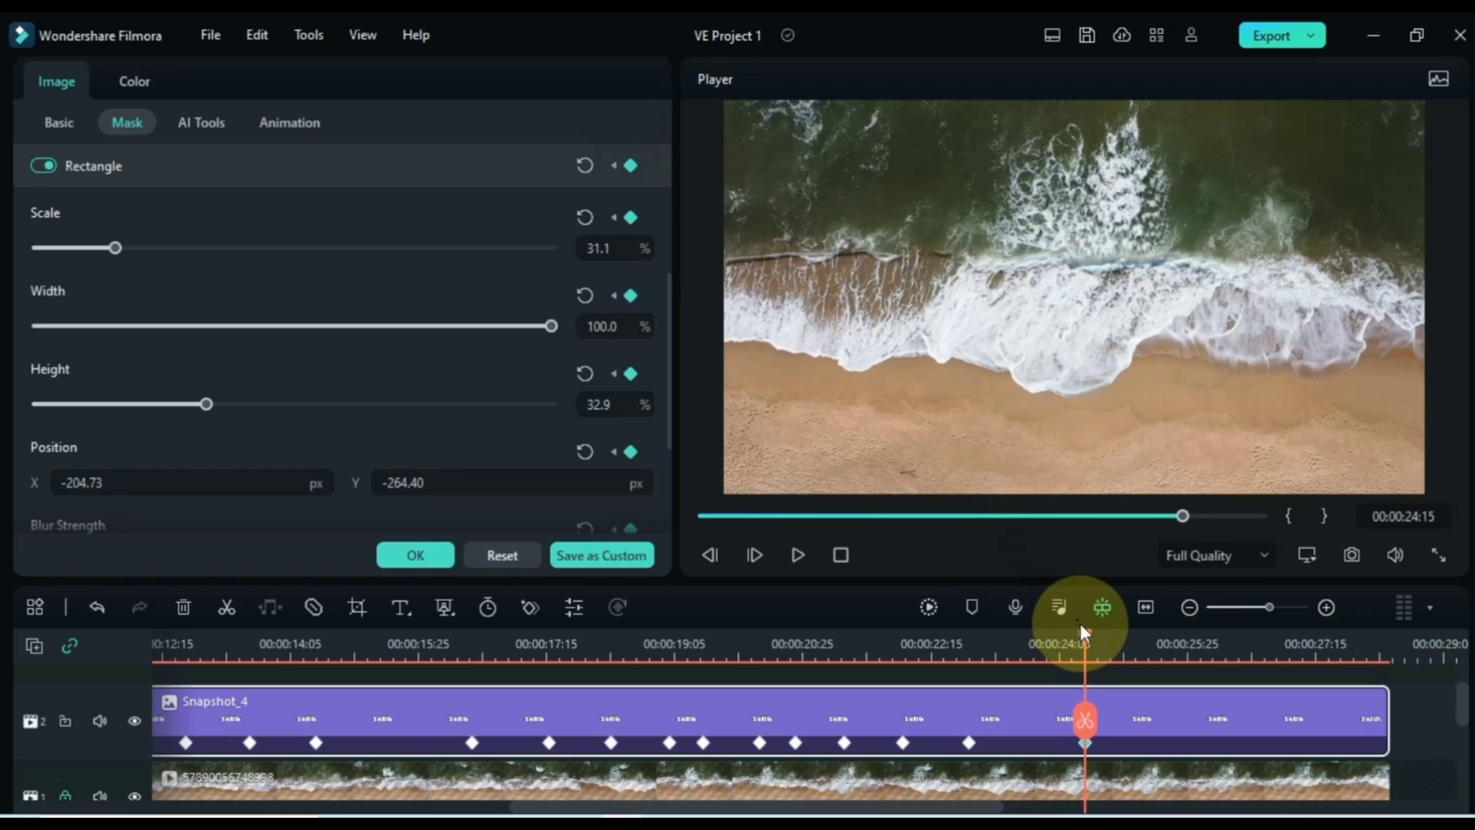
left_click_drag(1096, 639, 1136, 643)
left_click_drag(512, 482, 793, 829)
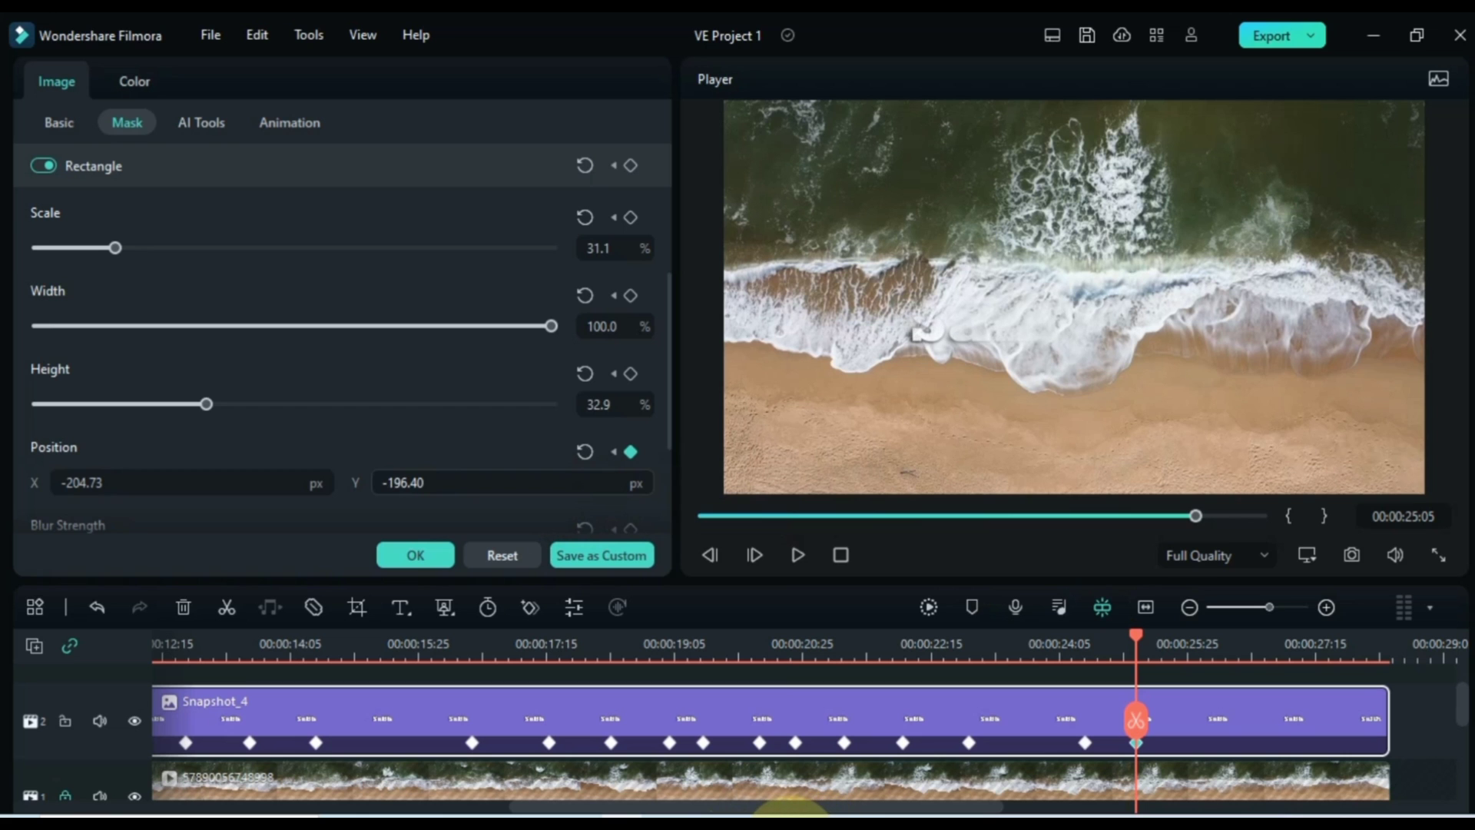
Keyframe the mask with Y position -153.40 px and rotation 0.00° at 00:00:25:24, and shift that keyframe to 00:00:25:29
left_click_drag(1137, 636, 1183, 639)
left_click_drag(461, 483, 776, 816)
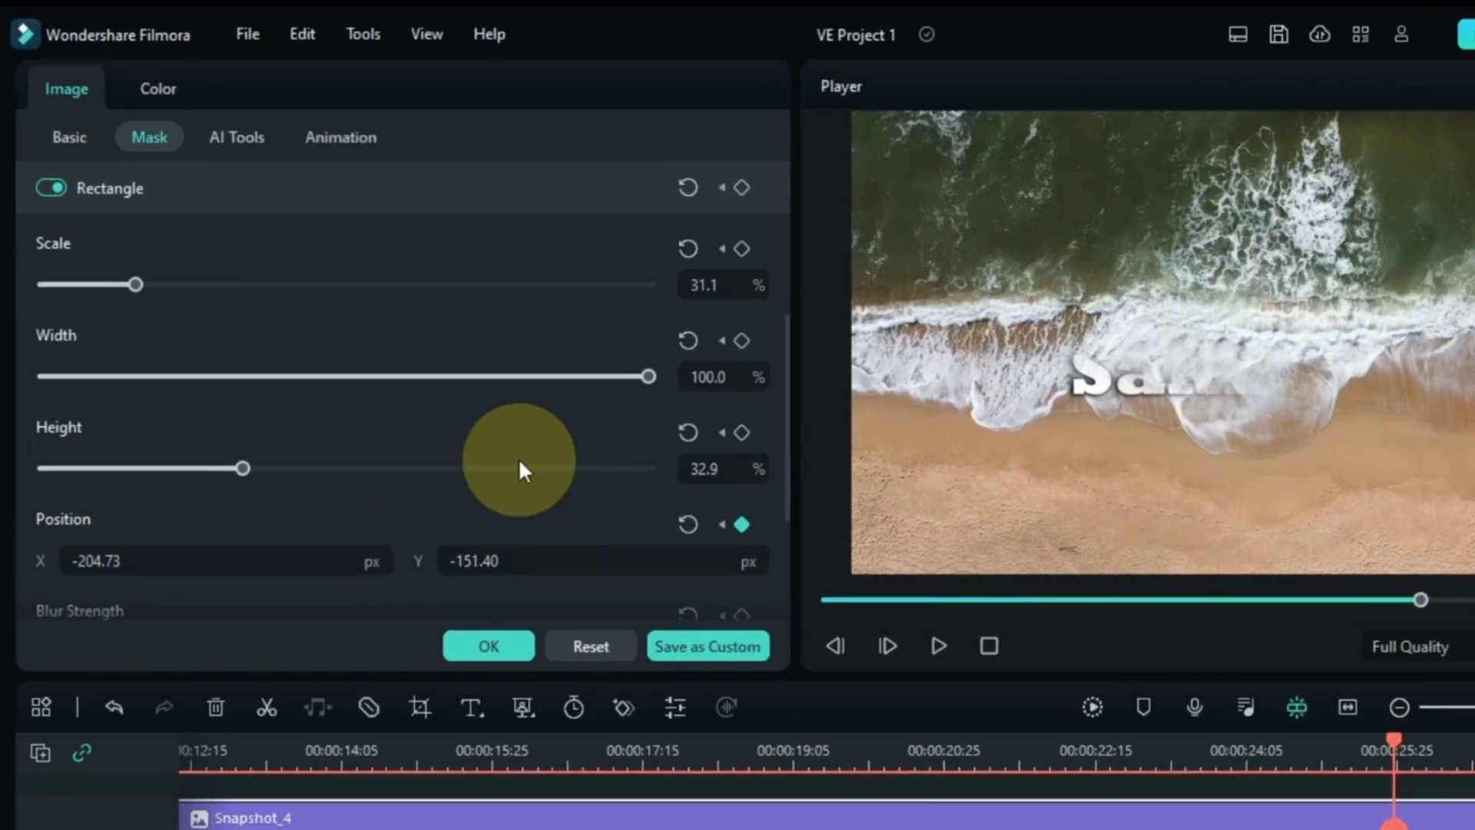
scroll(465, 296, "up", 1)
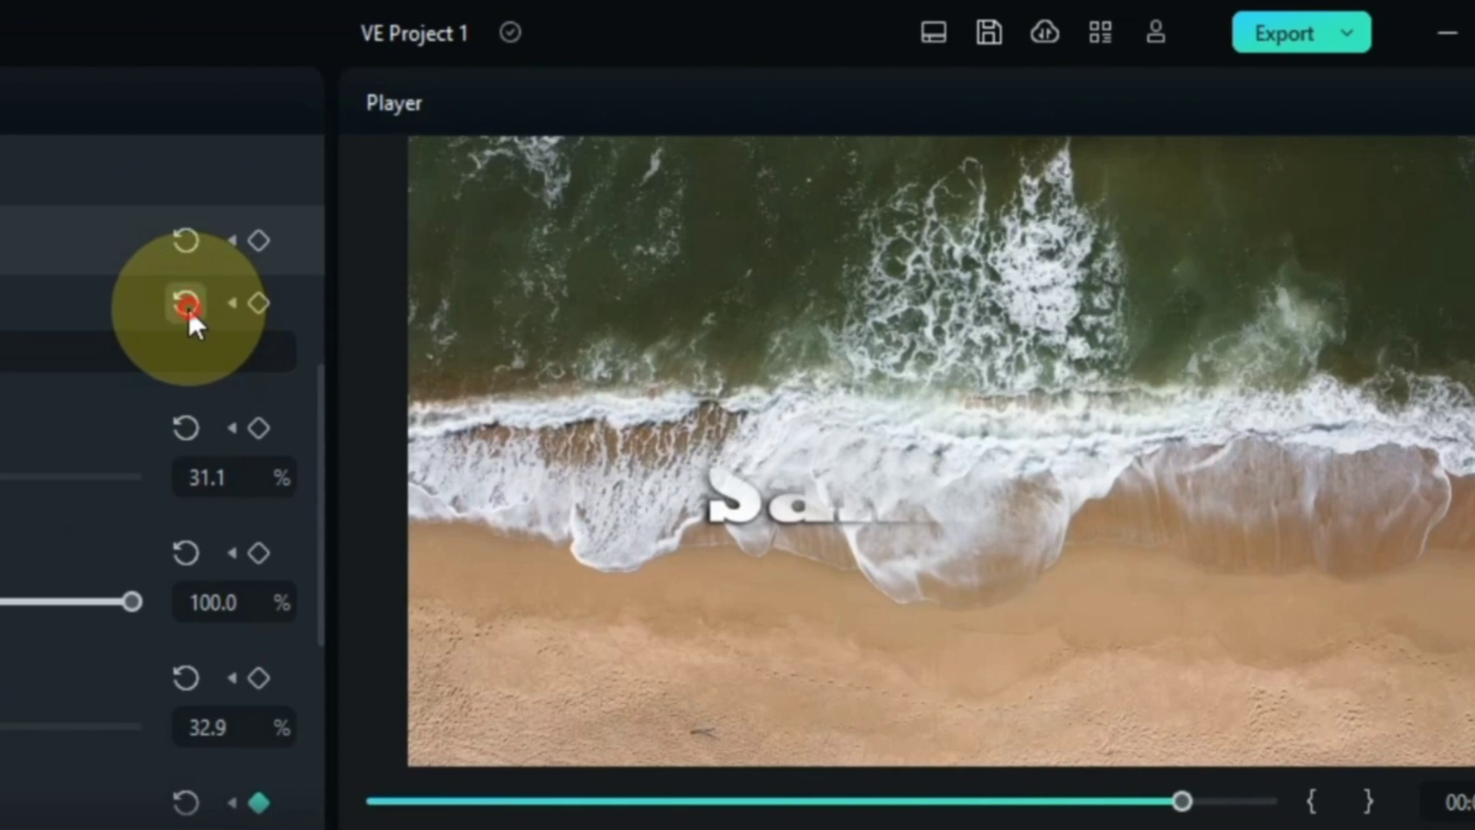
left_click(186, 305)
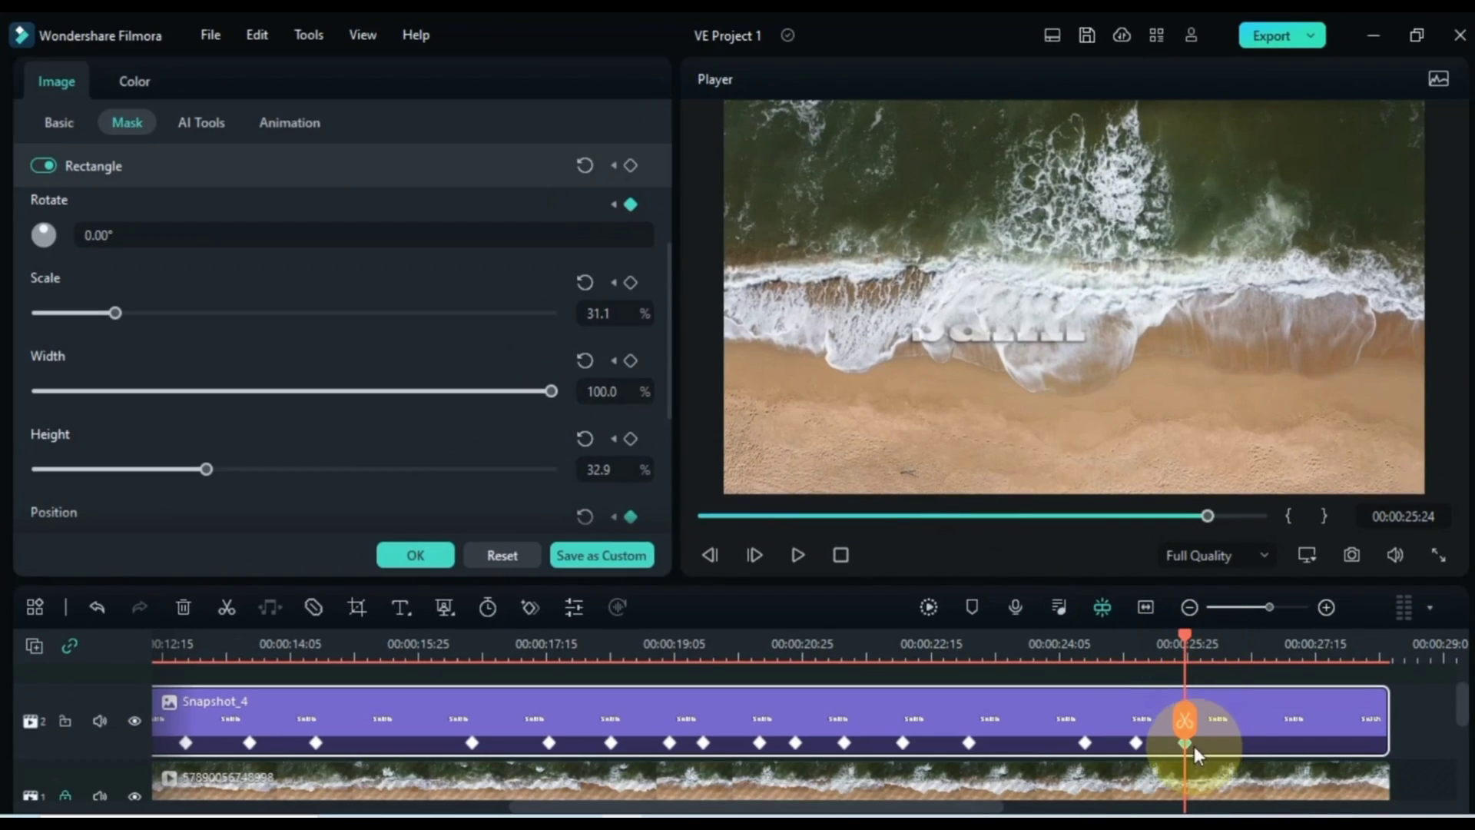
left_click_drag(1191, 745, 1198, 745)
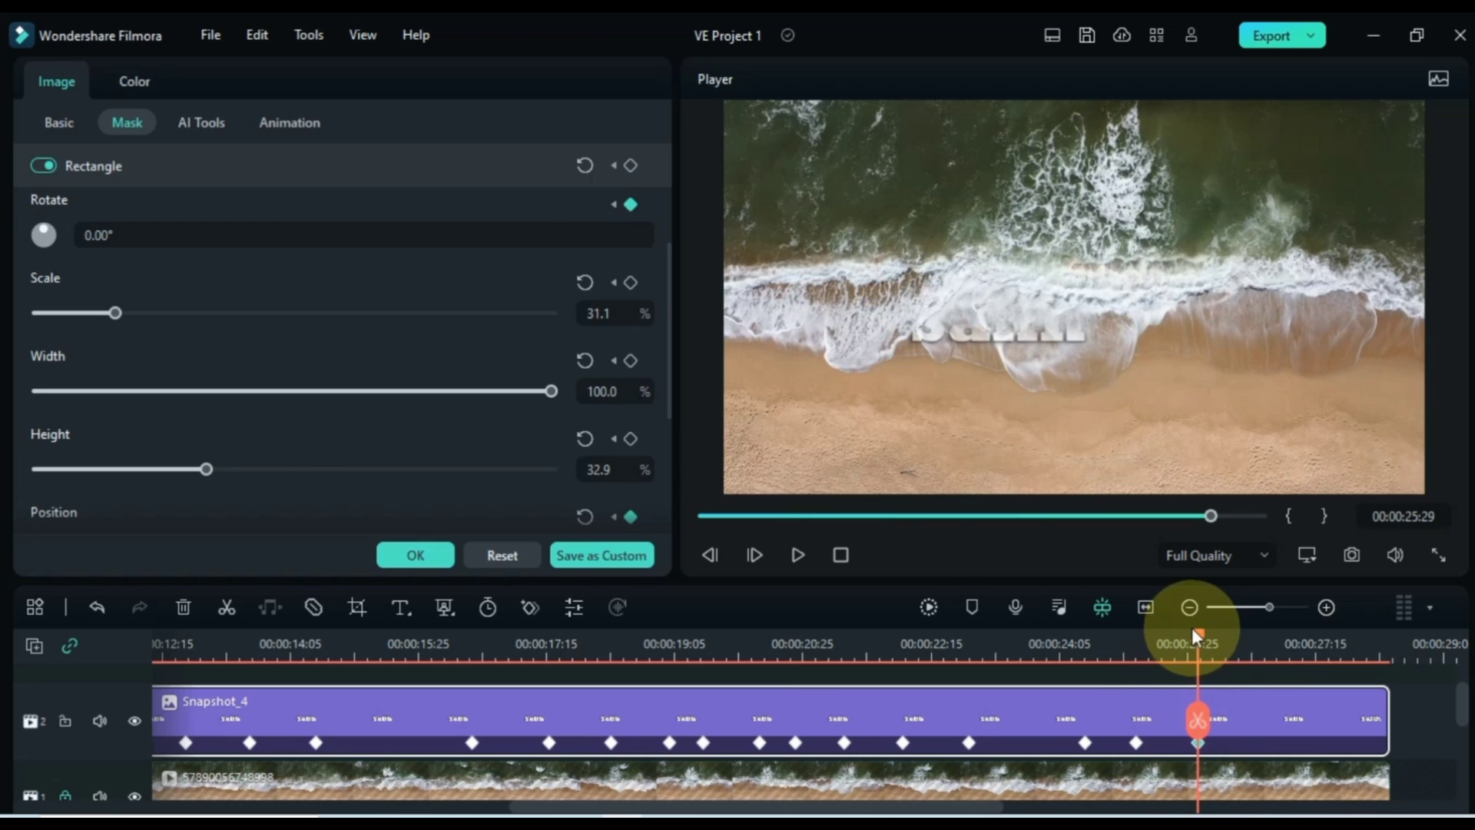
Add a keyframe for all mask properties at 00:00:26:23 and raise the mask's Y position to -111.40 px
left_click_drag(1192, 628, 1260, 654)
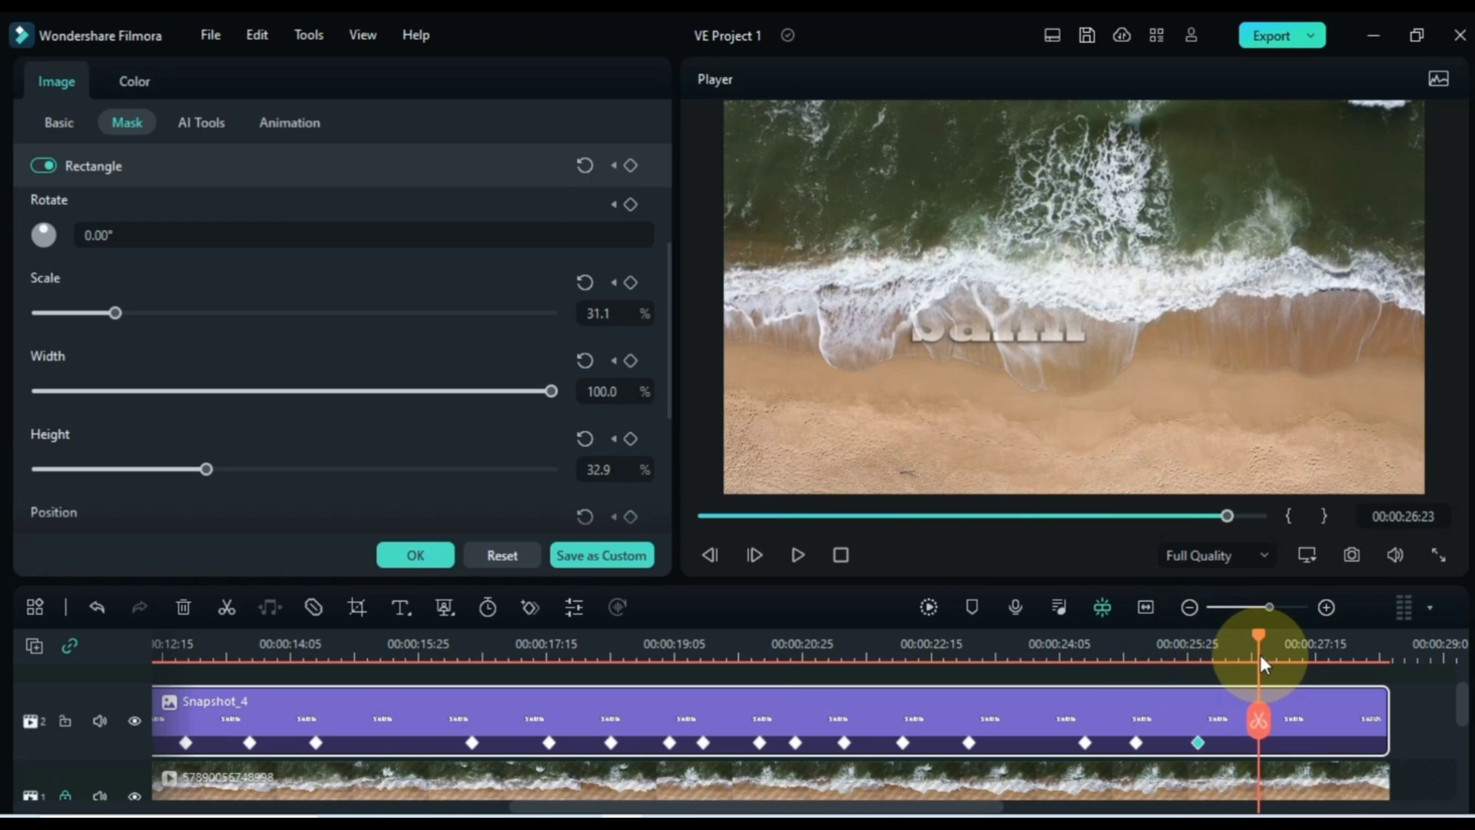
left_click(630, 165)
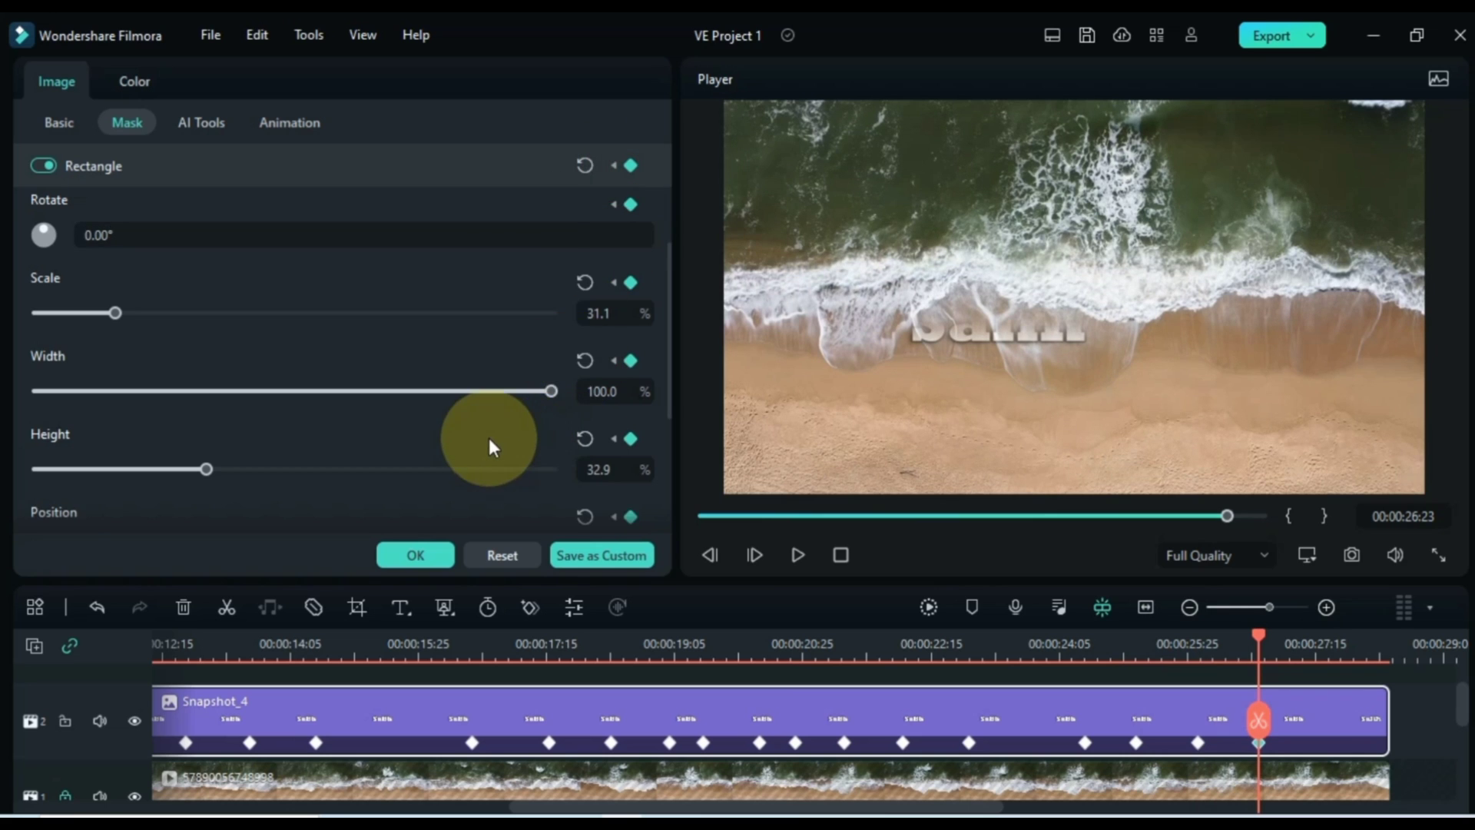
scroll(488, 441, "down", 1)
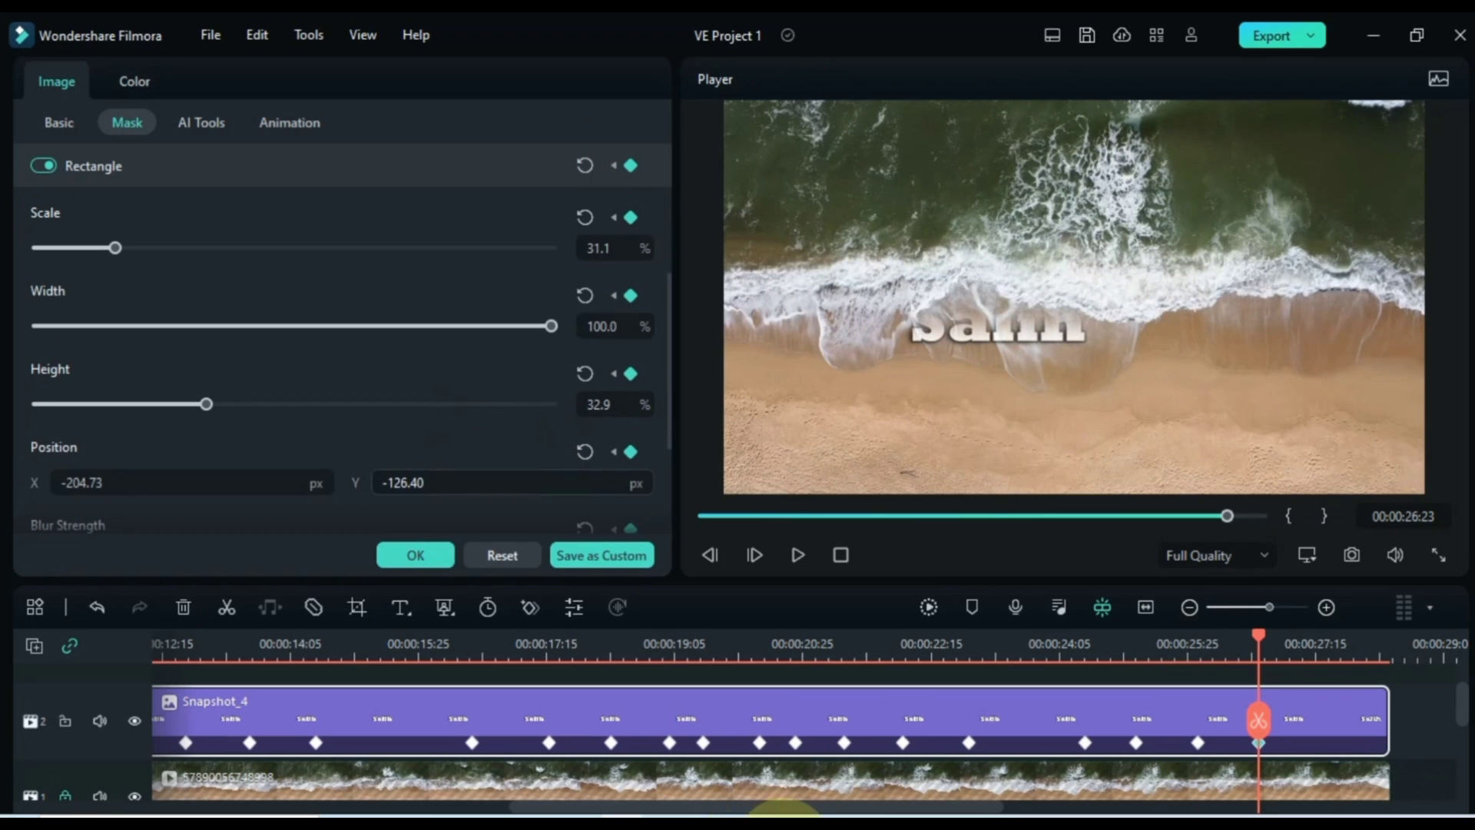
left_click_drag(783, 826, 710, 826)
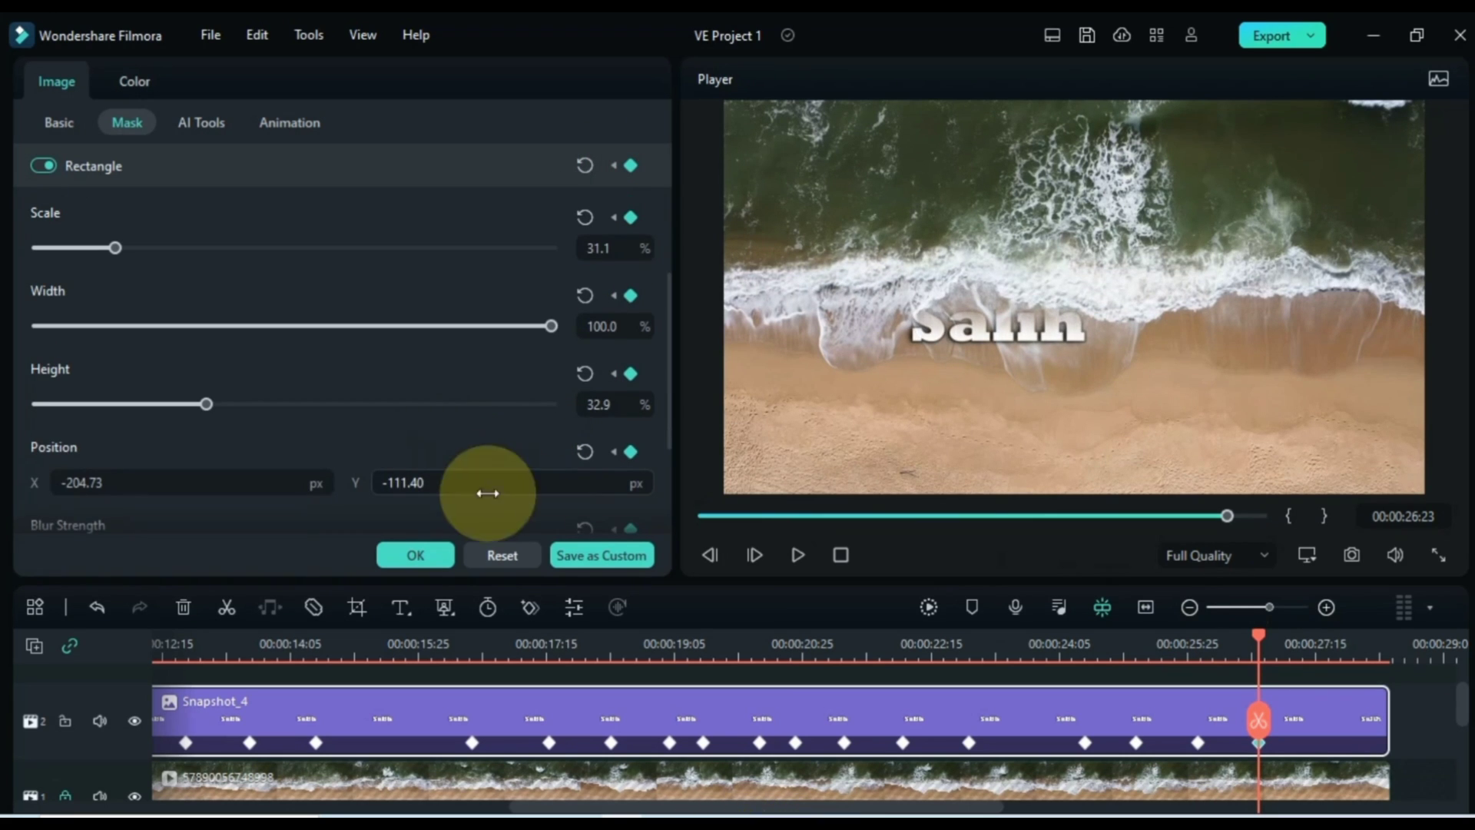
Keyframe all mask properties at 00:00:27:15 with rotation 12.00° and Y position -74.40 px
left_click_drag(1257, 628, 1317, 634)
left_click_drag(452, 482, 752, 827)
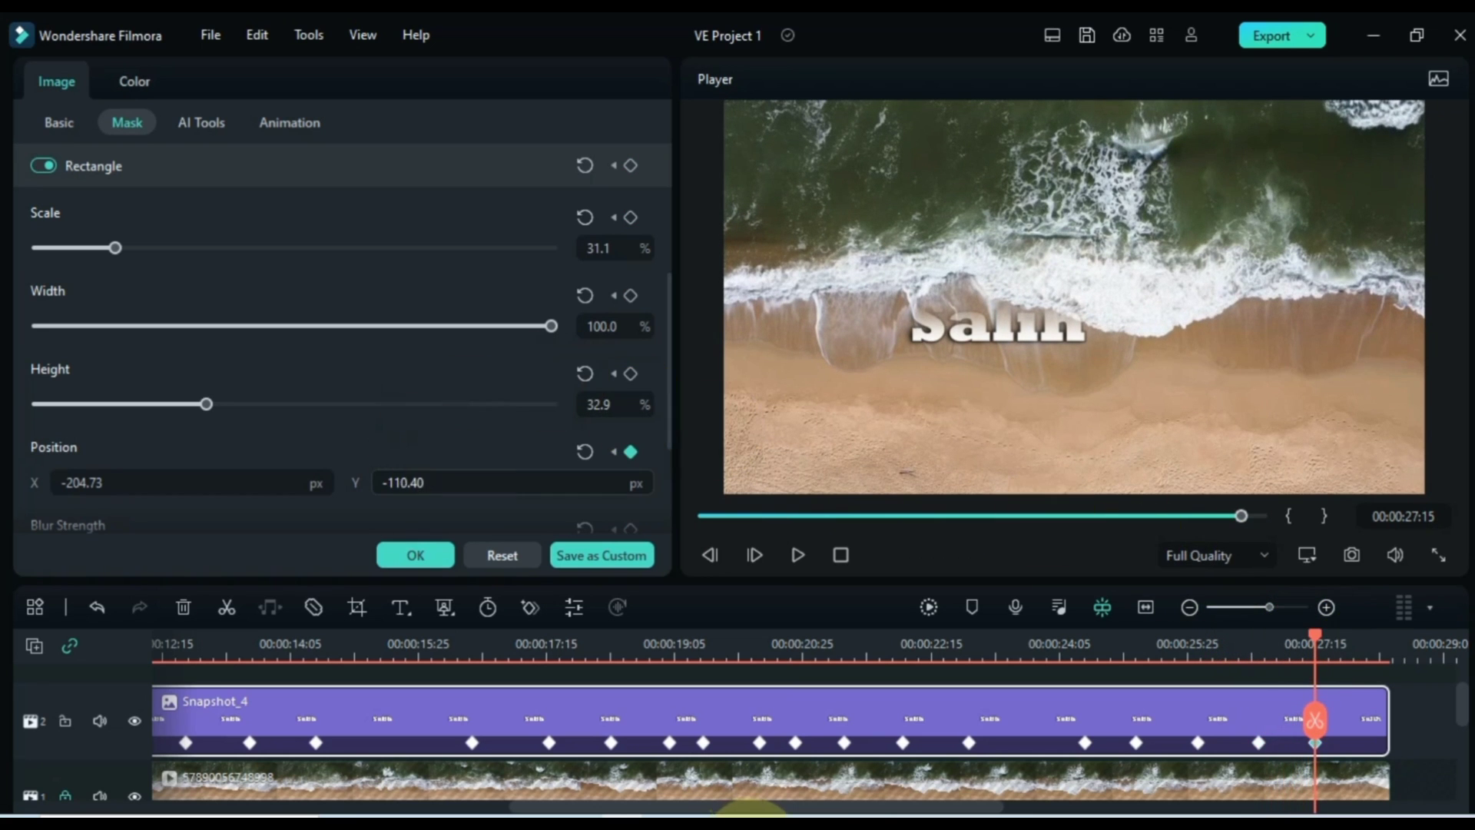
scroll(445, 307, "up", 2)
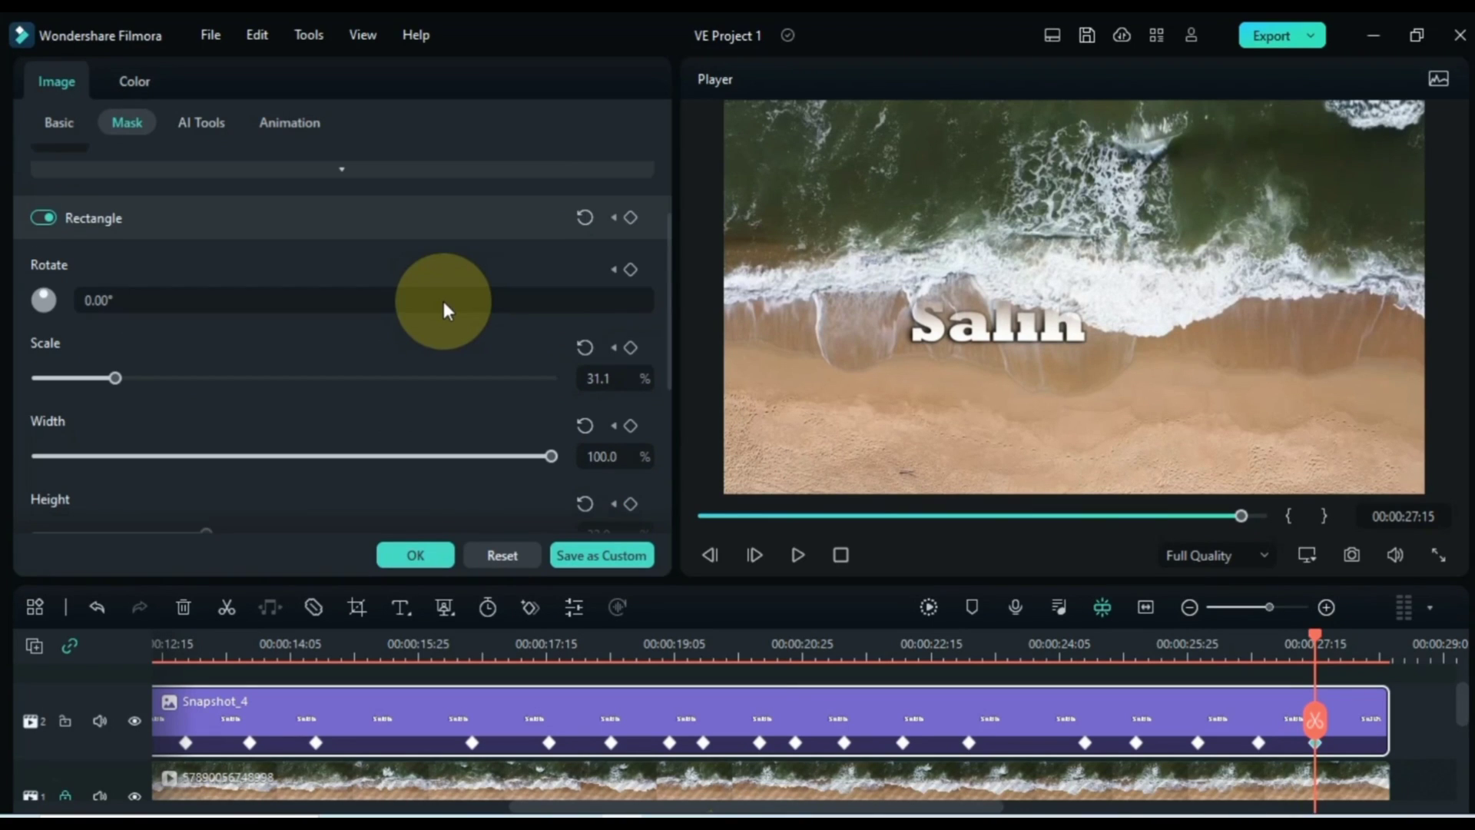
left_click(630, 217)
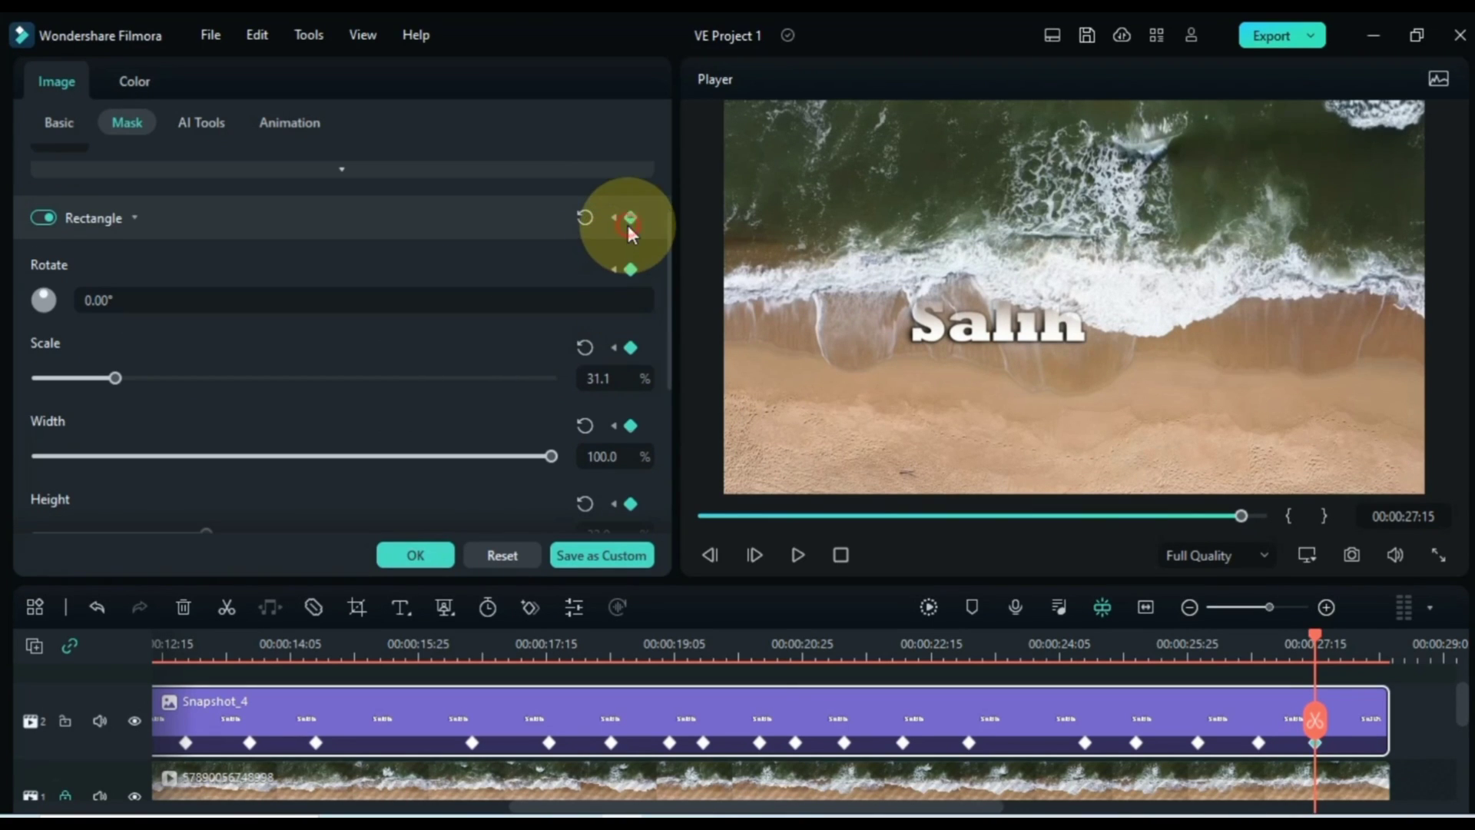
mouse_move(391, 303)
left_mouse_down()
mouse_move(760, 827)
mouse_move(389, 296)
left_mouse_up()
scroll(465, 451, "down", 3)
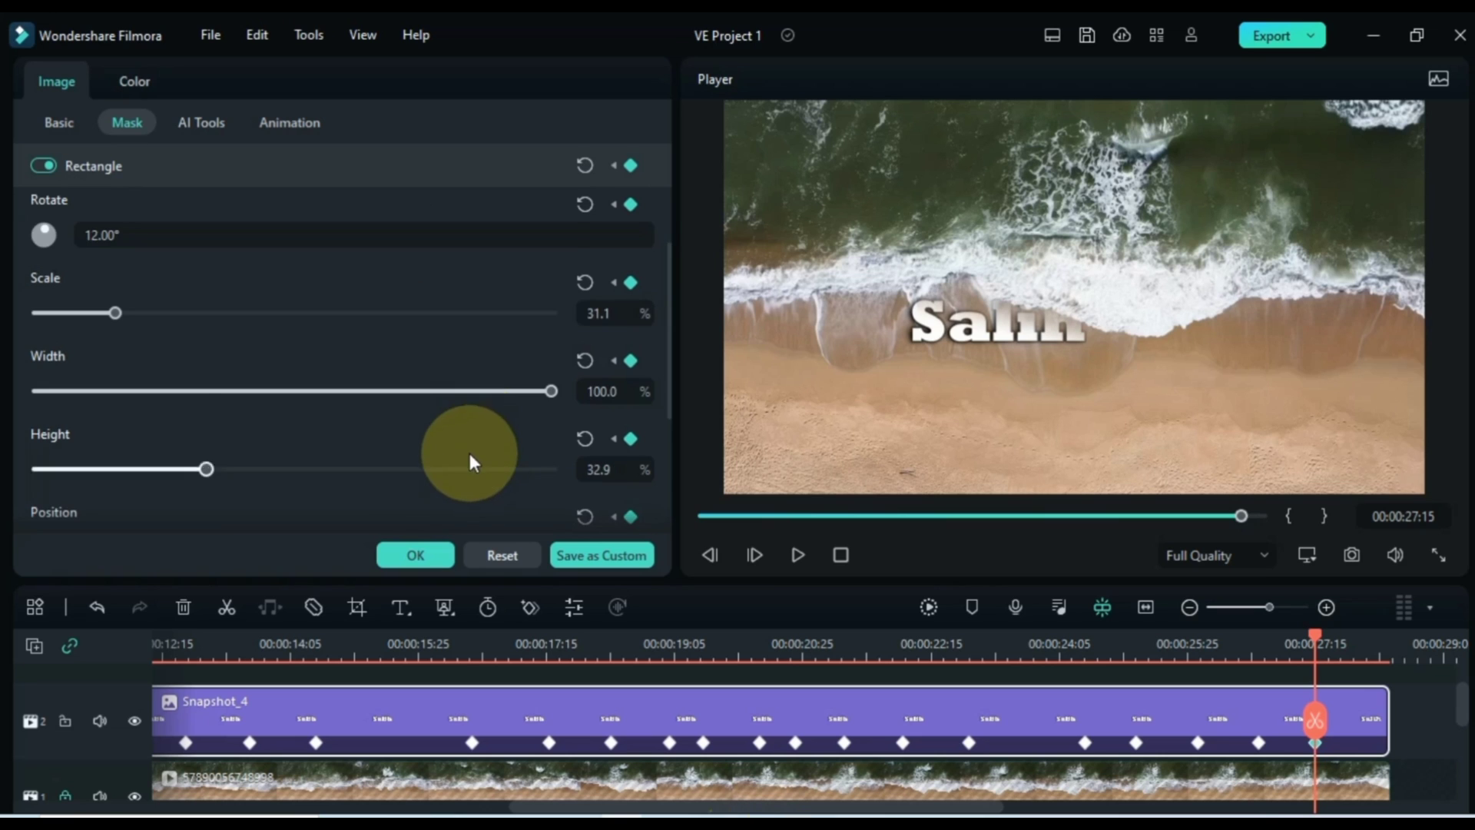
left_click_drag(445, 420, 749, 829)
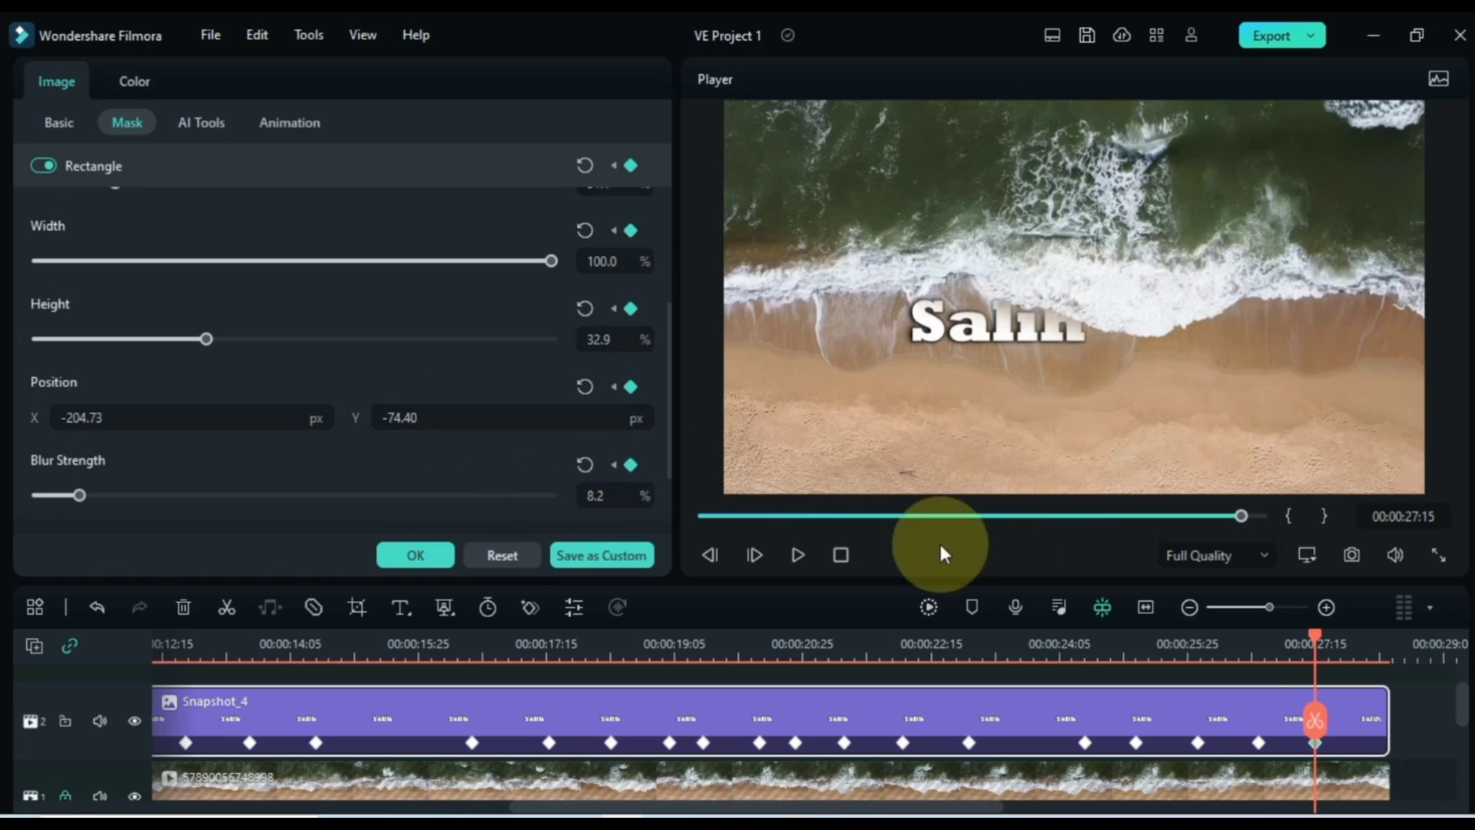
Keyframe the mask's Y position at -81.40 px at 00:00:28:02, and confirm the mask settings at the clip's end
left_click_drag(1317, 638, 1359, 642)
left_click_drag(533, 419, 707, 829)
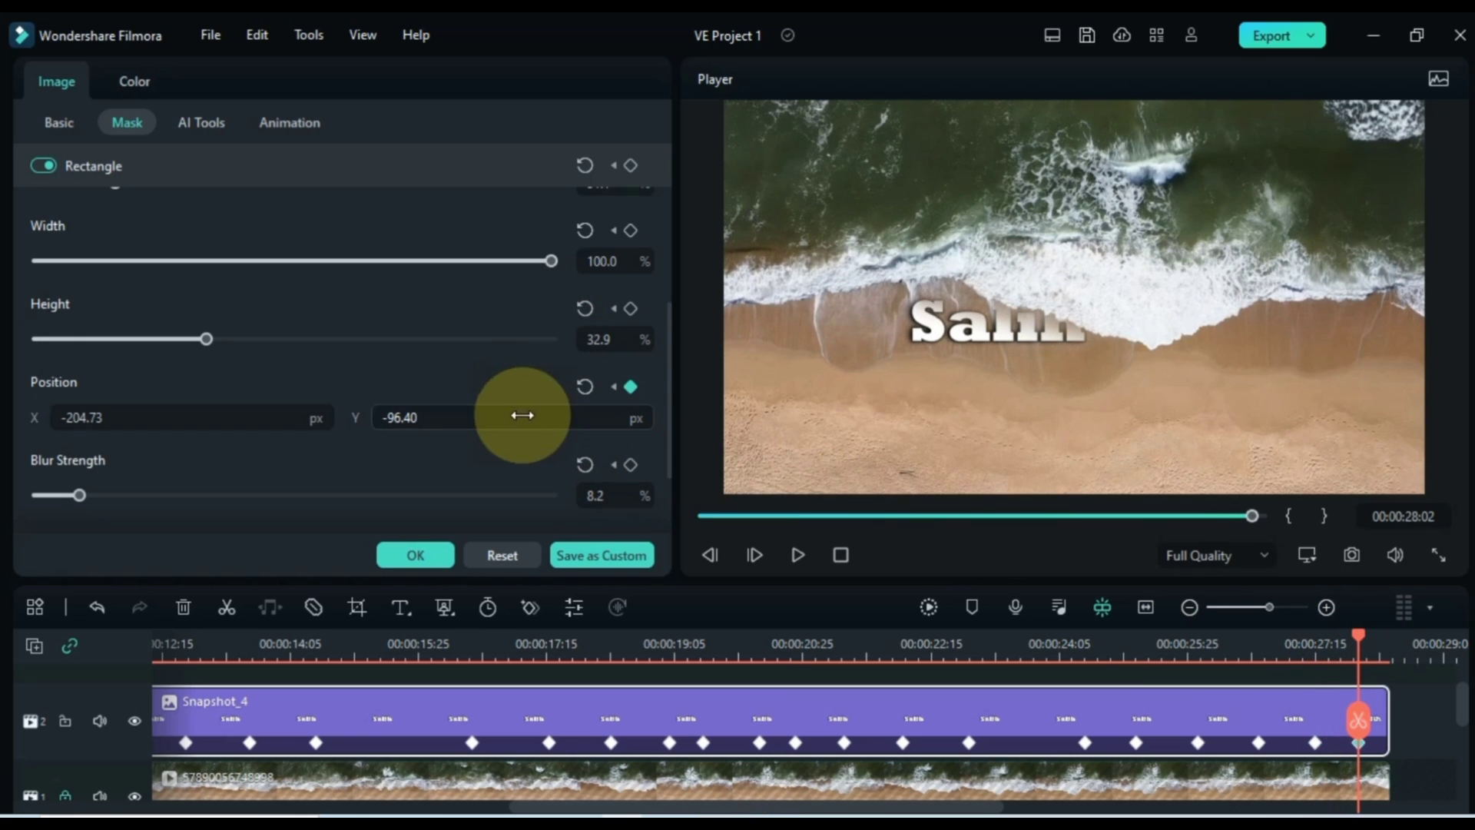
left_click_drag(521, 416, 769, 829)
scroll(518, 417, "down", 5)
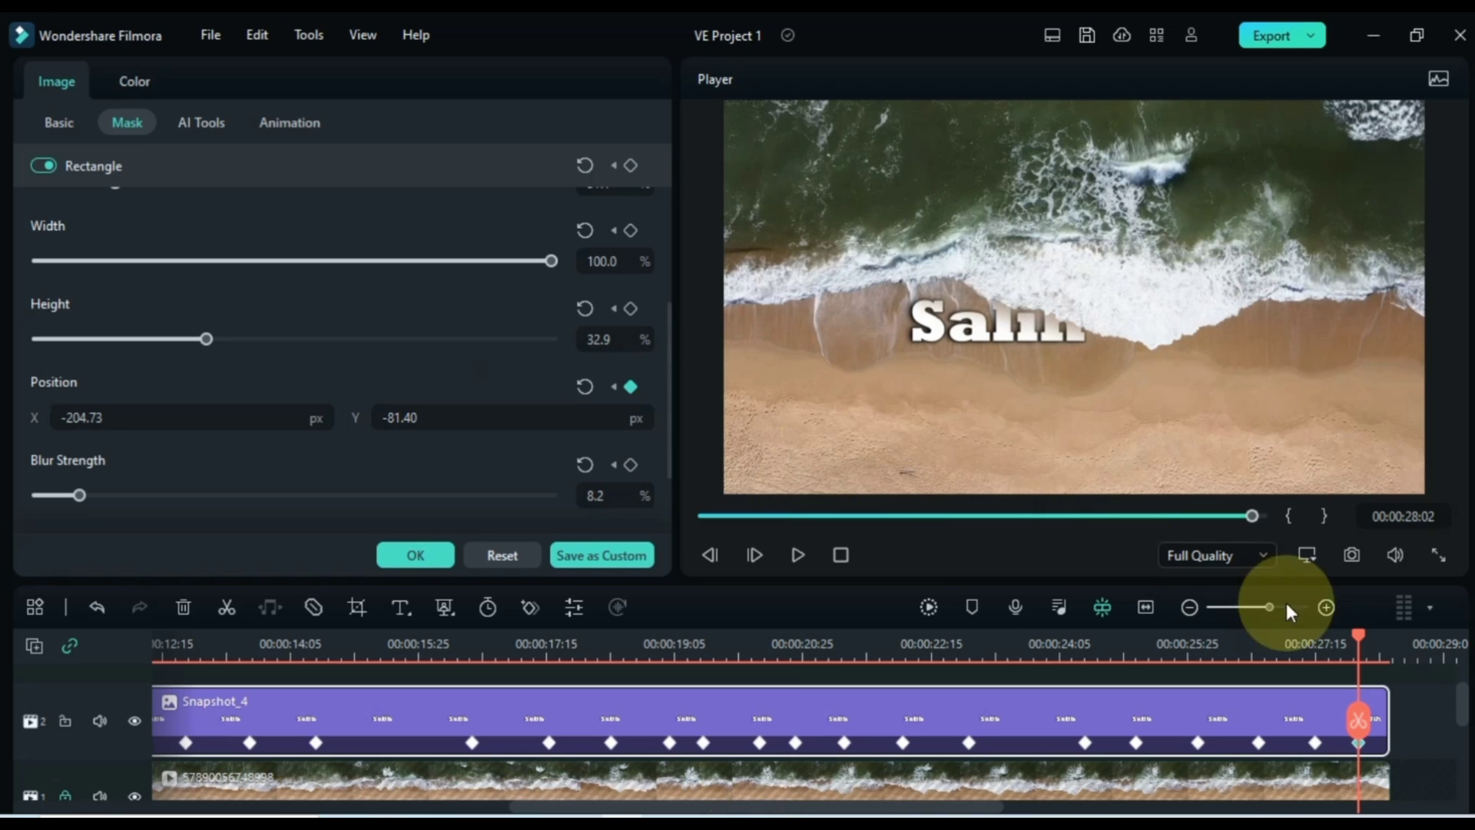
left_click_drag(1357, 643, 1392, 643)
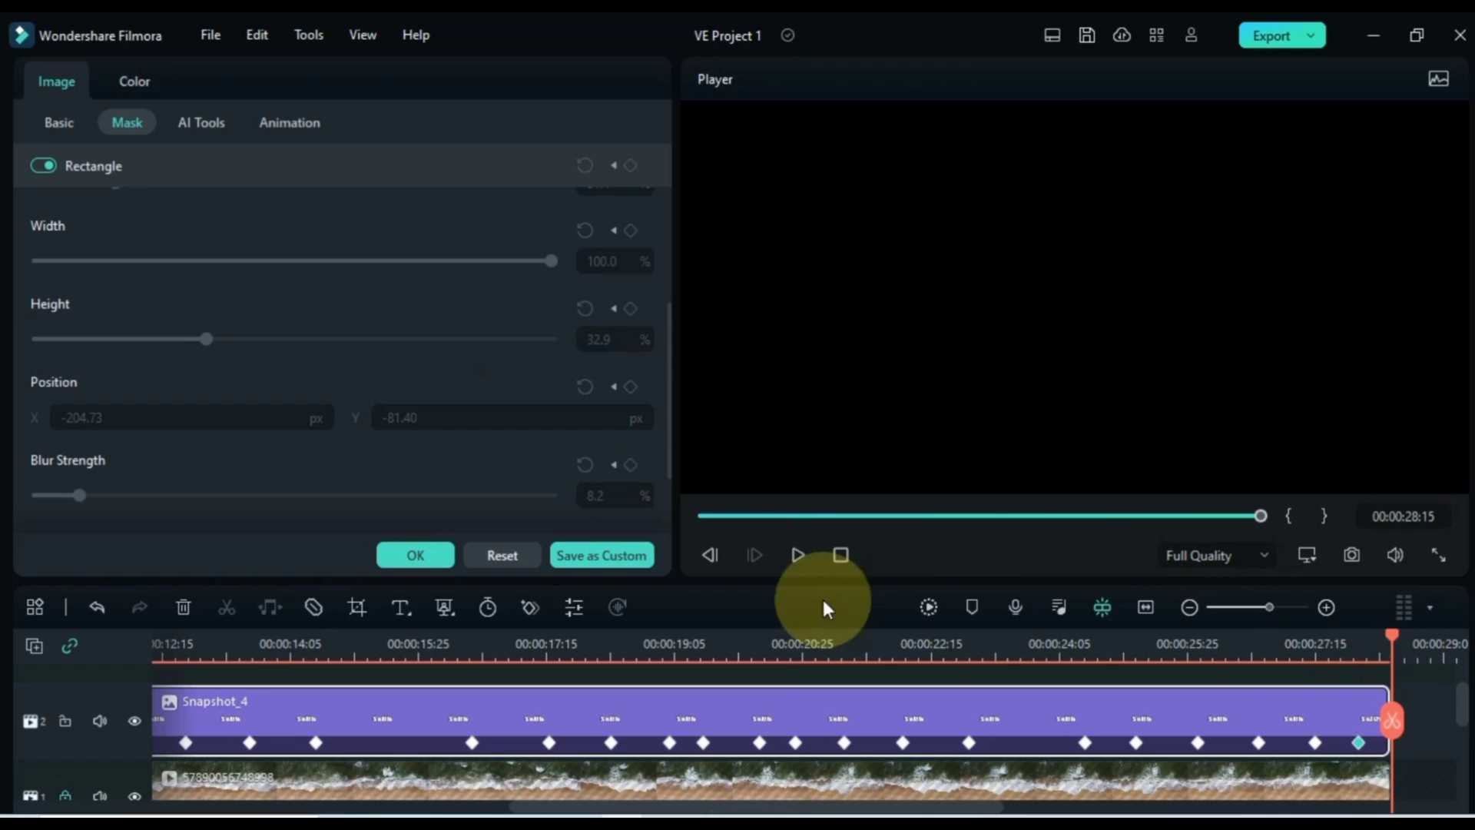
left_click(392, 556)
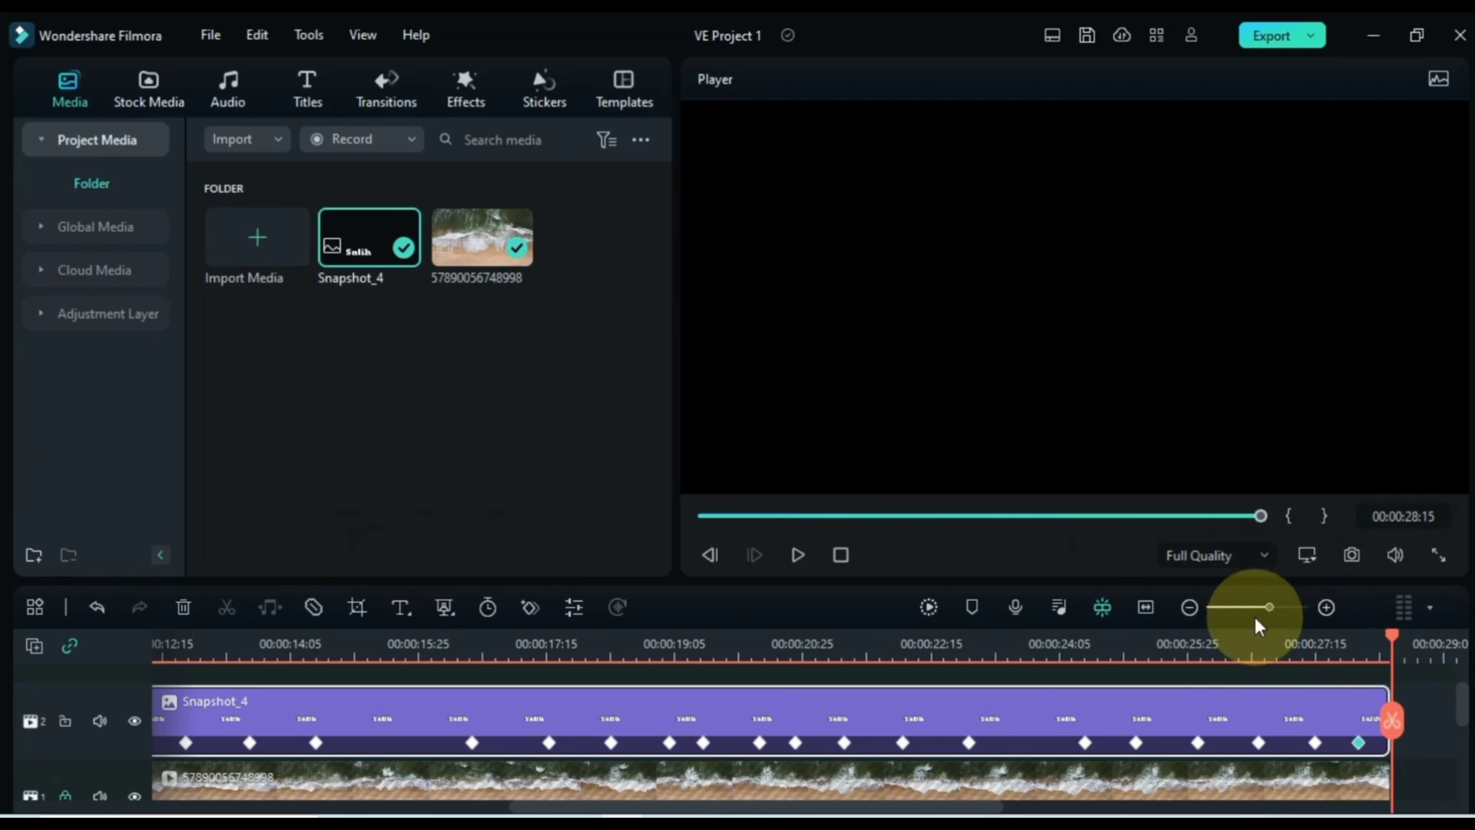
Return to the start of the timeline and unlock the beach wave video's track
key("Home")
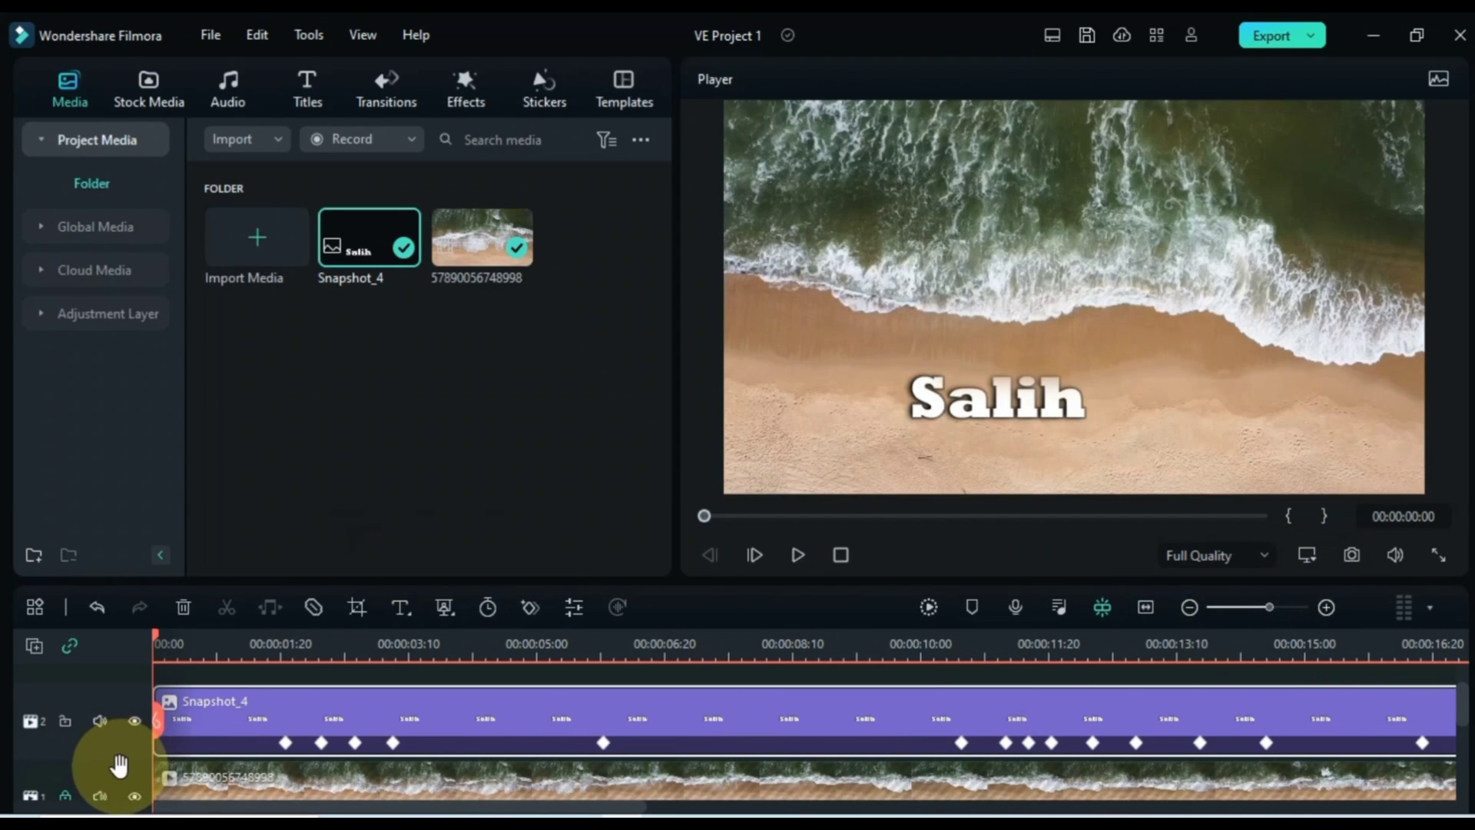
scroll(118, 765, "down", 1)
left_click(67, 760)
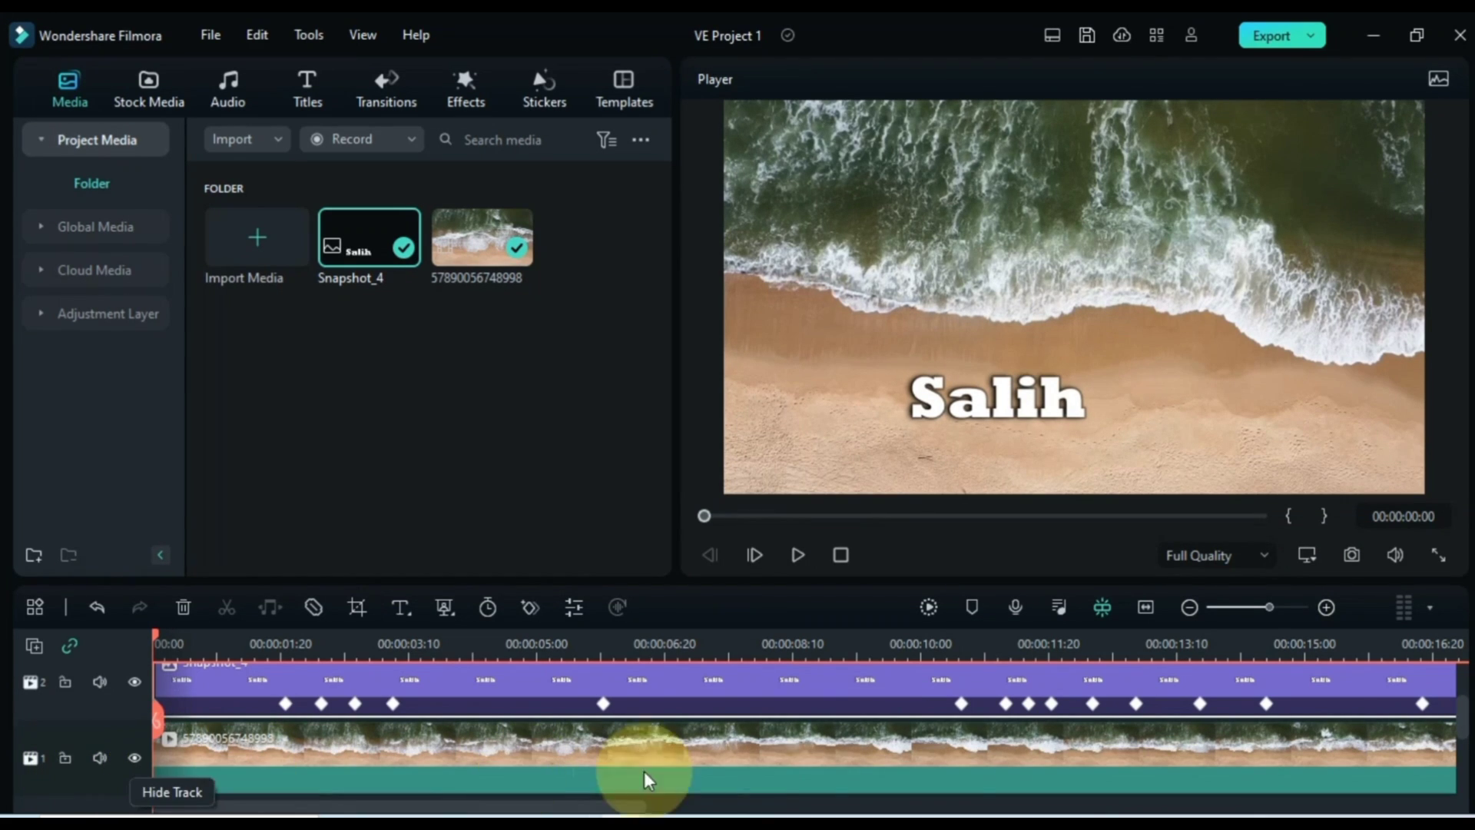
Fit the whole project in the timeline, deselect the snapshot clip, and play the wave text effect from the start
left_click(1145, 607)
left_click(1423, 711)
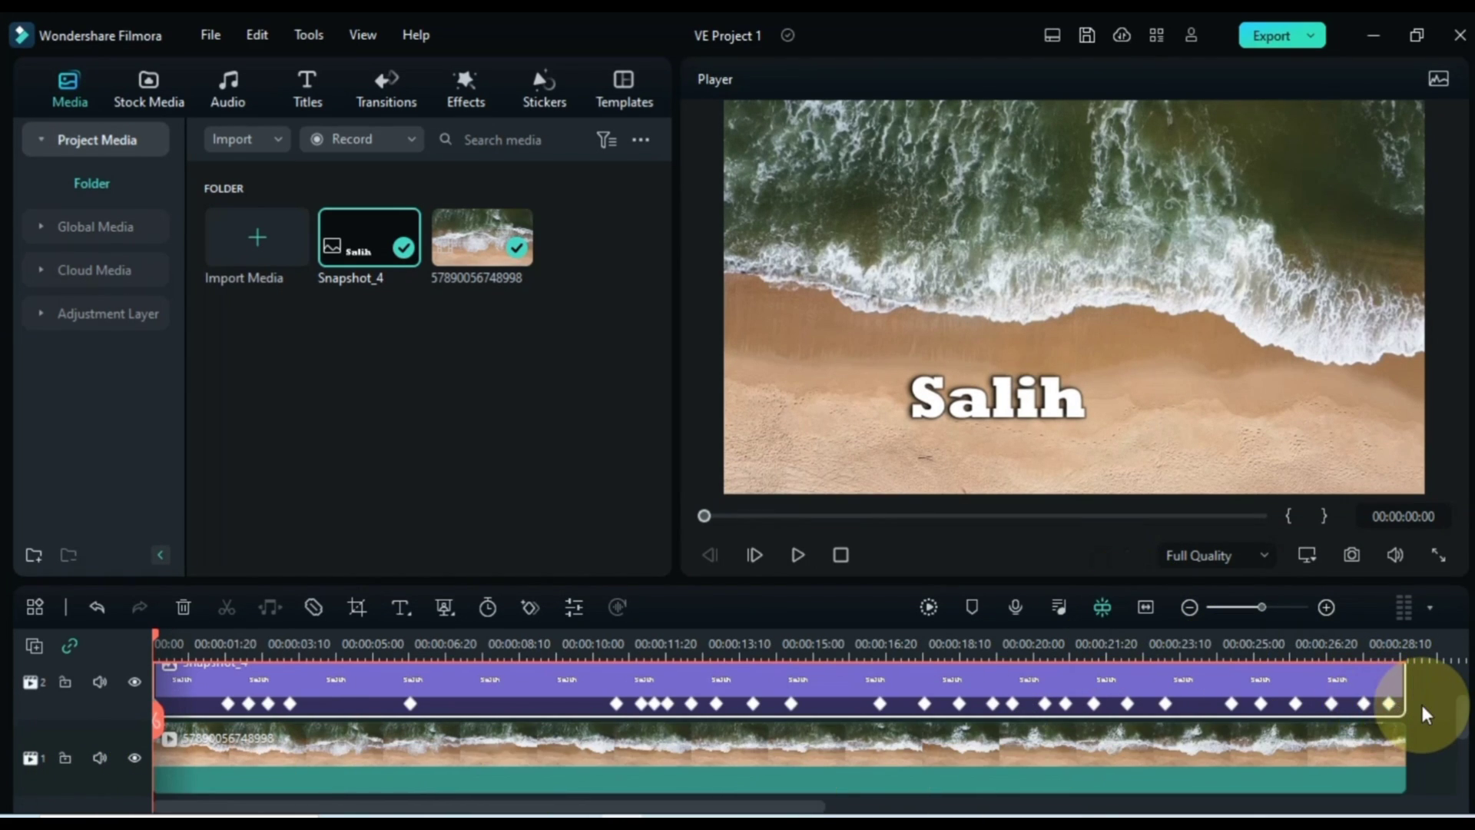
scroll(1423, 713, "up", 1)
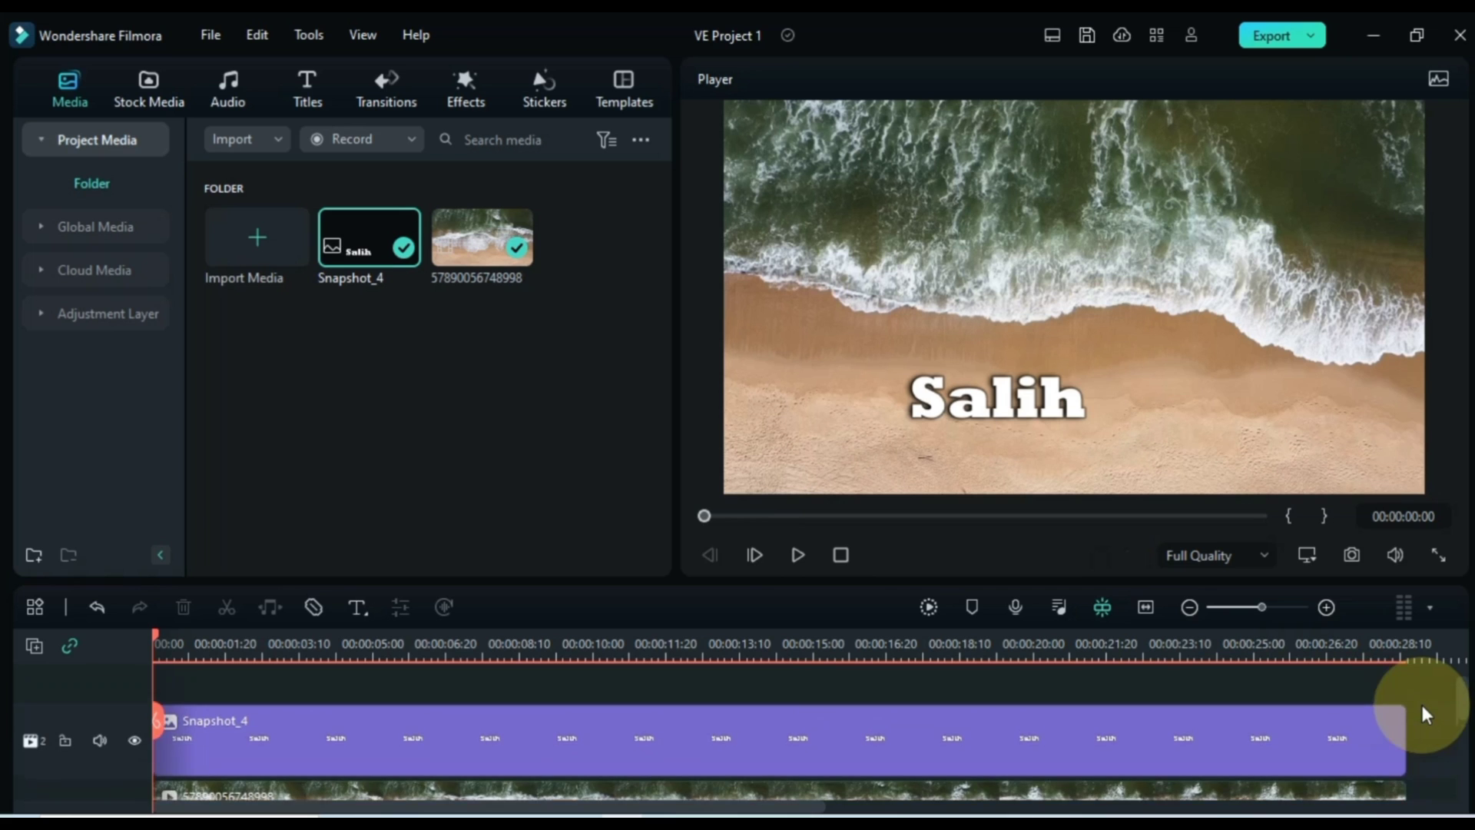
scroll(1423, 713, "down", 1)
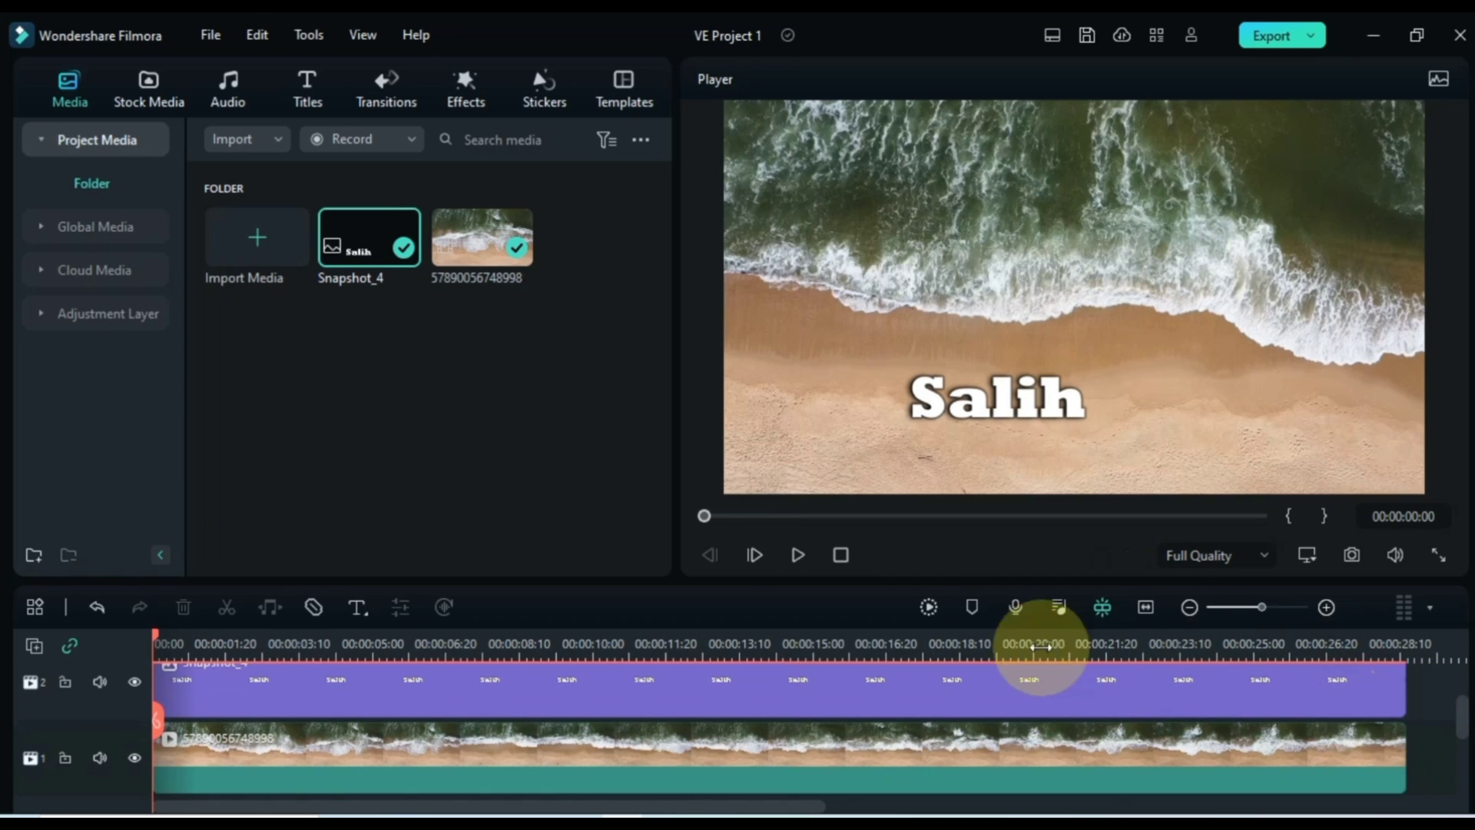
left_click(798, 555)
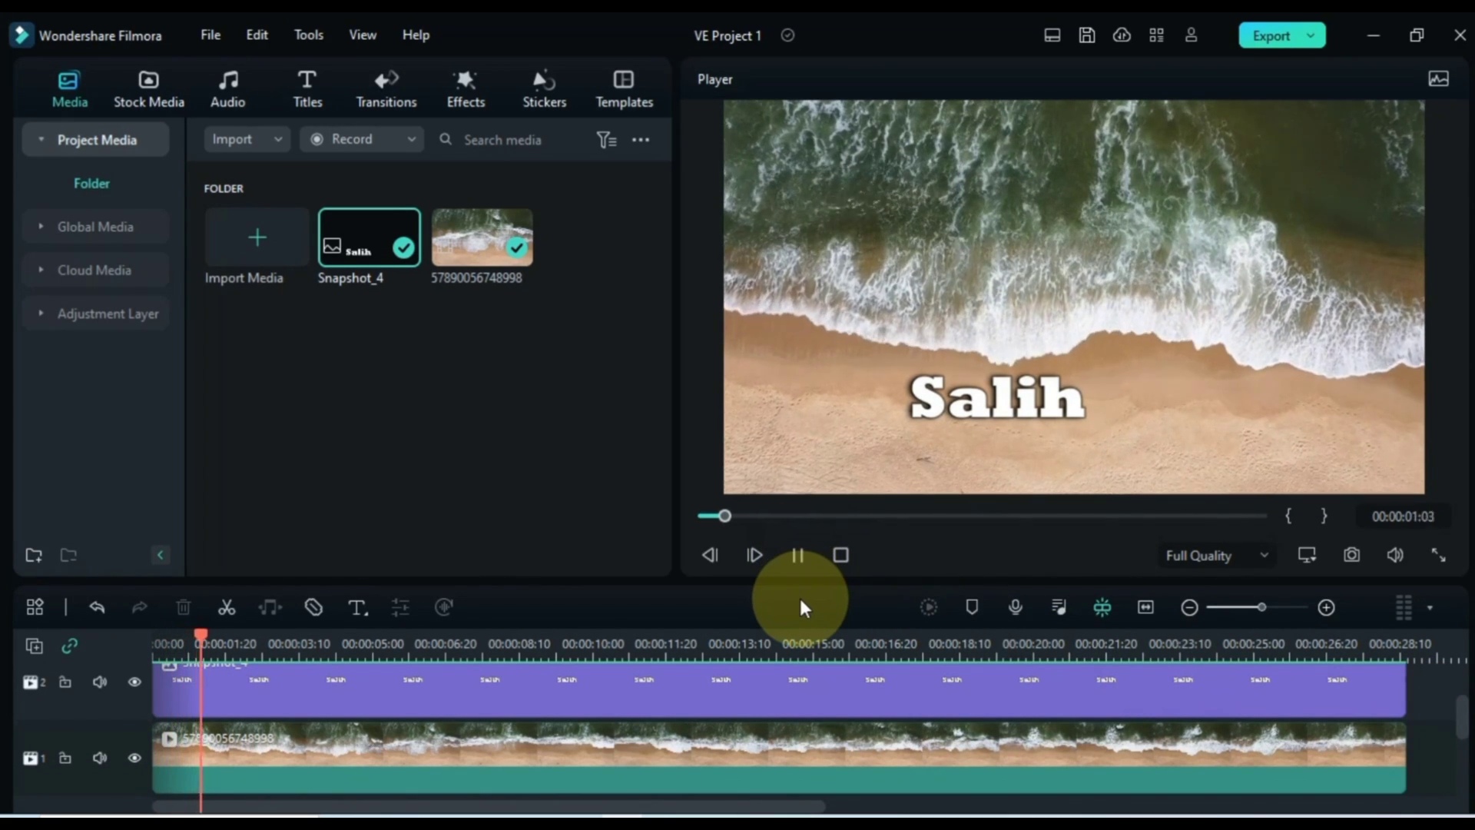